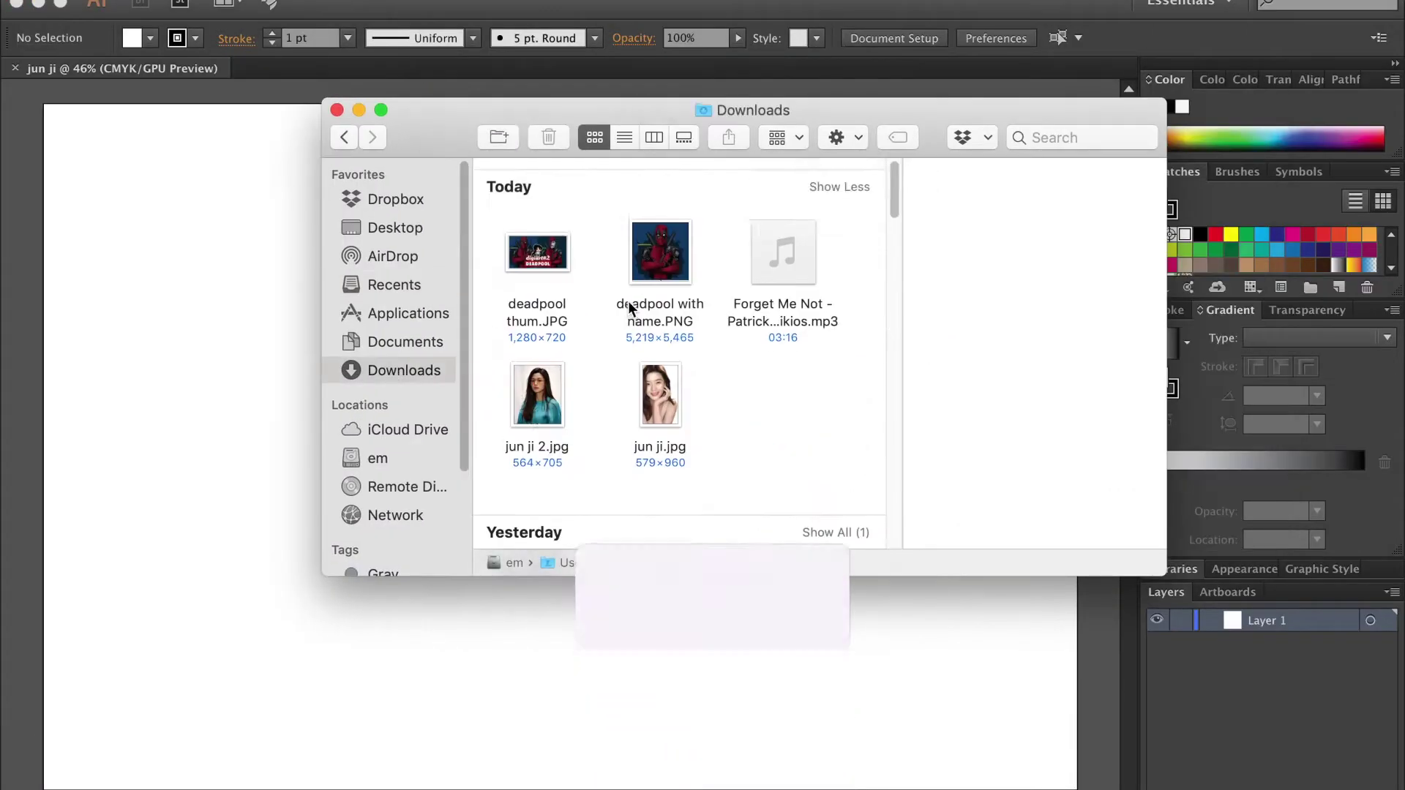
Step: Drag jun ji 2.jpg from Finder's Downloads onto the Illustrator artboard as a linked image
click(538, 395)
click(659, 395)
drag(537, 395, 207, 381)
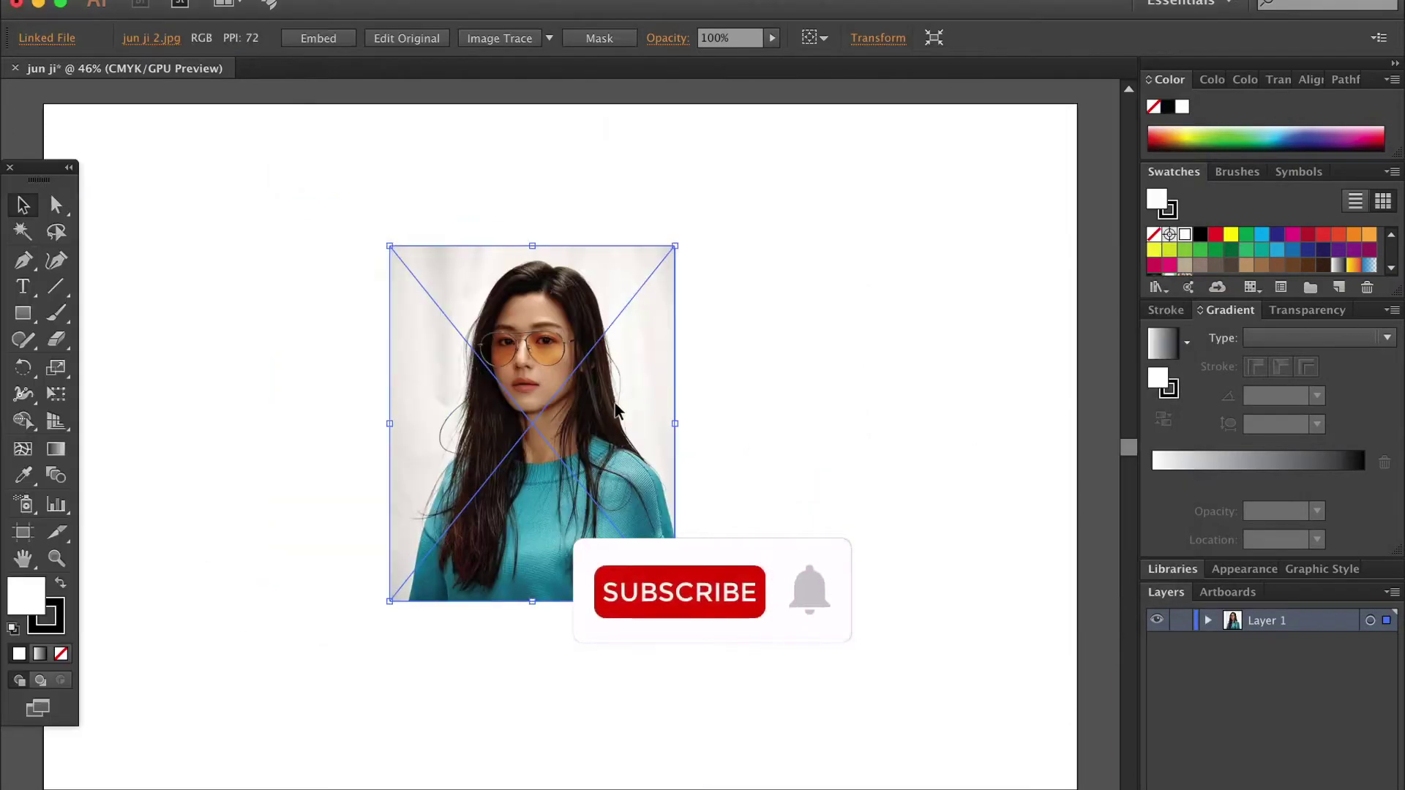
Step: Enlarge the reference photo, lower its opacity and lock its layer
drag(675, 247, 727, 163)
scroll(512, 341, up, 3)
scroll(512, 341, down, 2)
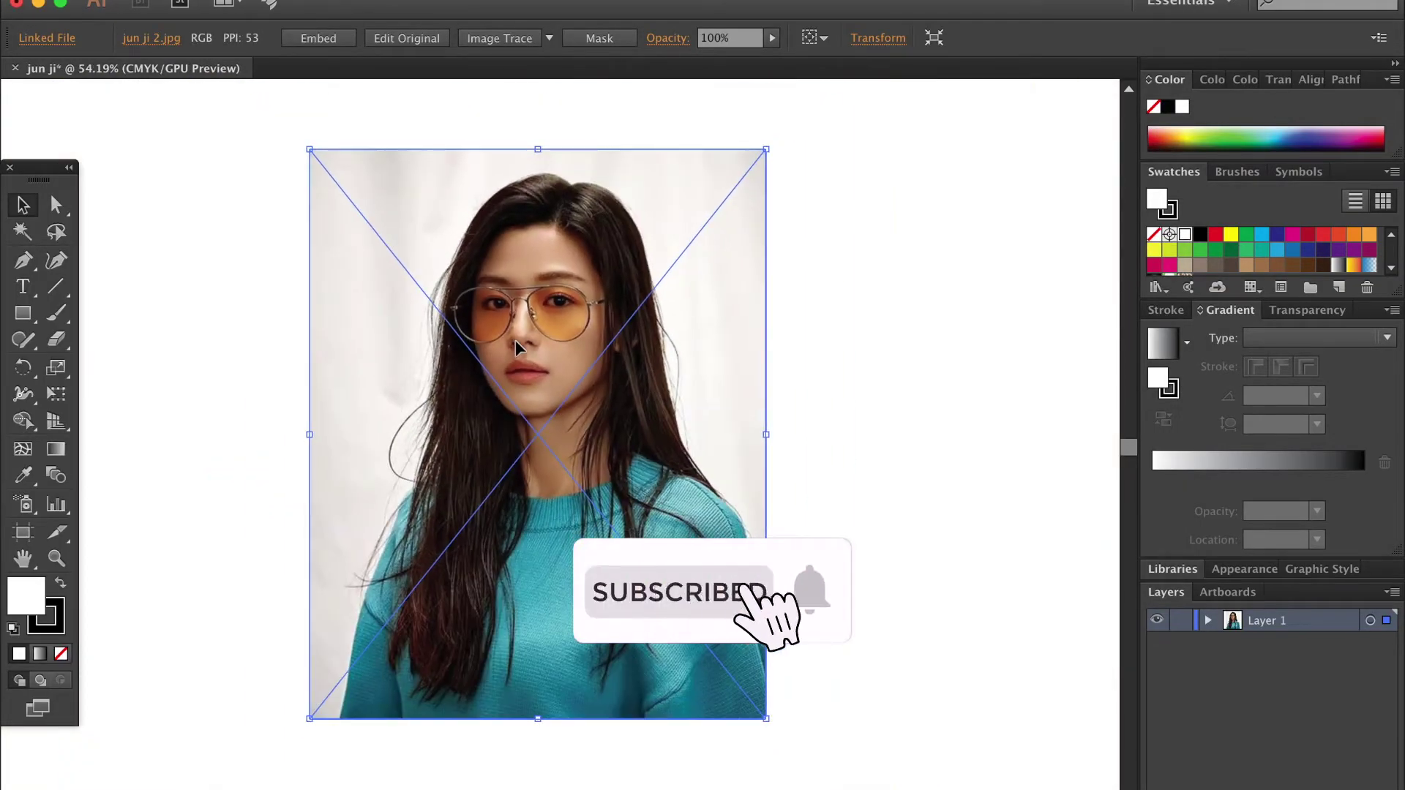
scroll(508, 583, down, 3)
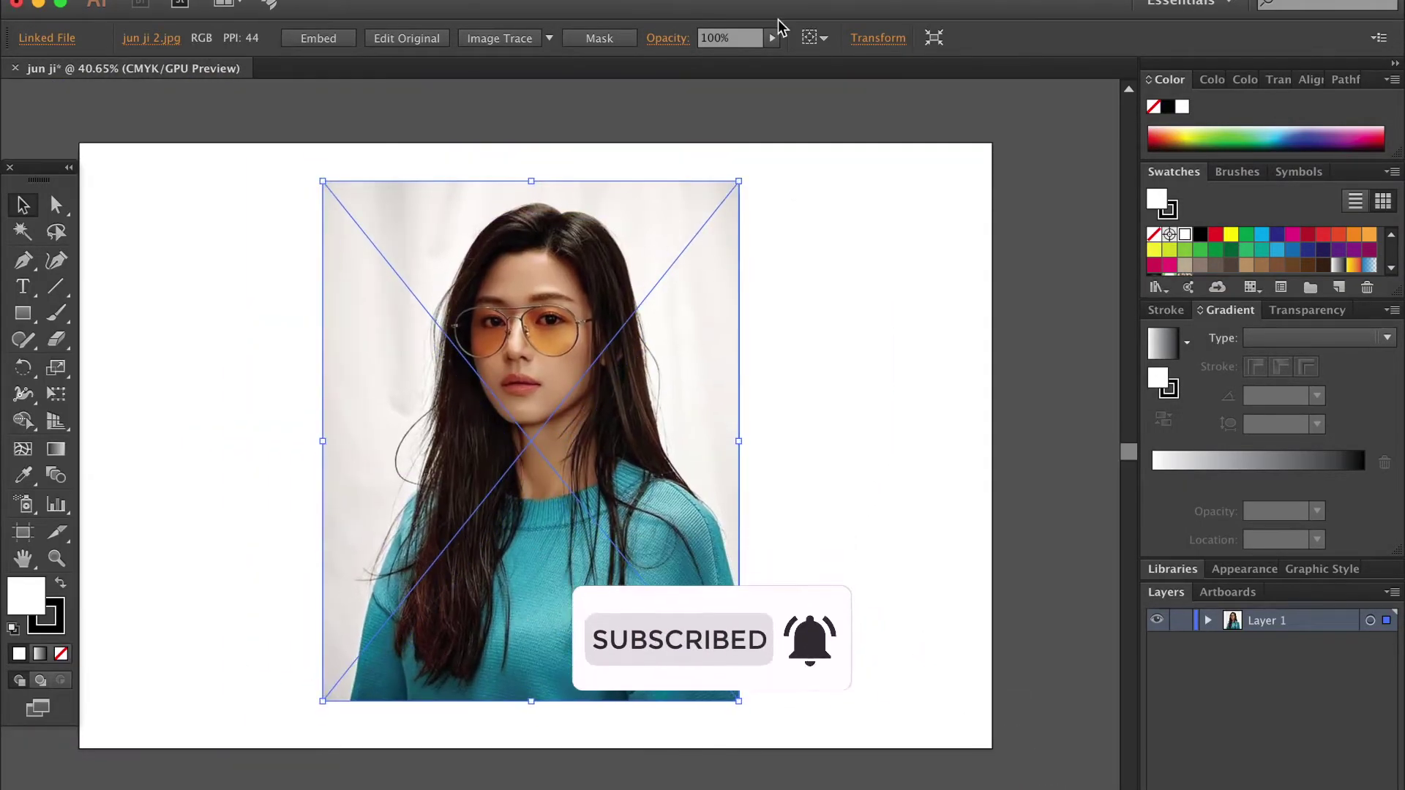
drag(772, 37, 746, 63)
click(1180, 621)
key(ctrl+l)
scroll(172, 234, up, 4)
Step: Add Layer 2 and set up a 0.75 pt black Calligraphic brush
key(b)
click(348, 37)
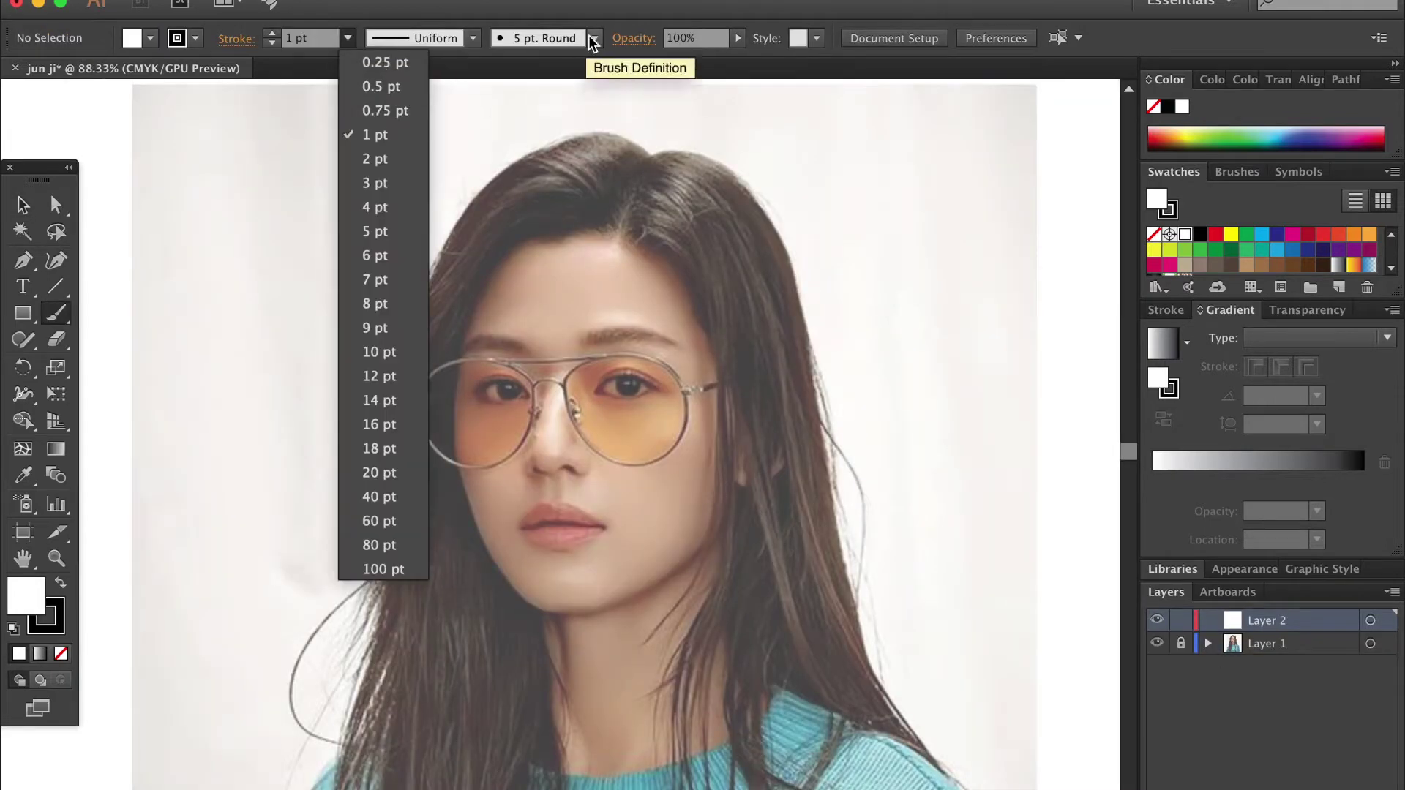
click(594, 38)
double_click(392, 78)
click(947, 611)
drag(277, 157, 271, 219)
key(ctrl+z)
Step: Trace the left face edge, jawline, left hairline and right side of the face
scroll(534, 410, up, 5)
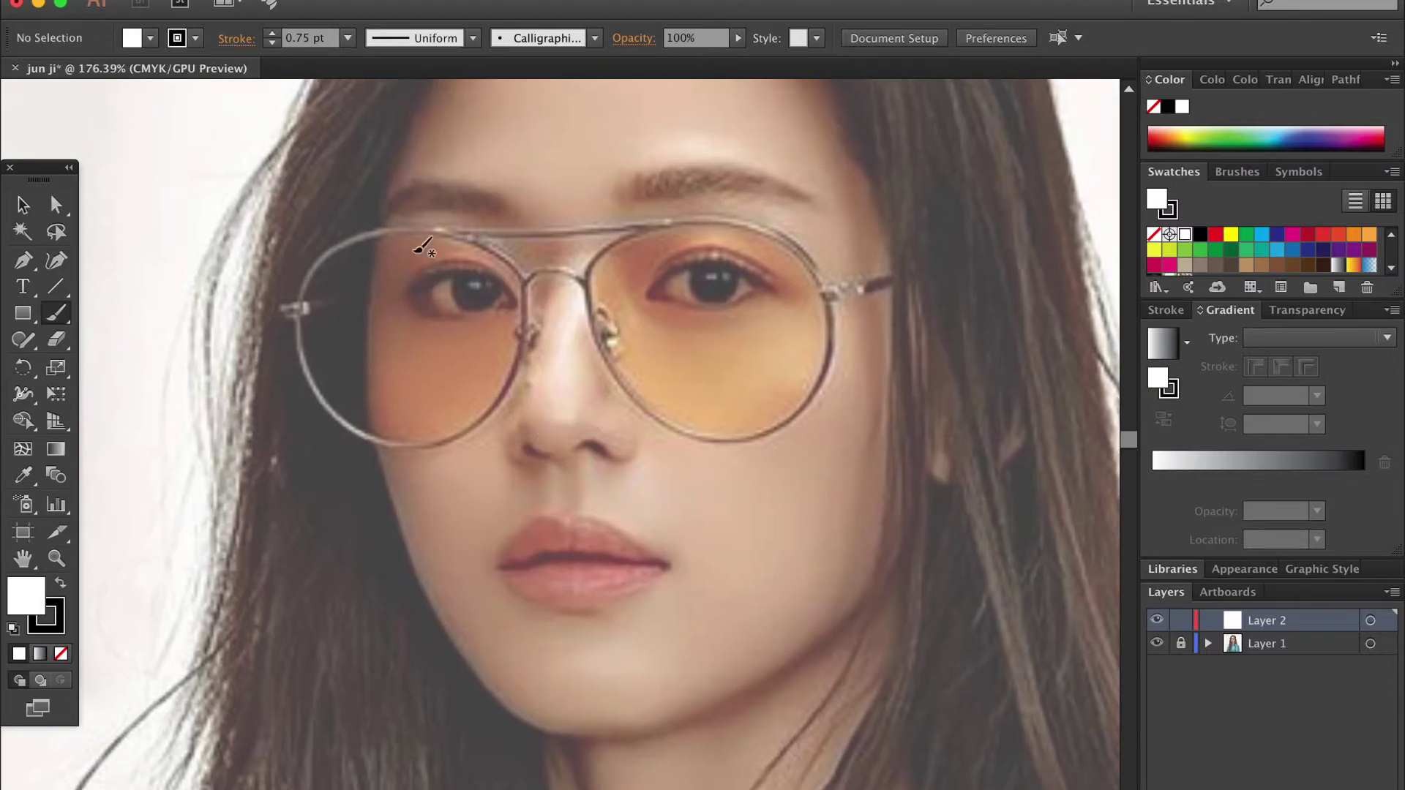
drag(368, 346, 376, 437)
drag(503, 703, 539, 730)
drag(909, 561, 915, 543)
scroll(728, 150, up, 5)
drag(545, 176, 327, 482)
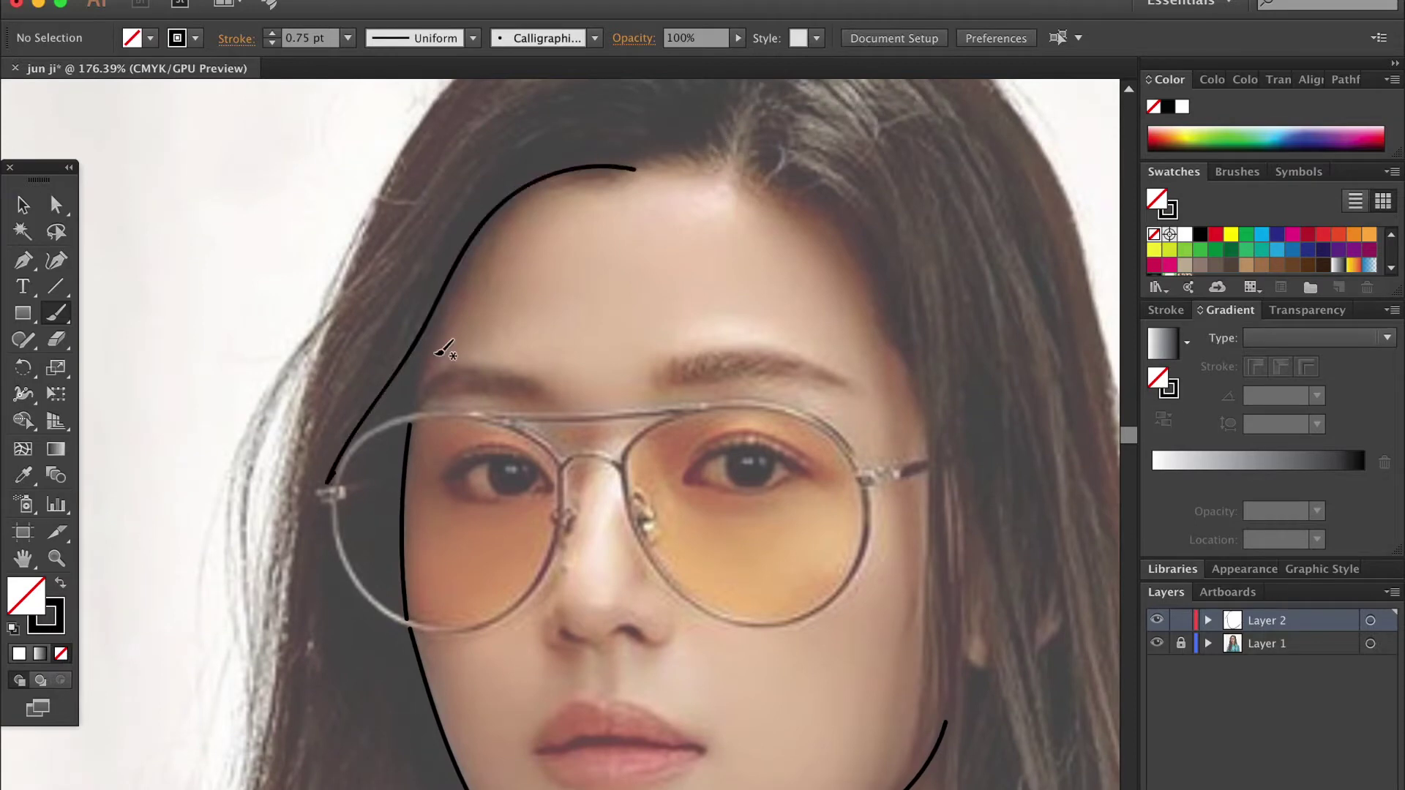
drag(886, 306, 930, 439)
Step: Redraw the right face outline down to the jaw and add the left neck line
key(ctrl+z)
drag(769, 167, 931, 742)
scroll(929, 315, down, 5)
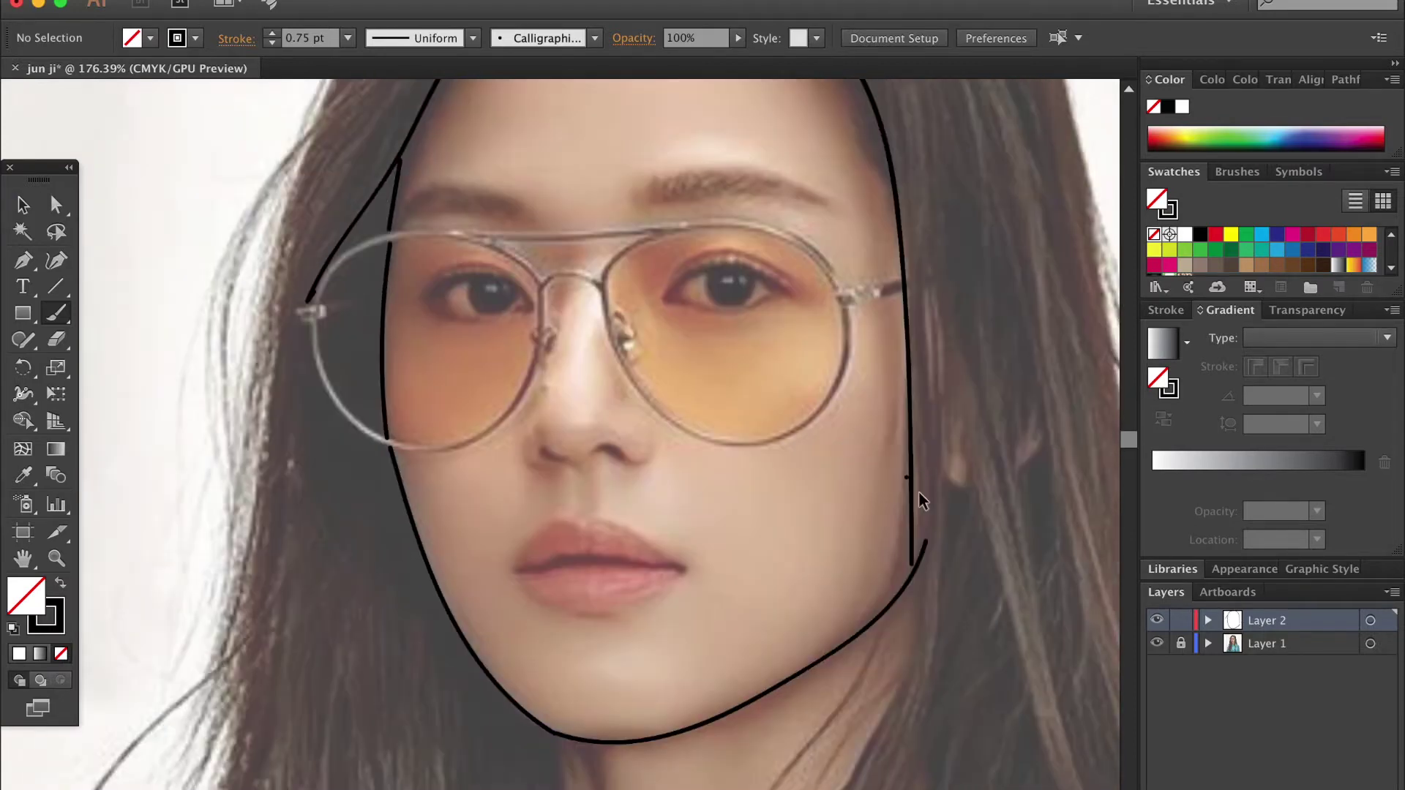
drag(915, 549, 834, 747)
scroll(878, 585, down, 5)
scroll(878, 585, down, 5)
mouse_move(541, 333)
mouse_down()
mouse_move(561, 412)
mouse_move(538, 750)
mouse_up()
scroll(561, 411, down, 5)
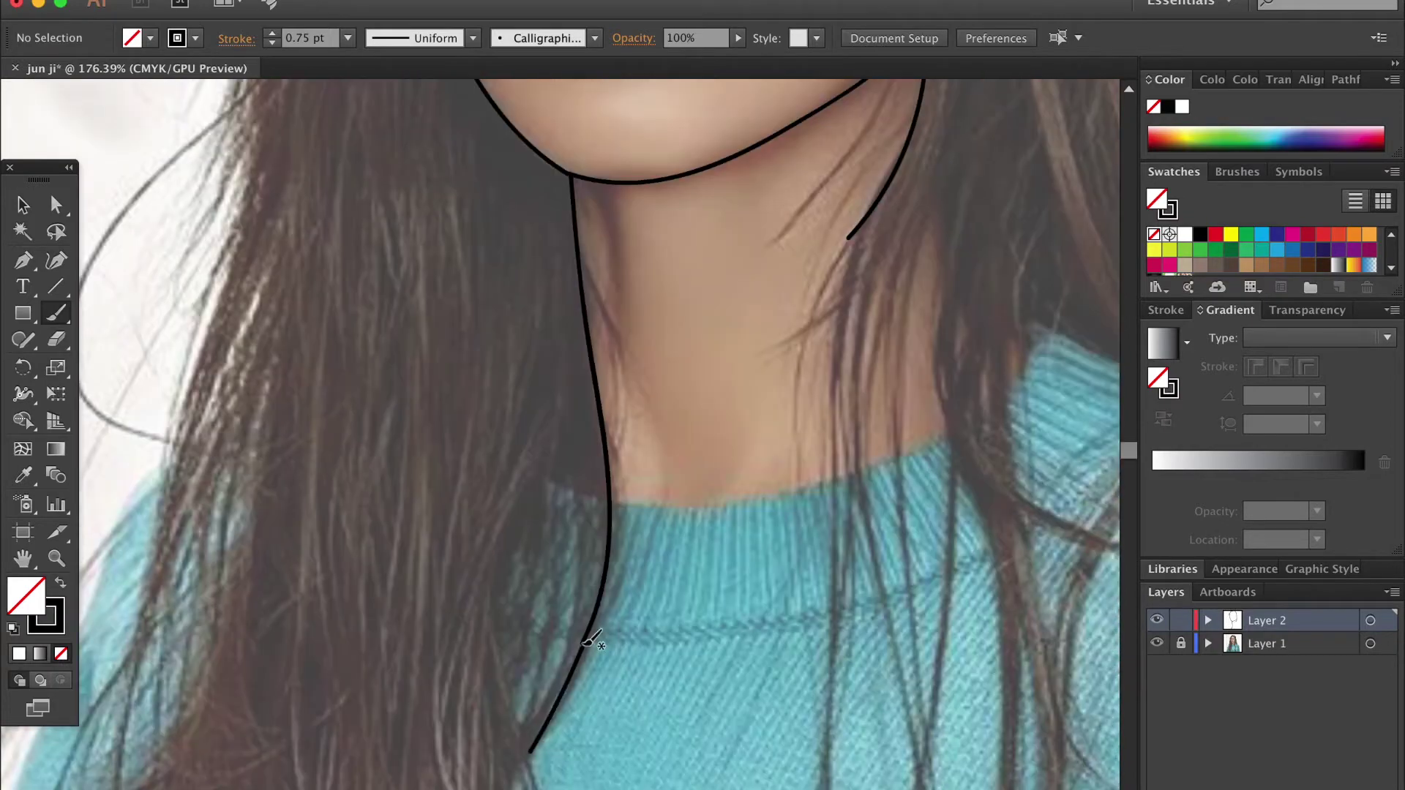
Step: Trace the neck, sweater neckline and shoulder lines
drag(622, 182, 631, 322)
drag(614, 500, 1039, 355)
scroll(1039, 351, right, 5)
scroll(1039, 351, right, 3)
drag(322, 562, 764, 233)
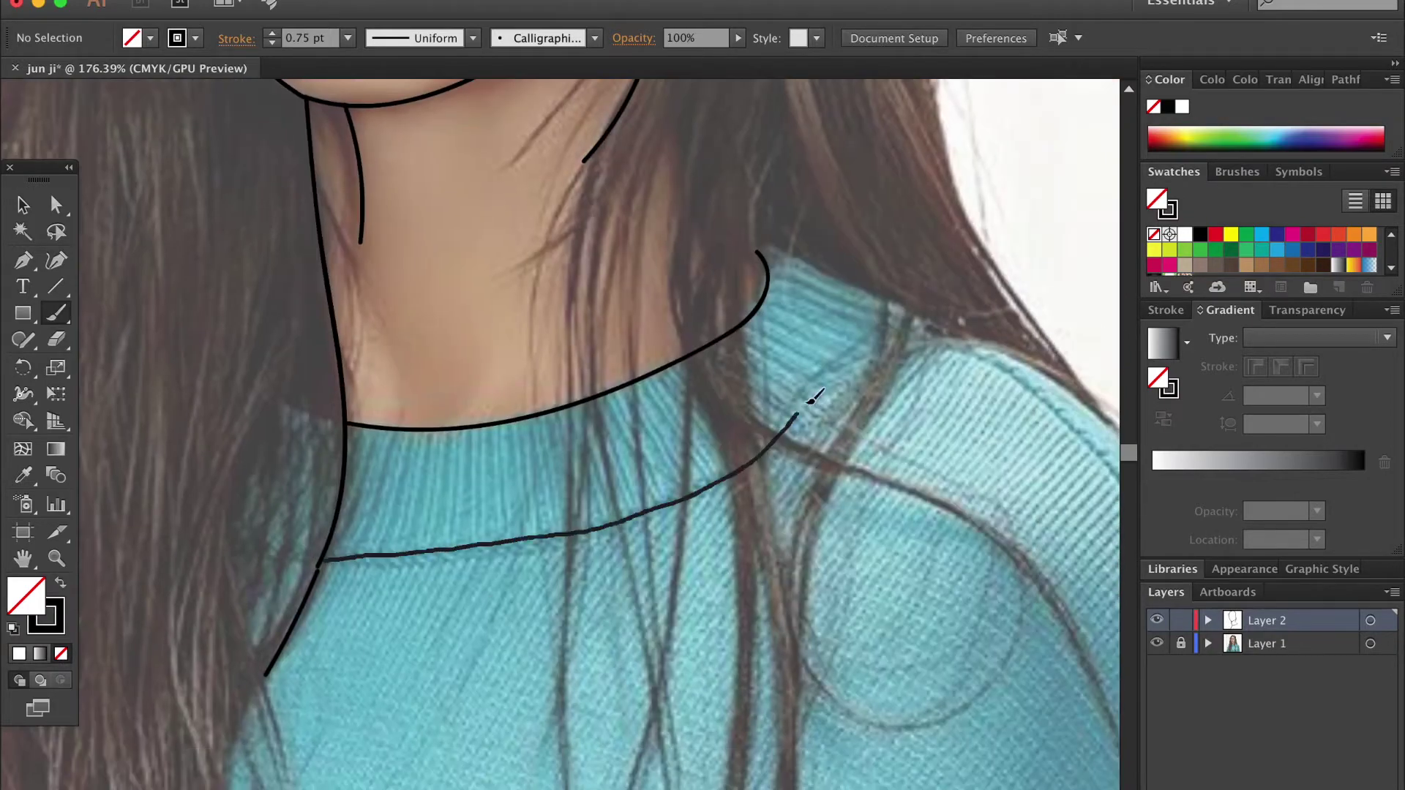
scroll(765, 233, down, 3)
Step: Draw long hair strands from the temple down, the hair's right edge and a strand across the sweater
drag(685, 158, 618, 658)
drag(626, 512, 644, 783)
drag(691, 274, 805, 600)
drag(693, 408, 647, 787)
drag(694, 474, 911, 789)
drag(735, 622, 827, 735)
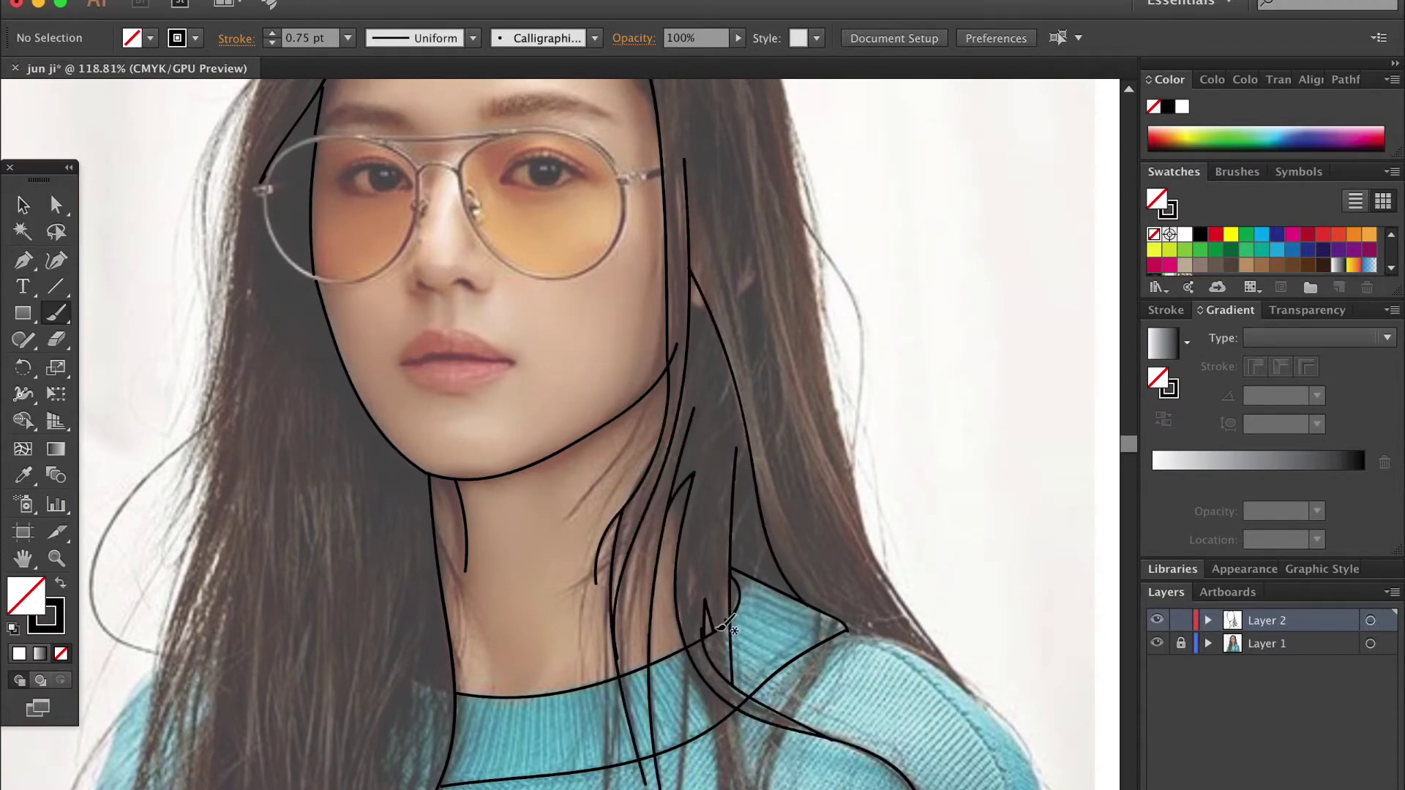
scroll(827, 736, down, 5)
Step: Extend hair strands over the sweater and outline the shoulder curve and a short collar strand
drag(676, 282, 621, 611)
drag(684, 307, 666, 784)
mouse_move(718, 388)
mouse_down()
mouse_move(706, 597)
mouse_move(690, 637)
mouse_up()
drag(721, 340, 783, 735)
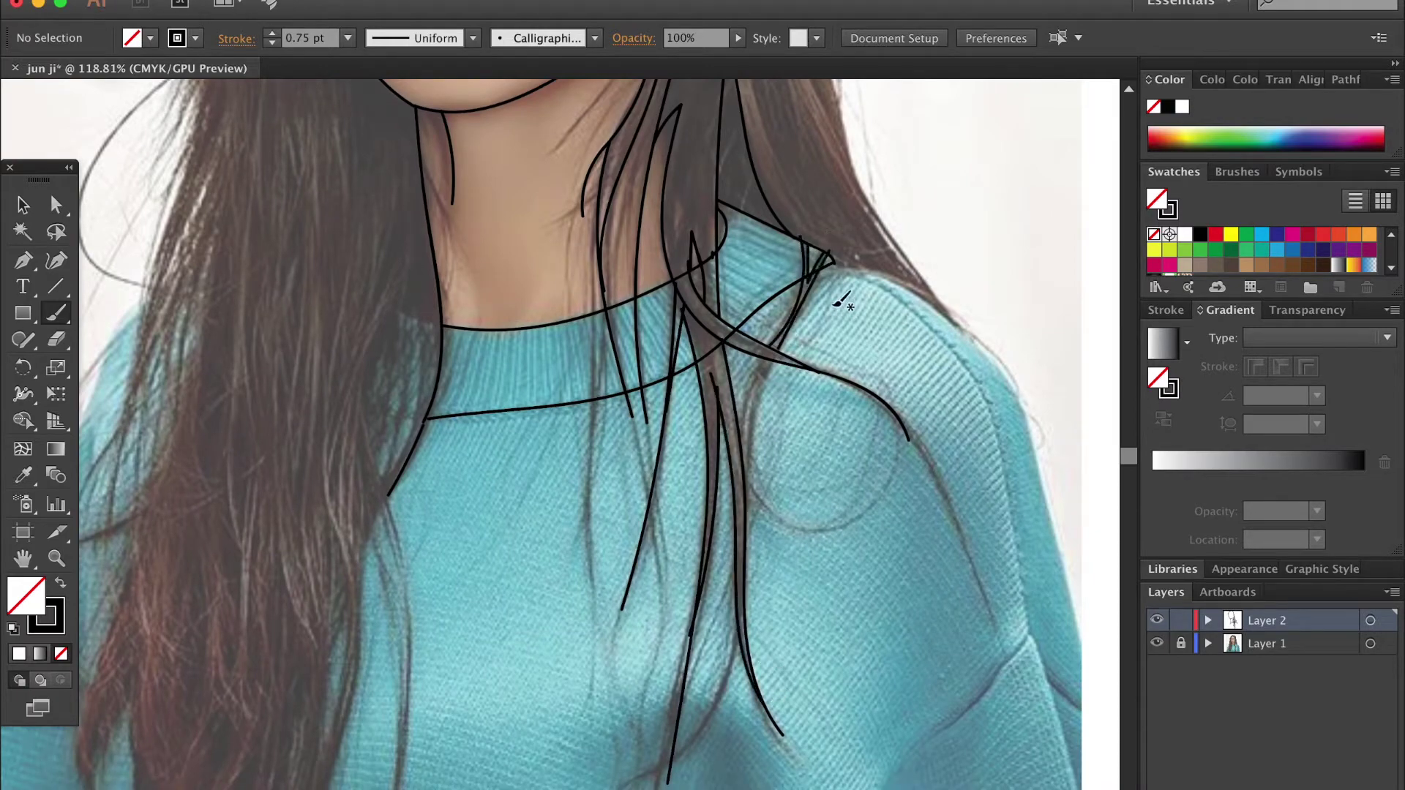
drag(765, 360, 870, 500)
drag(824, 252, 781, 342)
scroll(919, 266, up, 6)
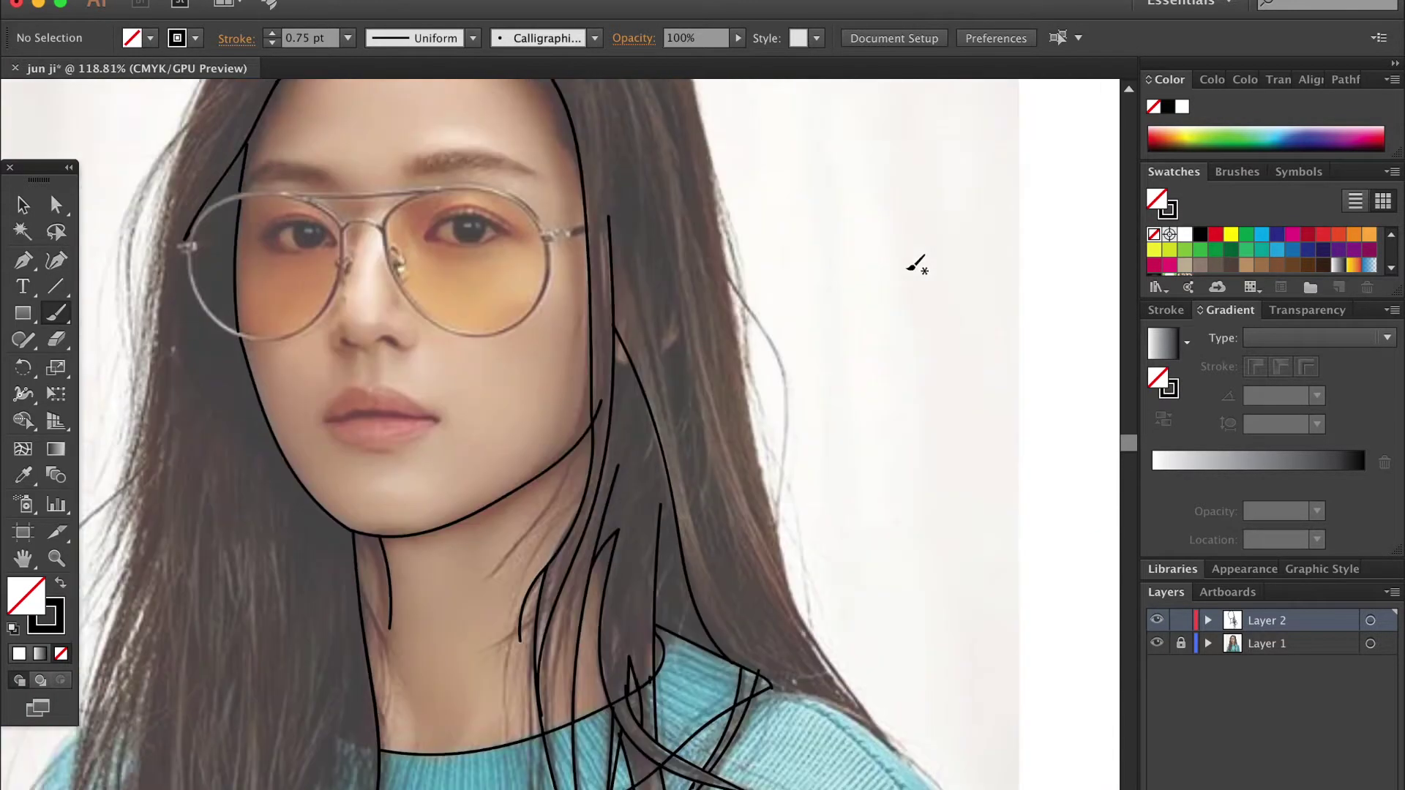
Step: Add hair strands falling from the parting
drag(661, 264, 779, 687)
drag(680, 205, 708, 494)
mouse_move(684, 212)
mouse_down()
mouse_move(790, 597)
mouse_move(889, 768)
mouse_up()
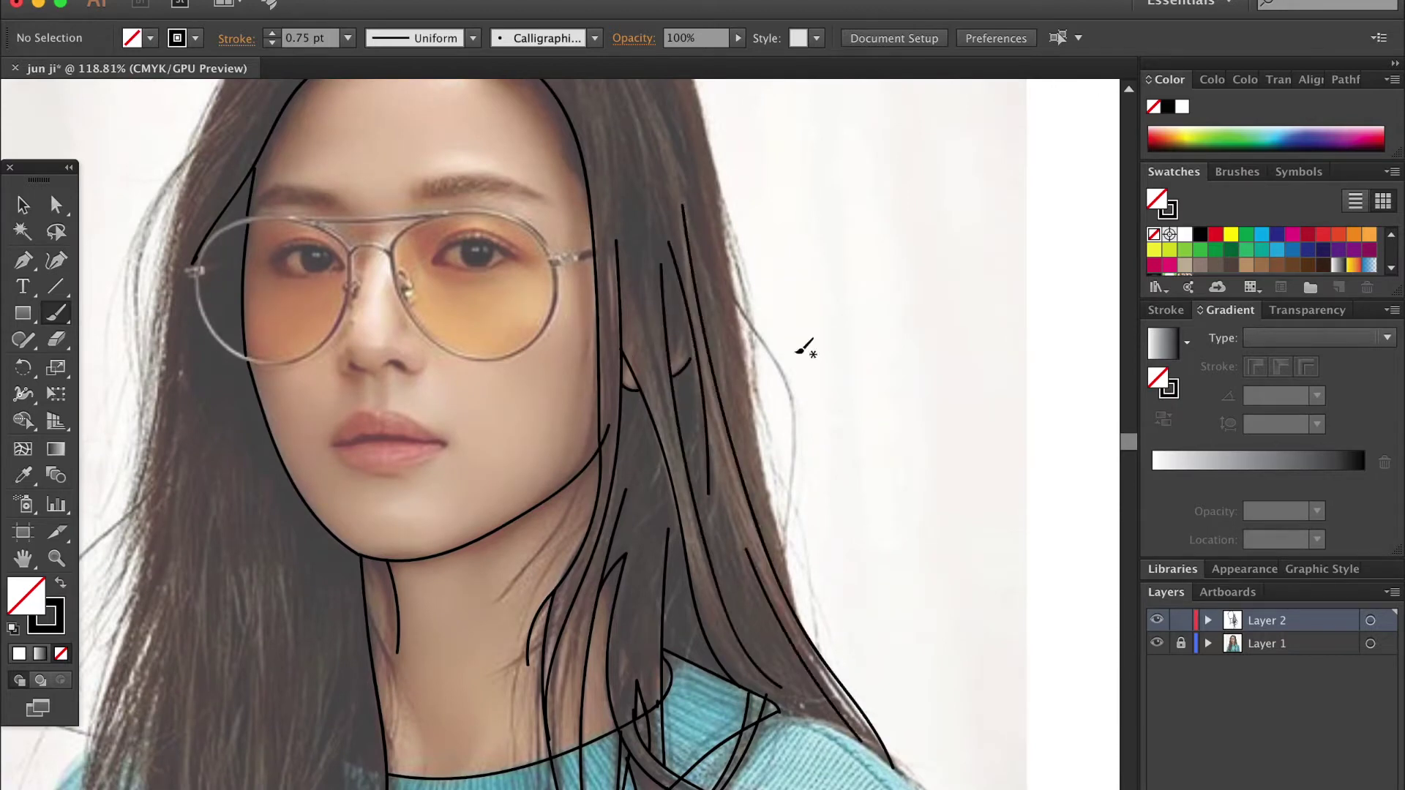
scroll(803, 345, up, 5)
drag(462, 115, 753, 784)
drag(498, 153, 634, 331)
drag(470, 214, 525, 265)
drag(560, 220, 607, 395)
scroll(641, 324, left, 5)
scroll(641, 324, up, 1)
Step: Outline the left hairline and the strands on the left side of the hair
drag(589, 260, 329, 353)
drag(650, 162, 285, 658)
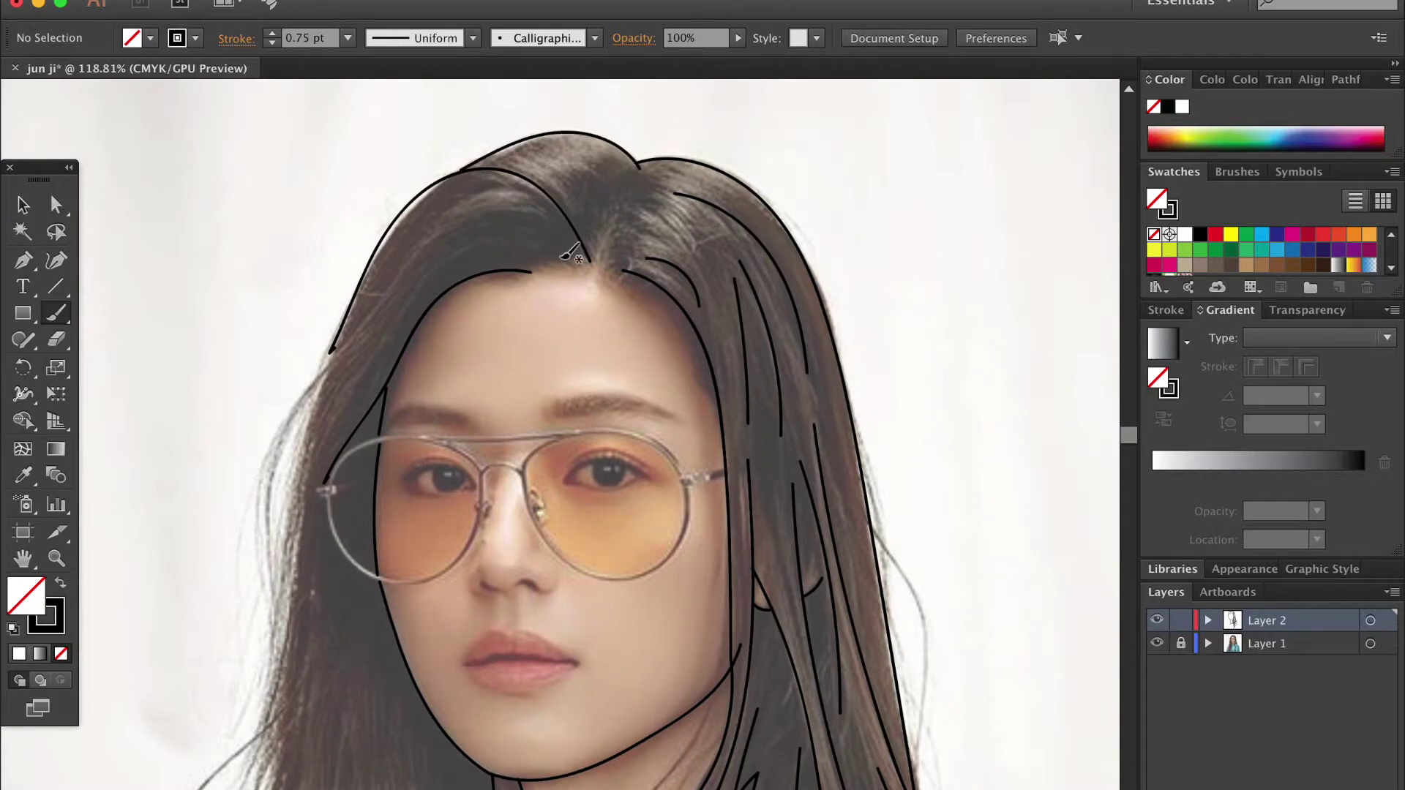
scroll(401, 299, down, 6)
scroll(401, 299, left, 2)
drag(401, 298, 311, 731)
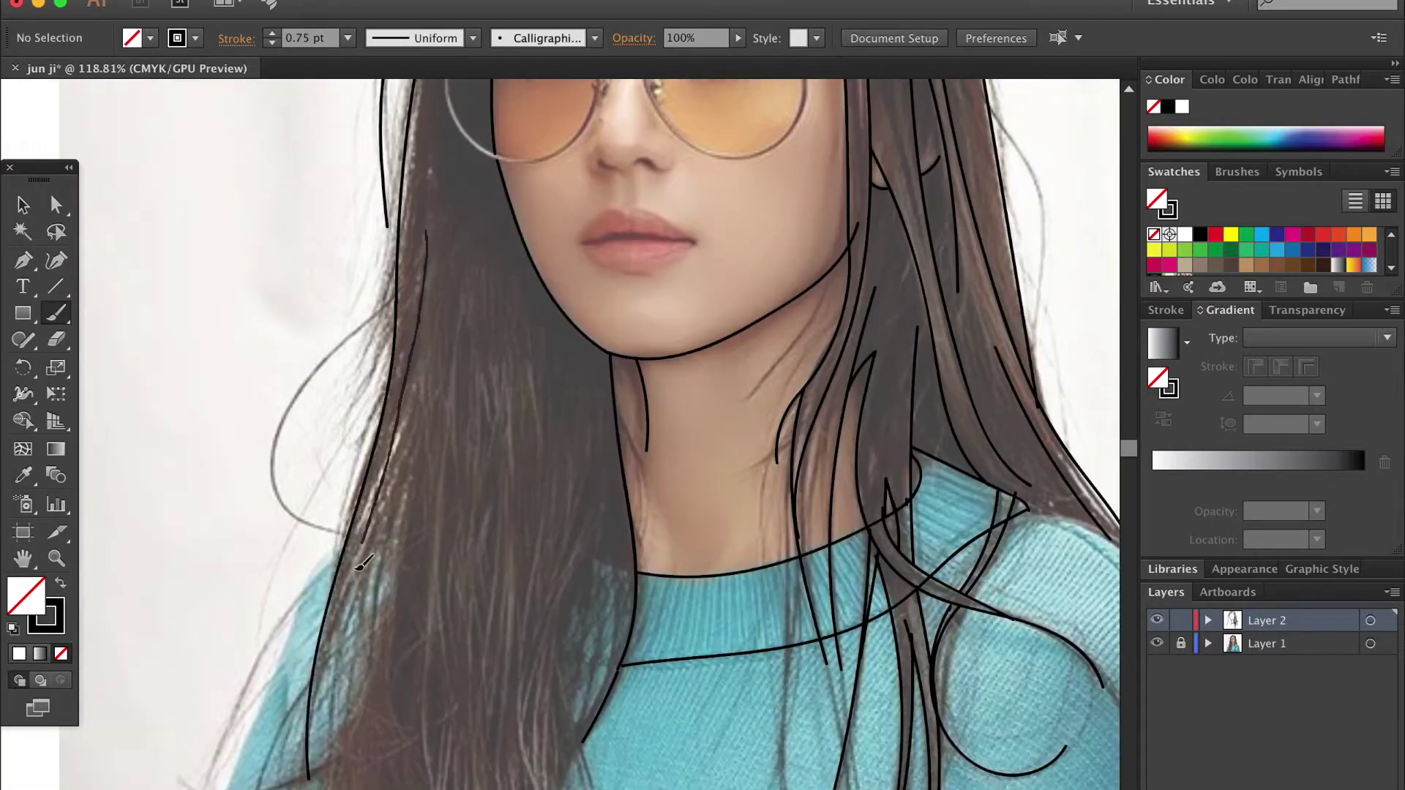
scroll(354, 292, down, 5)
drag(398, 120, 150, 506)
drag(292, 637, 329, 757)
scroll(328, 757, down, 5)
scroll(327, 757, left, 1)
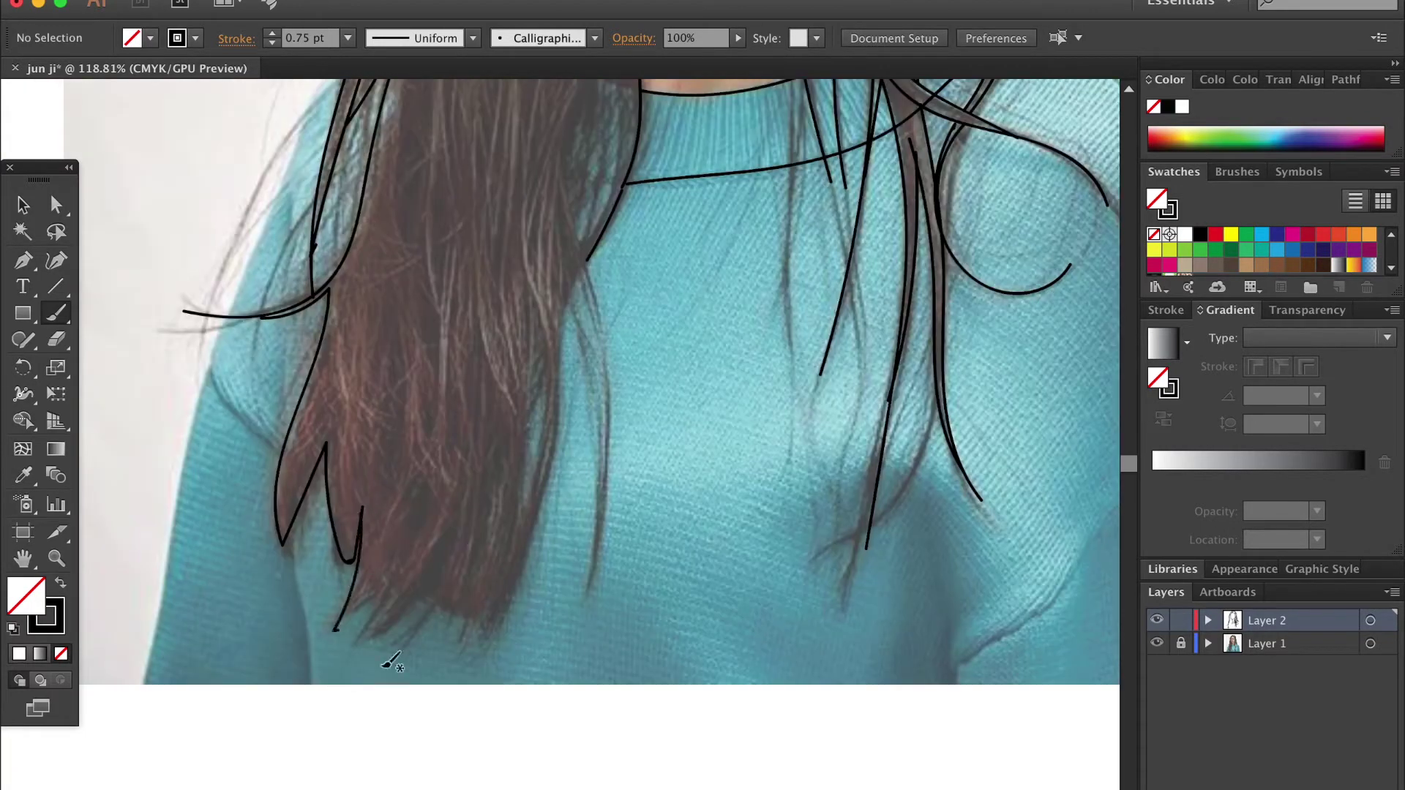
Step: Draw the lower hair strands, their pointed ends and a strand reaching the sweater
drag(357, 567, 272, 315)
drag(393, 423, 325, 629)
drag(467, 483, 454, 644)
drag(403, 600, 549, 439)
drag(559, 183, 542, 483)
drag(578, 293, 581, 596)
drag(542, 486, 556, 417)
scroll(477, 358, down, 2)
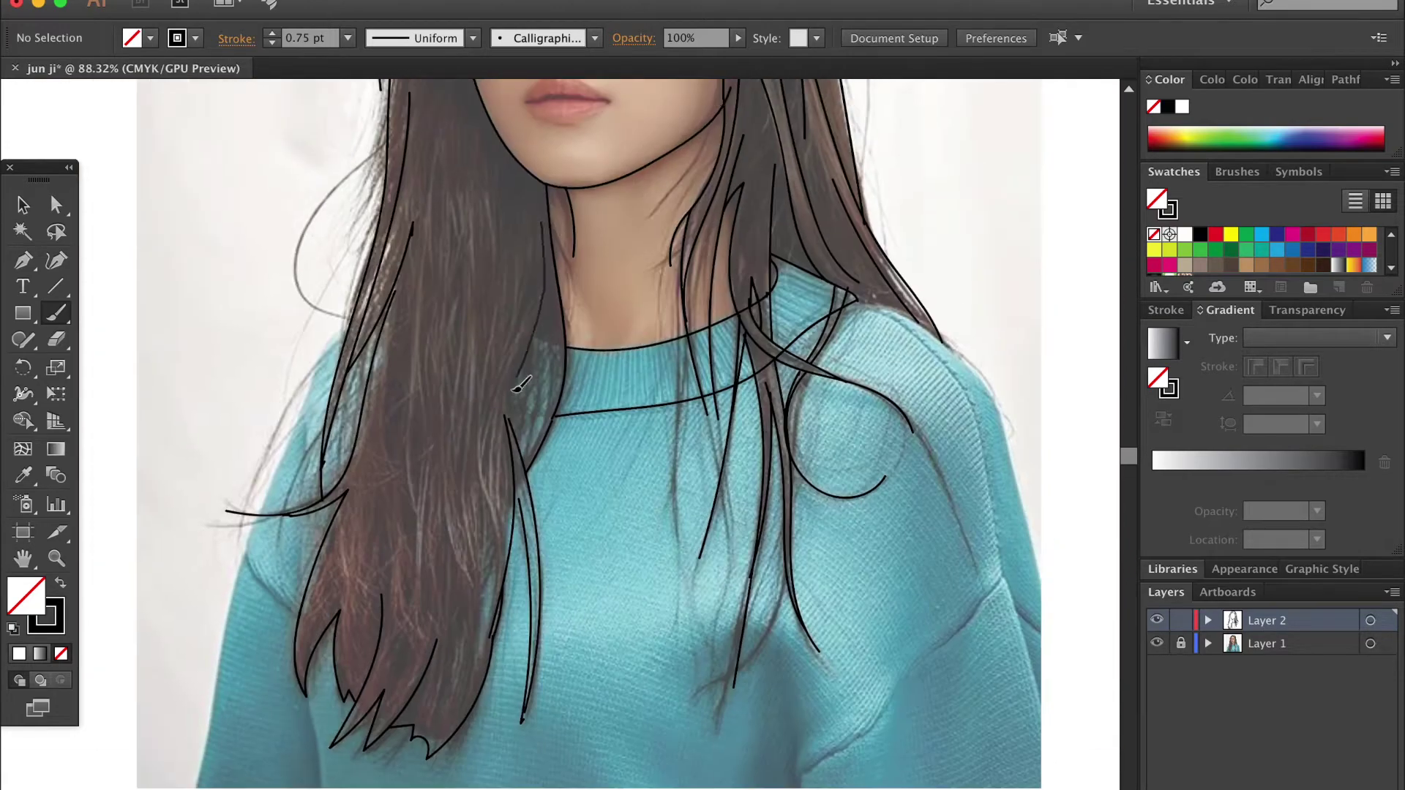
scroll(486, 235, up, 8)
Step: Outline the left sunglass lens rim in black, undoing a stray stroke
scroll(525, 440, up, 3)
scroll(410, 380, up, 6)
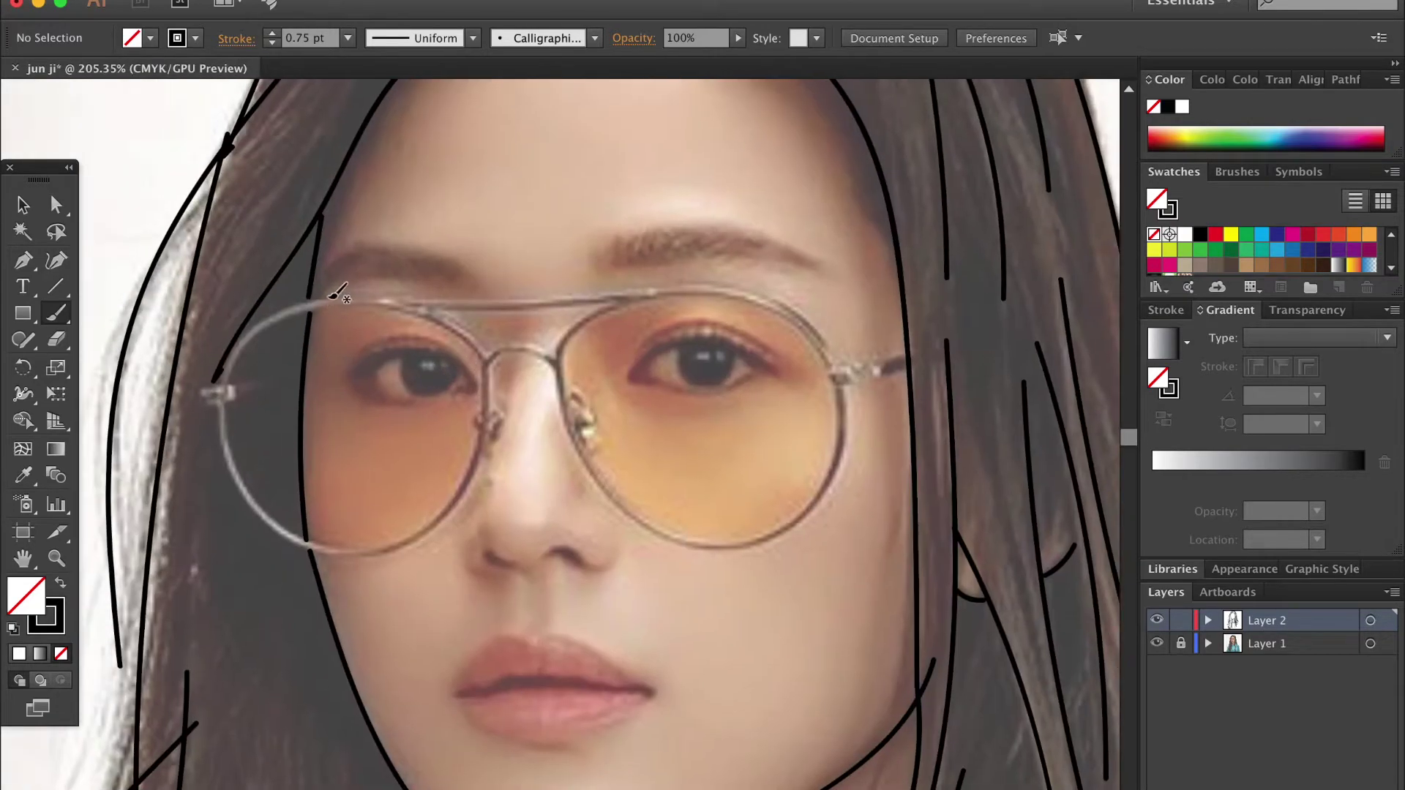
drag(230, 465, 324, 555)
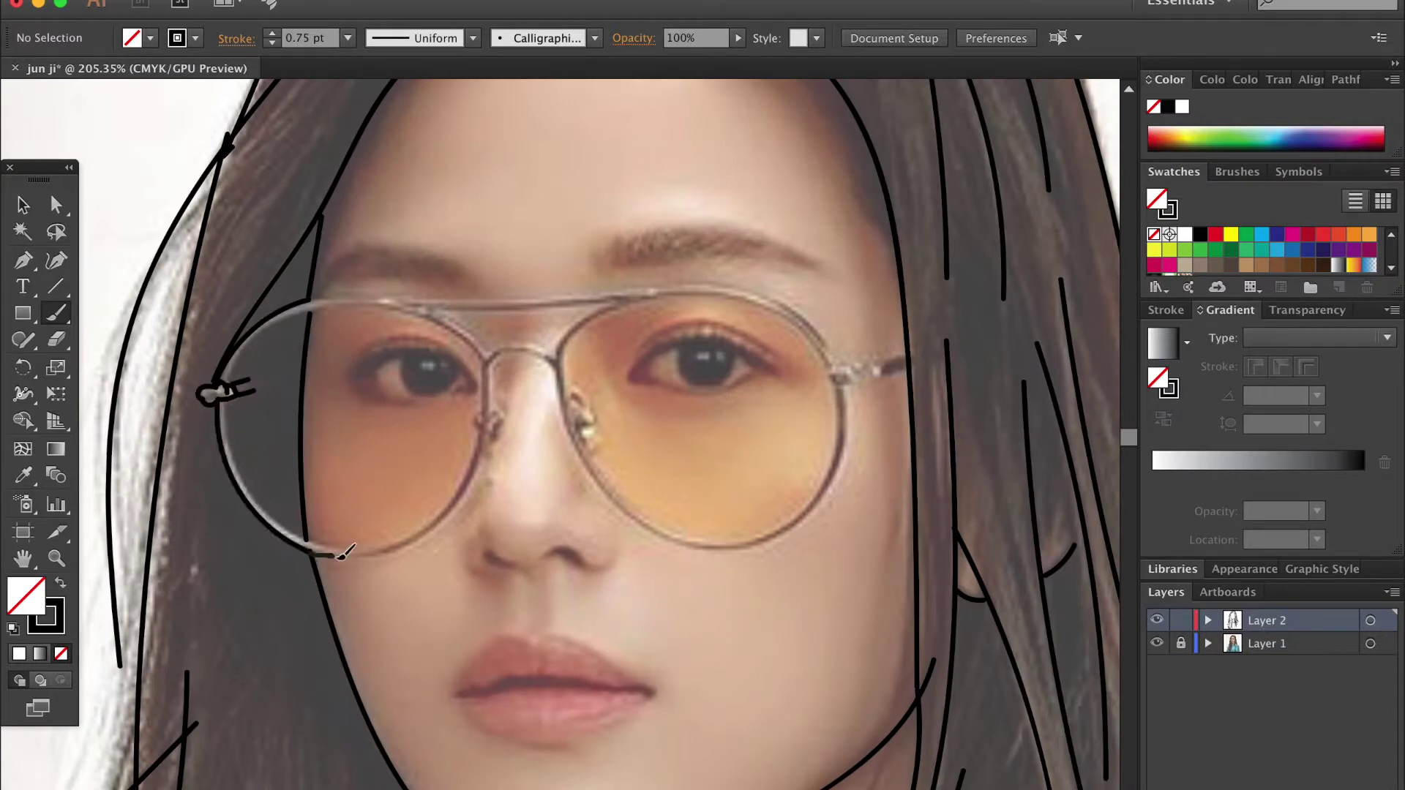
drag(504, 386, 512, 341)
key(ctrl+z)
drag(461, 510, 488, 369)
drag(382, 298, 492, 370)
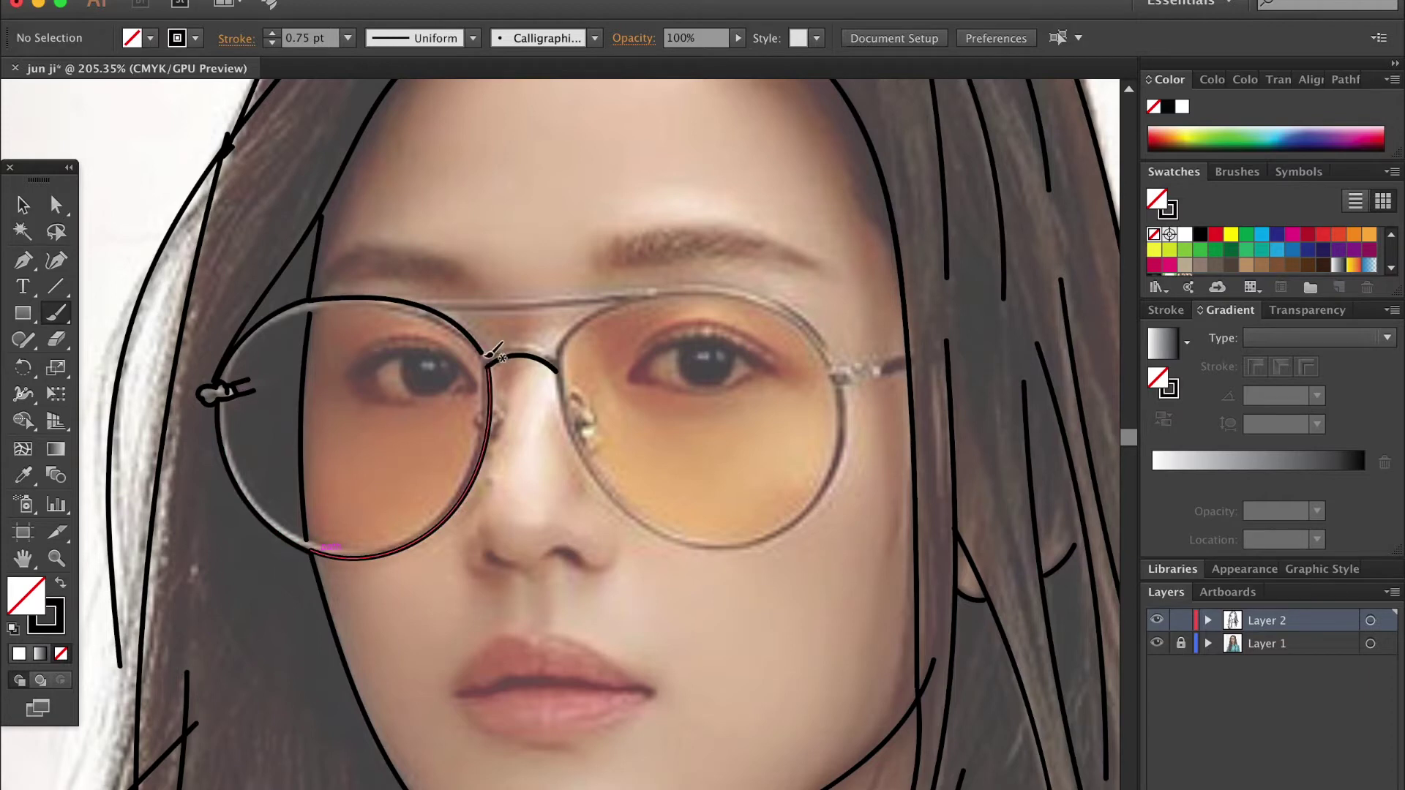
Step: Trace the right lens rim and top bar, then eyedrop the rim colour
drag(628, 506, 833, 486)
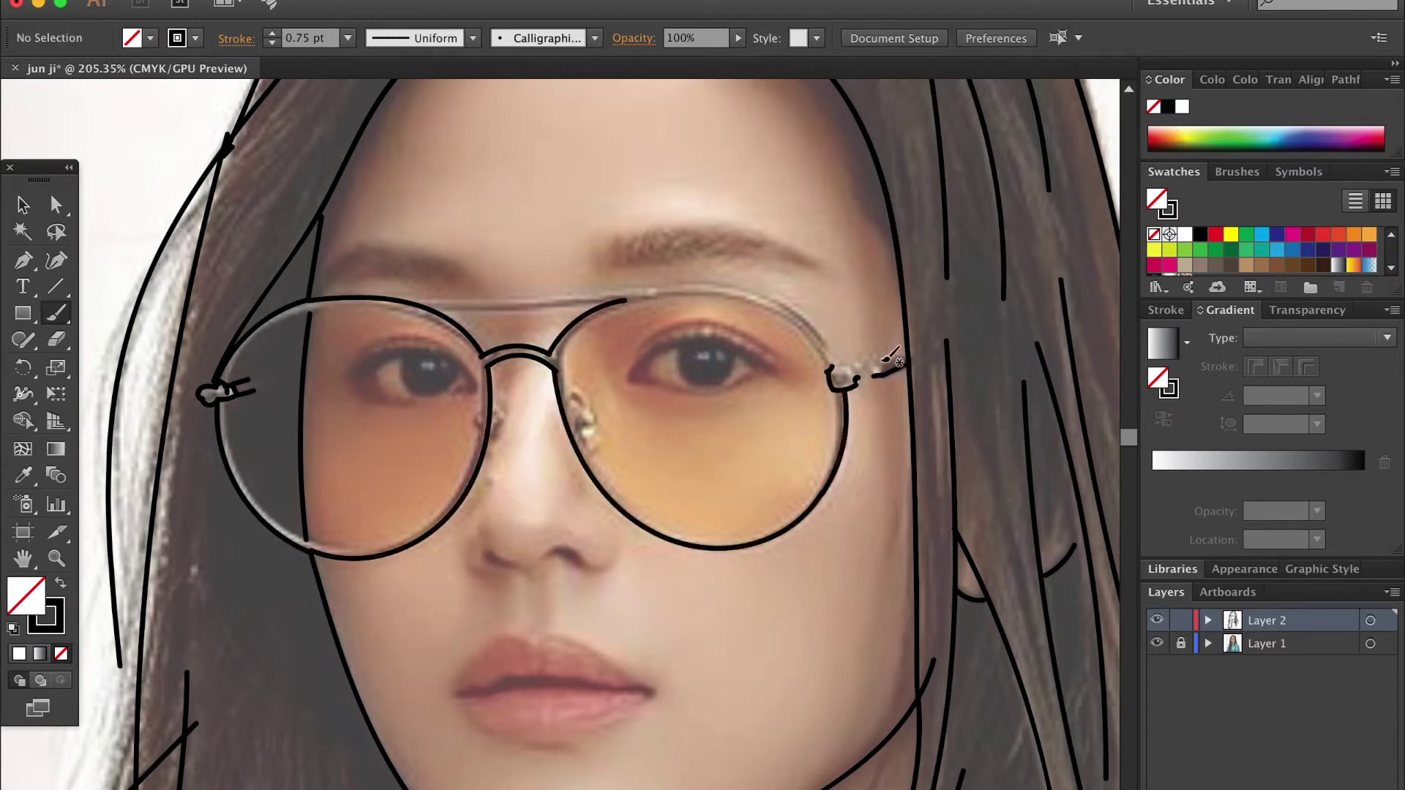
drag(740, 284, 832, 360)
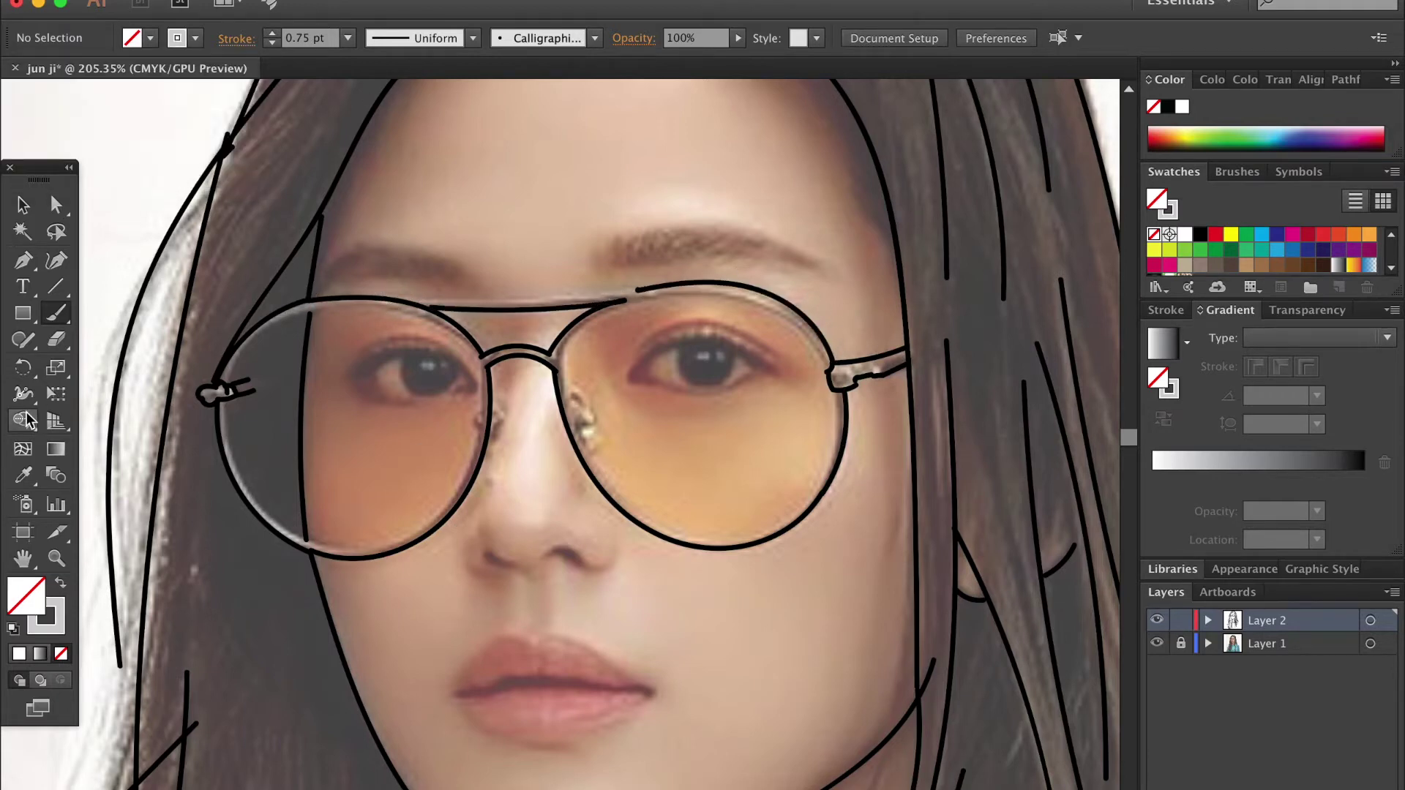
key(i)
click(234, 362)
Step: Brush tan inner highlights along the top and inner rims of both lenses
key(b)
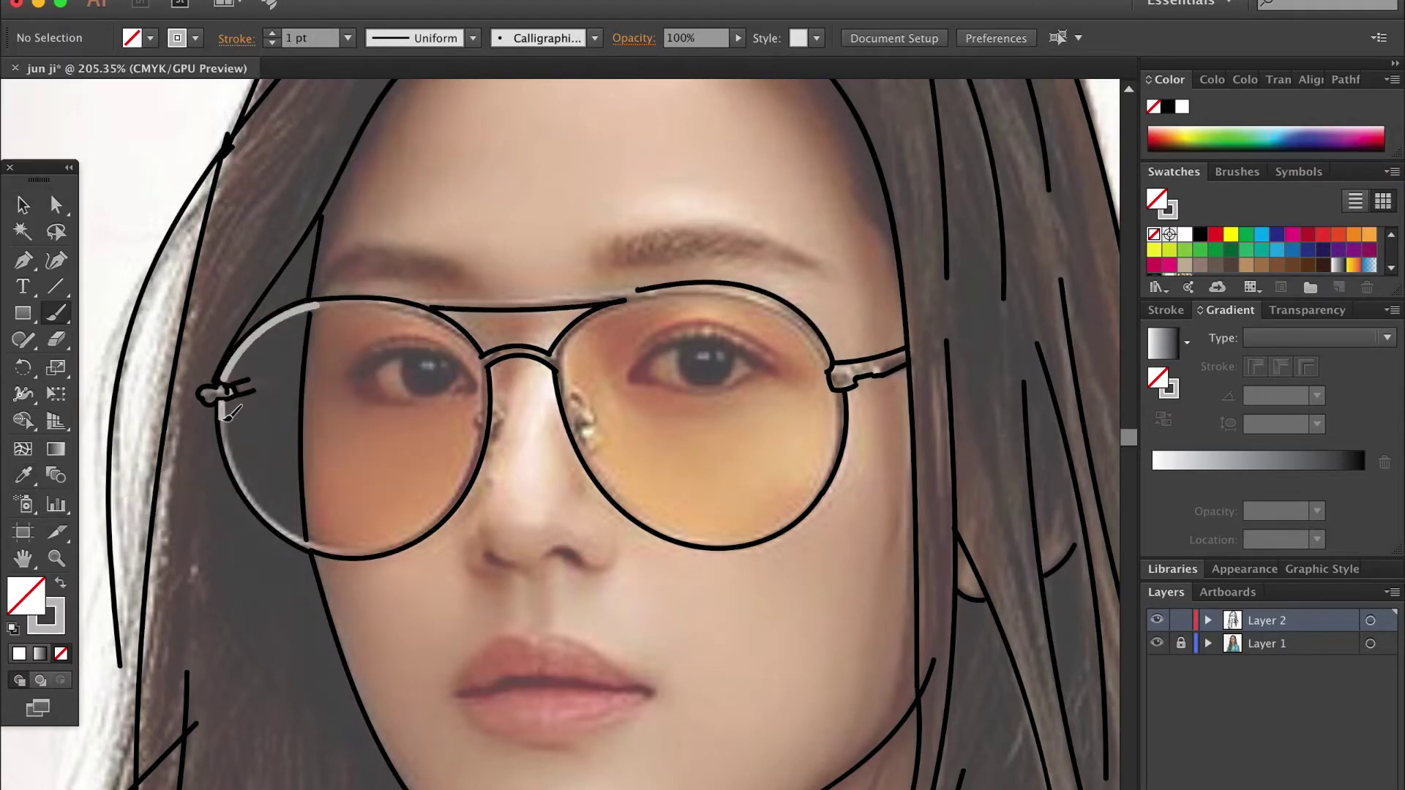
drag(328, 548, 473, 480)
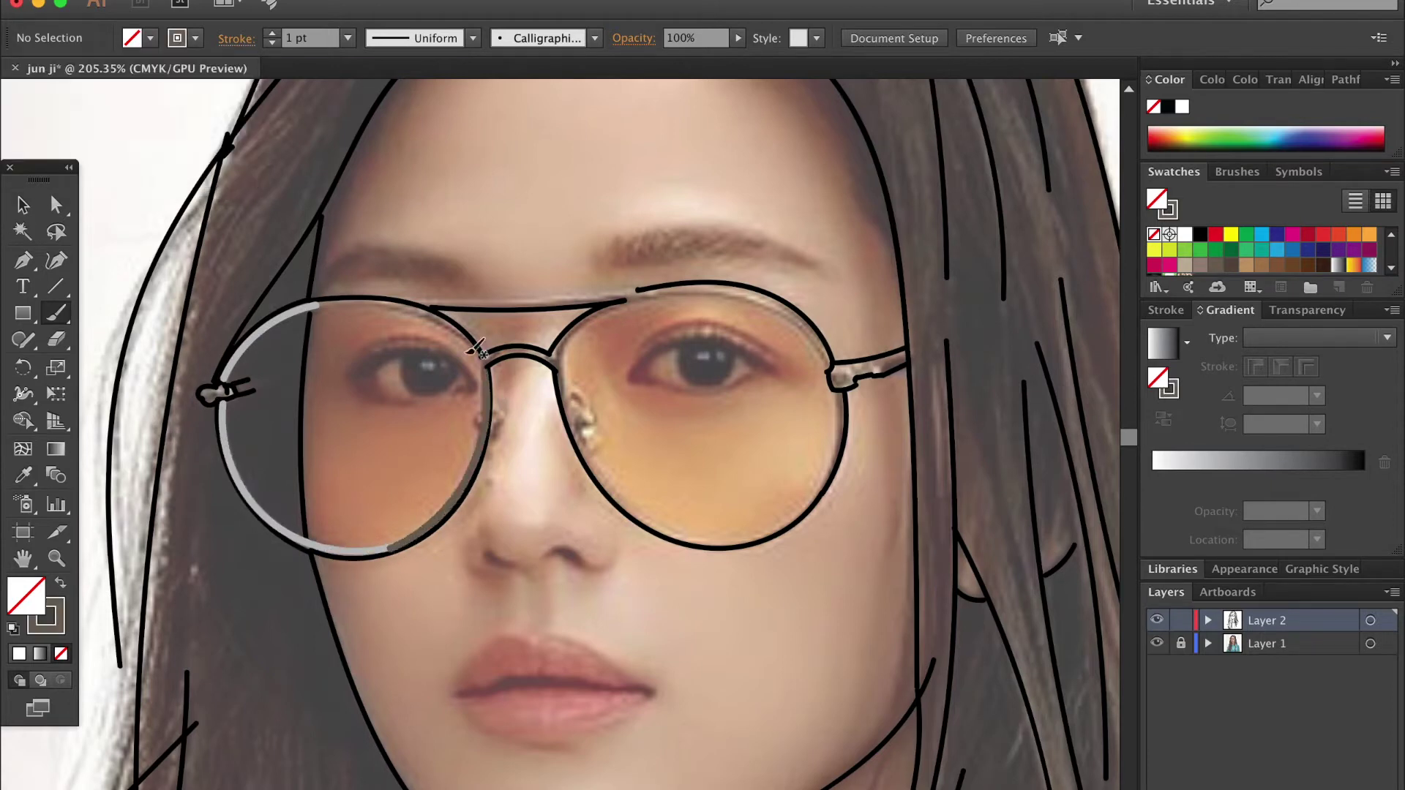
drag(319, 302, 504, 362)
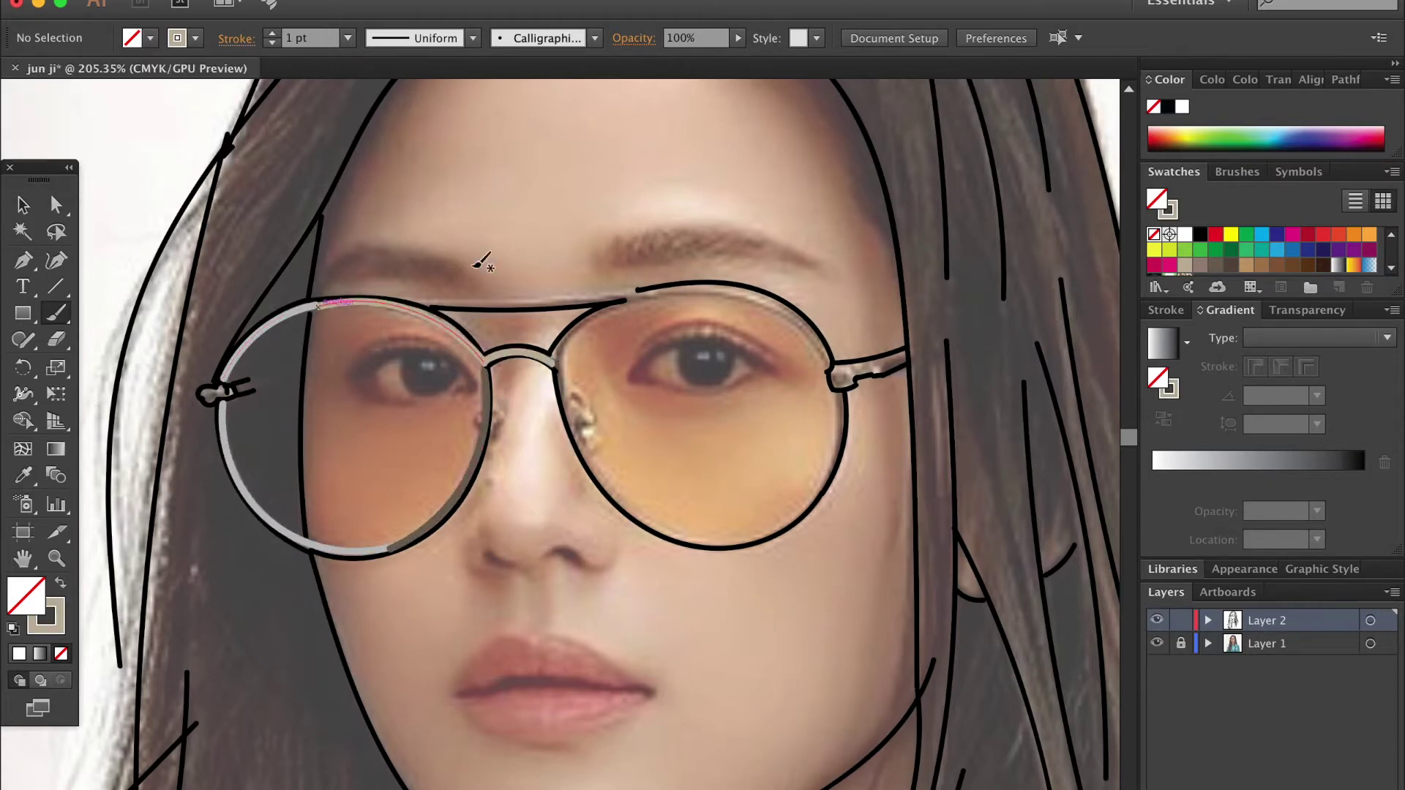
drag(688, 289, 721, 285)
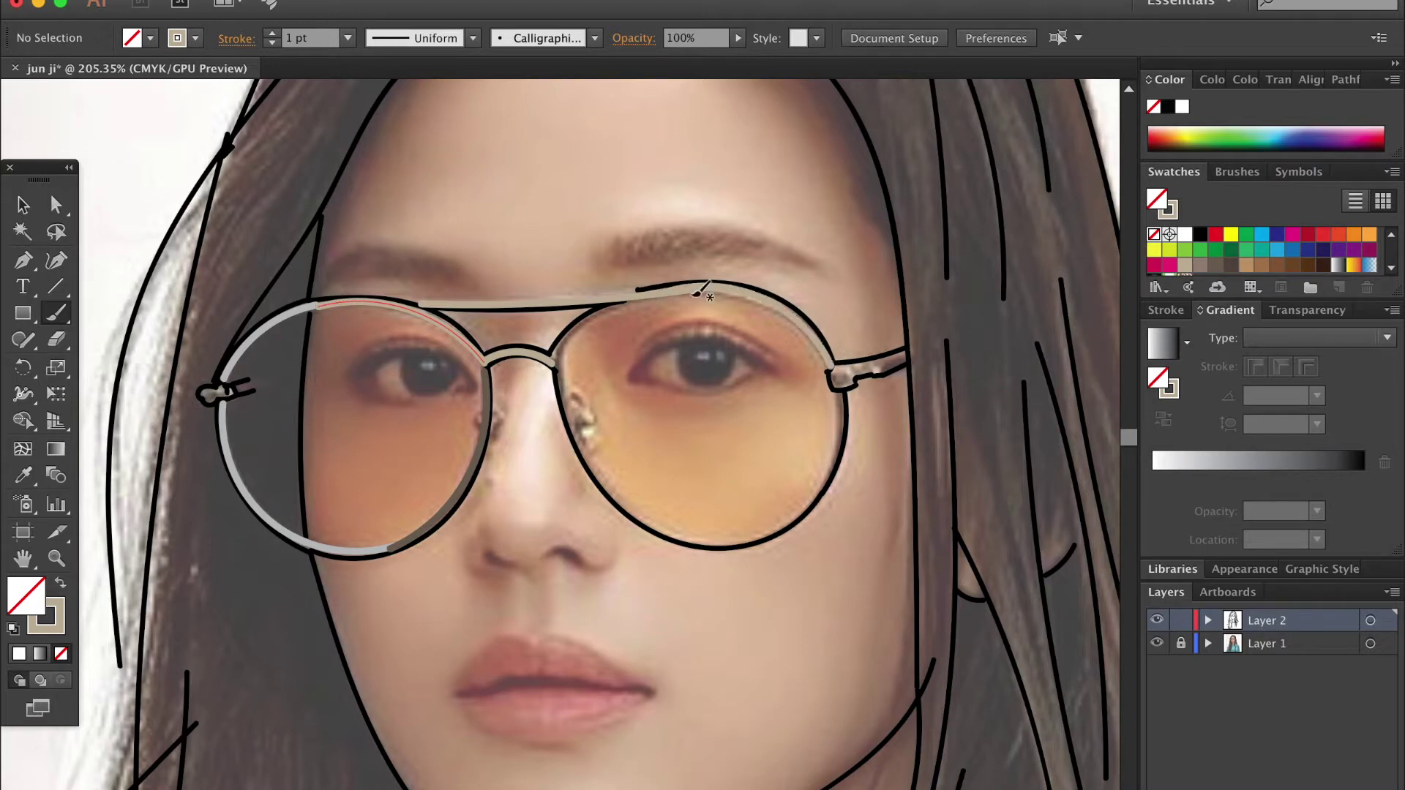
drag(622, 306, 618, 505)
Step: Switch the stroke to black at a thinner weight after test strokes in the corner
click(195, 38)
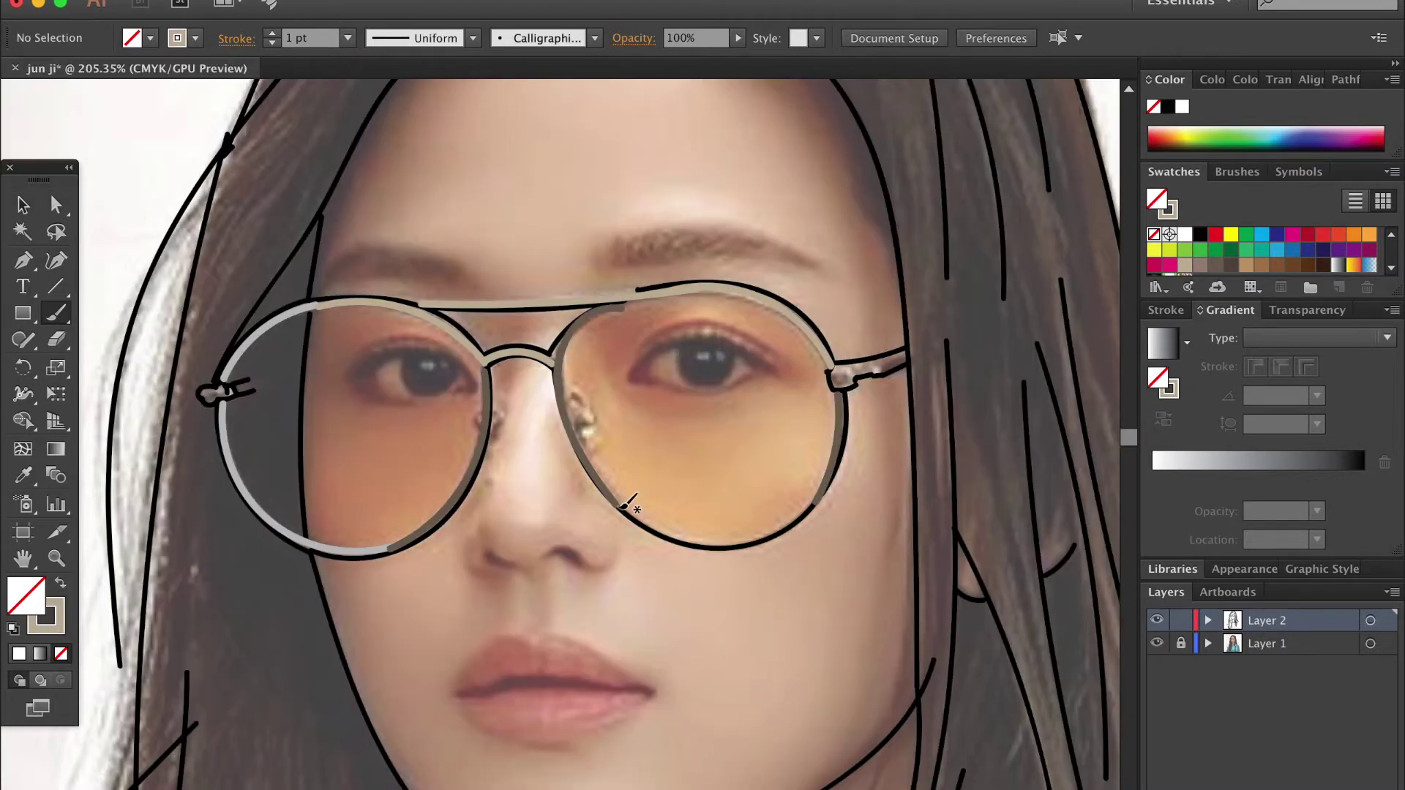
click(271, 43)
click(126, 192)
drag(102, 127, 96, 167)
drag(80, 114, 93, 140)
click(347, 38)
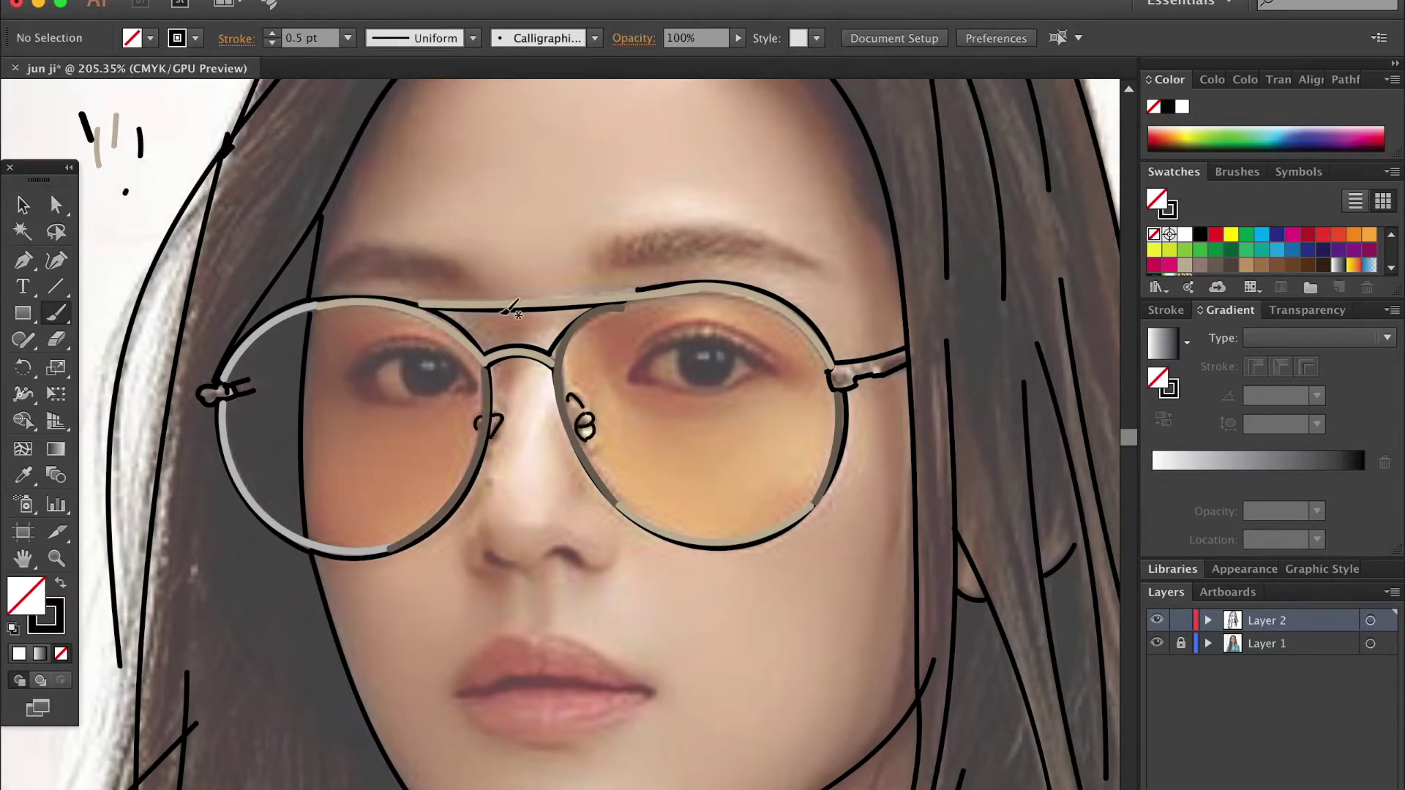
scroll(461, 388, up, 2)
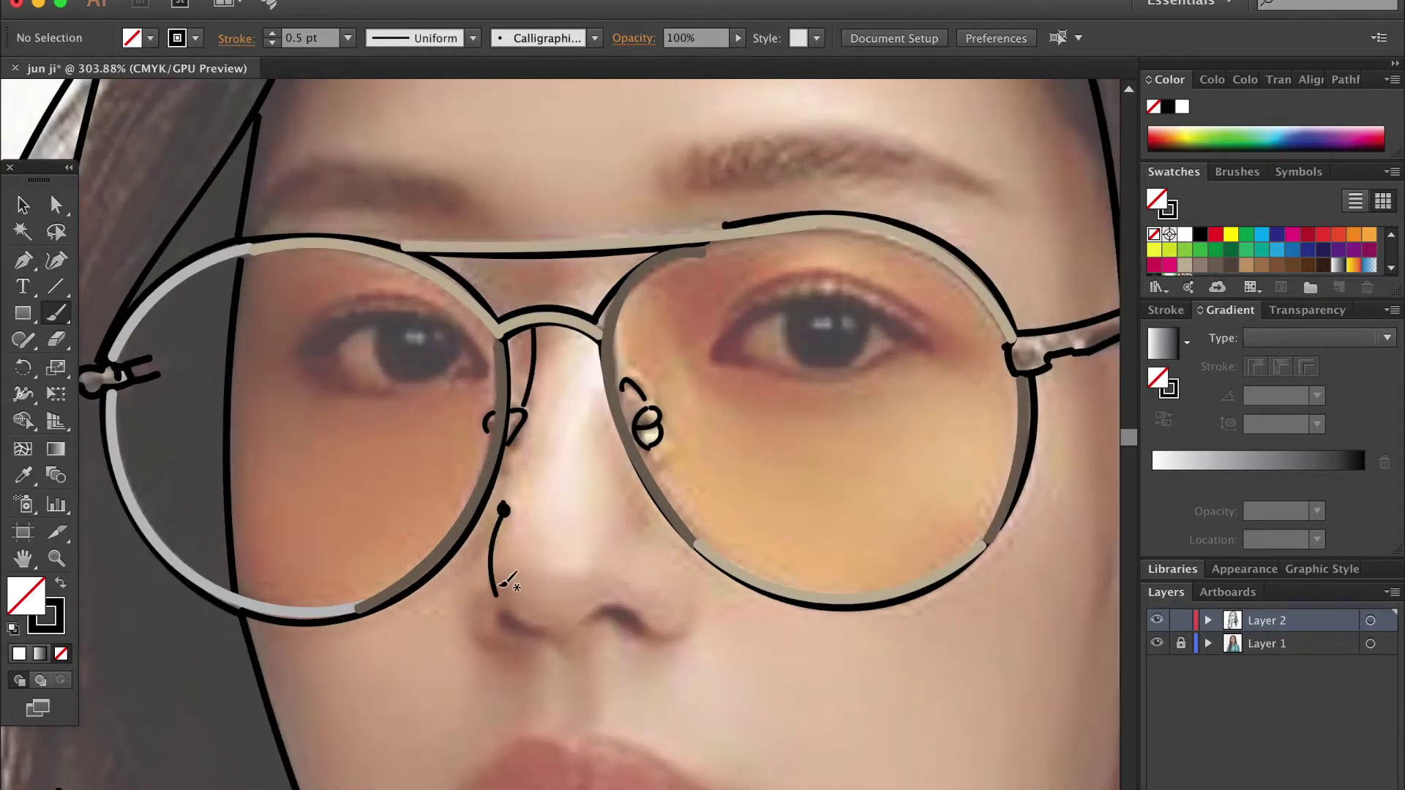
Step: Outline the lips and the line between them in black, undoing a stray nostril stroke
drag(578, 624, 634, 630)
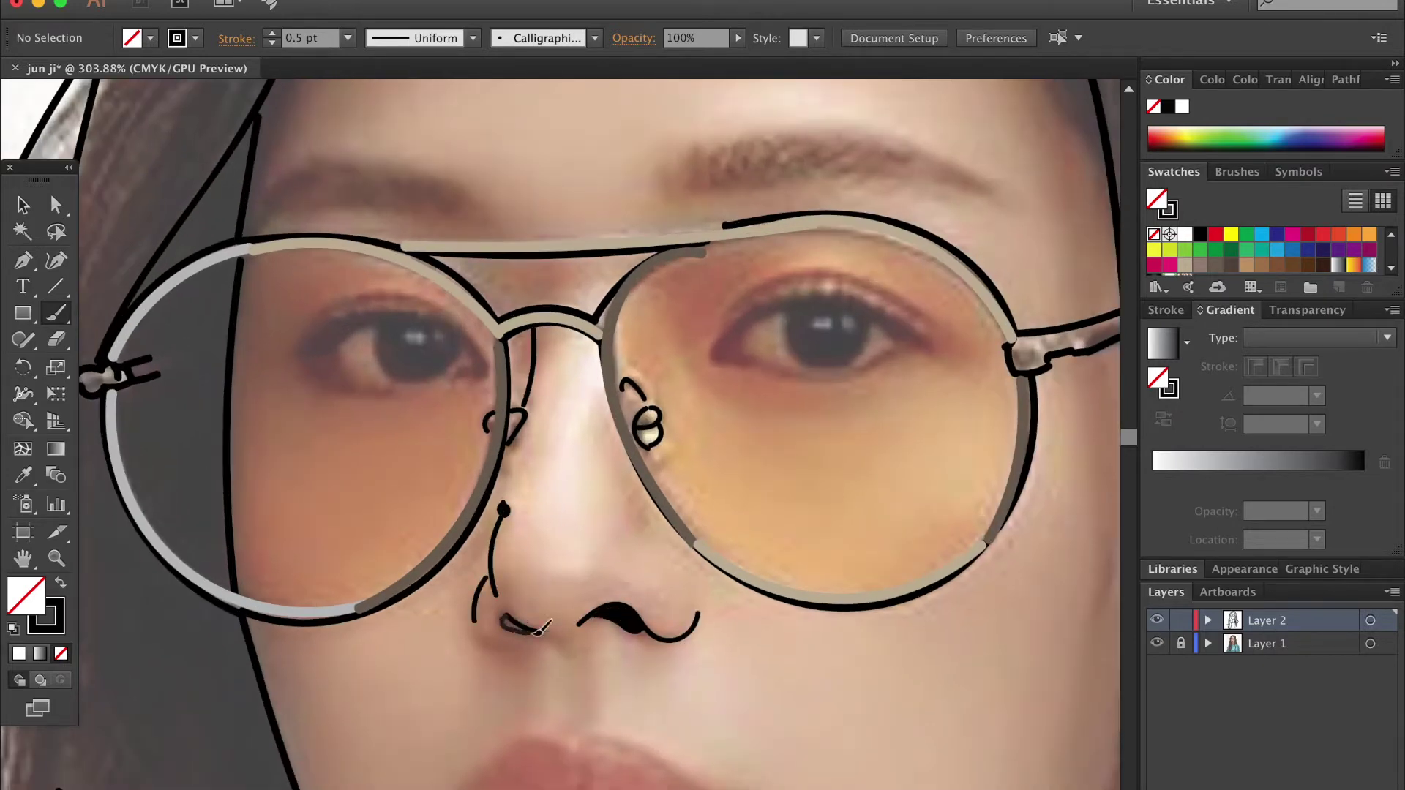
key(ctrl+z)
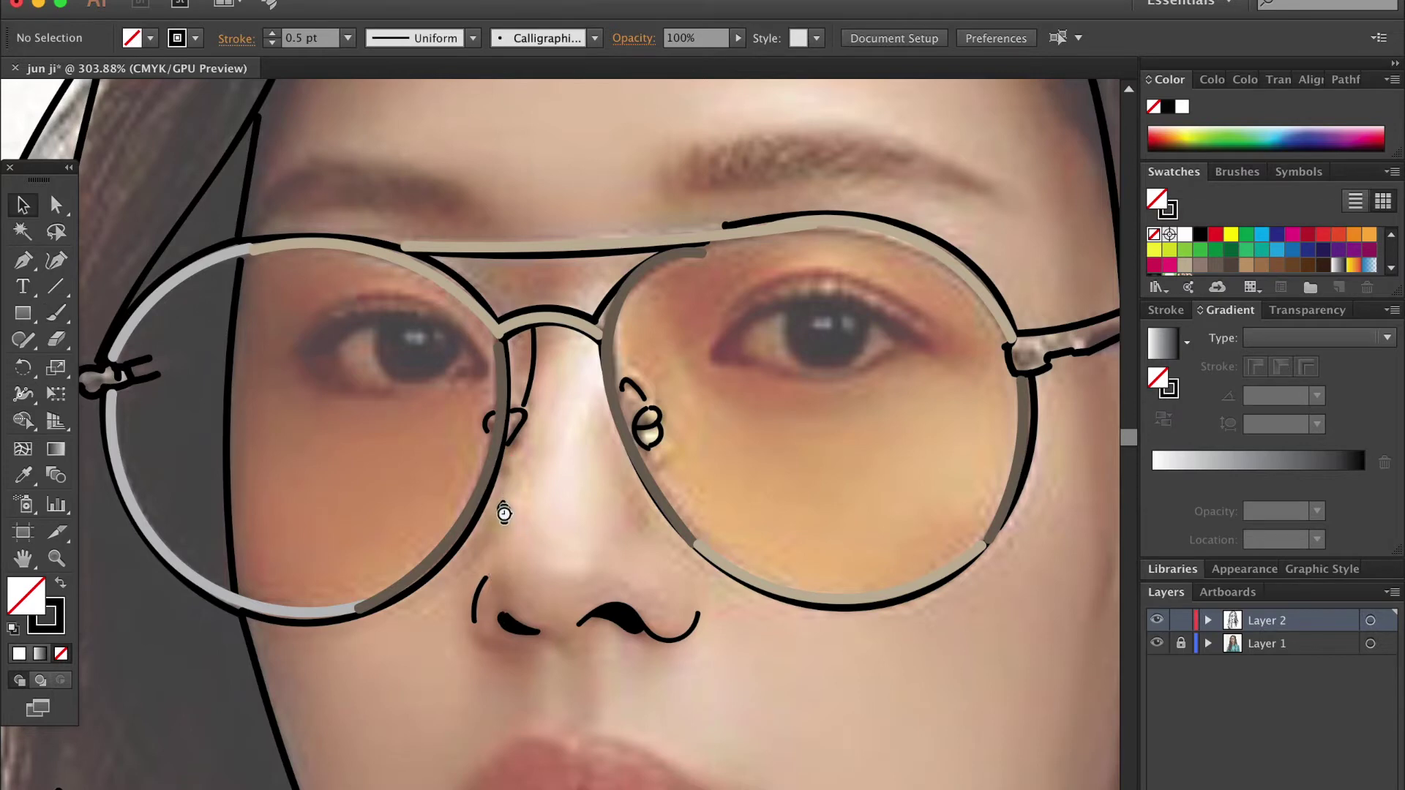
scroll(513, 502, down, 3)
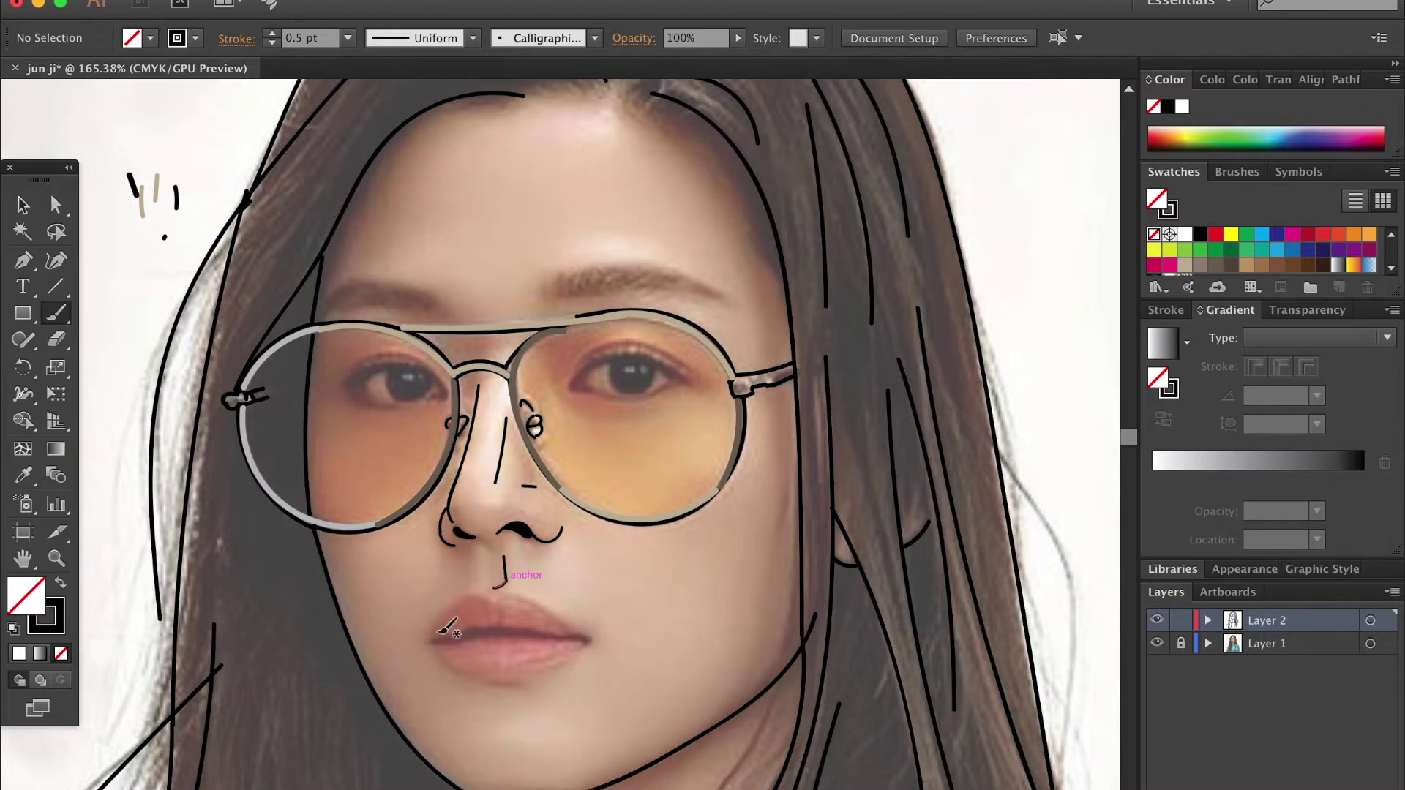
drag(594, 638, 592, 640)
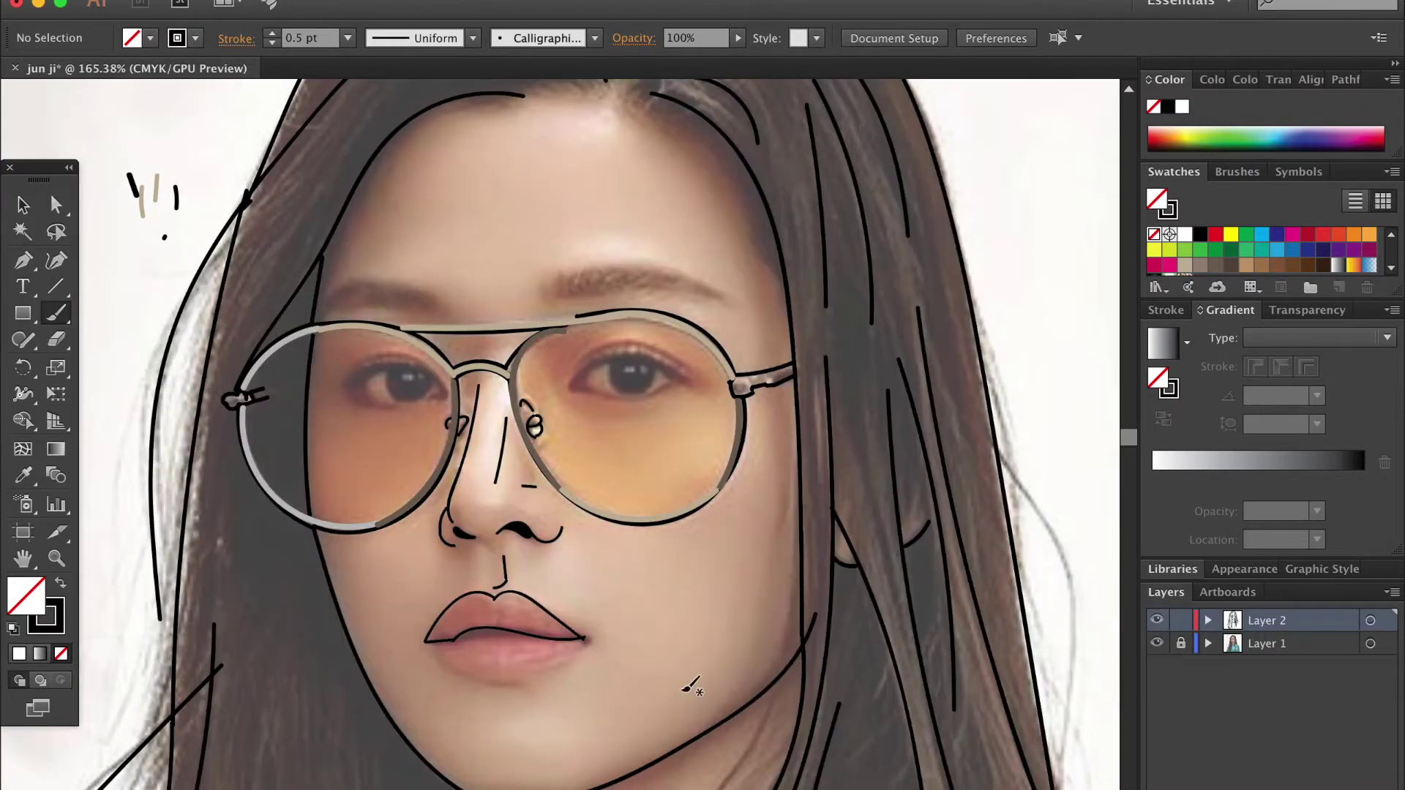
scroll(502, 627, up, 3)
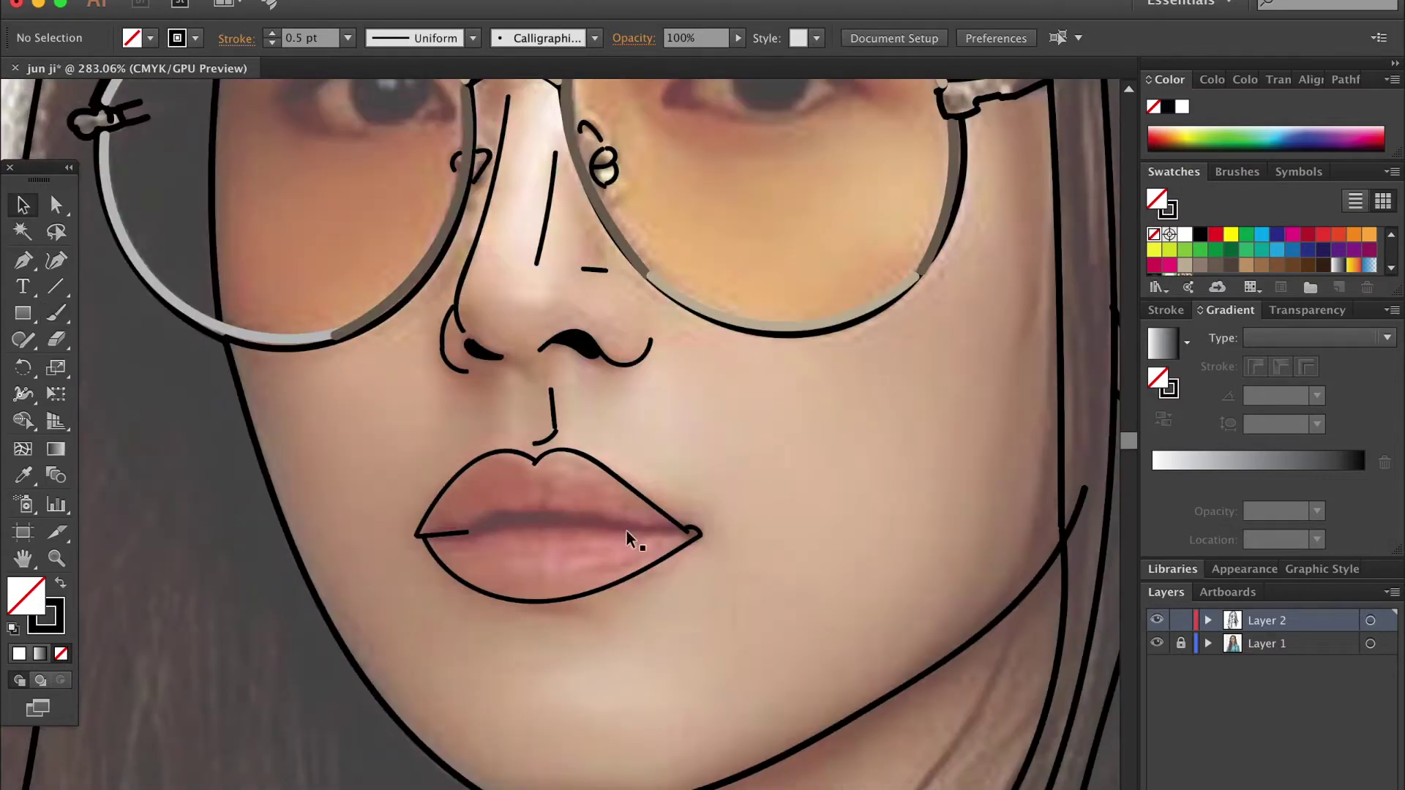
drag(585, 518, 685, 528)
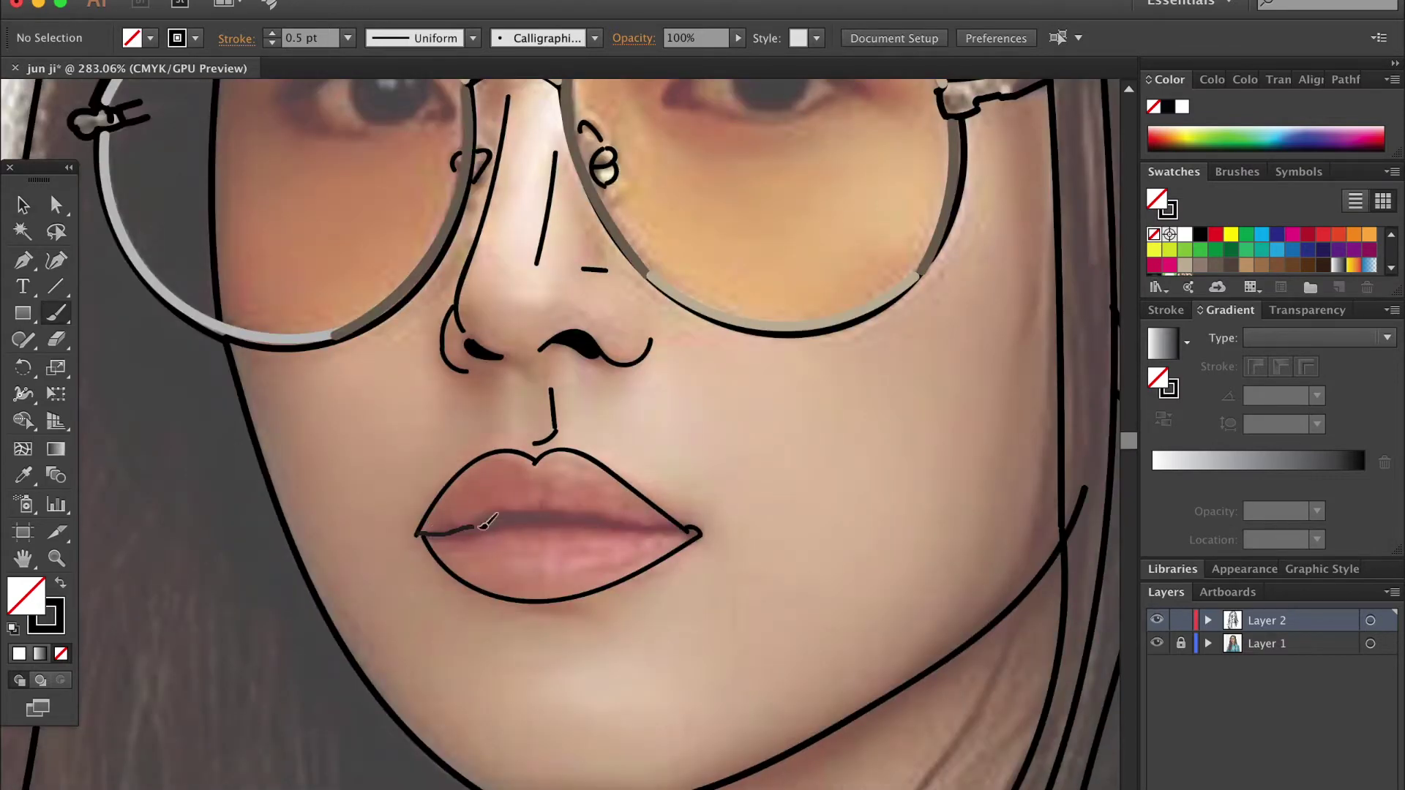
scroll(439, 439, up, 5)
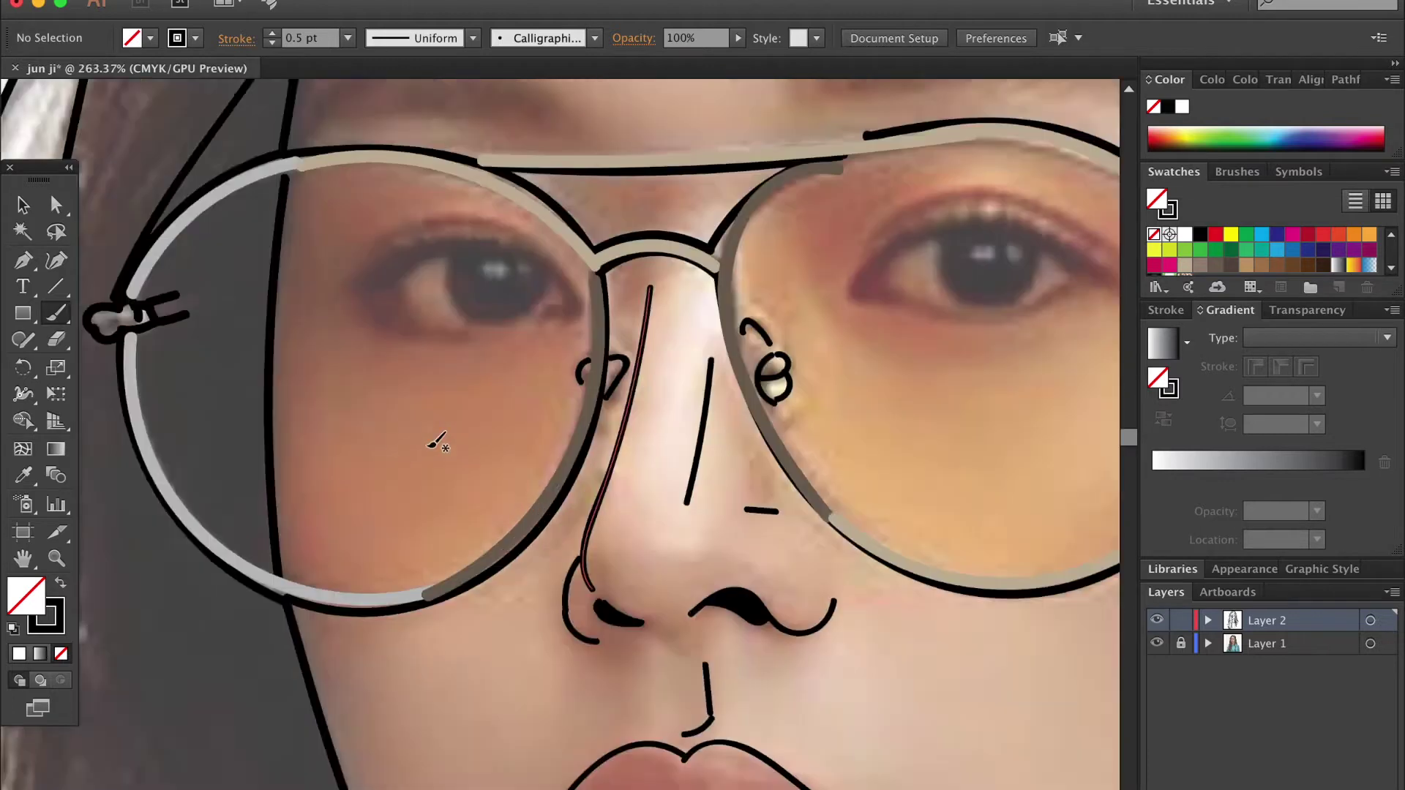
Step: Sketch rough lid and crease strokes around the left eye, undoing the rough lower-lid stroke
scroll(439, 439, up, 2)
drag(329, 408, 571, 410)
mouse_move(323, 423)
mouse_down()
mouse_move(549, 386)
mouse_move(458, 470)
mouse_up()
drag(379, 418, 585, 445)
drag(542, 389, 575, 414)
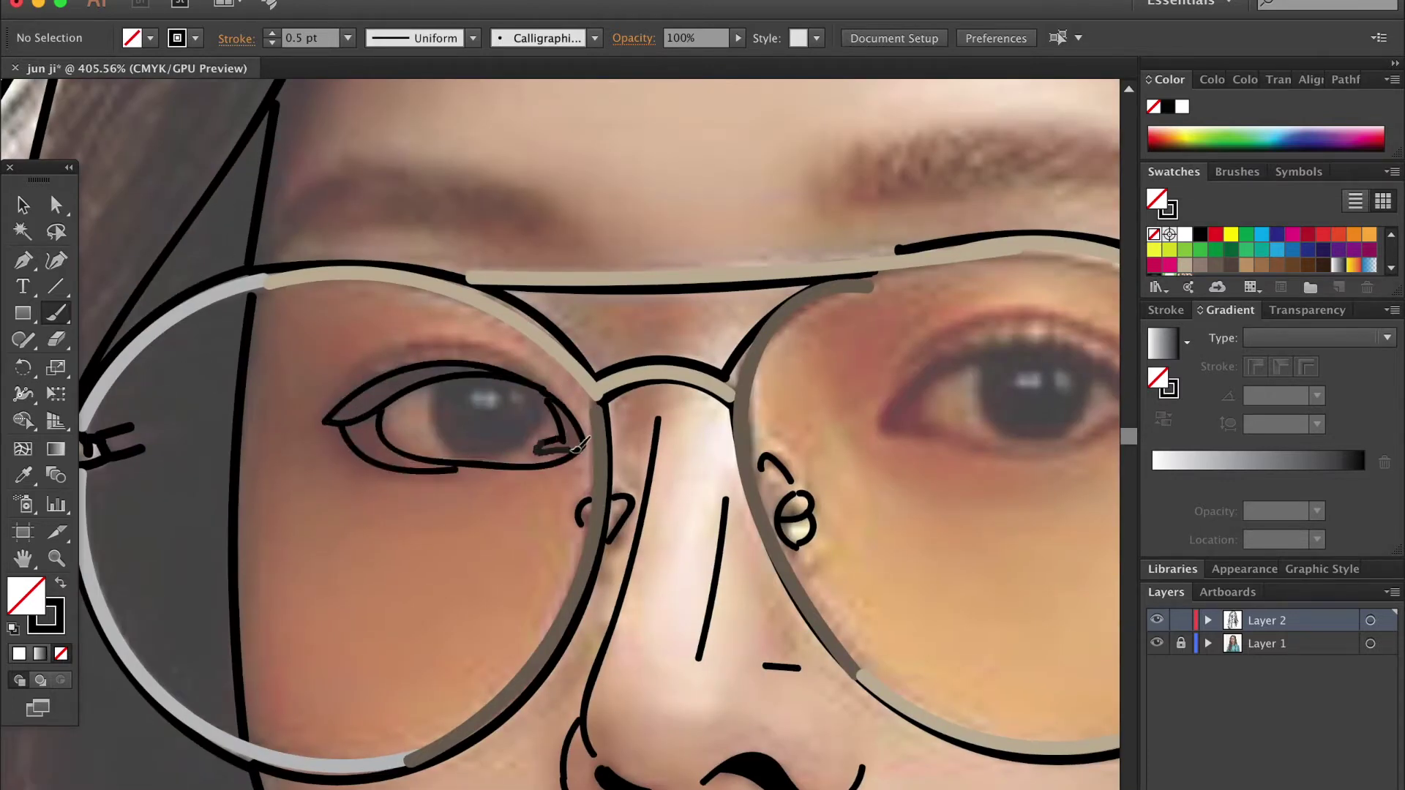
key(ctrl+z)
key(ctrl+z)
key(ctrl+z)
Step: Set a 0.25 pt stroke and draw the left eye's lid lines, iris, highlight and crease
click(347, 38)
click(365, 33)
drag(381, 408, 395, 453)
drag(545, 388, 567, 452)
drag(436, 404, 439, 398)
drag(464, 394, 495, 414)
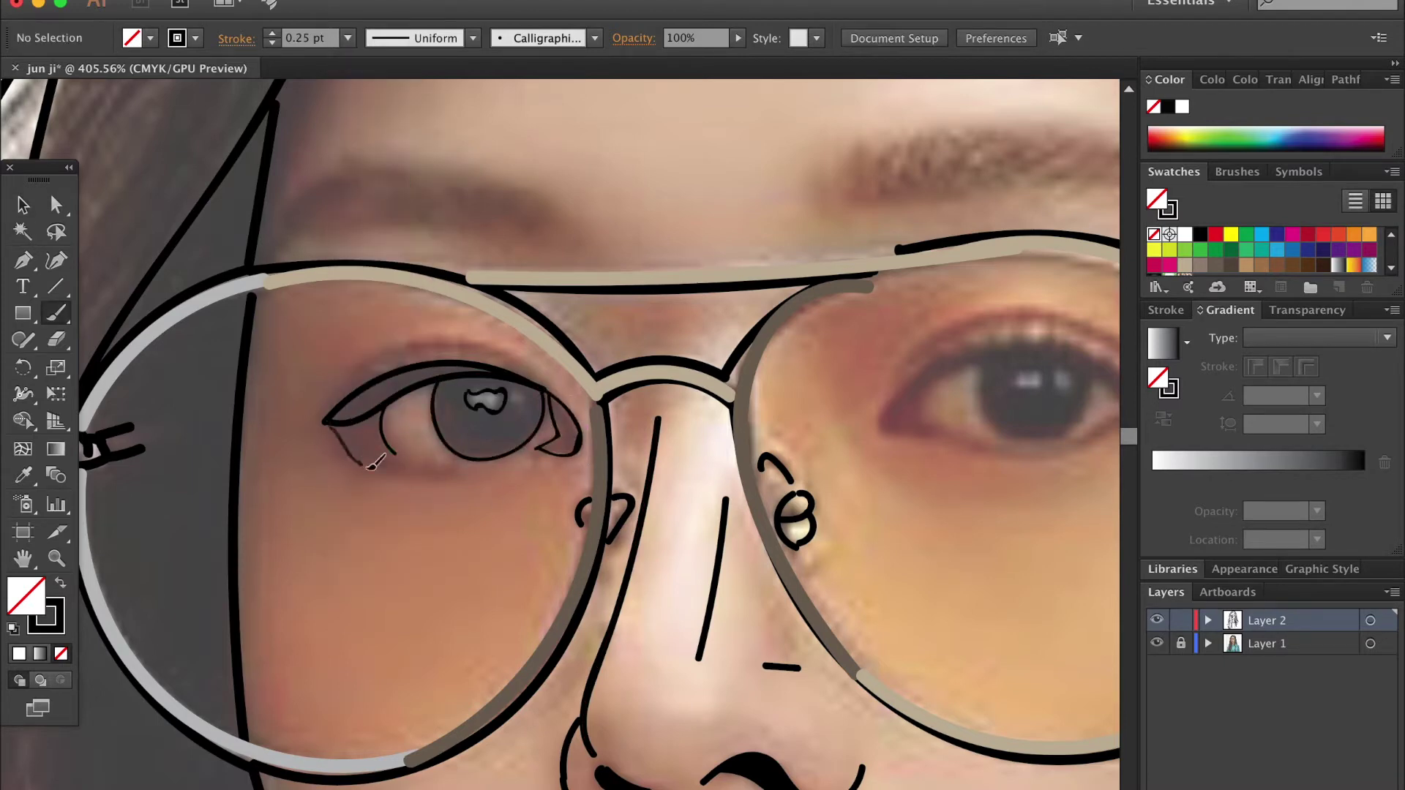
key(ctrl+z)
drag(351, 374, 551, 397)
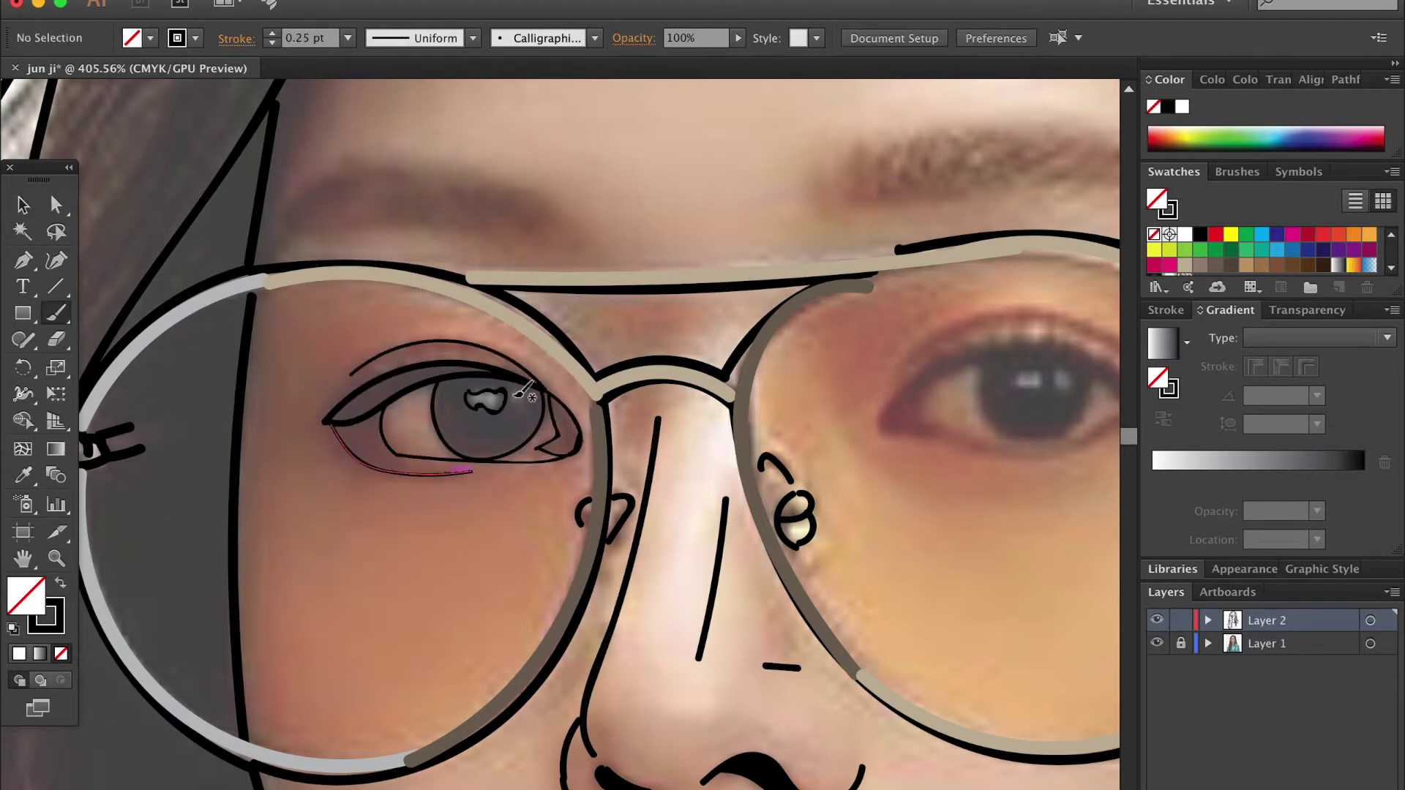
Step: Draw a solid black eyeliner shape on the left upper lid, then revert to unfilled black strokes
drag(329, 420, 498, 373)
key(shift+x)
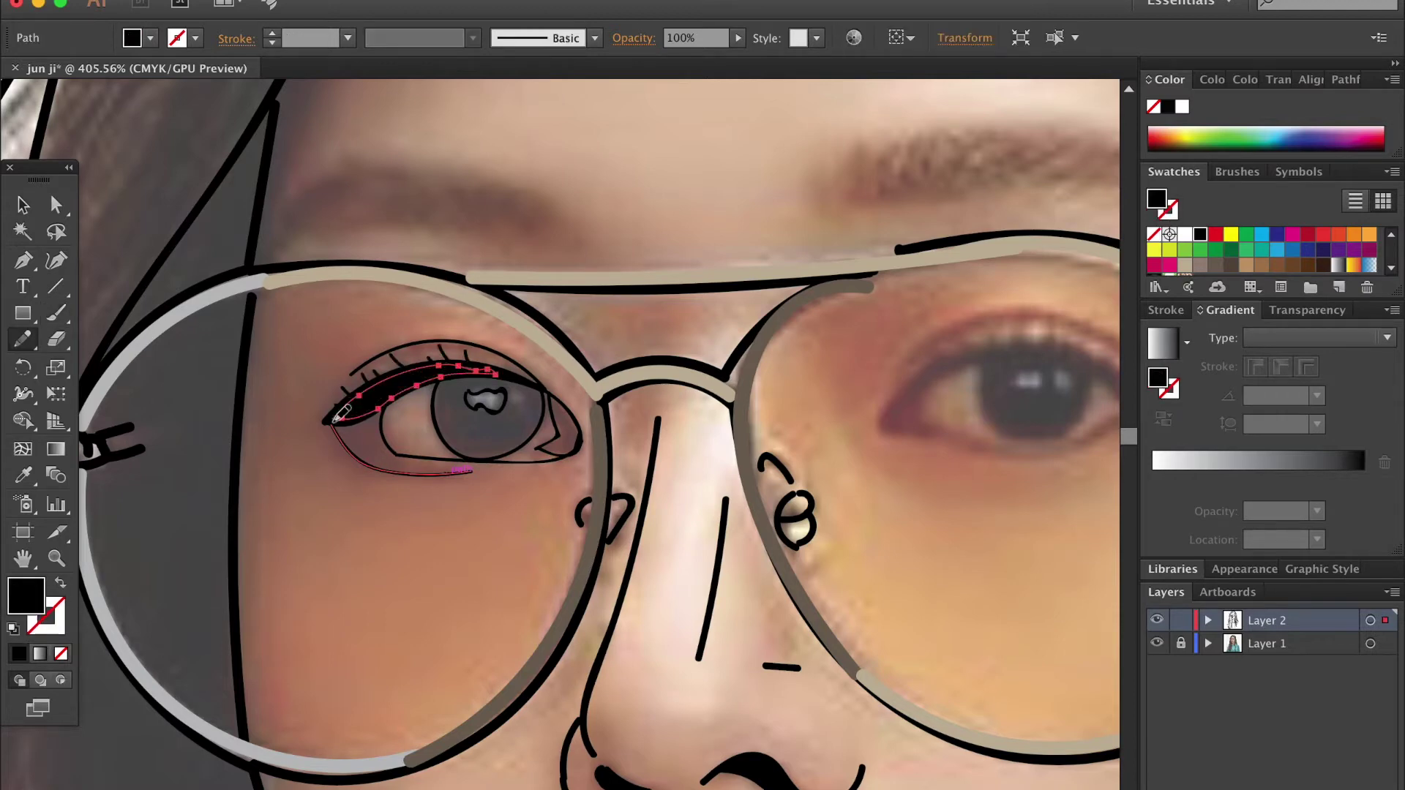
scroll(741, 392, right, 5)
scroll(741, 391, right, 5)
key(shift+x)
Step: Outline the right eye's upper and lower lids with inner and outer corner strokes
mouse_move(561, 450)
mouse_down()
mouse_move(750, 402)
mouse_move(856, 433)
mouse_up()
mouse_move(585, 423)
mouse_down()
mouse_move(774, 379)
mouse_move(805, 428)
mouse_up()
drag(603, 409, 605, 431)
drag(601, 443, 732, 457)
drag(610, 452, 805, 432)
drag(807, 445, 829, 446)
key(ctrl+z)
key(ctrl+z)
key(ctrl+z)
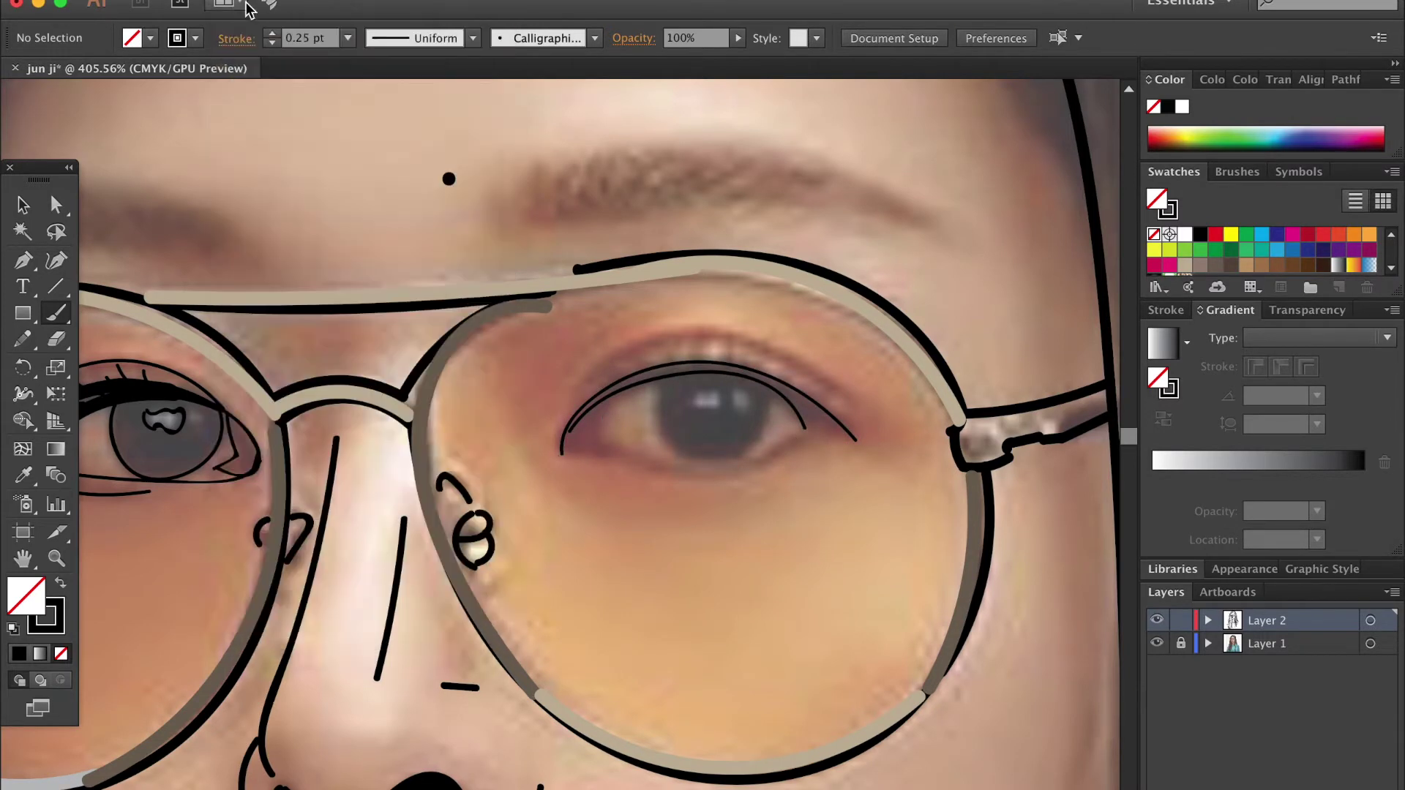
drag(800, 442, 810, 432)
drag(815, 439, 856, 442)
Step: Add the right eye's round iris, long upper-lid crease and lash strokes
drag(657, 377, 714, 383)
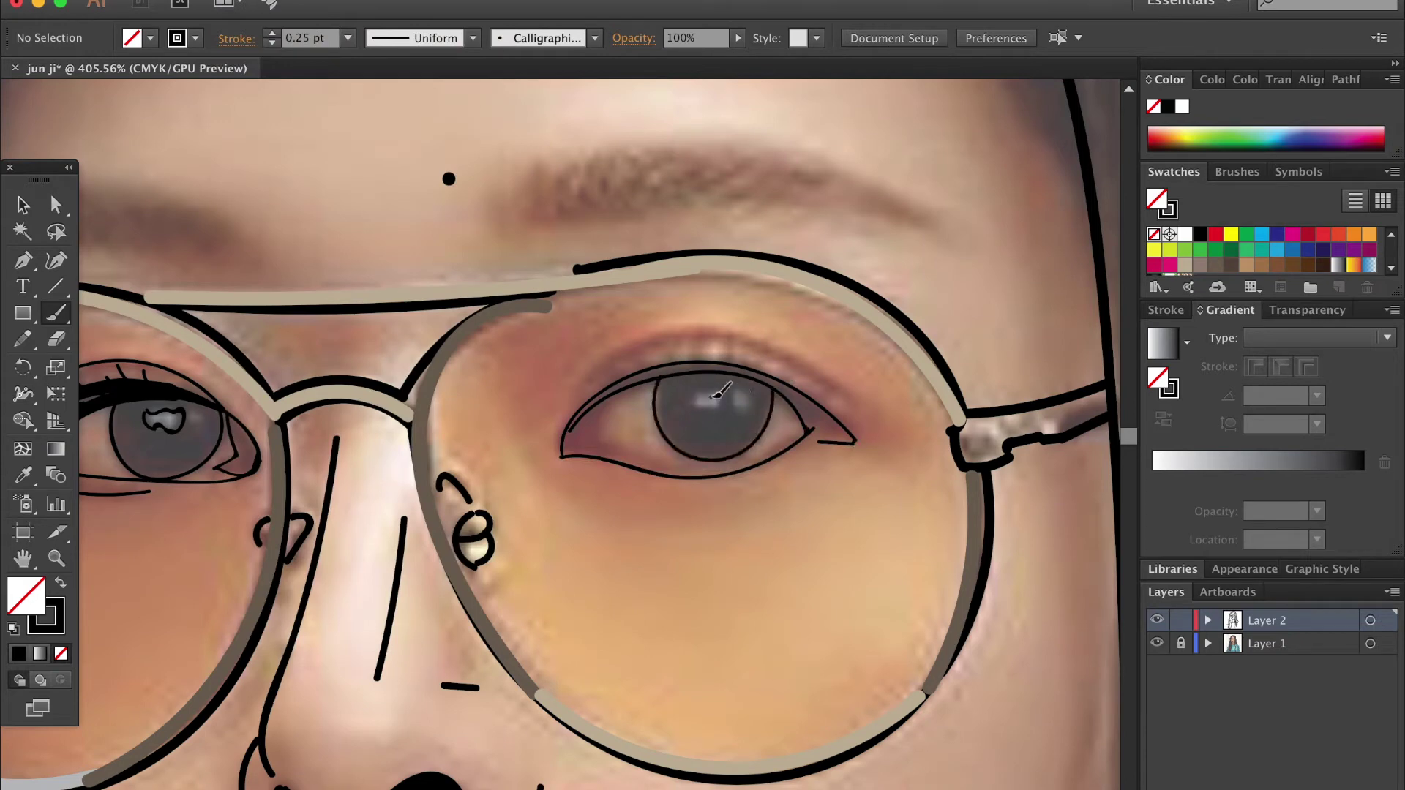
drag(594, 442, 637, 456)
drag(564, 401, 848, 403)
mouse_move(613, 366)
mouse_down()
mouse_move(623, 382)
mouse_move(670, 370)
mouse_up()
drag(813, 371, 792, 386)
Step: Draw a black eyeliner shape along the right upper lid with the Pencil (N)
key(n)
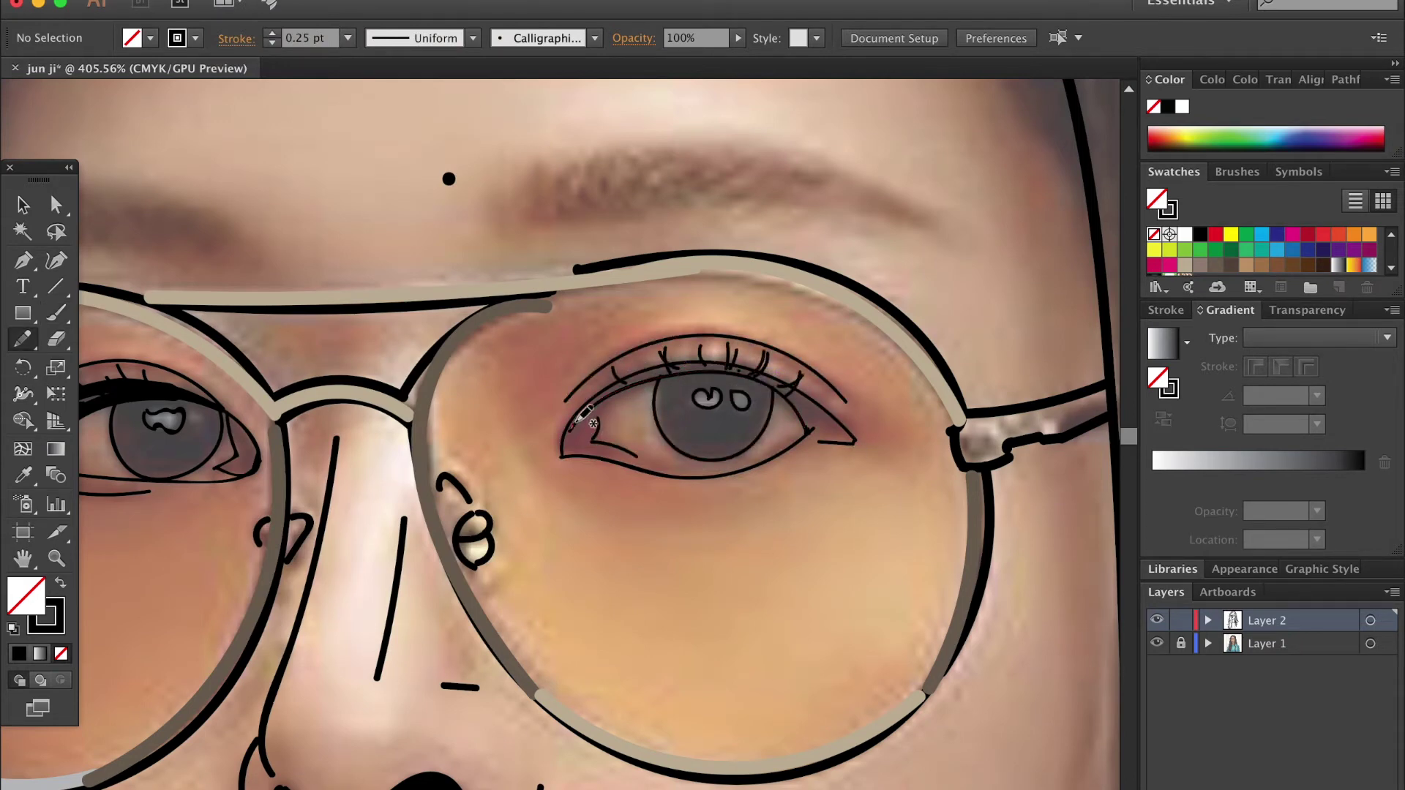
drag(628, 382, 719, 364)
drag(829, 395, 845, 399)
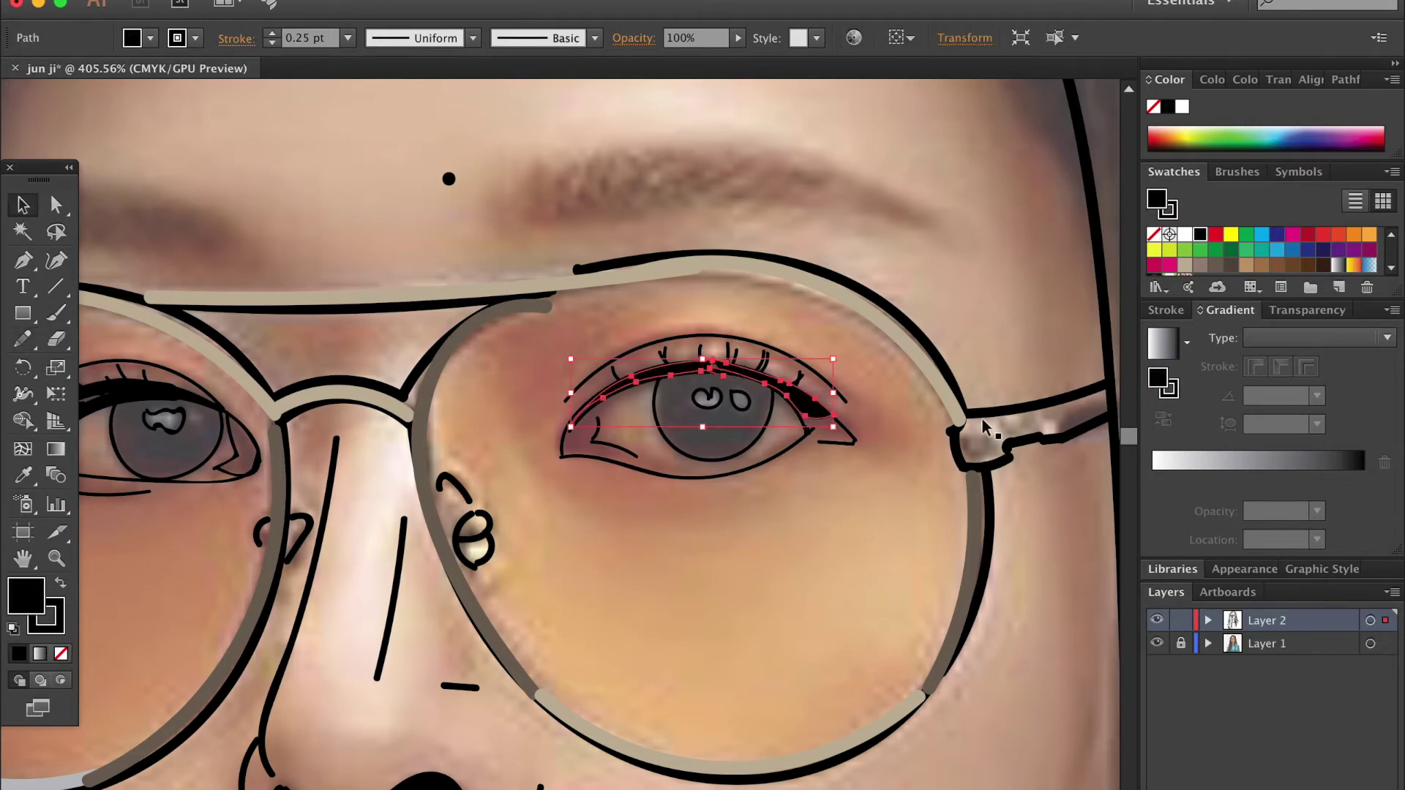
key(ctrl+shift+a)
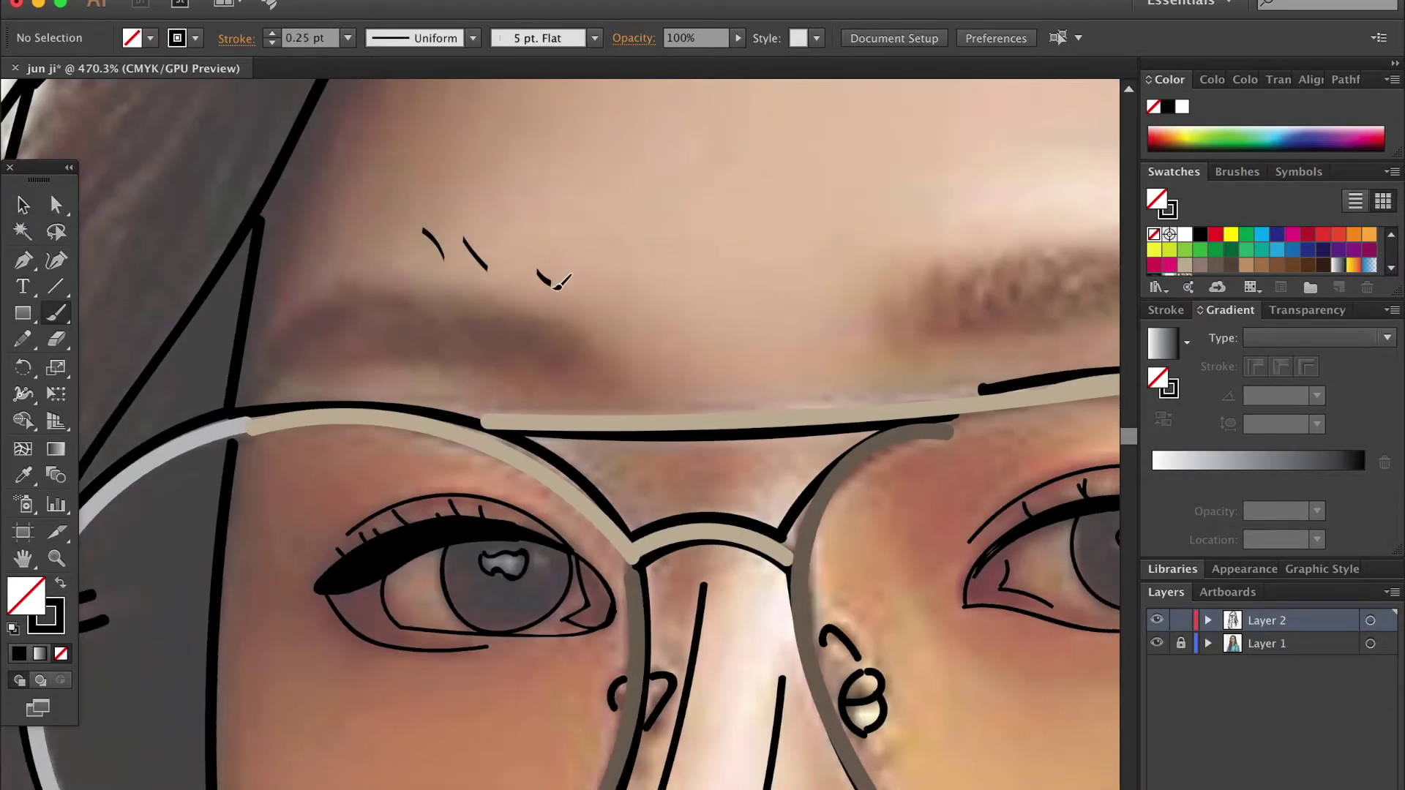
Step: Fill the left eyebrow with many short 0.25 pt hair strokes
drag(271, 356, 366, 299)
drag(283, 349, 358, 320)
drag(294, 357, 373, 339)
drag(304, 360, 419, 316)
drag(424, 359, 498, 344)
drag(438, 301, 500, 341)
drag(470, 305, 537, 348)
drag(531, 318, 557, 350)
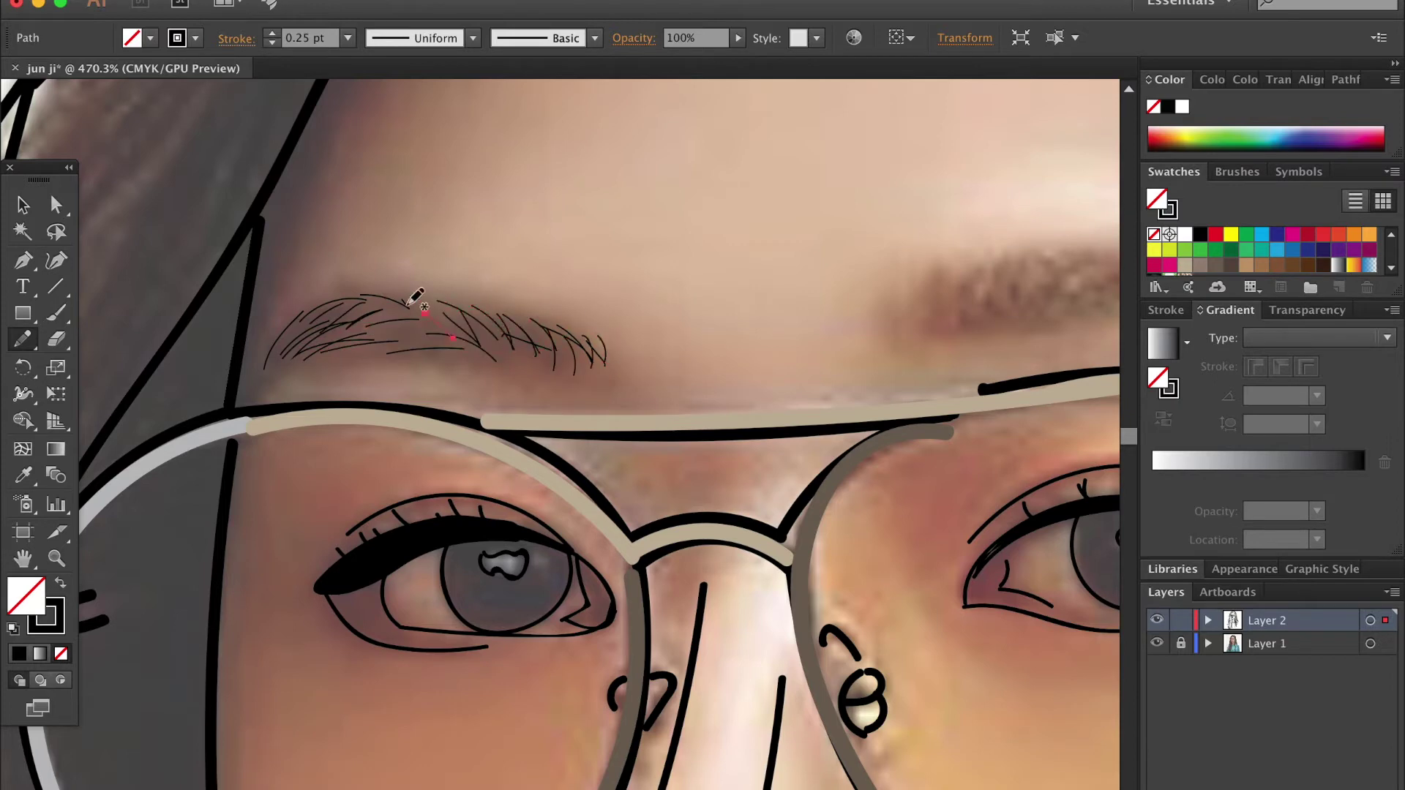
mouse_move(278, 359)
mouse_down()
mouse_move(344, 315)
mouse_move(520, 350)
mouse_up()
mouse_move(512, 317)
mouse_down()
mouse_move(578, 370)
mouse_move(398, 300)
mouse_up()
Step: Densely hatch the right eyebrow with short 0.25 pt hair strokes
drag(252, 376, 314, 320)
scroll(512, 366, down, 5)
scroll(761, 351, up, 5)
mouse_move(699, 380)
mouse_down()
mouse_move(745, 330)
mouse_move(812, 316)
mouse_up()
drag(782, 362, 866, 319)
drag(866, 353, 923, 336)
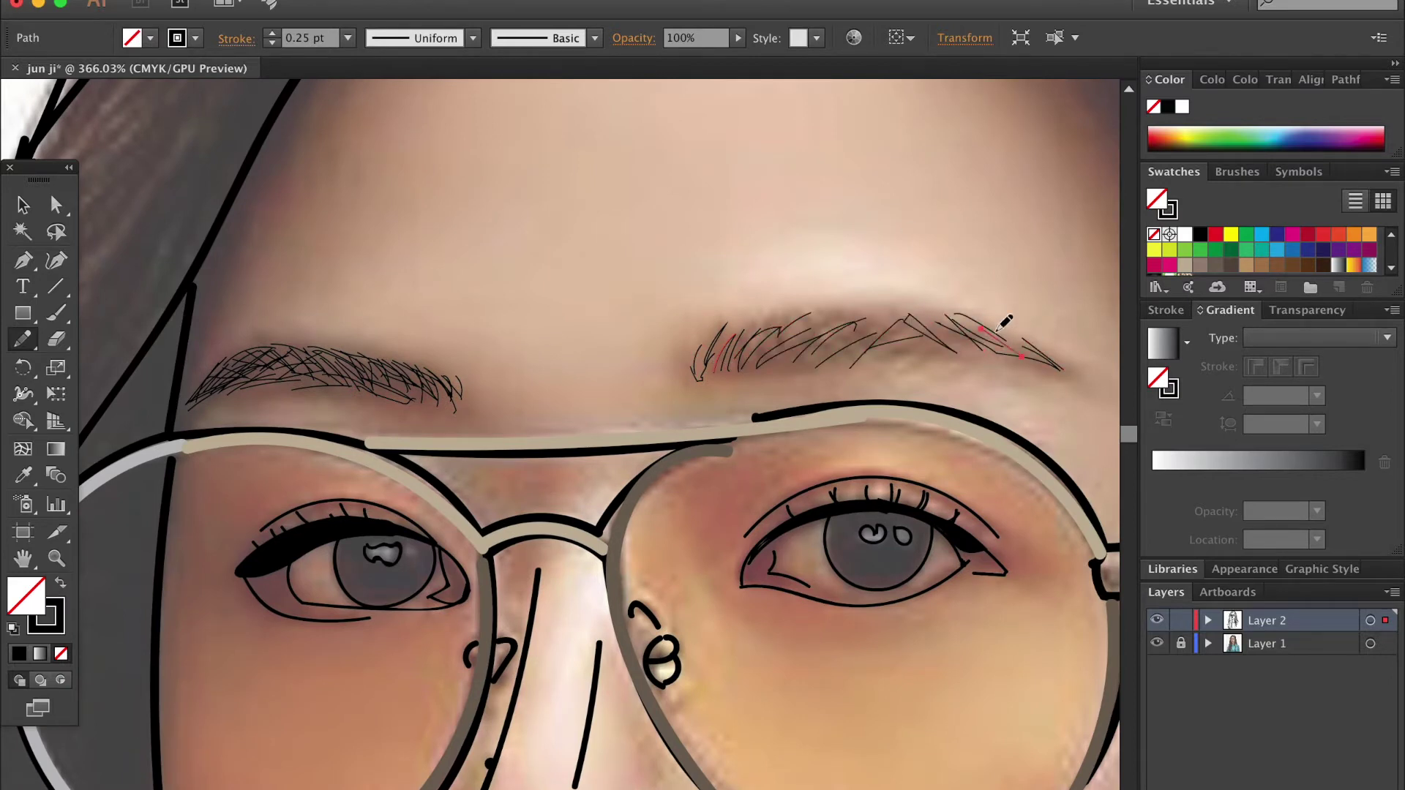
mouse_move(867, 351)
mouse_down()
mouse_move(944, 311)
mouse_move(1021, 357)
mouse_up()
mouse_move(720, 370)
mouse_down()
mouse_move(816, 308)
mouse_move(900, 307)
mouse_up()
drag(973, 332, 1042, 355)
drag(768, 341, 809, 348)
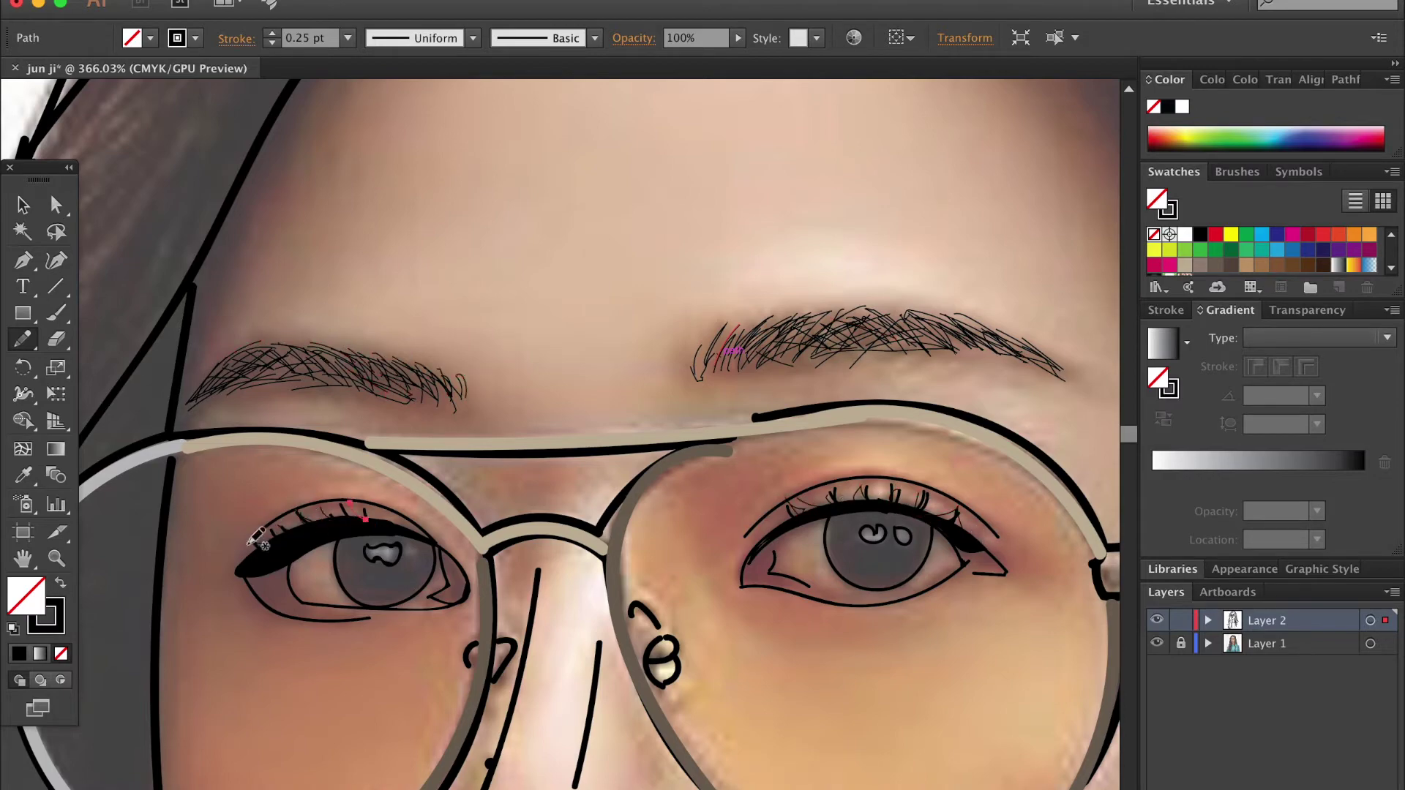
scroll(688, 585, down, 3)
scroll(731, 454, up, 10)
Step: Set a black fill and draw shadow shapes in the hair part and a hair strand
scroll(527, 432, down, 2)
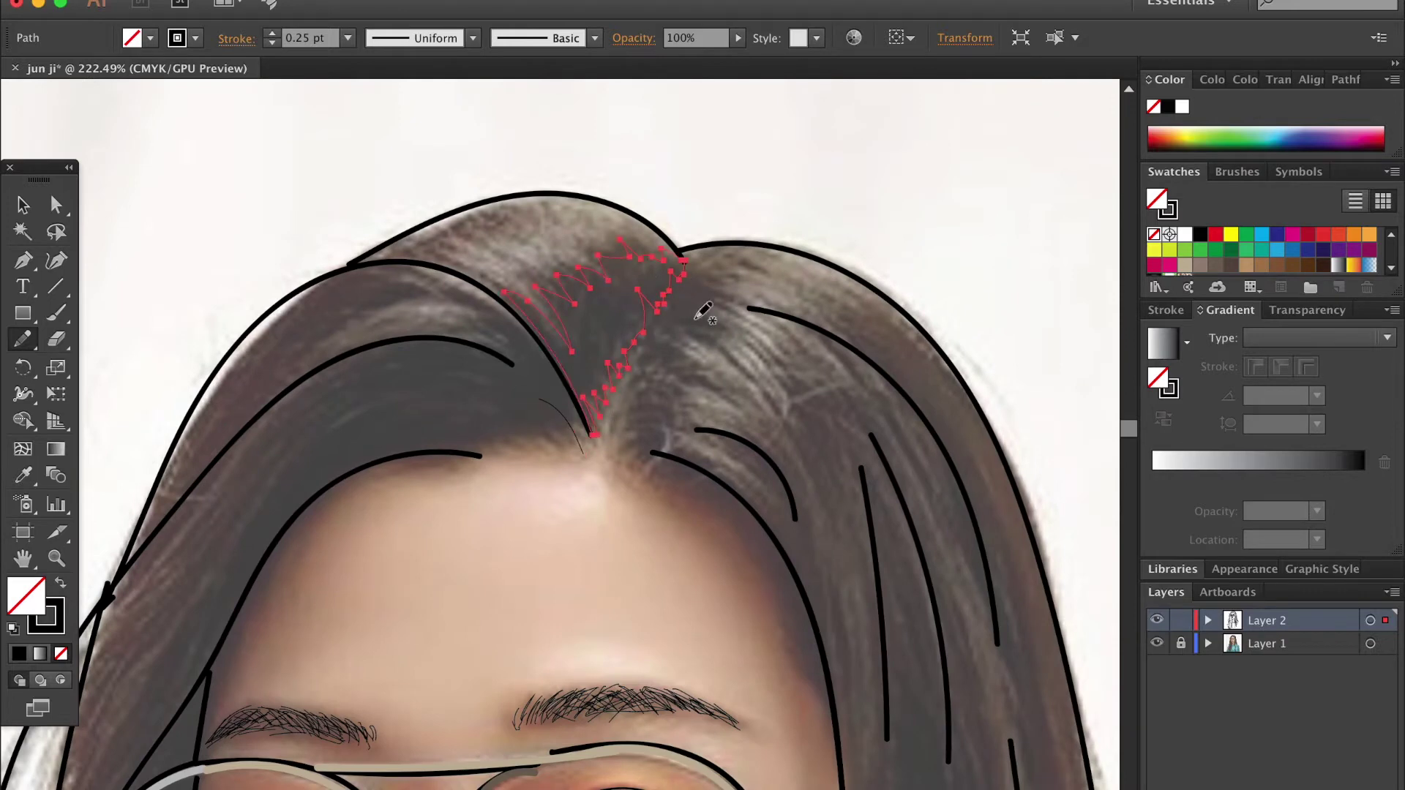
click(150, 38)
click(120, 76)
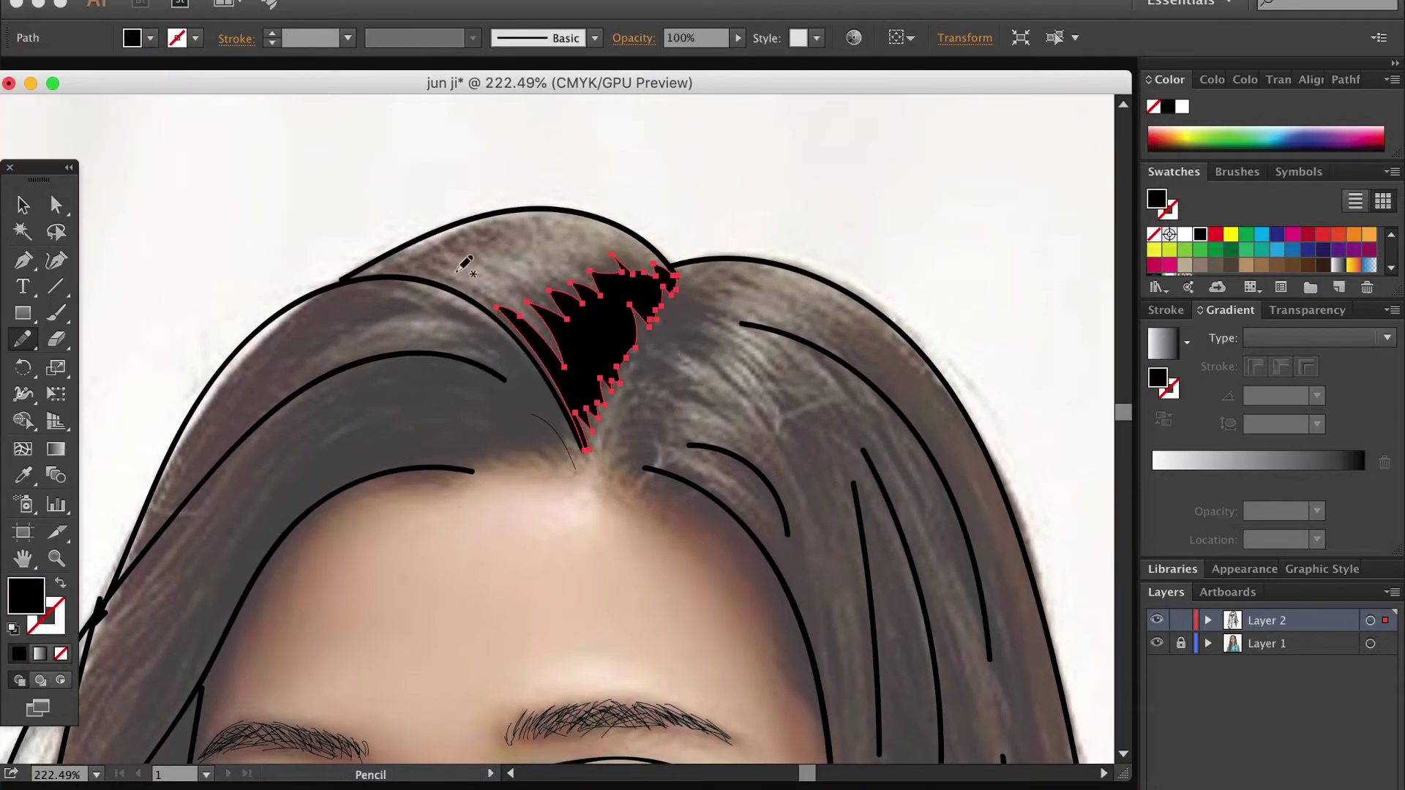
drag(714, 341, 721, 325)
scroll(840, 461, down, 5)
scroll(840, 461, right, 4)
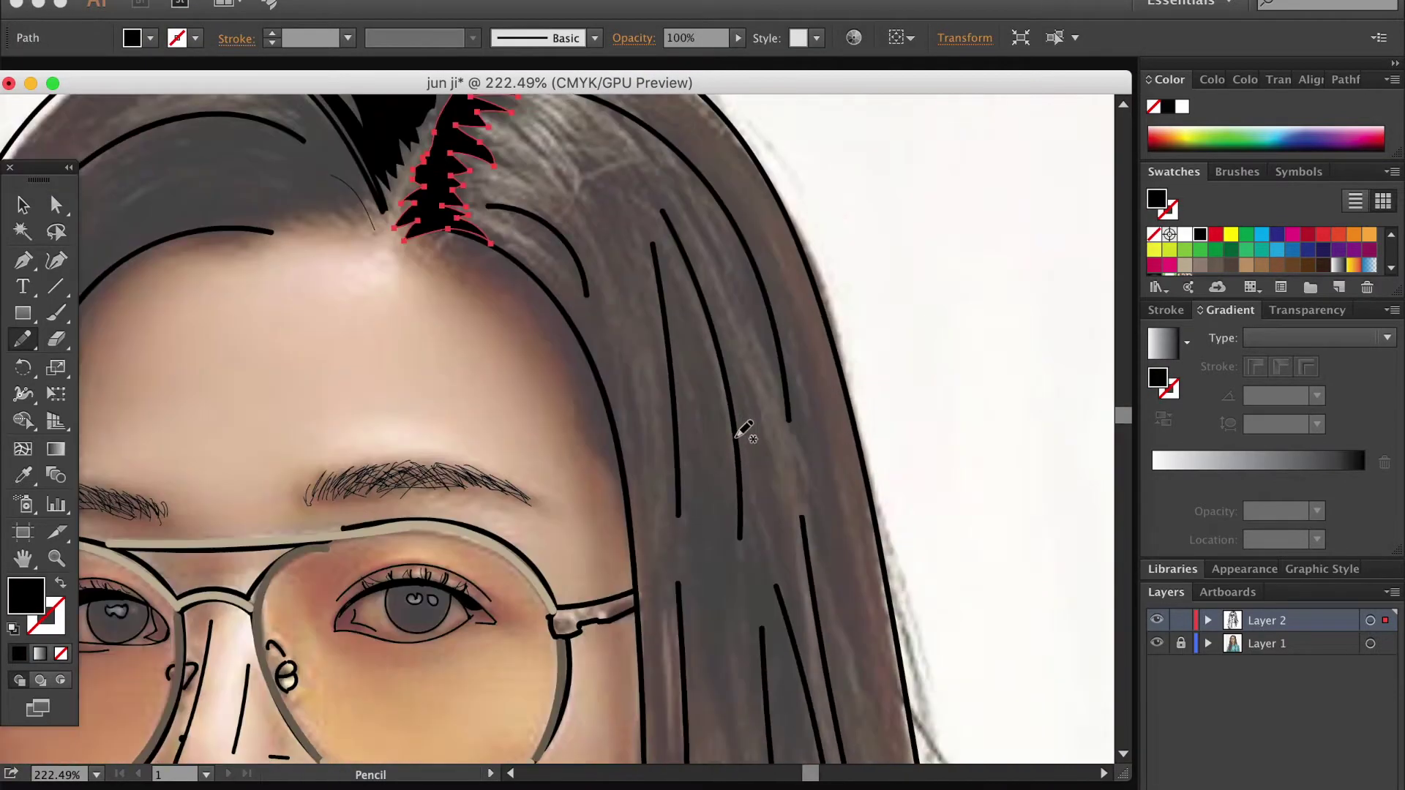
drag(521, 188, 472, 154)
Step: Add a dark black shape at the top of the hair
scroll(762, 508, down, 5)
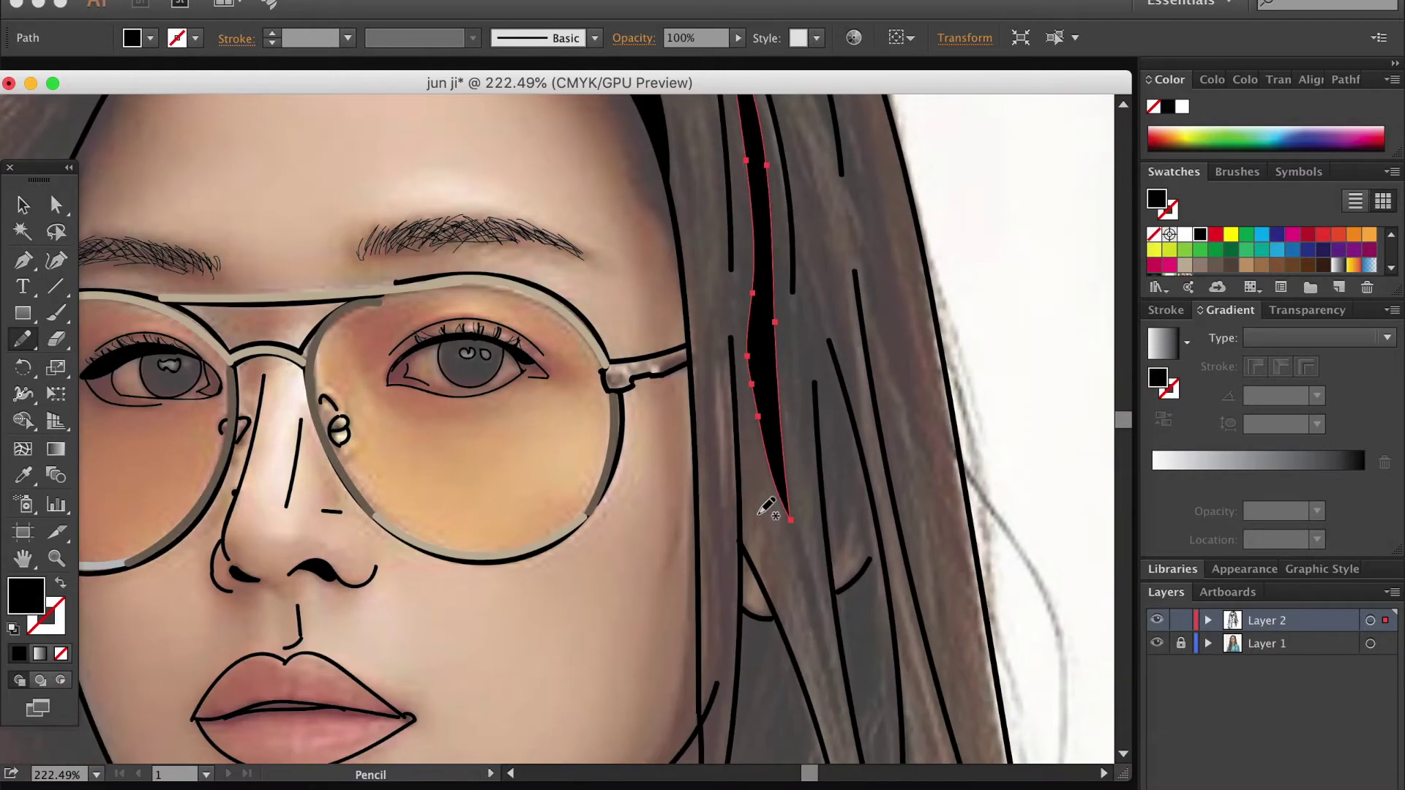
scroll(761, 502, down, 3)
scroll(703, 311, up, 3)
key(super+shift+a)
scroll(702, 311, up, 2)
drag(734, 210, 819, 233)
scroll(765, 442, down, 2)
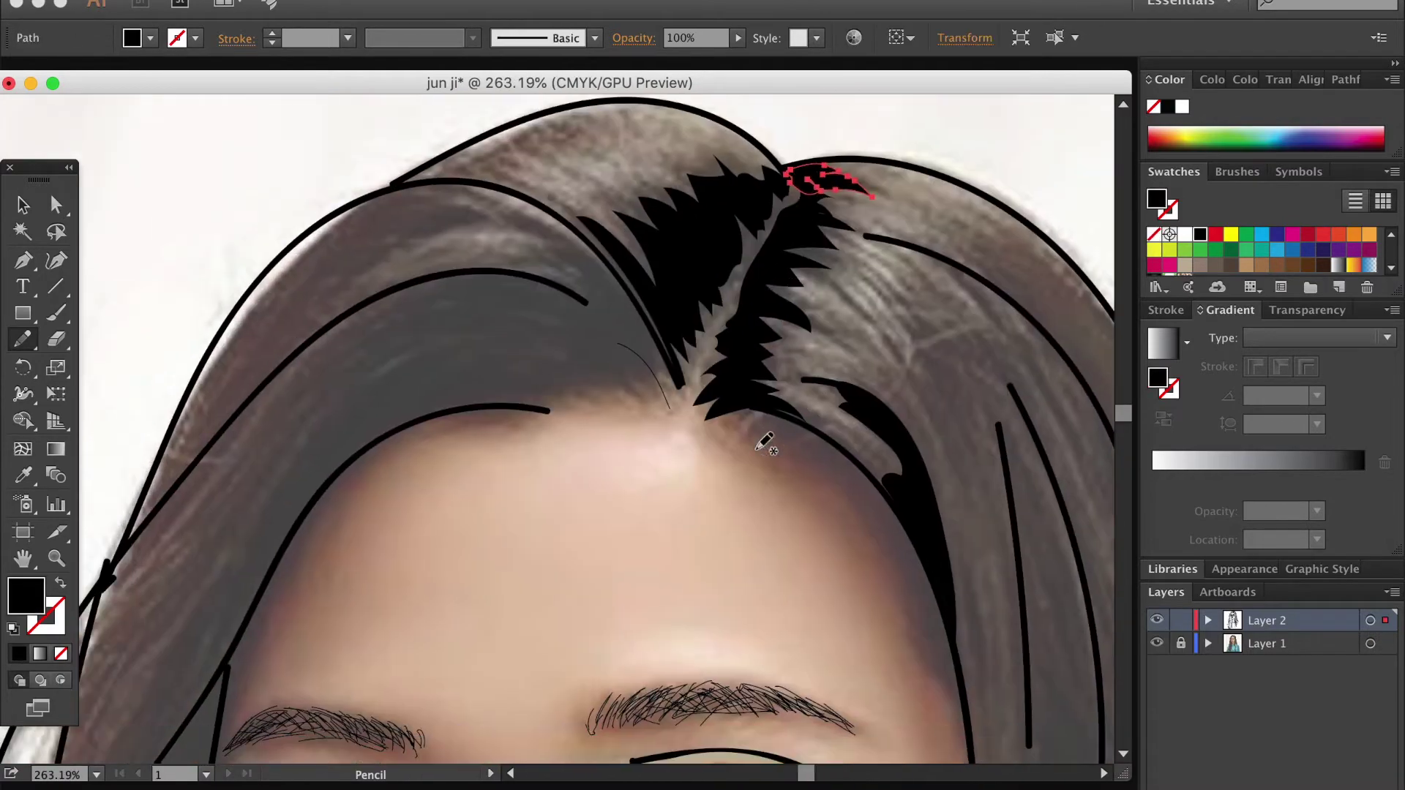
scroll(666, 364, down, 3)
scroll(666, 363, down, 6)
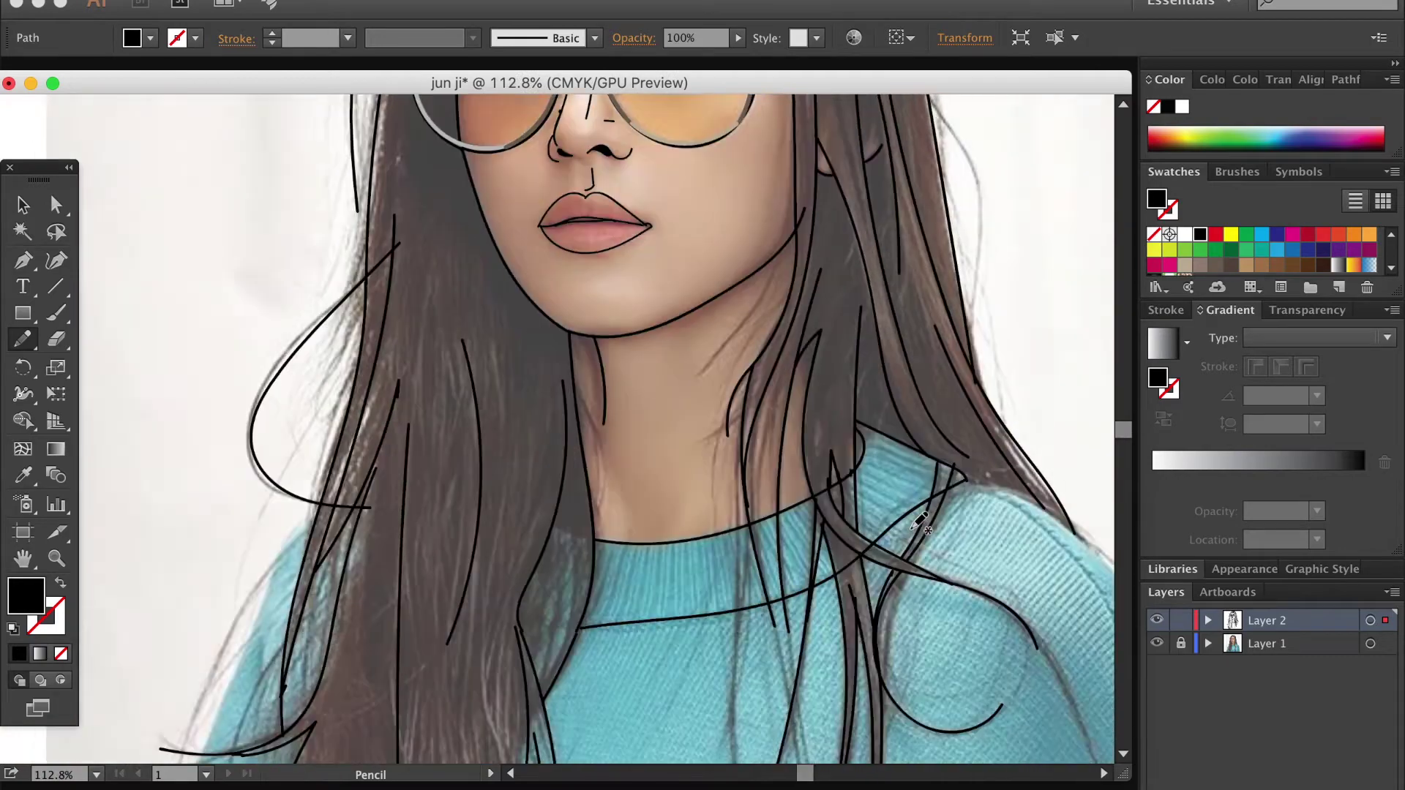
Step: Stroke the left shoulder and sleeve edges of the sweater with the Paintbrush
key(b)
drag(277, 634, 249, 739)
scroll(222, 414, down, 5)
drag(249, 337, 198, 658)
scroll(823, 401, right, 5)
scroll(824, 401, up, 2)
Step: Outline the sweater's right shoulder edge plus its sleeve and hem lines
mouse_move(766, 153)
mouse_down()
mouse_move(905, 470)
mouse_move(631, 731)
mouse_up()
scroll(631, 731, down, 2)
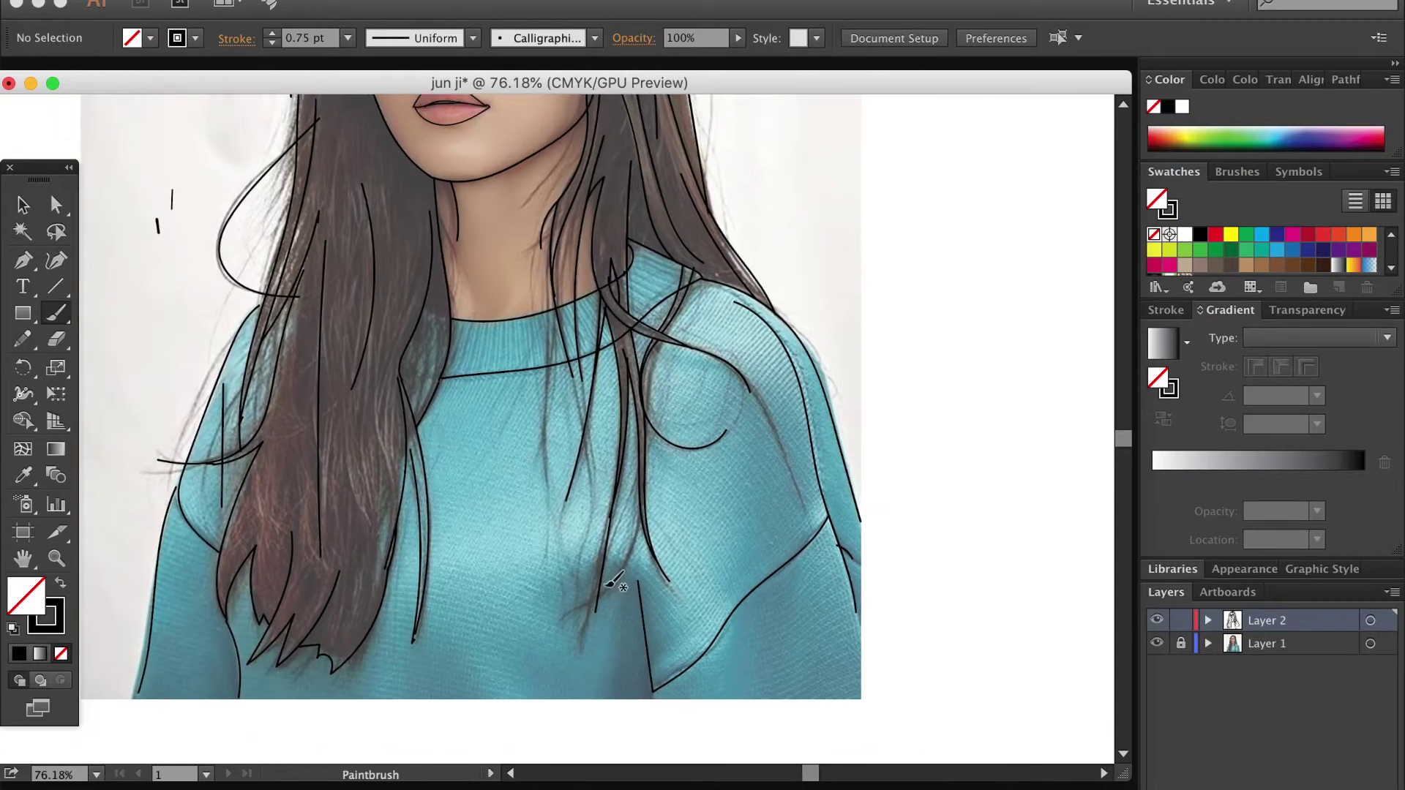
scroll(512, 659, left, 2)
drag(194, 669, 929, 556)
scroll(233, 622, up, 3)
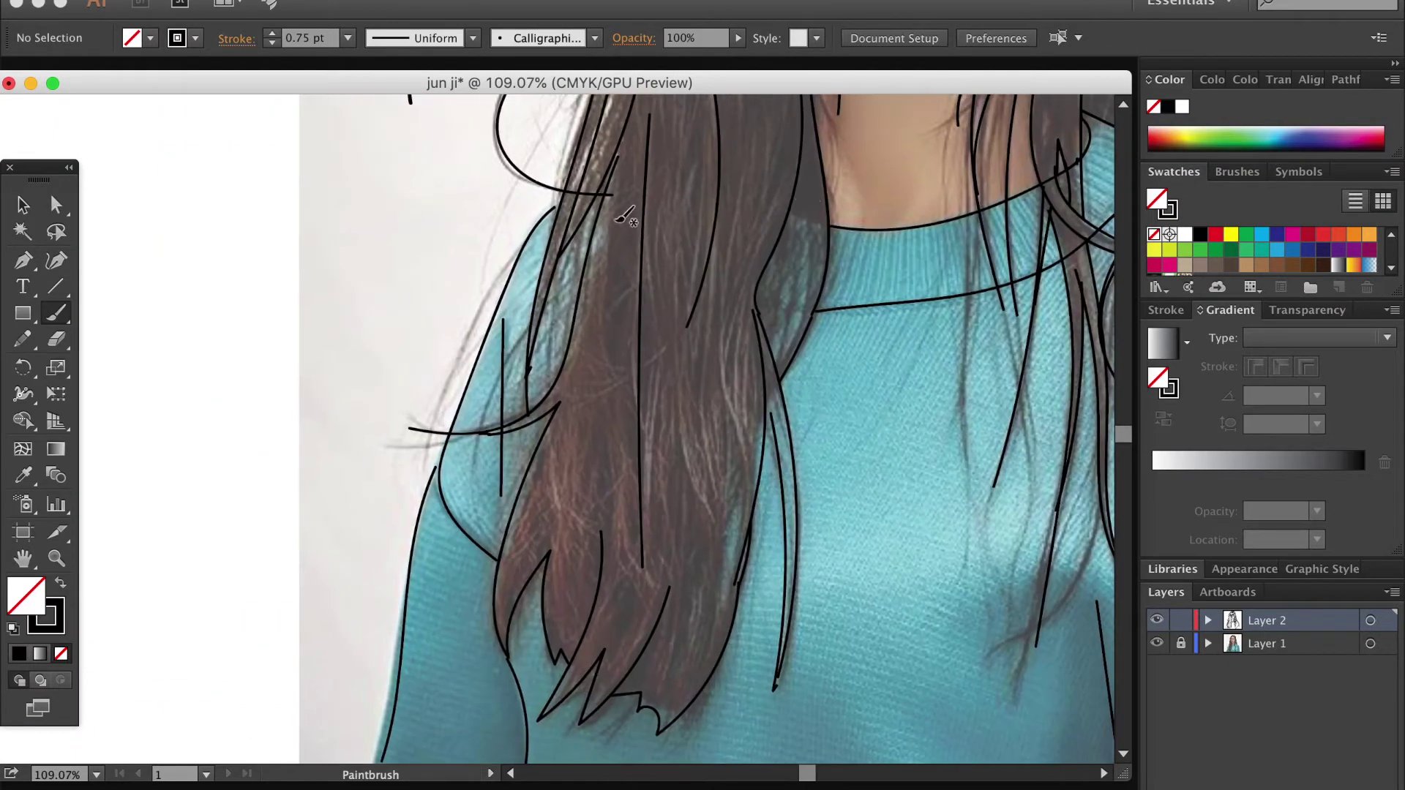
scroll(576, 214, down, 4)
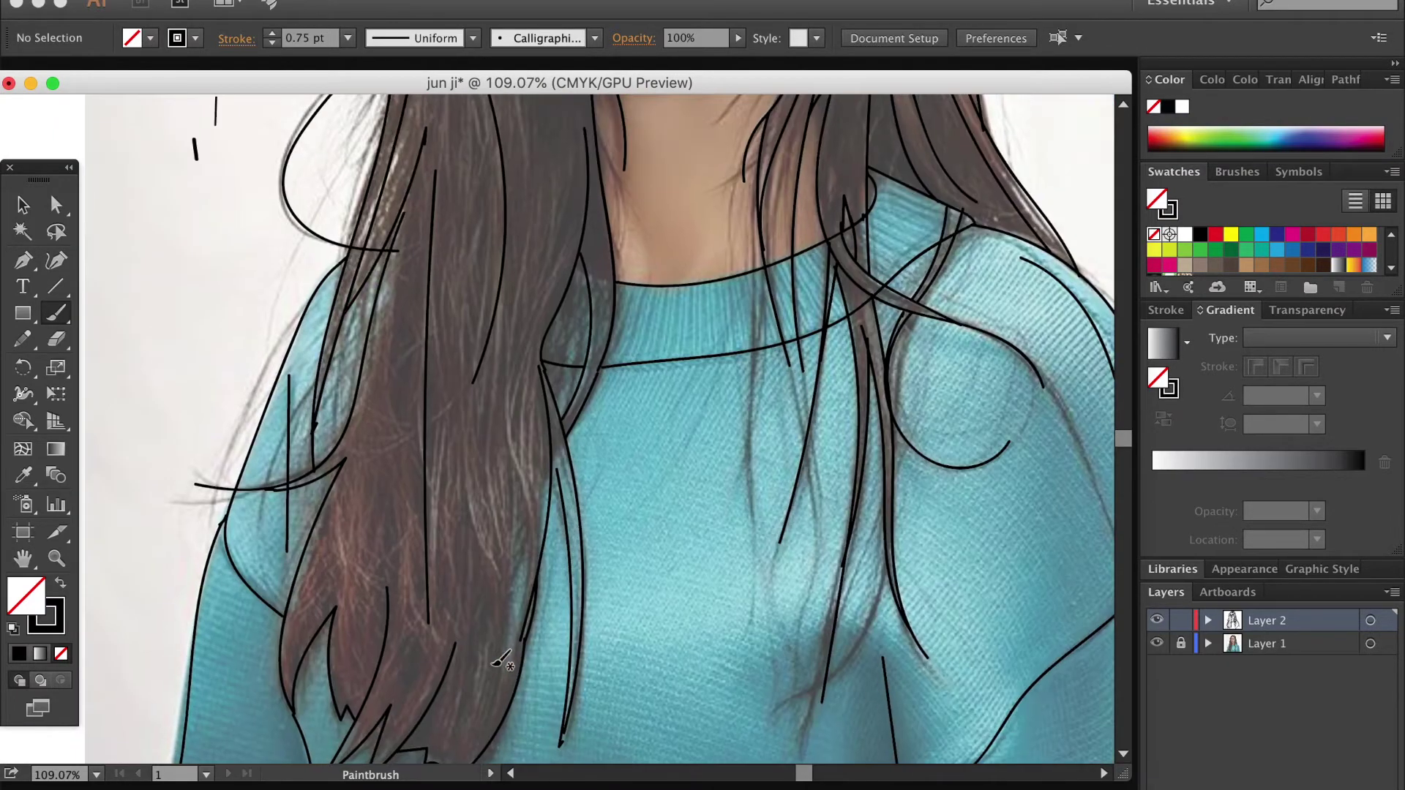
click(23, 313)
Step: Draw a frame rectangle around the artboard with a 5 pt stroke
drag(288, 121, 807, 727)
click(348, 38)
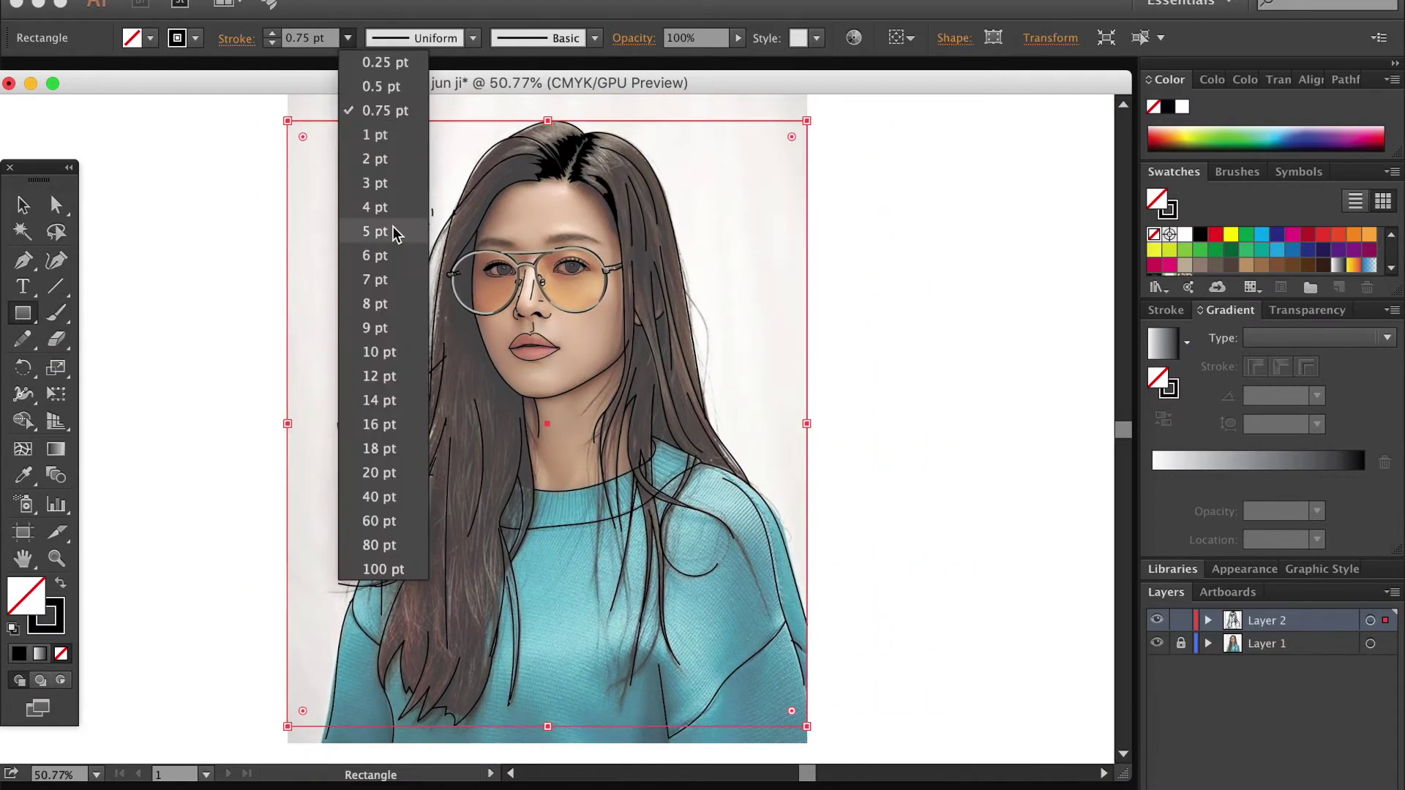
click(377, 235)
click(1158, 644)
scroll(595, 273, up, 3)
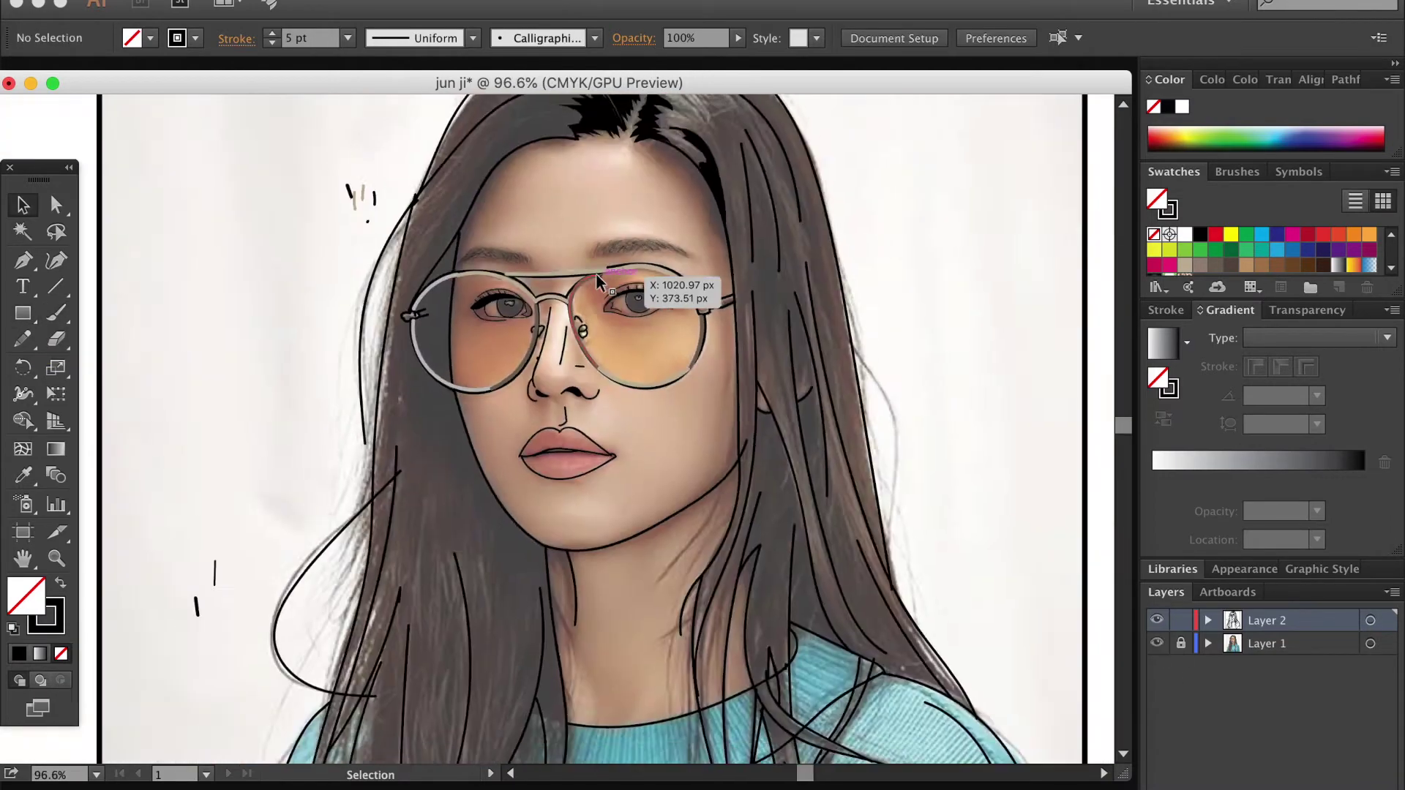
scroll(596, 274, up, 4)
Step: Cycle through the Paintbrush, Selection and Direct Selection tools and swap fill and stroke colours
key(b)
scroll(571, 306, down, 3)
scroll(572, 306, down, 5)
key(v)
scroll(266, 658, down, 3)
scroll(788, 673, down, 2)
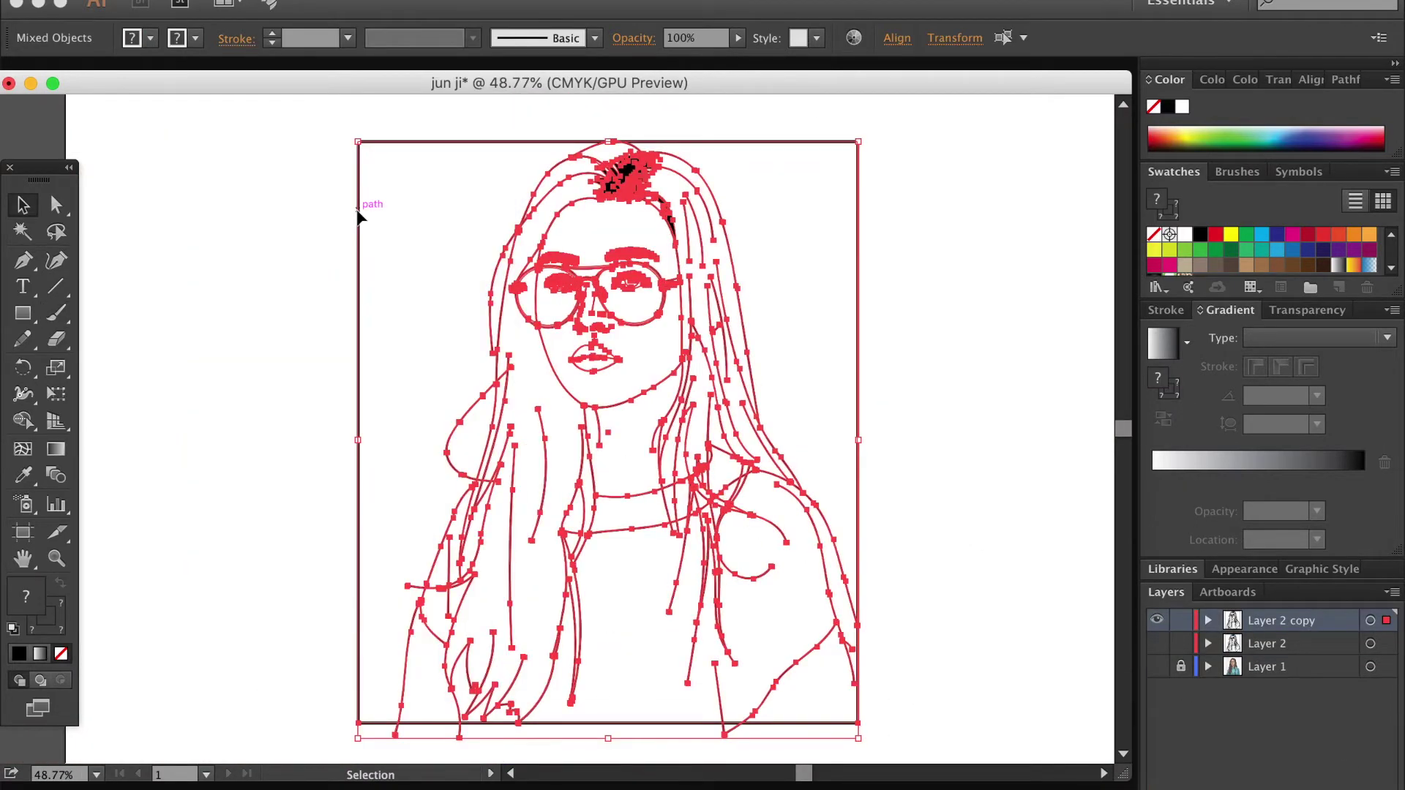
scroll(677, 472, up, 1)
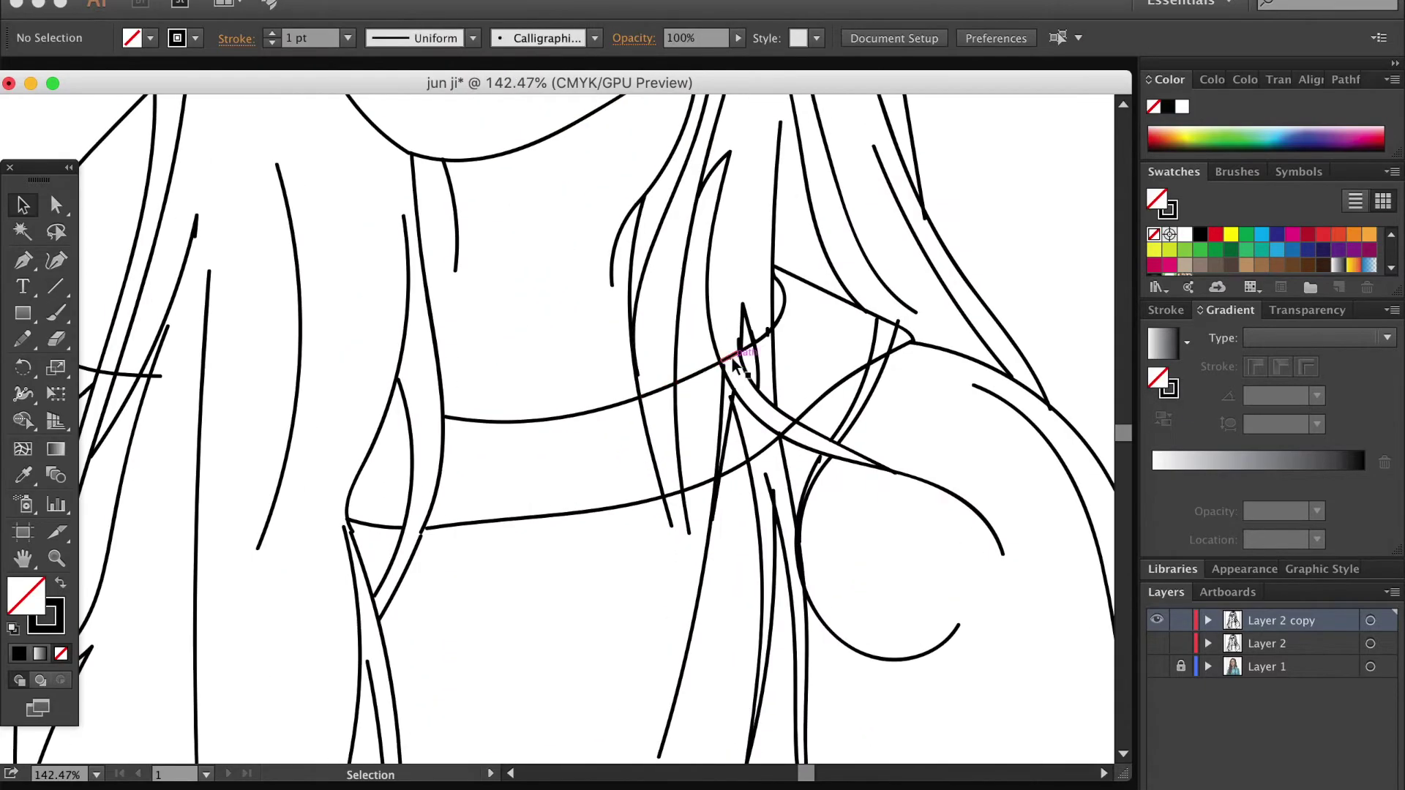
scroll(677, 472, up, 1)
key(a)
key(shift+x)
scroll(688, 477, up, 1)
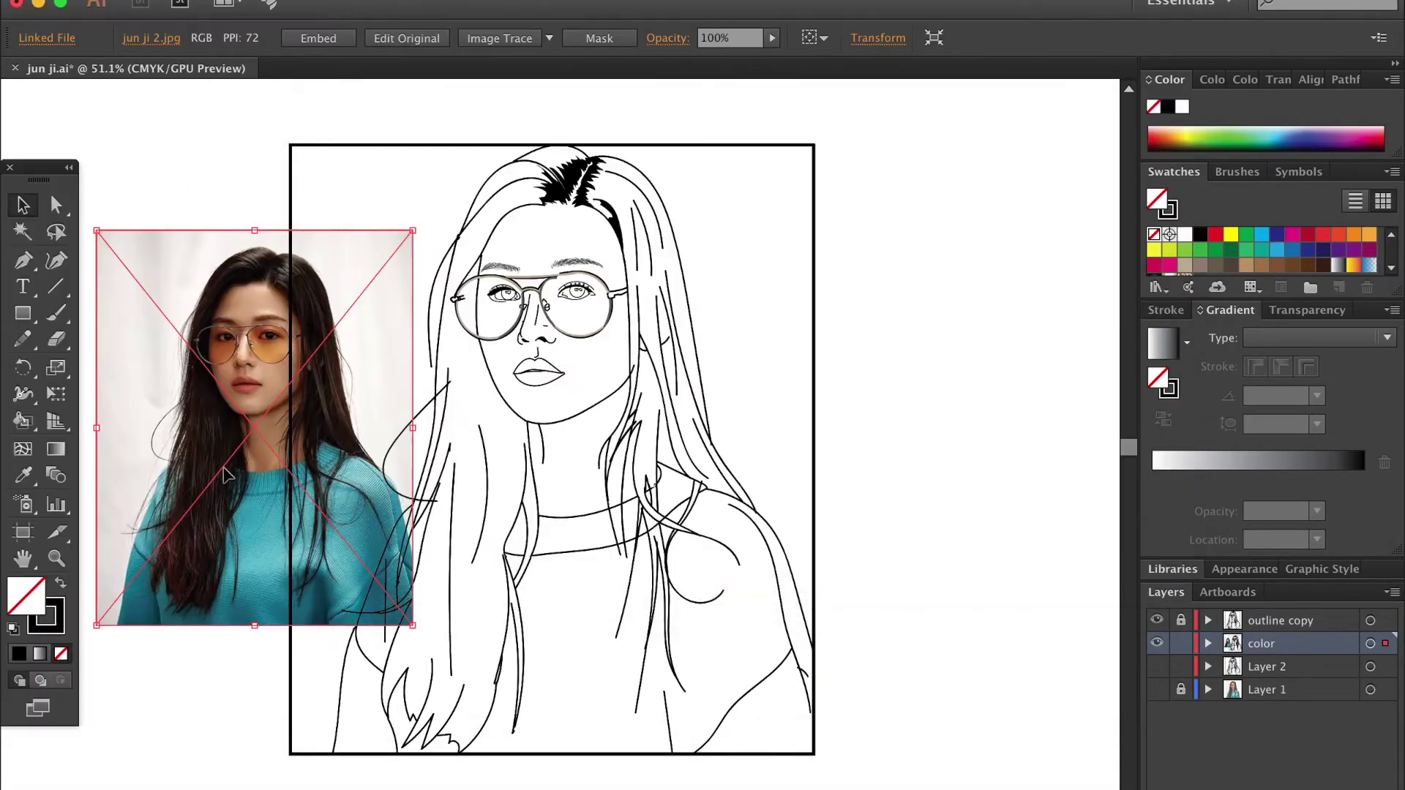
Step: Place the reference photo beside the artboard and Live Paint the left, top and right hair black
drag(241, 527, 972, 439)
key(shift+x)
key(k)
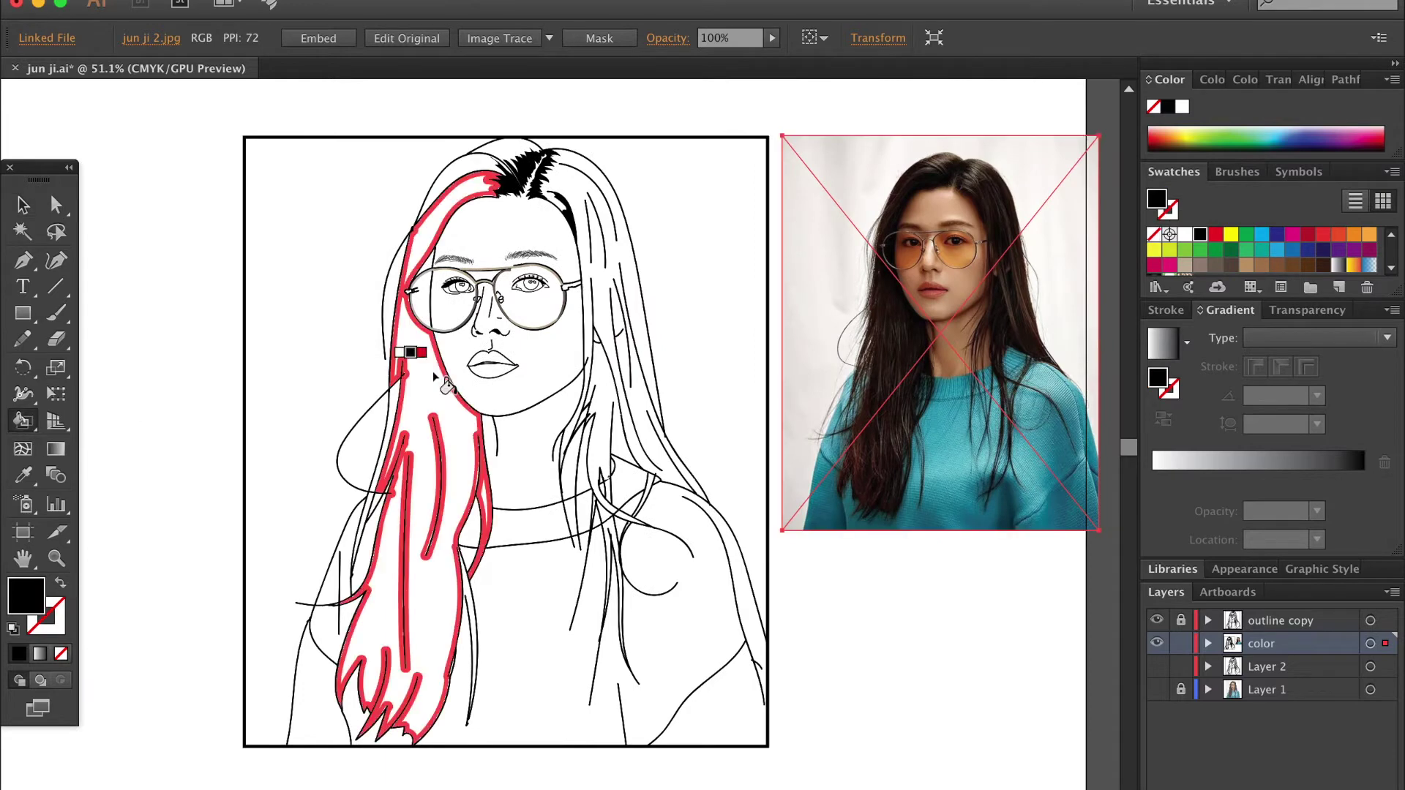
click(413, 399)
click(512, 166)
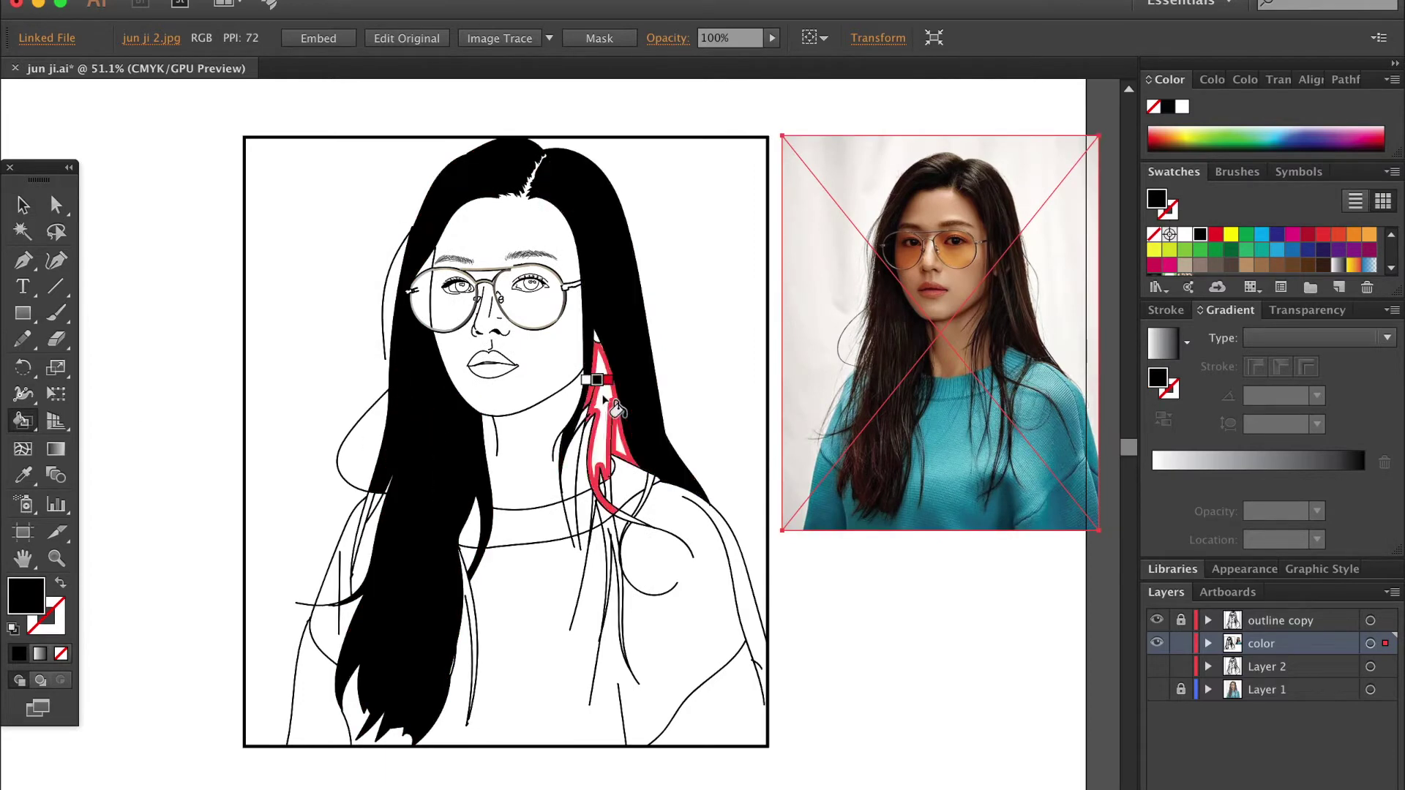
click(612, 407)
Step: Fill the ear strand, right strand and left hair gap black, then sample the sweater teal
scroll(611, 403, up, 3)
scroll(618, 392, up, 1)
click(564, 432)
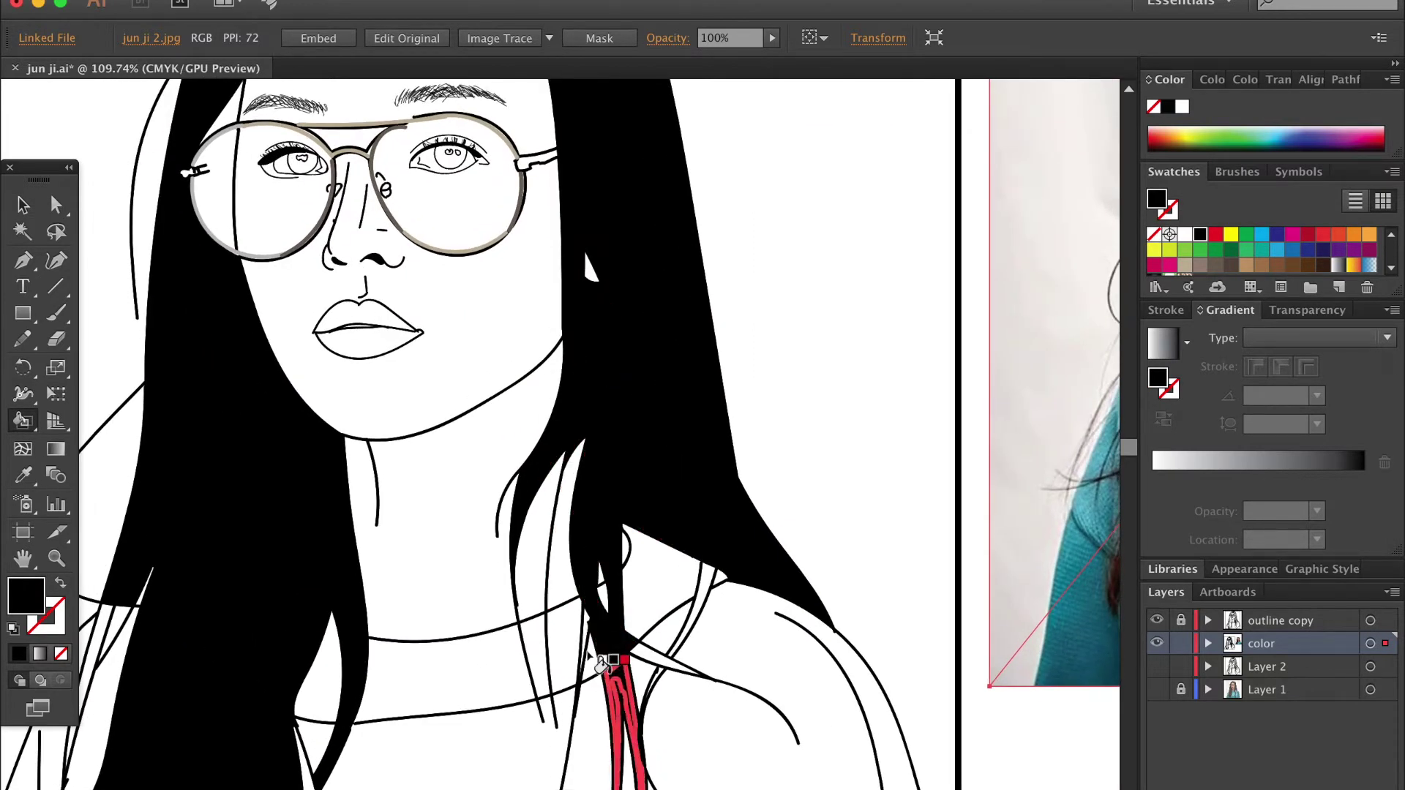
click(662, 644)
scroll(609, 588, down, 5)
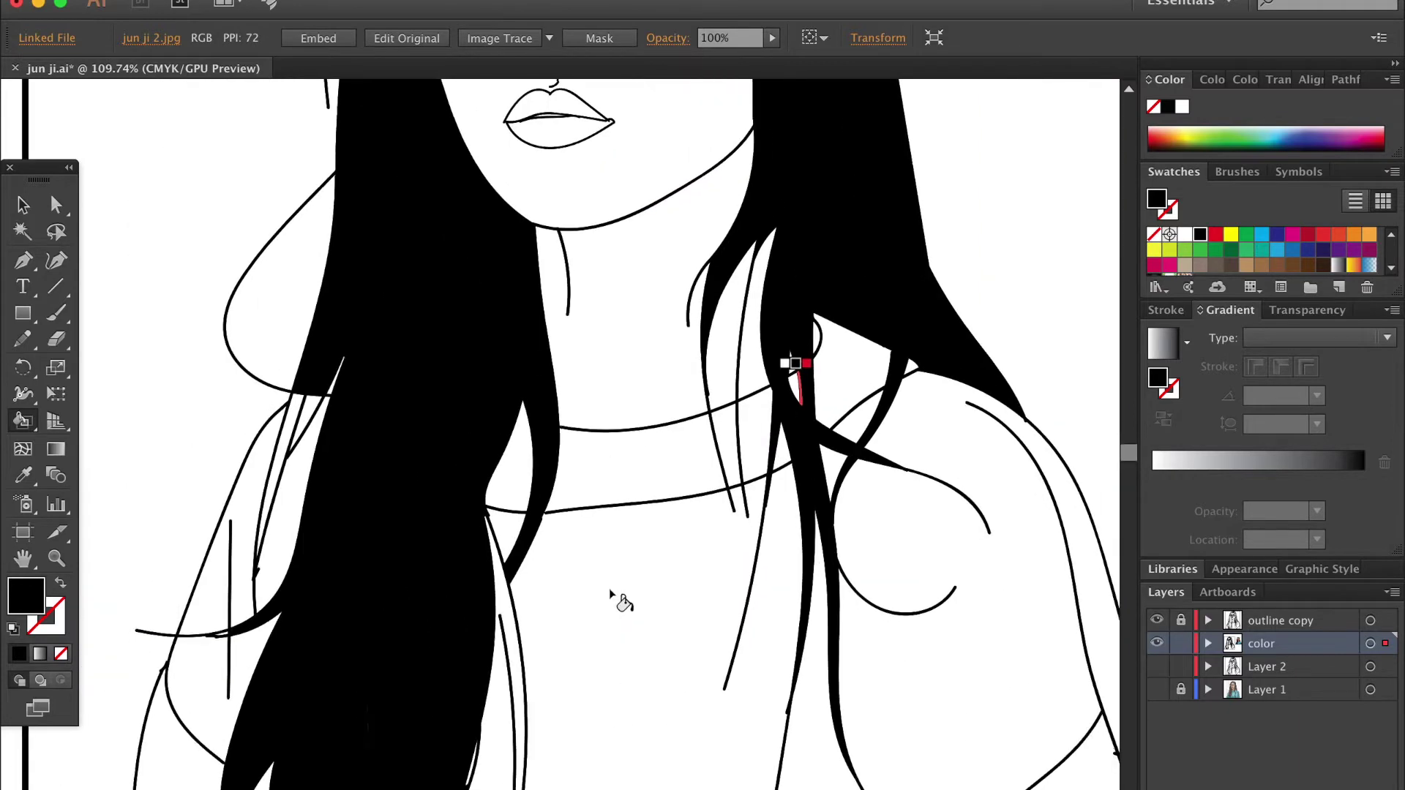
scroll(567, 549, down, 5)
click(276, 557)
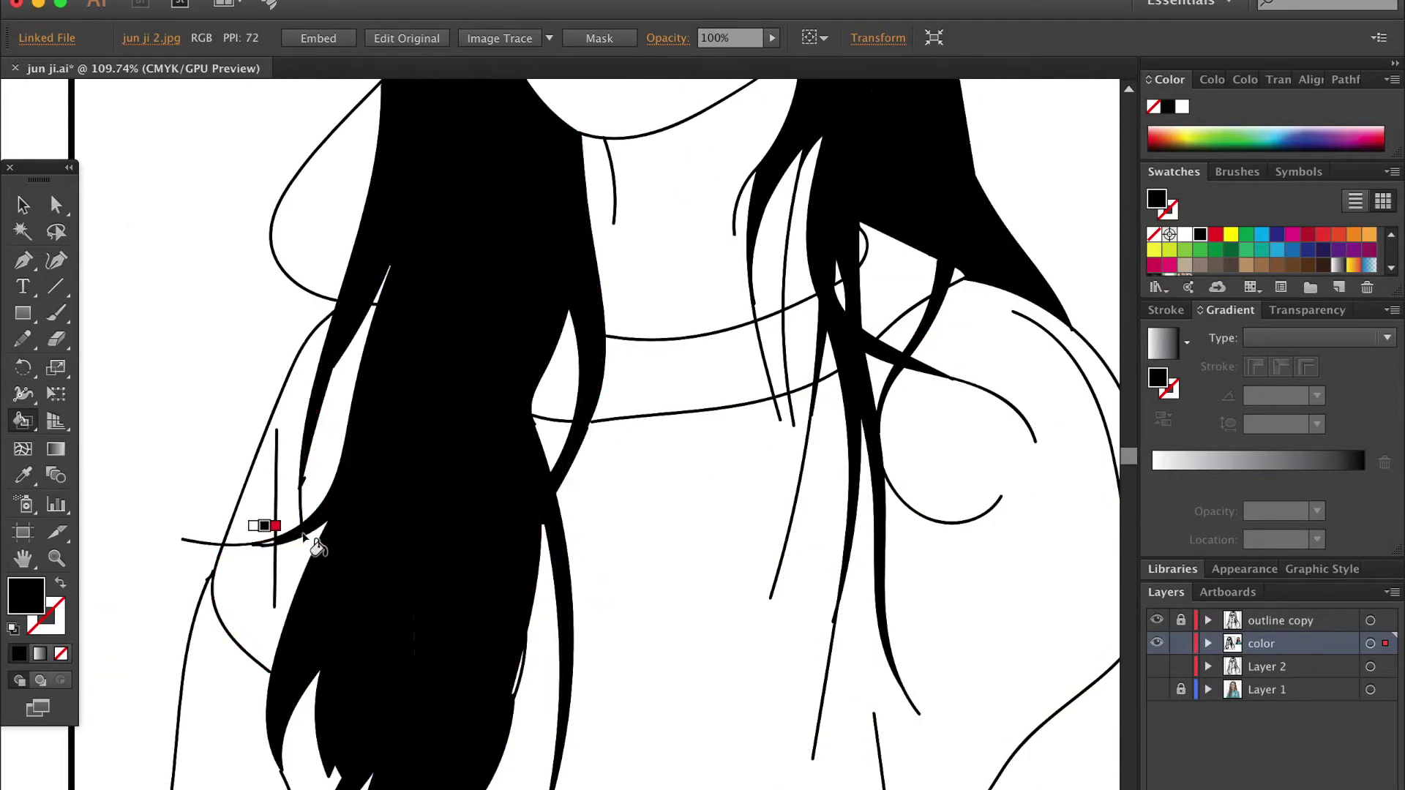
scroll(277, 549, up, 5)
scroll(439, 512, down, 3)
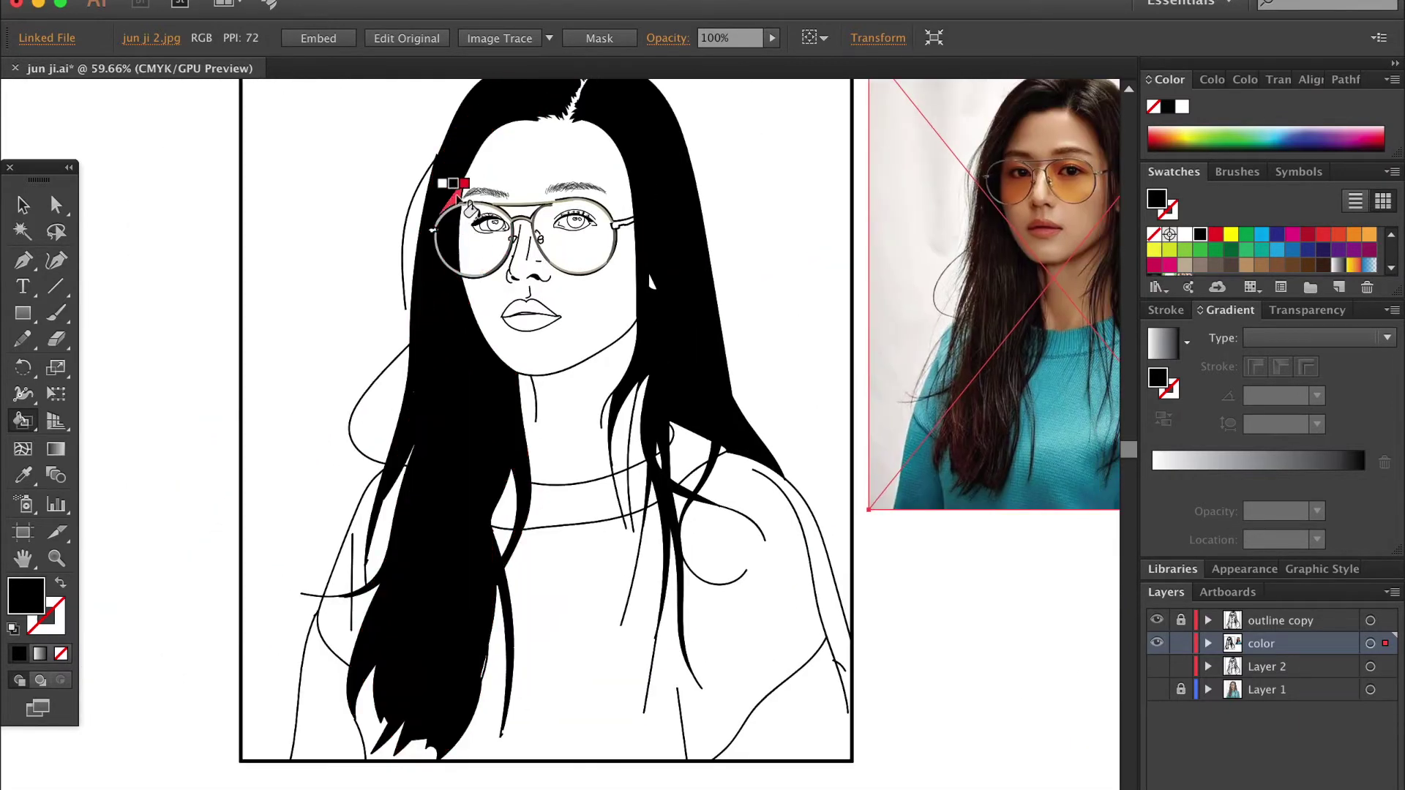
key(i)
click(944, 476)
Step: Live Paint the sweater front, shoulder and sleeves with the sampled teal
key(k)
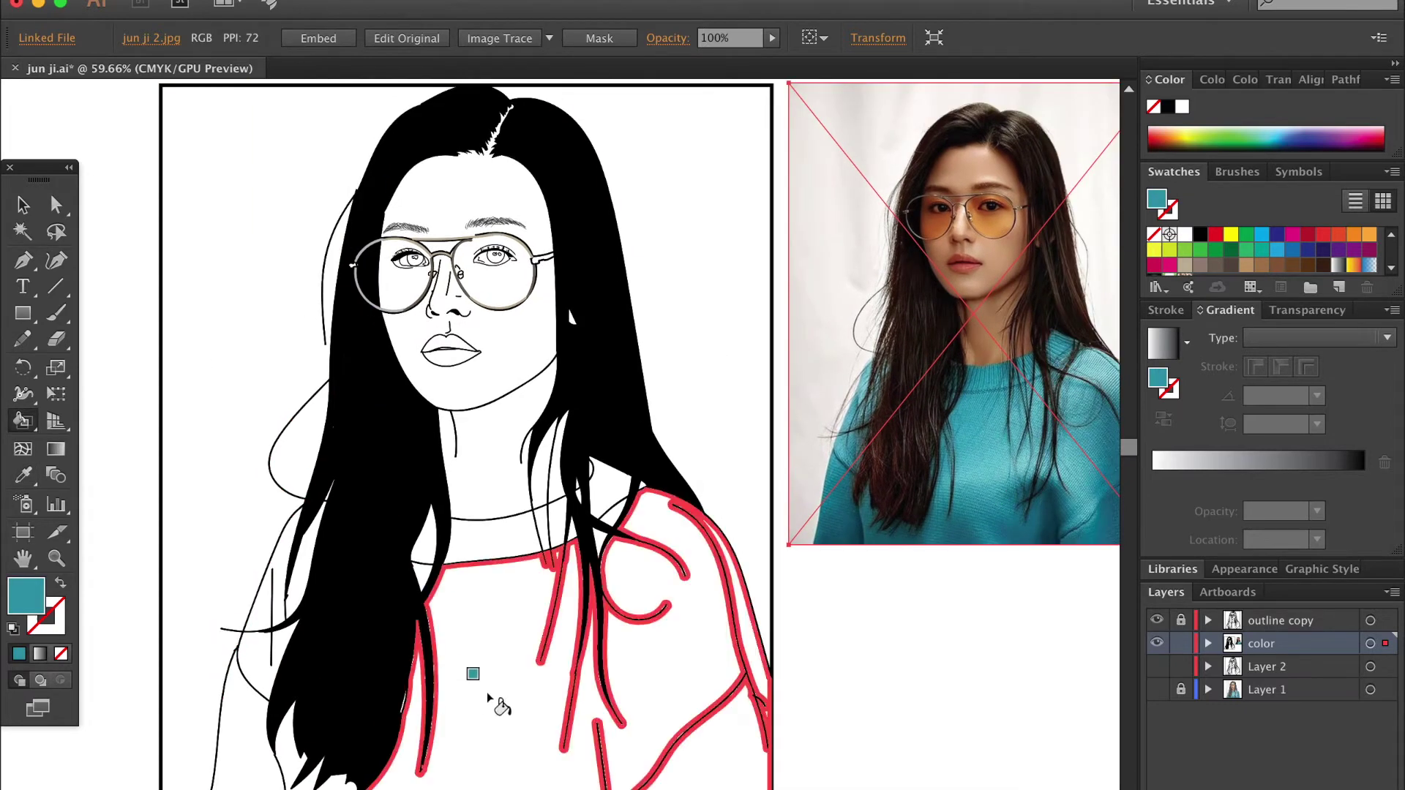
click(493, 697)
click(278, 560)
click(248, 644)
click(238, 720)
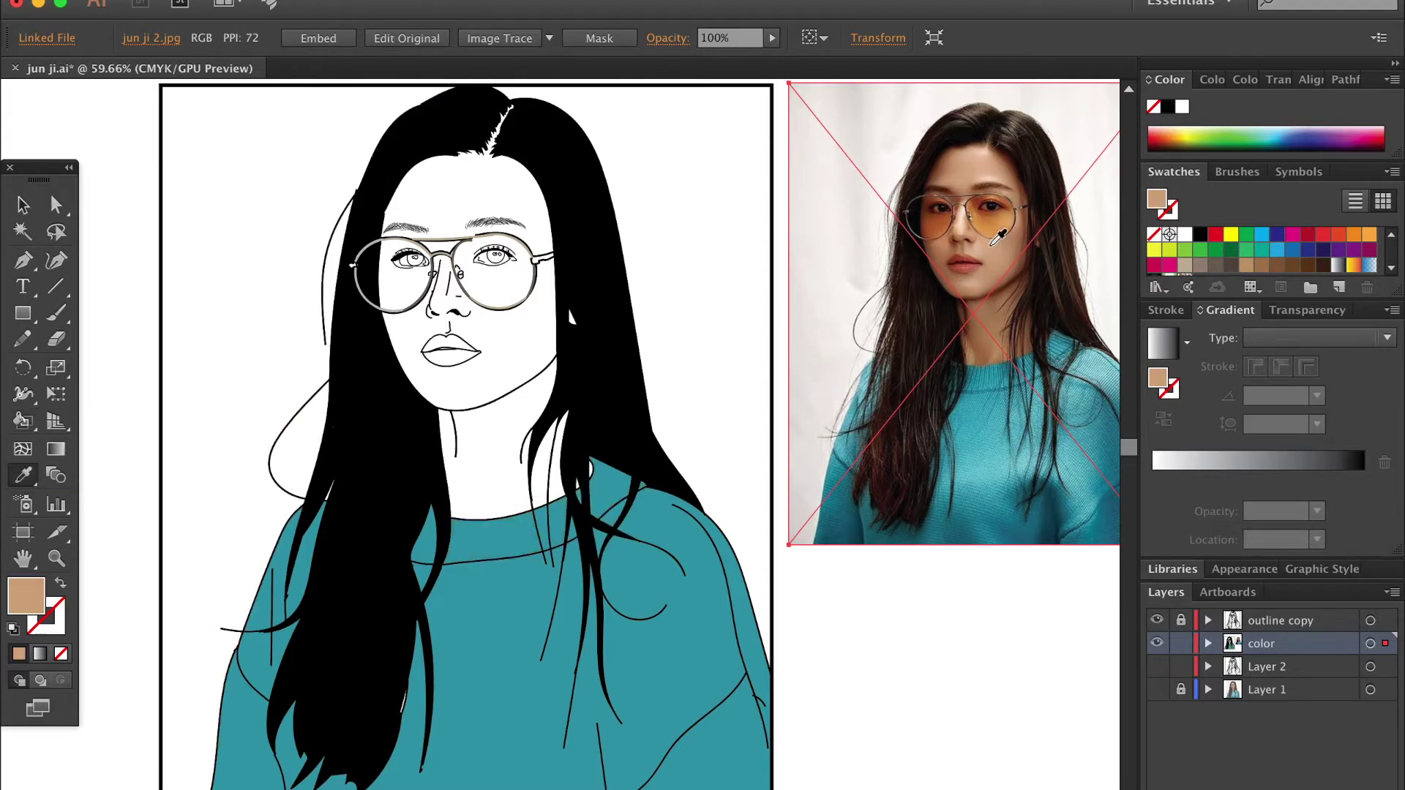
Step: Paint the neck and face with the sampled skin tone
scroll(993, 238, up, 3)
scroll(997, 175, up, 2)
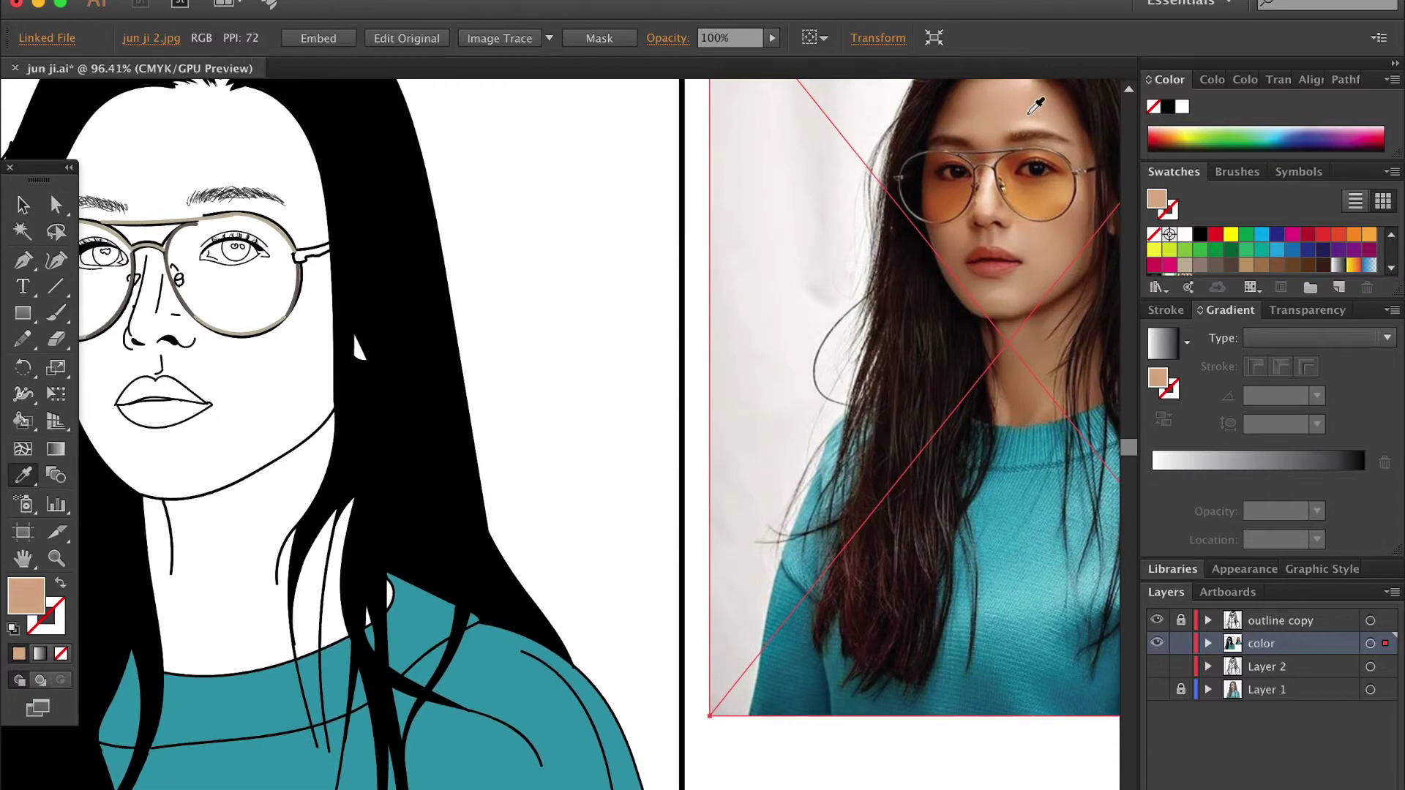
scroll(556, 440, left, 4)
scroll(556, 439, down, 2)
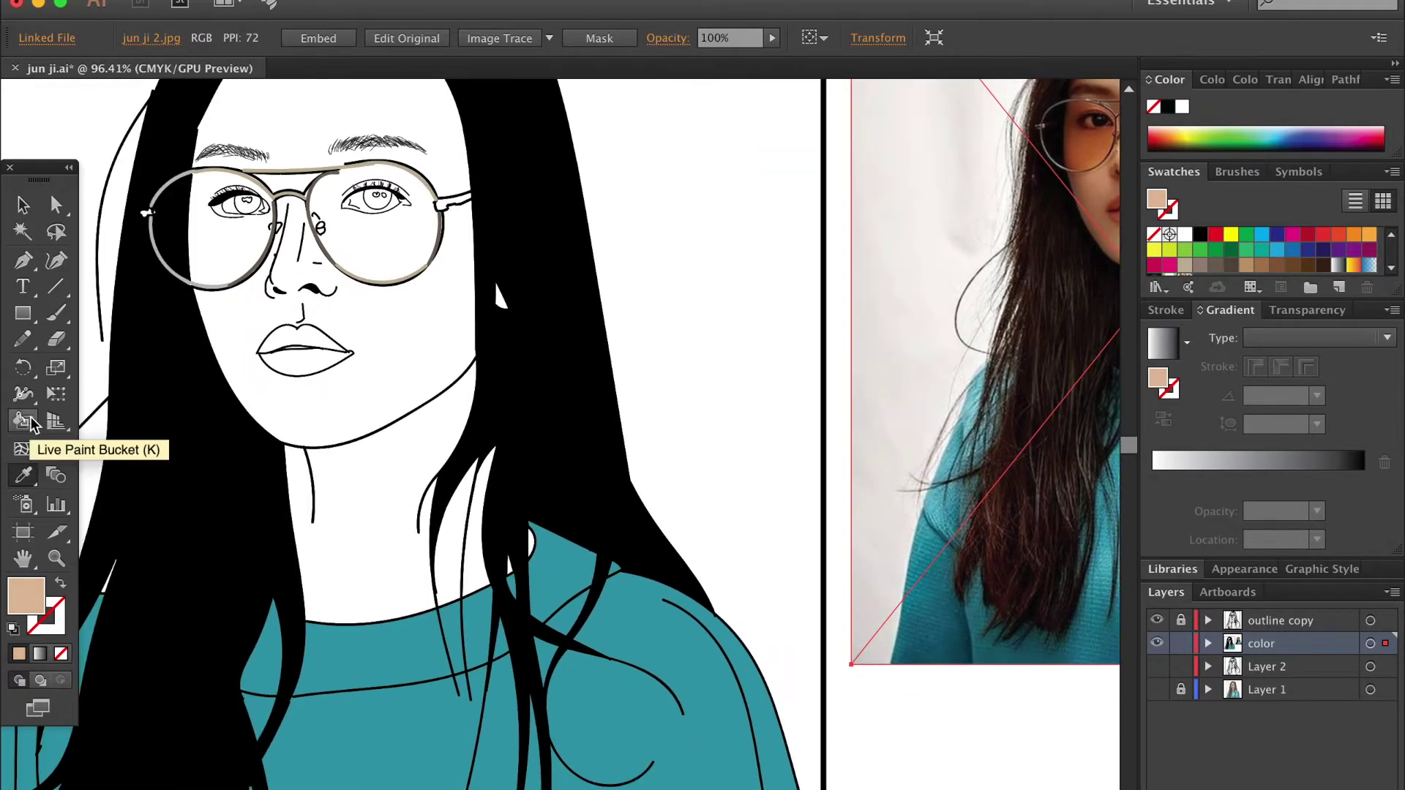
key(k)
click(385, 491)
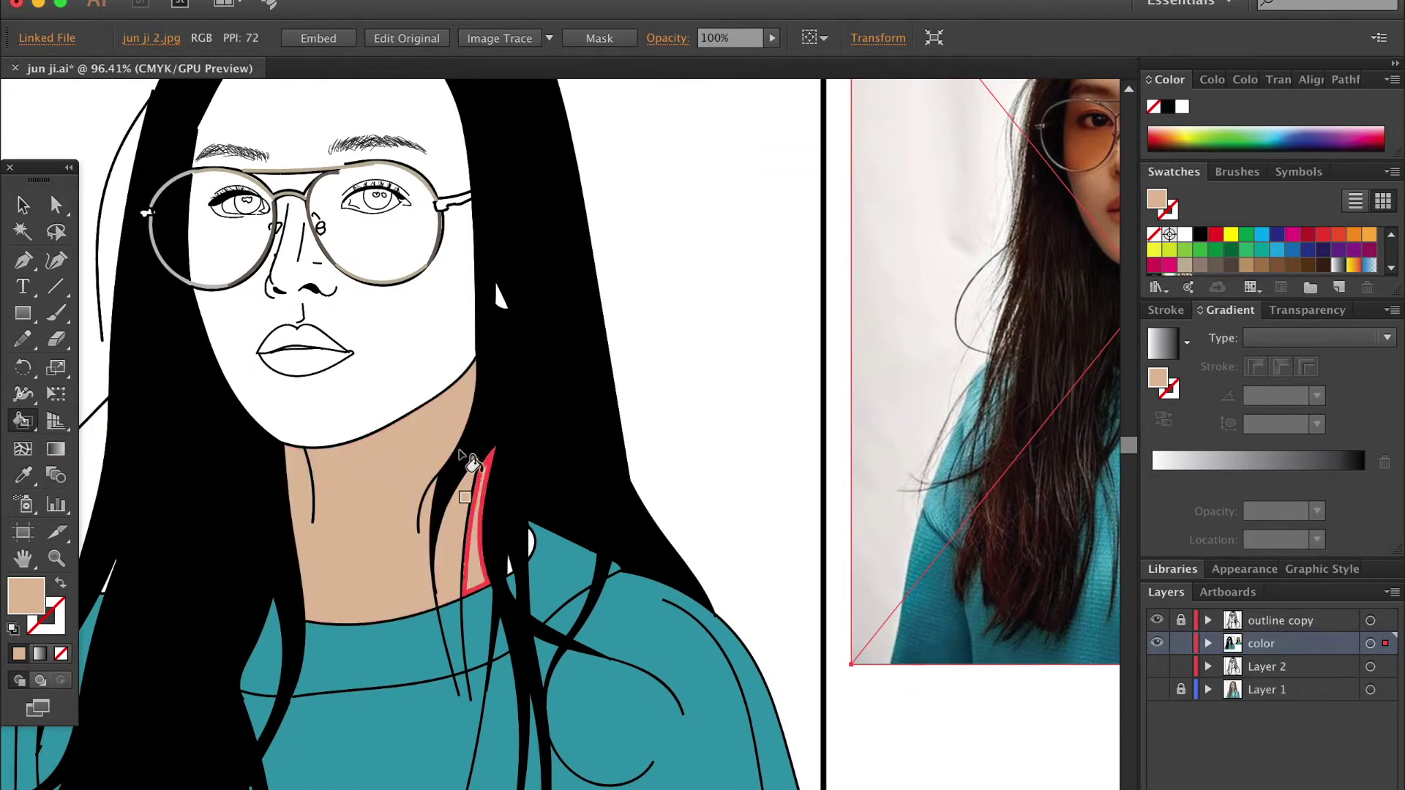
scroll(468, 461, up, 2)
scroll(469, 461, right, 2)
scroll(460, 453, down, 2)
click(398, 423)
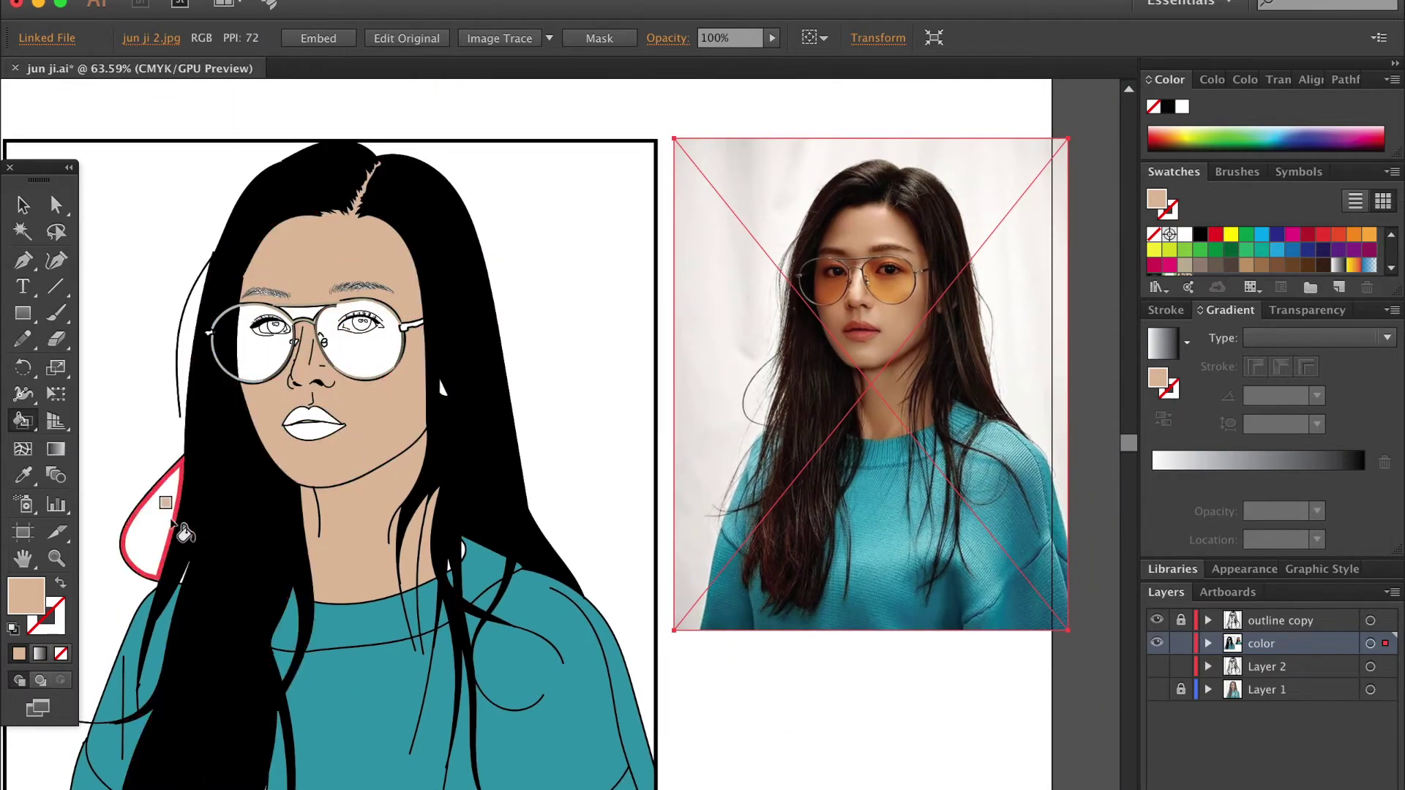
Step: Sample the reddish lip colour from the photo and begin resizing the reference photo
click(21, 475)
click(869, 330)
scroll(870, 329, up, 2)
scroll(864, 307, down, 4)
key(v)
drag(1015, 553, 1105, 754)
Step: Enlarge the reference photo and sample a darker red from its lips
drag(935, 423, 1013, 428)
key(i)
click(754, 360)
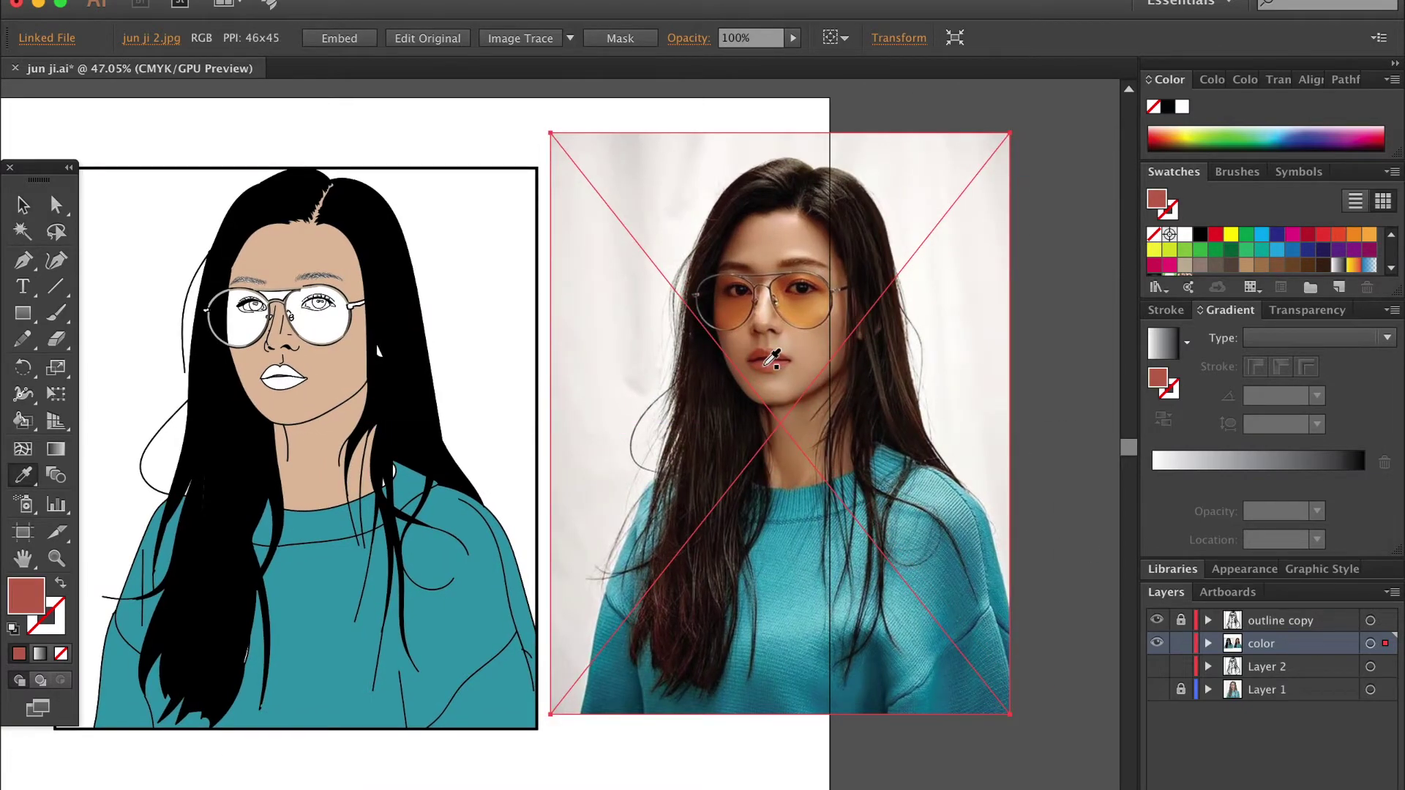
scroll(772, 359, up, 3)
scroll(485, 429, down, 2)
scroll(486, 430, left, 10)
scroll(486, 429, up, 1)
scroll(486, 429, up, 1)
Step: Fill the lips red and patch a small gap near the hair with skin tone
key(k)
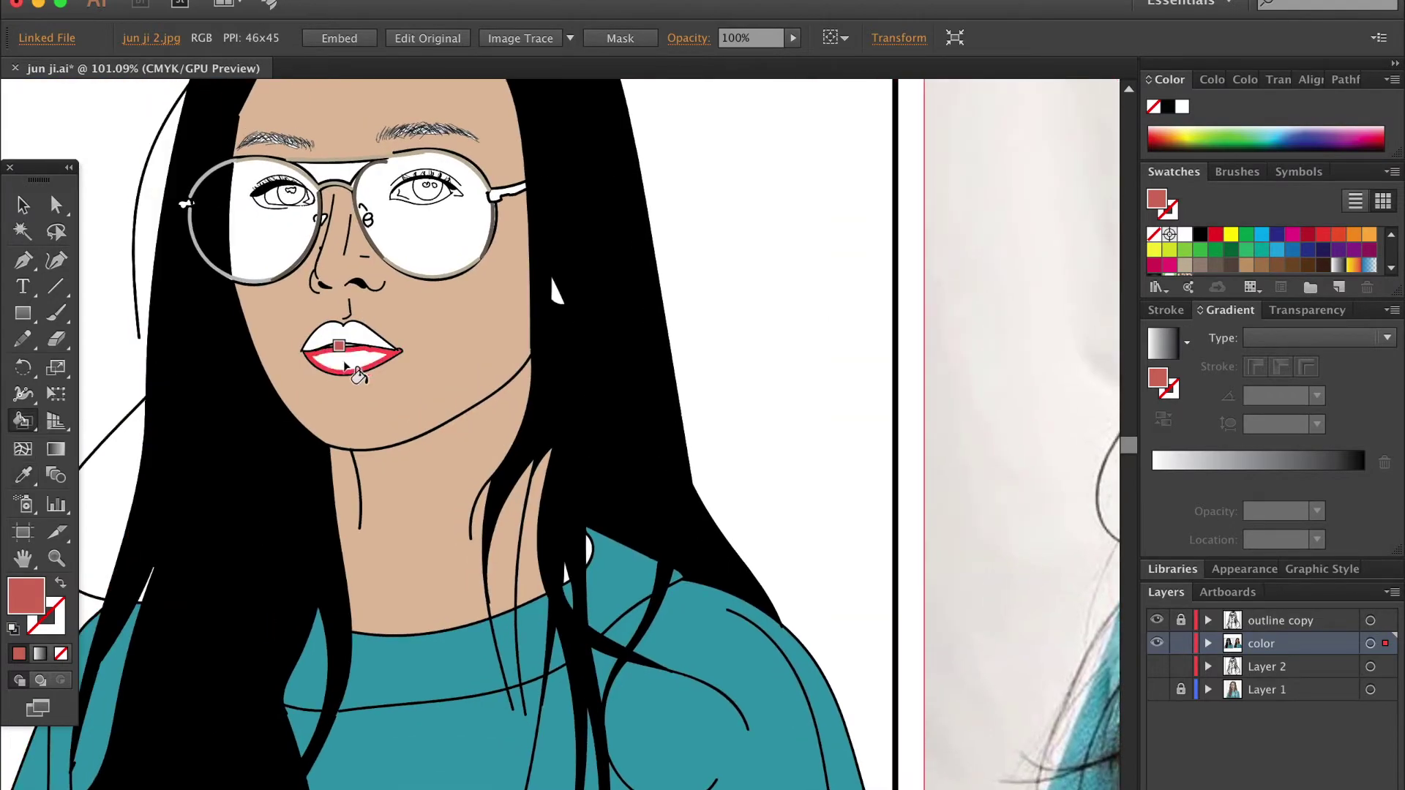
click(351, 348)
alt+click(245, 340)
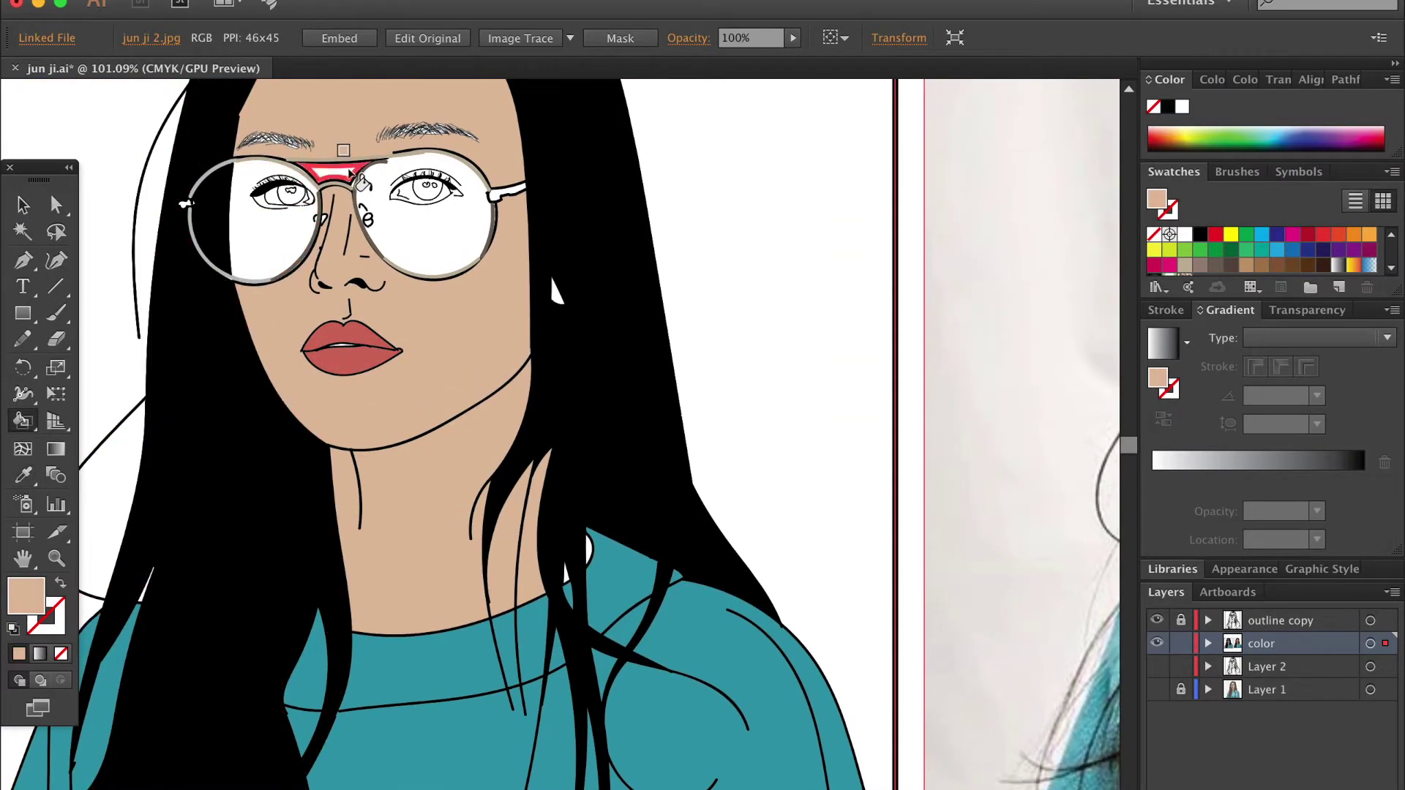
click(386, 237)
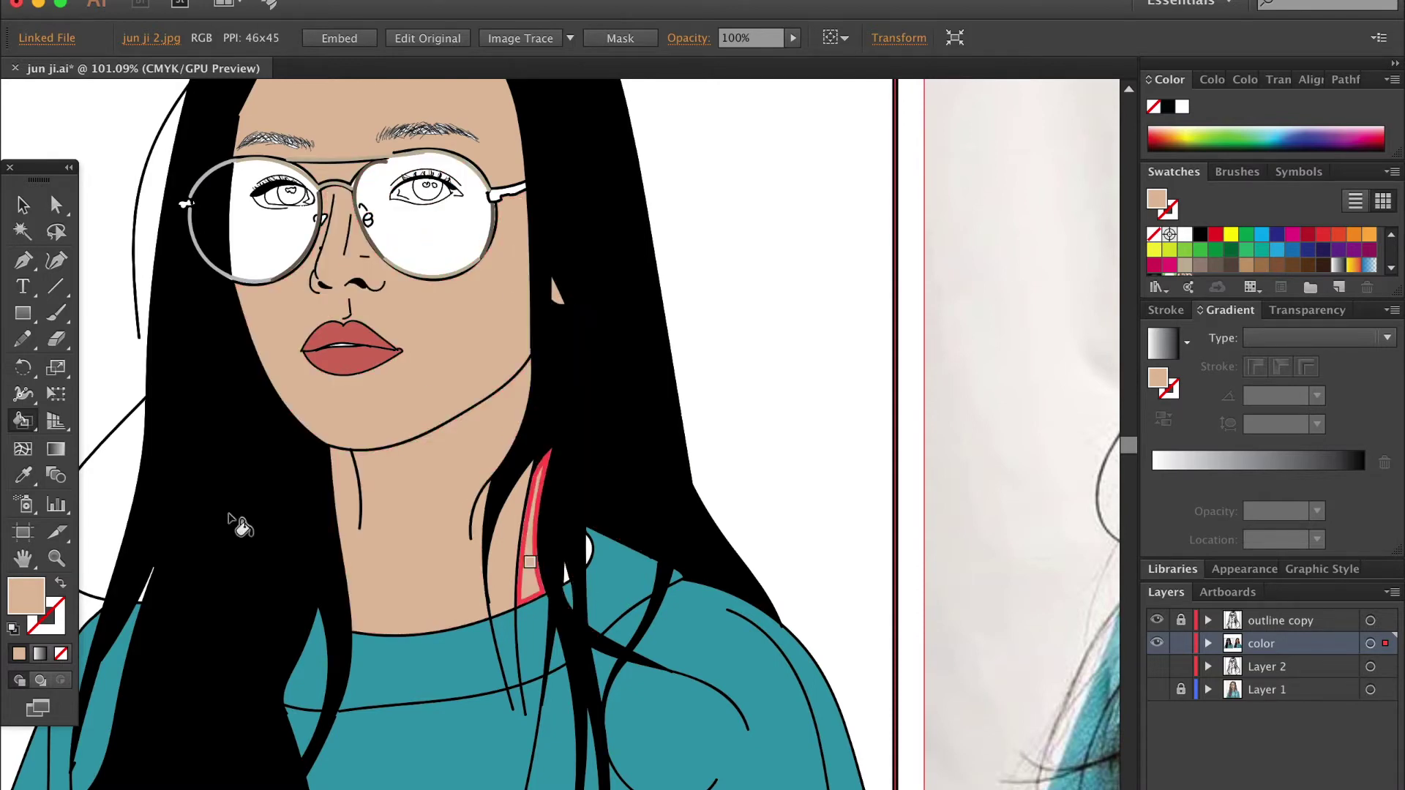
click(22, 480)
scroll(684, 464, down, 5)
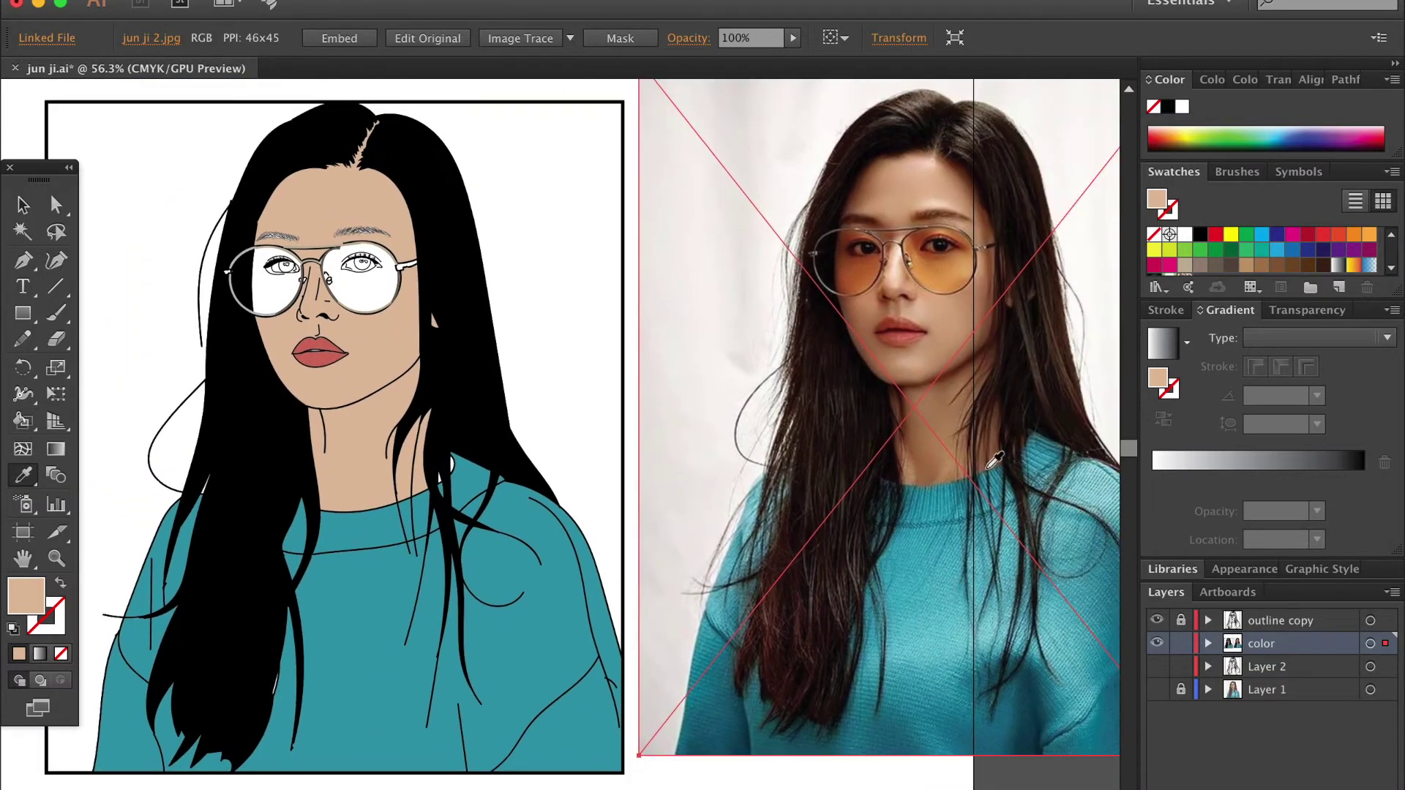
Step: Sample a dark brown from the photo and set a 0.25 pt brush stroke
click(953, 349)
key(k)
scroll(779, 395, up, 4)
key(b)
click(338, 39)
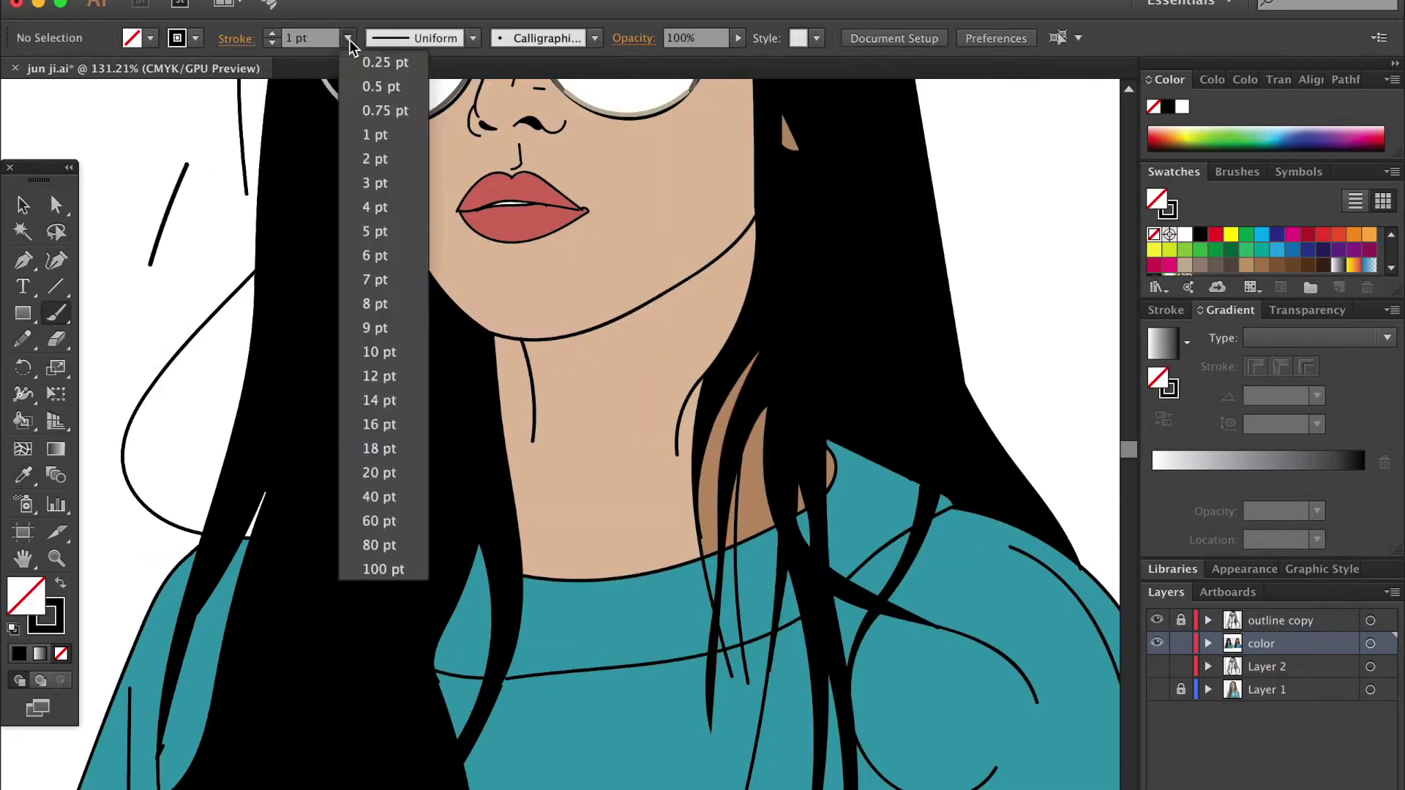
Step: Draw thin hair strands by the neck, below the chin and near the shoulder
key(n)
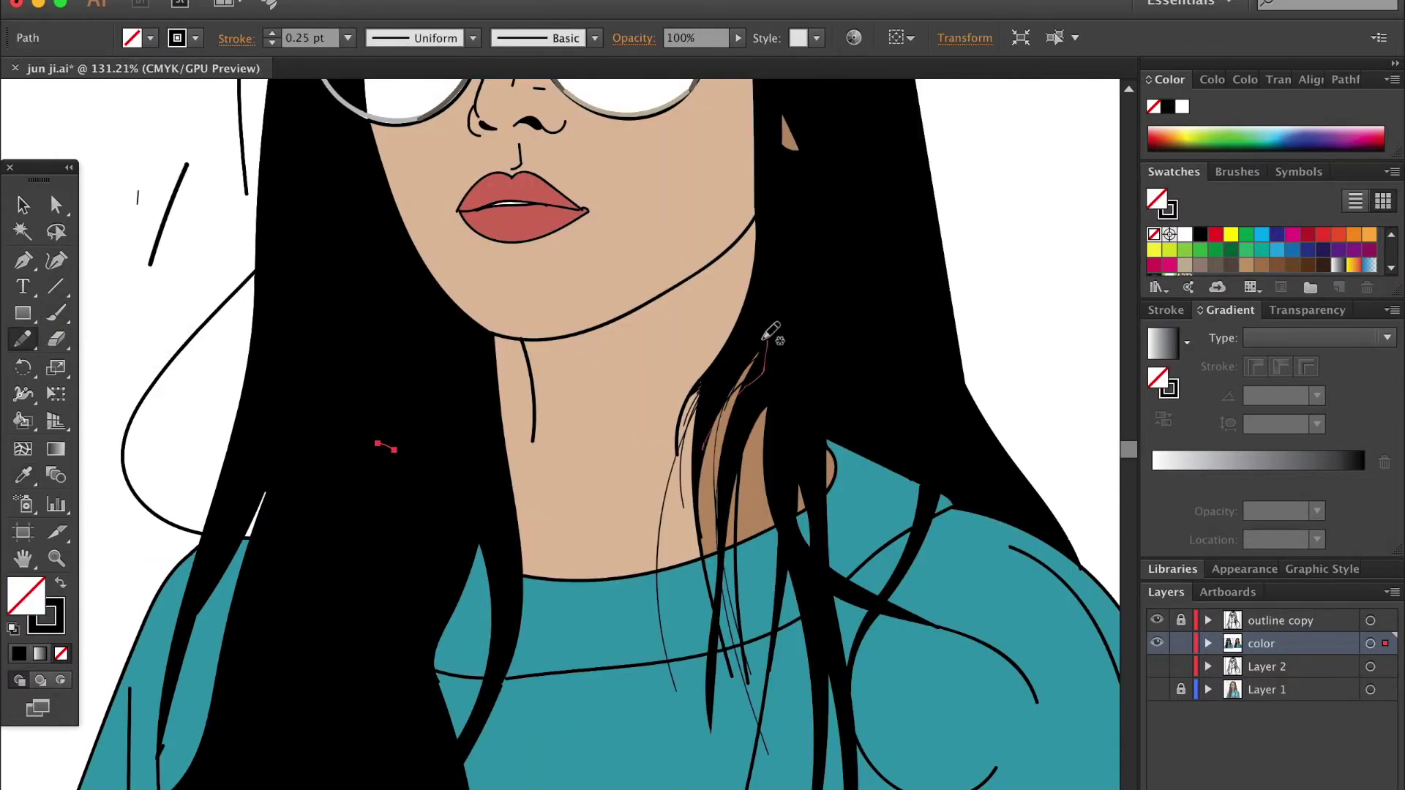
drag(768, 403, 738, 523)
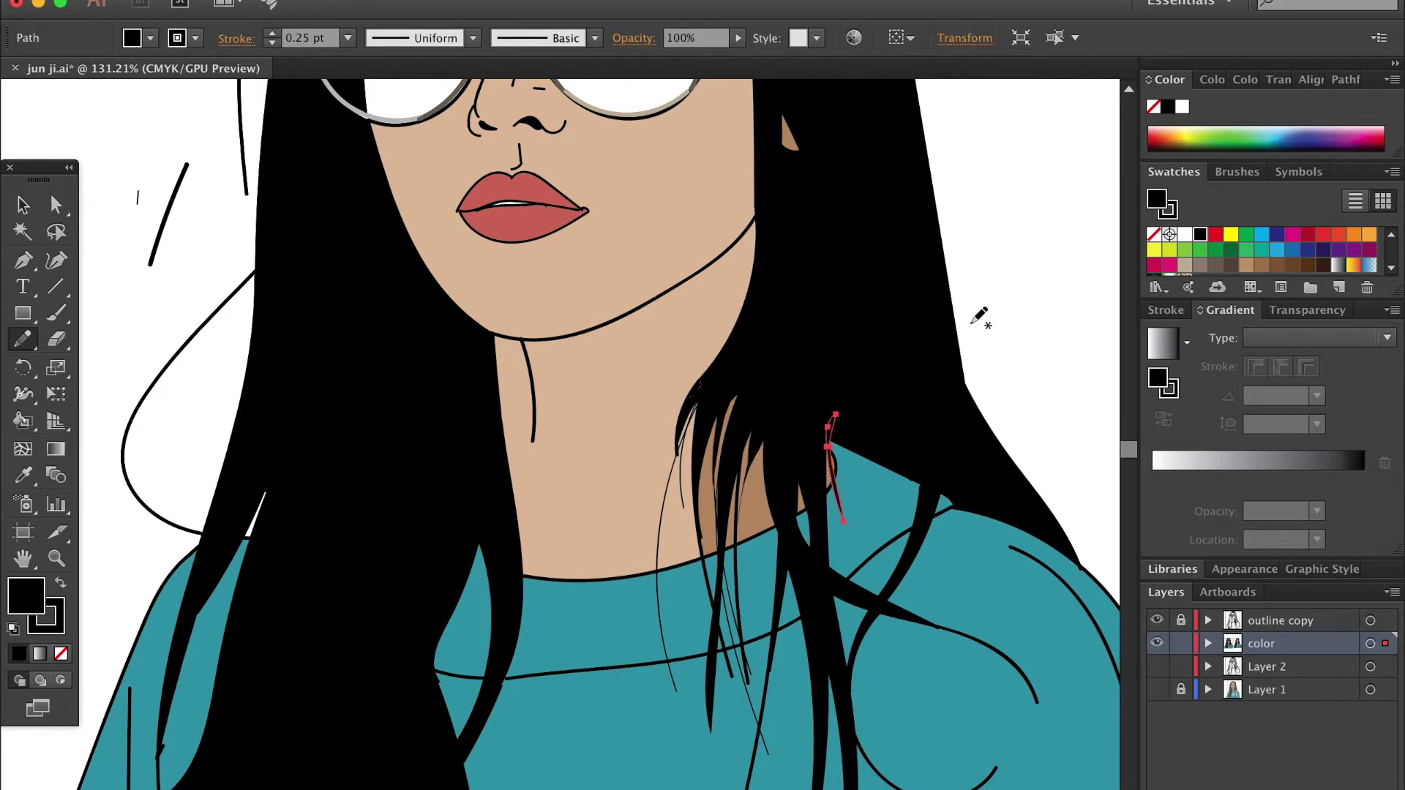
key(b)
drag(498, 348, 536, 516)
scroll(537, 516, down, 4)
drag(560, 407, 496, 541)
Step: Draw a shadow shape at the bottom-left hair tip with the Pencil
scroll(790, 410, down, 5)
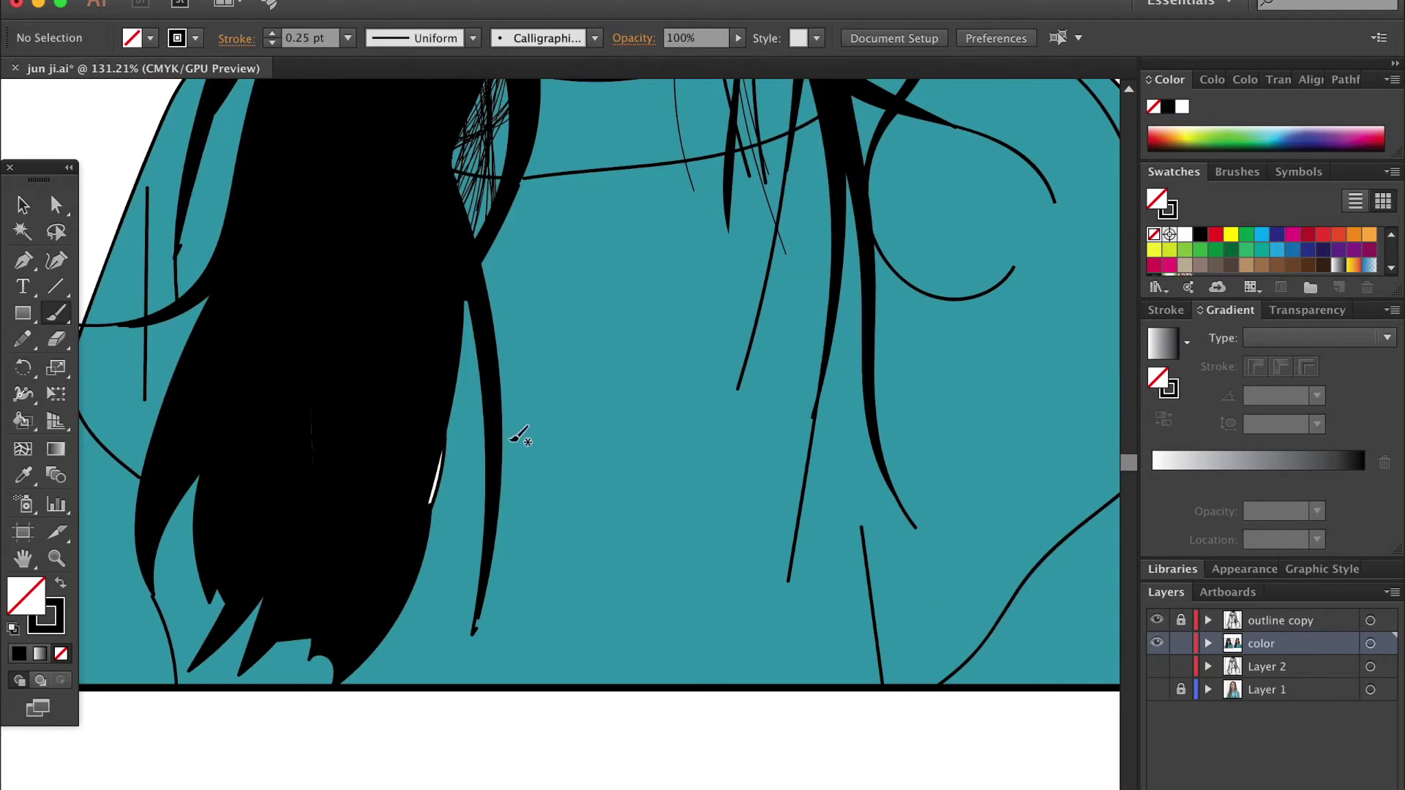
scroll(354, 301, up, 2)
scroll(355, 301, left, 3)
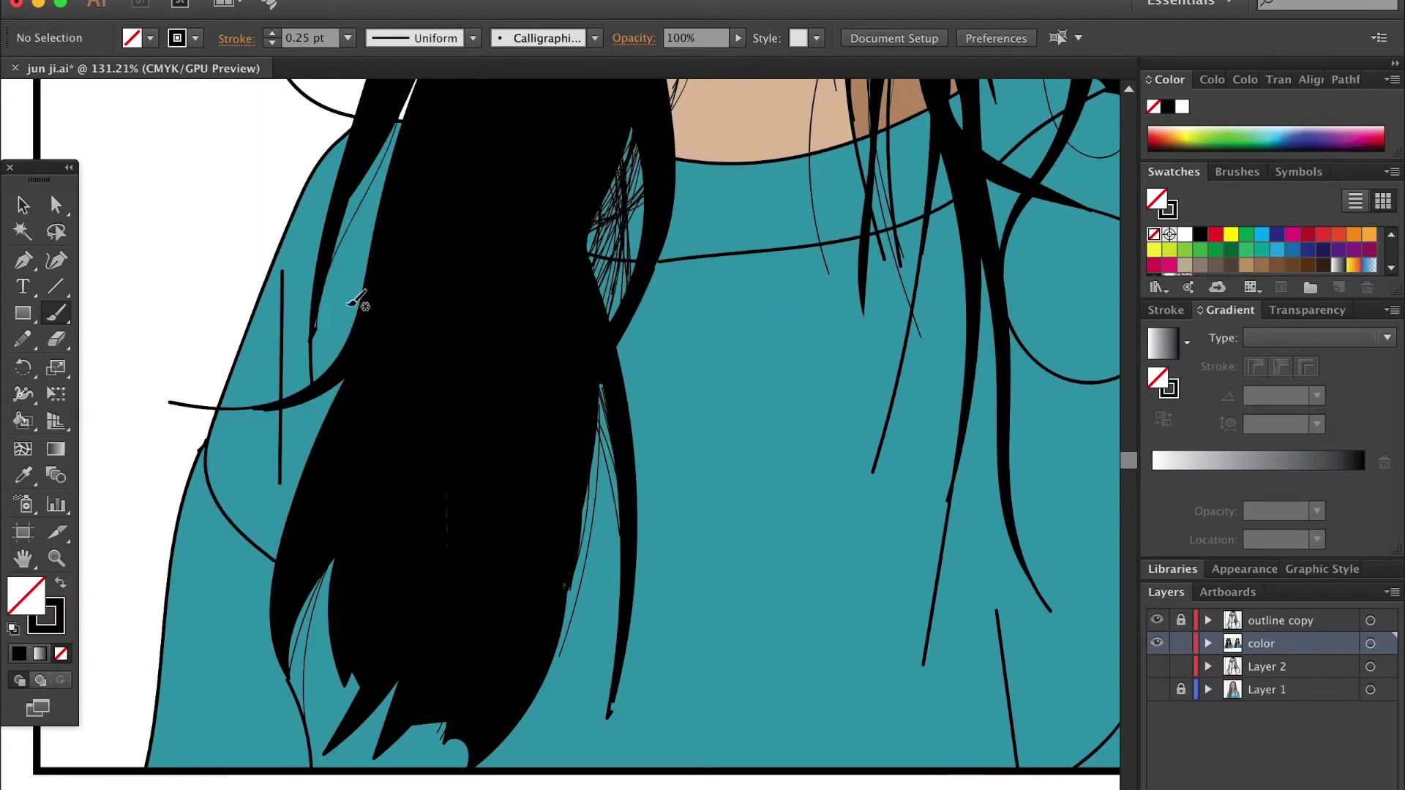
scroll(346, 452, up, 3)
scroll(432, 527, up, 3)
scroll(424, 144, up, 2)
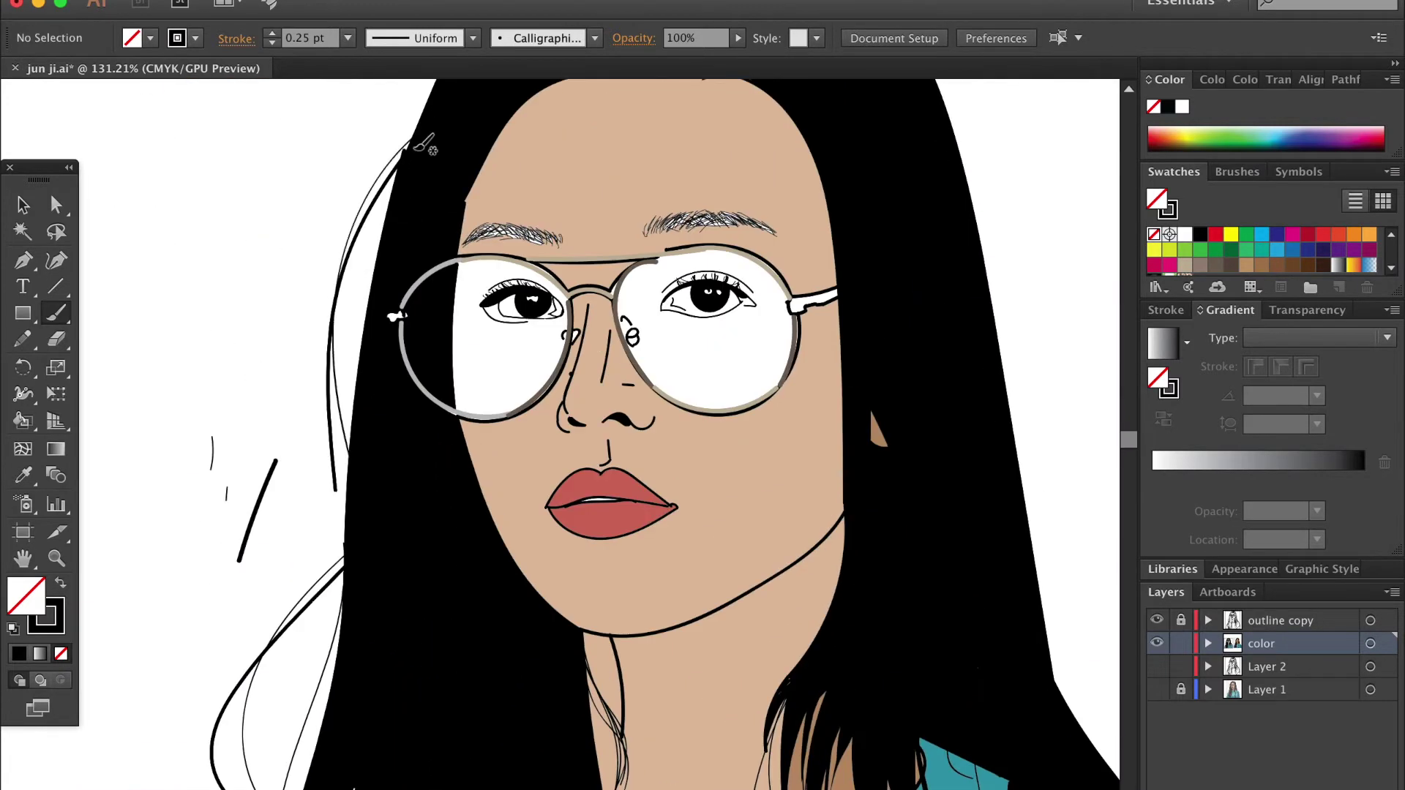
scroll(586, 241, right, 4)
scroll(761, 251, up, 1)
scroll(724, 729, down, 4)
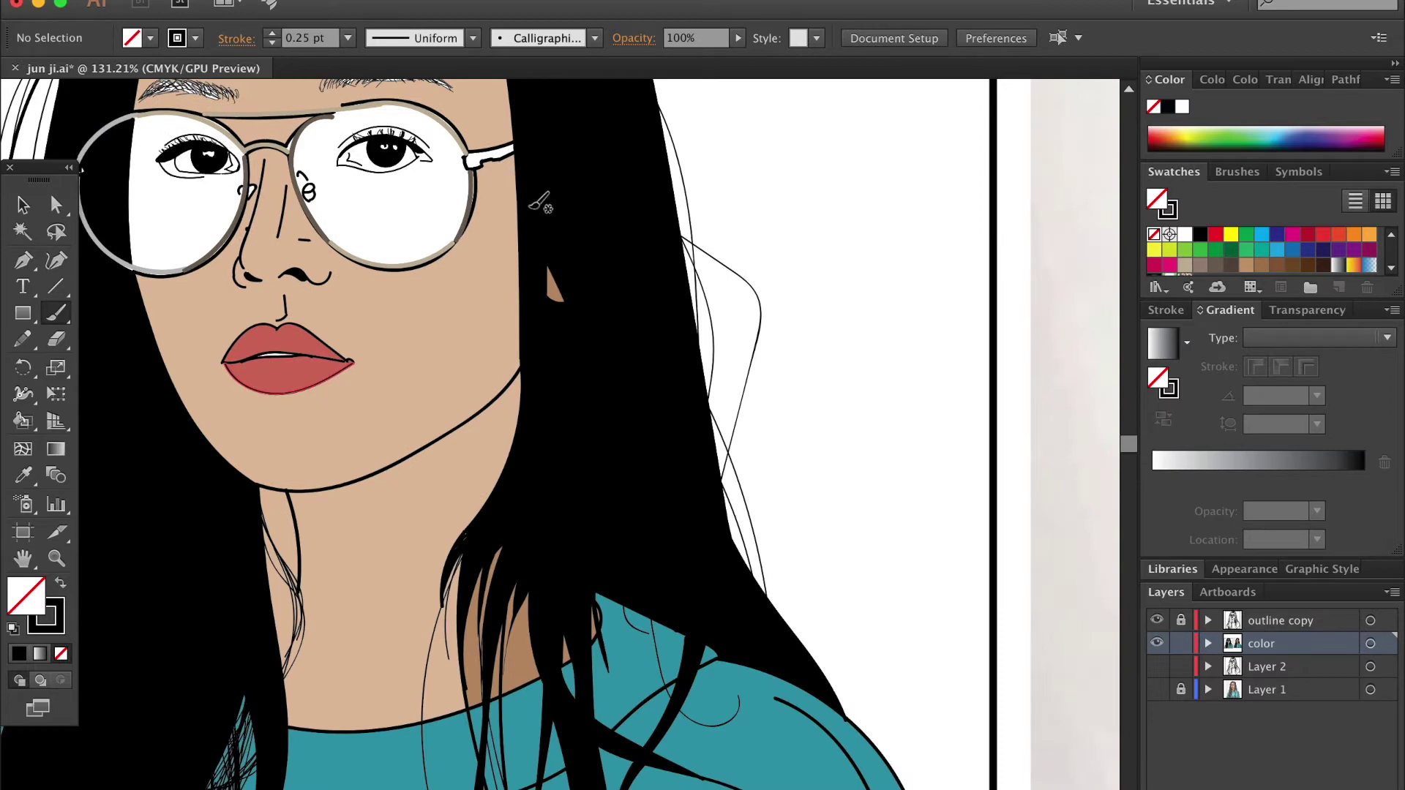
scroll(539, 203, down, 3)
scroll(627, 471, down, 2)
scroll(628, 471, right, 2)
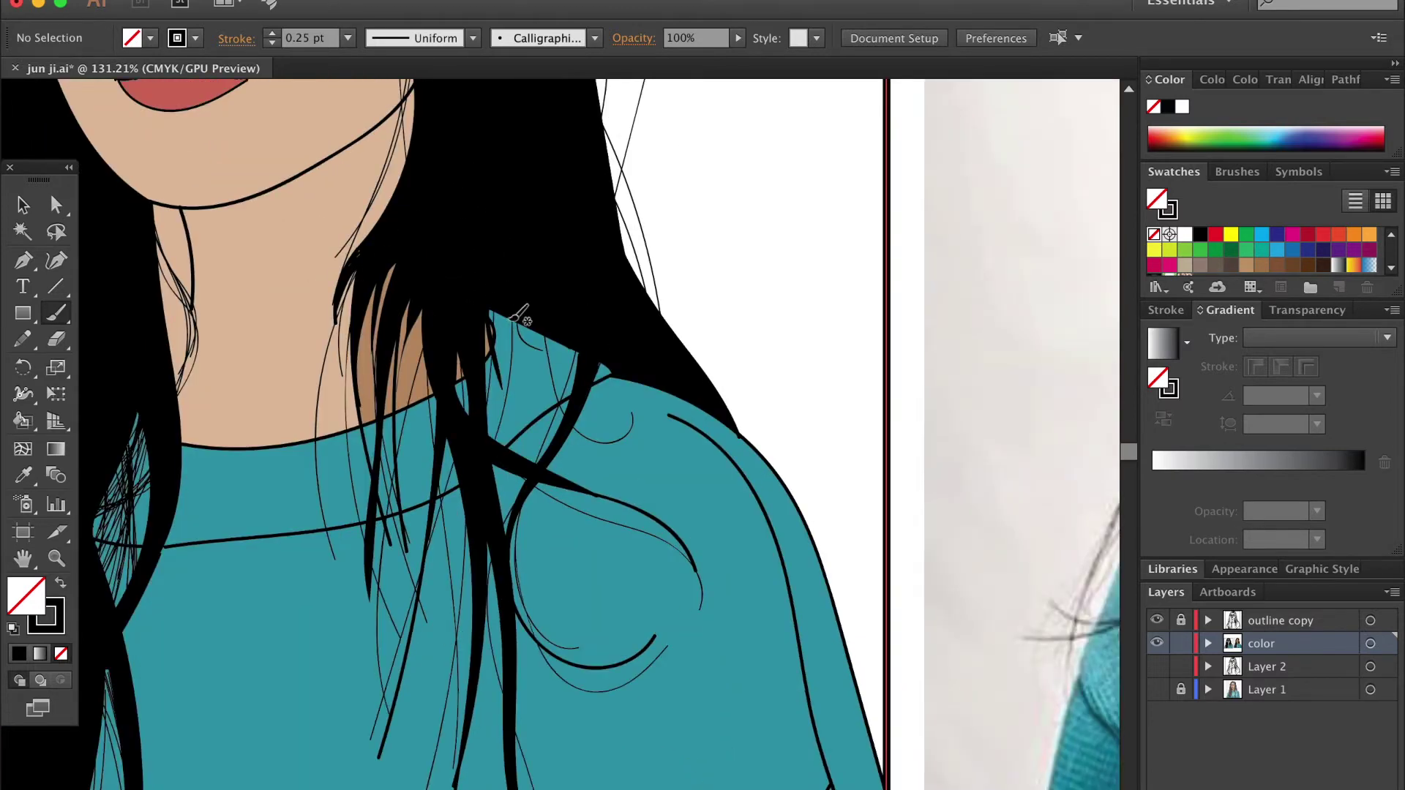
scroll(761, 381, down, 4)
scroll(510, 293, up, 2)
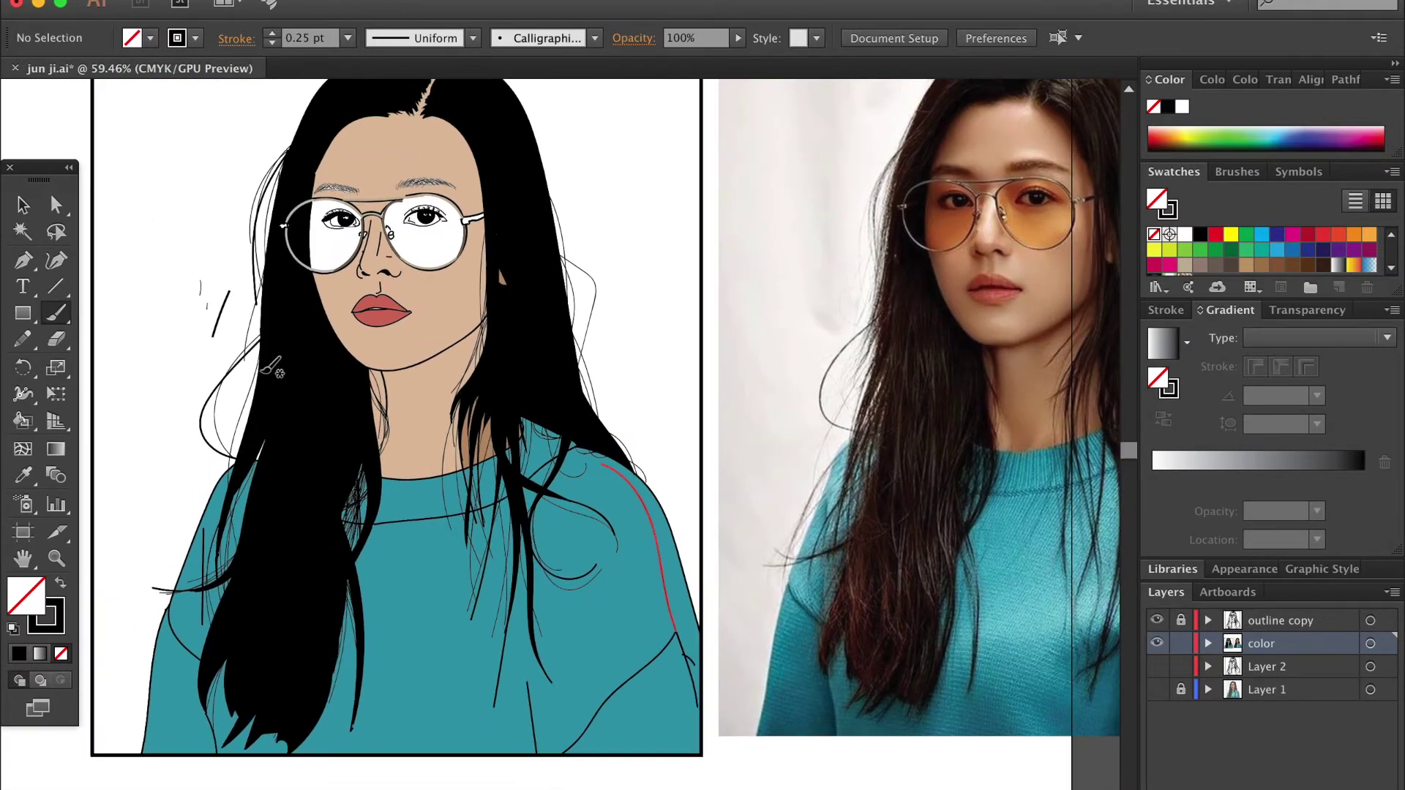
key(n)
drag(197, 674, 215, 751)
Step: Draw dark teal shadows on the lower-left sweater edge, beside the hair, and along the hem
scroll(215, 750, up, 2)
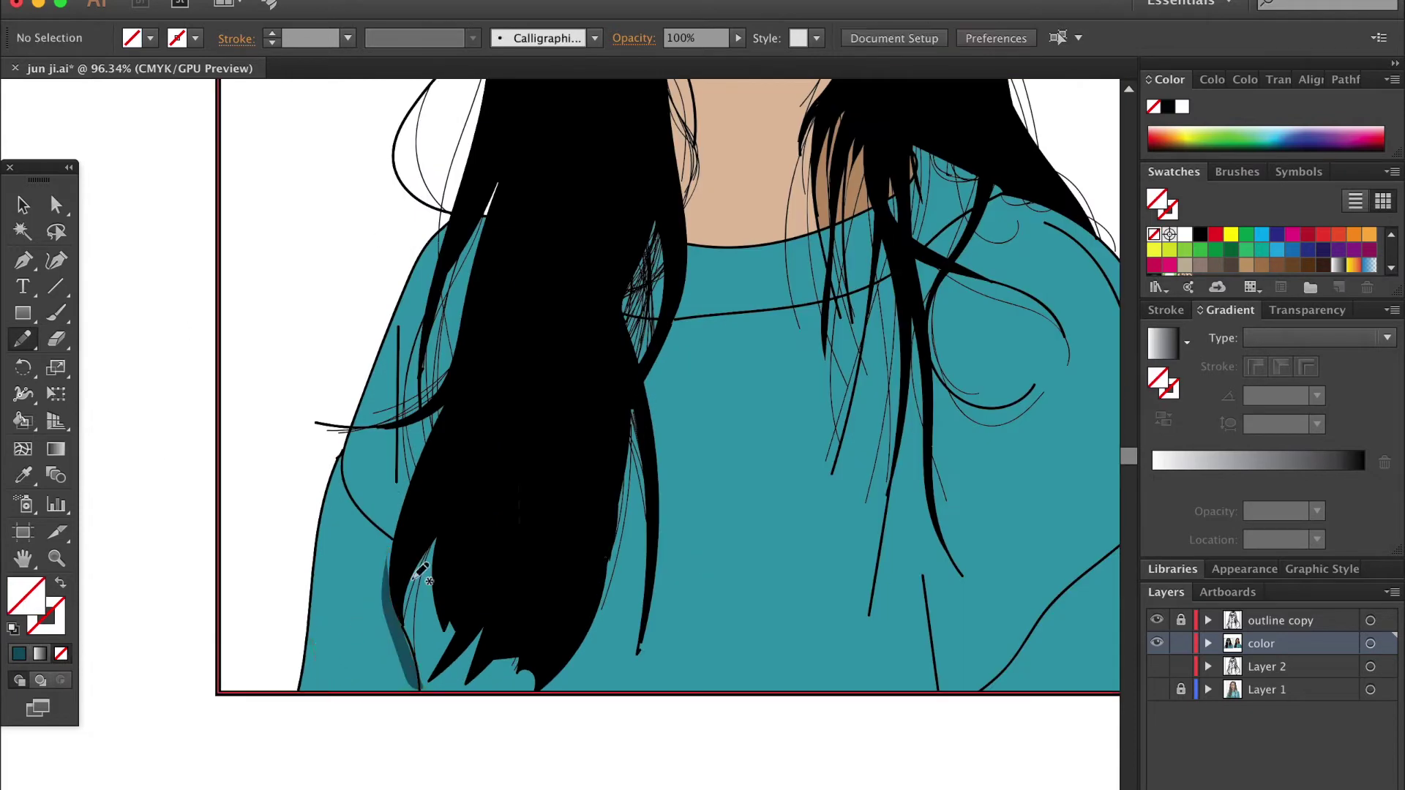
drag(317, 624, 313, 631)
drag(396, 368, 392, 508)
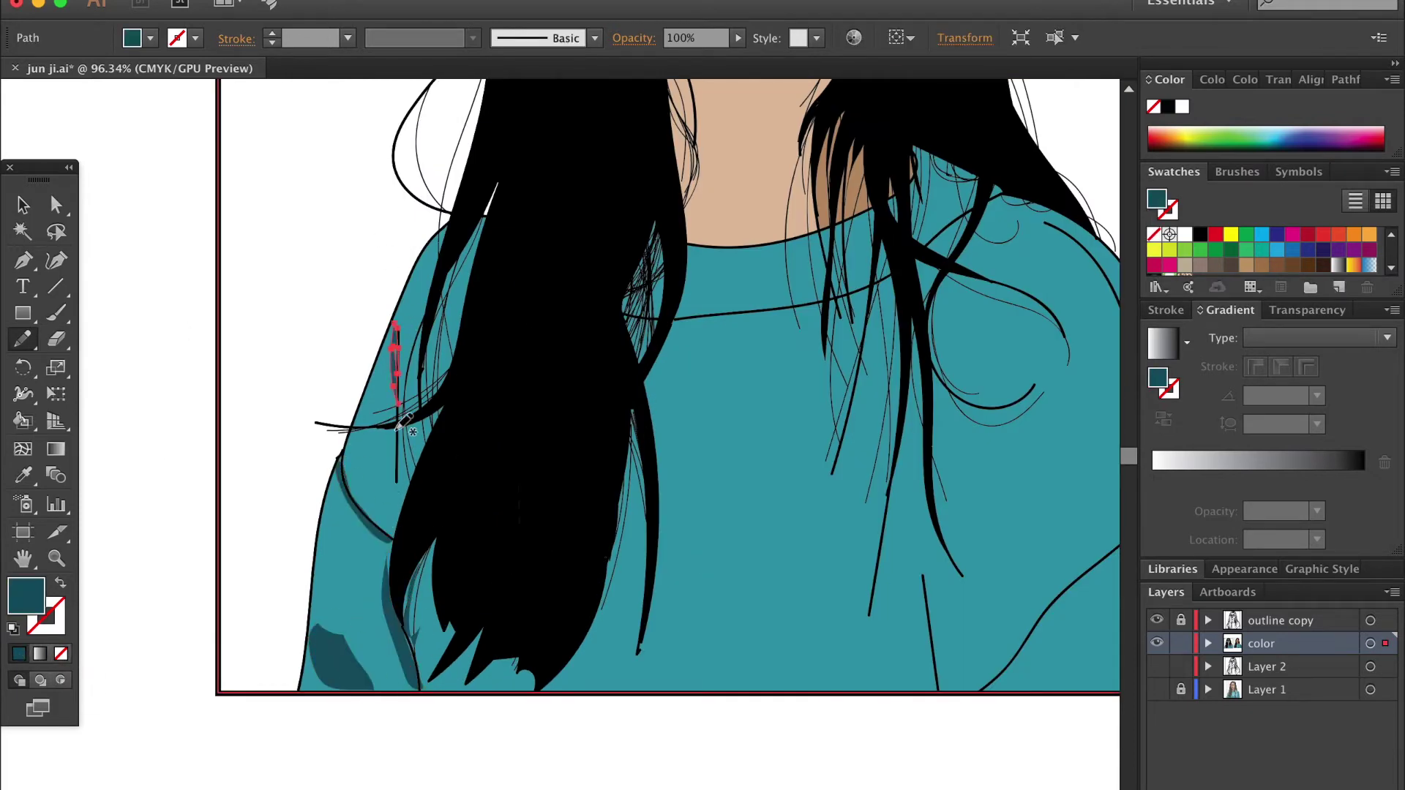
scroll(591, 510, right, 3)
drag(854, 605, 801, 708)
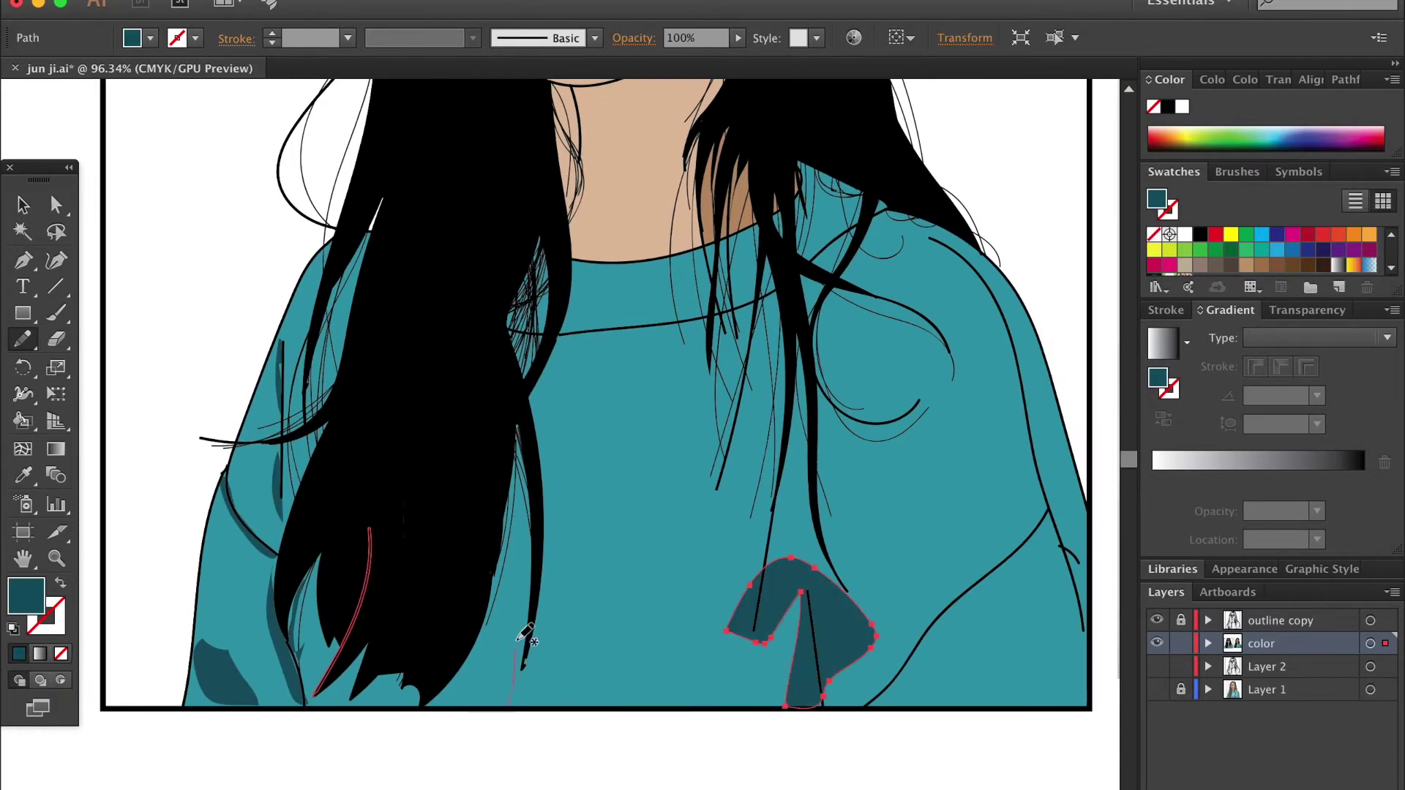
drag(525, 634, 531, 643)
Step: Shade the right sleeve and collar side dark teal and add two collar rib lines
drag(1030, 570, 836, 300)
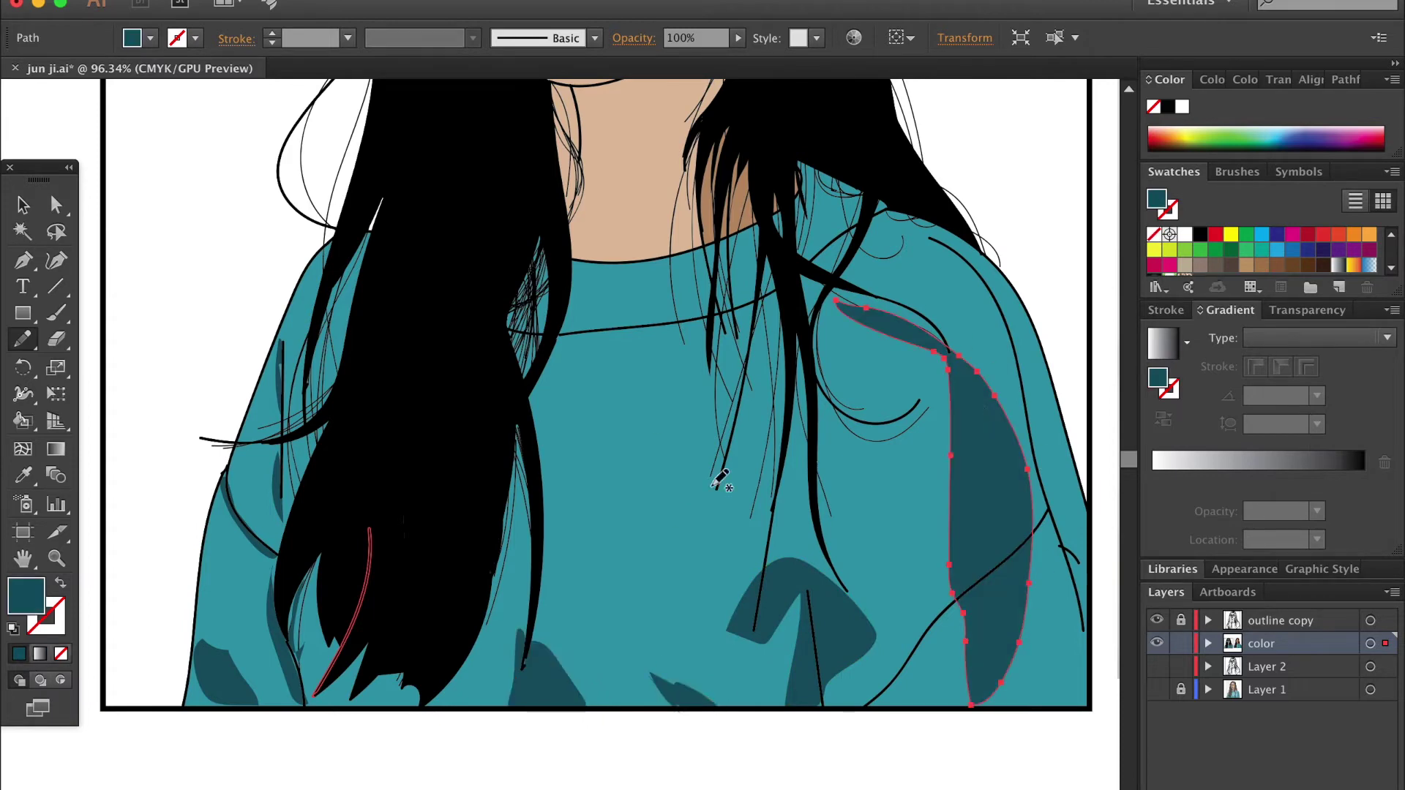
drag(976, 268, 1081, 634)
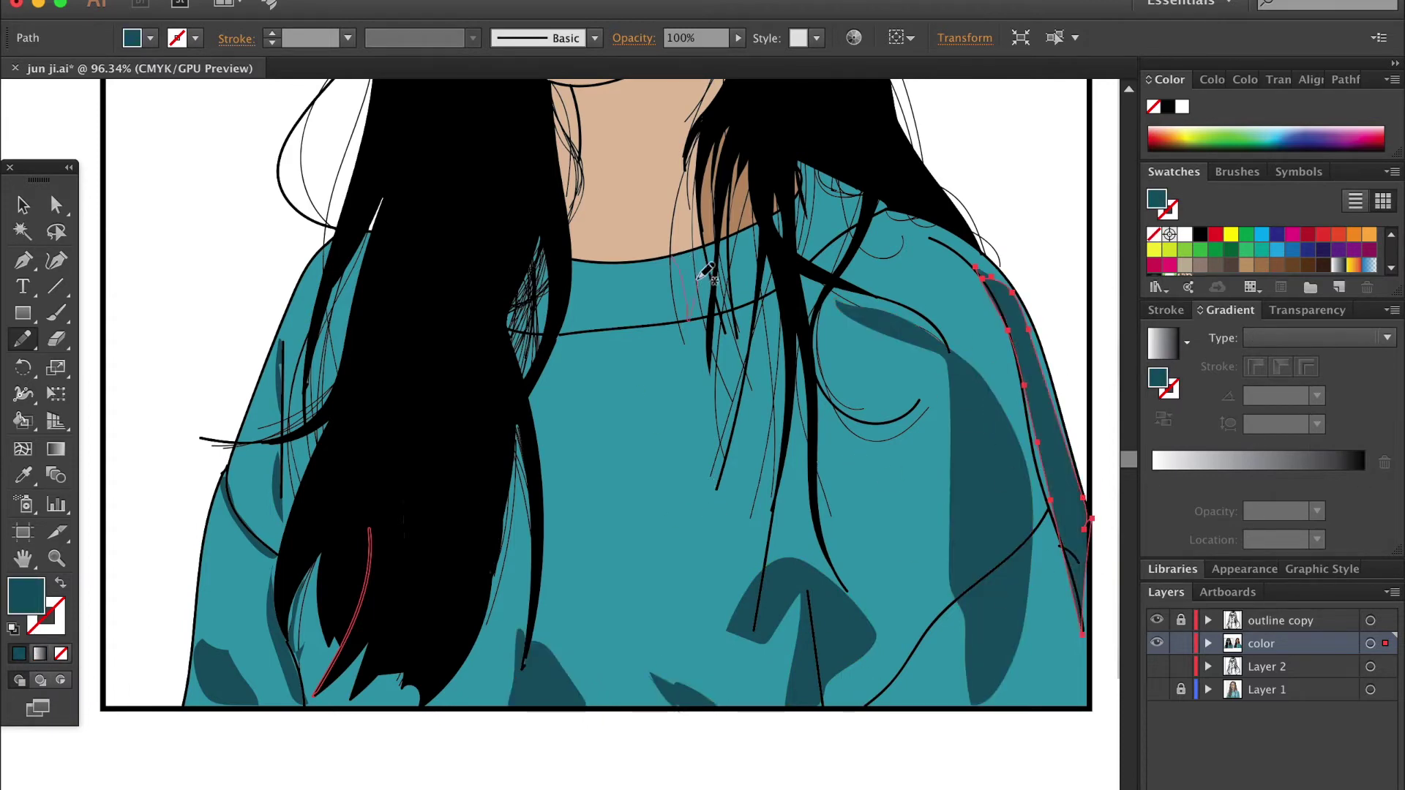
drag(706, 278, 688, 249)
drag(573, 332, 605, 255)
drag(682, 320, 709, 248)
Step: Set up a thin black Paintbrush stroke
key(b)
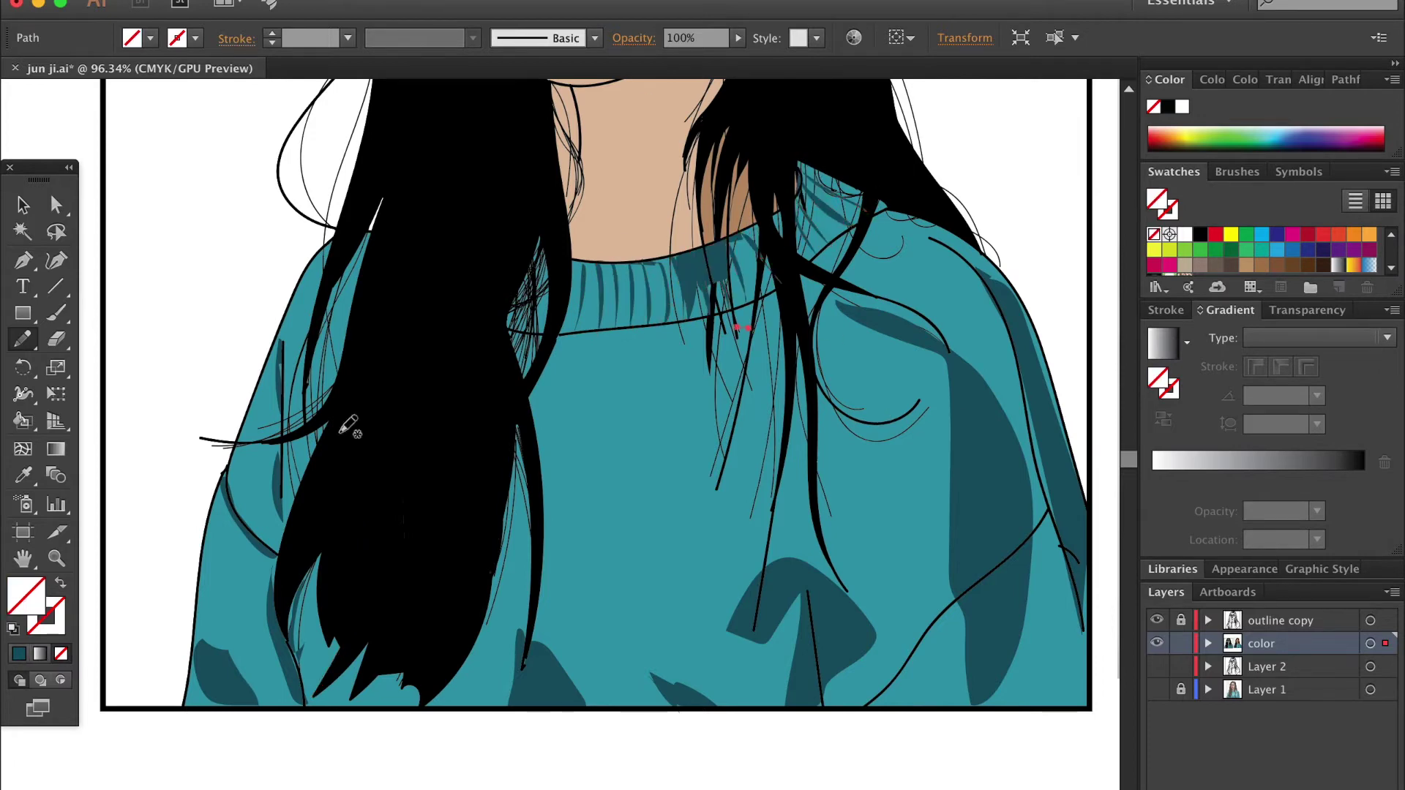
click(348, 38)
click(369, 103)
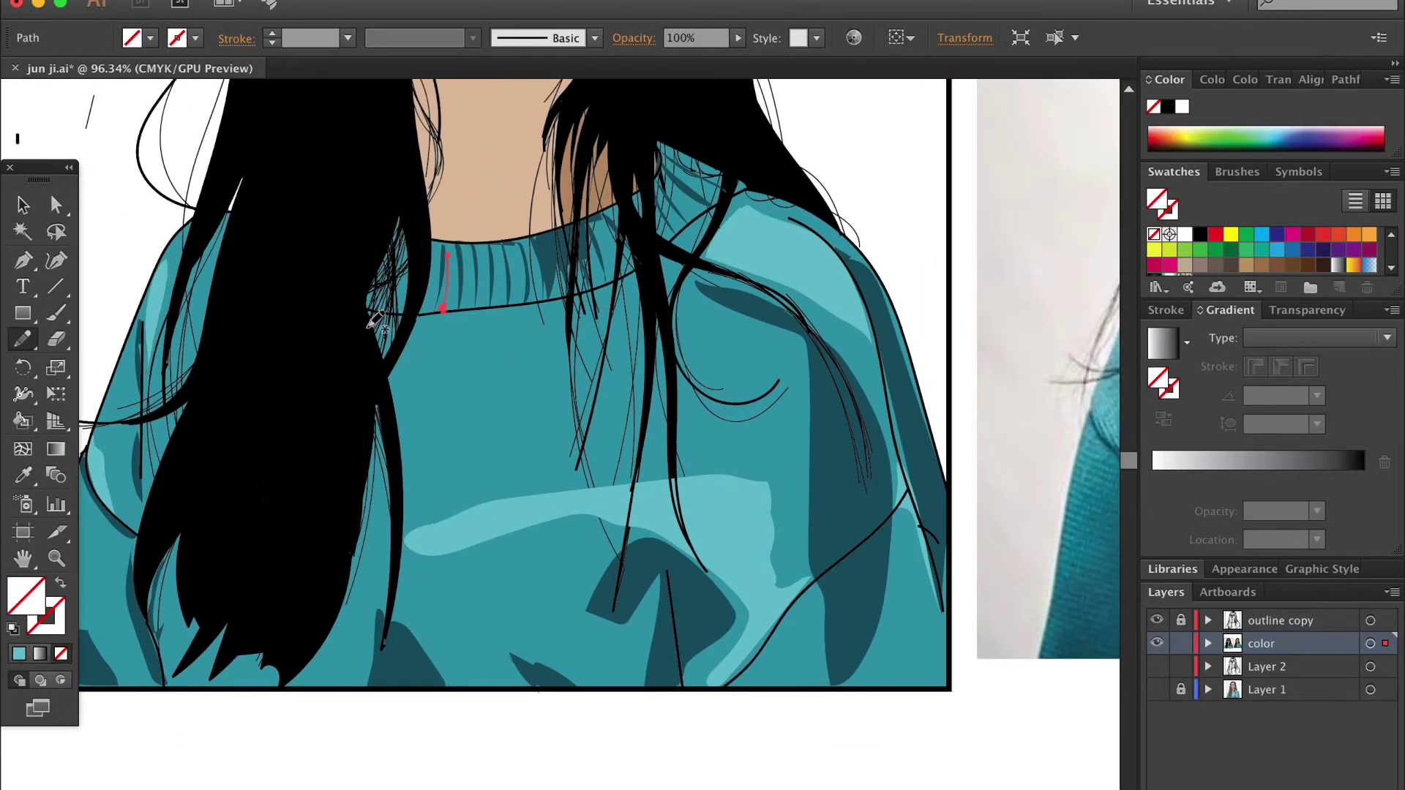
Step: Draw a 4 pt teal rib stripe down the collar, then apply a gradient fill
click(347, 38)
click(374, 198)
key(shift+x)
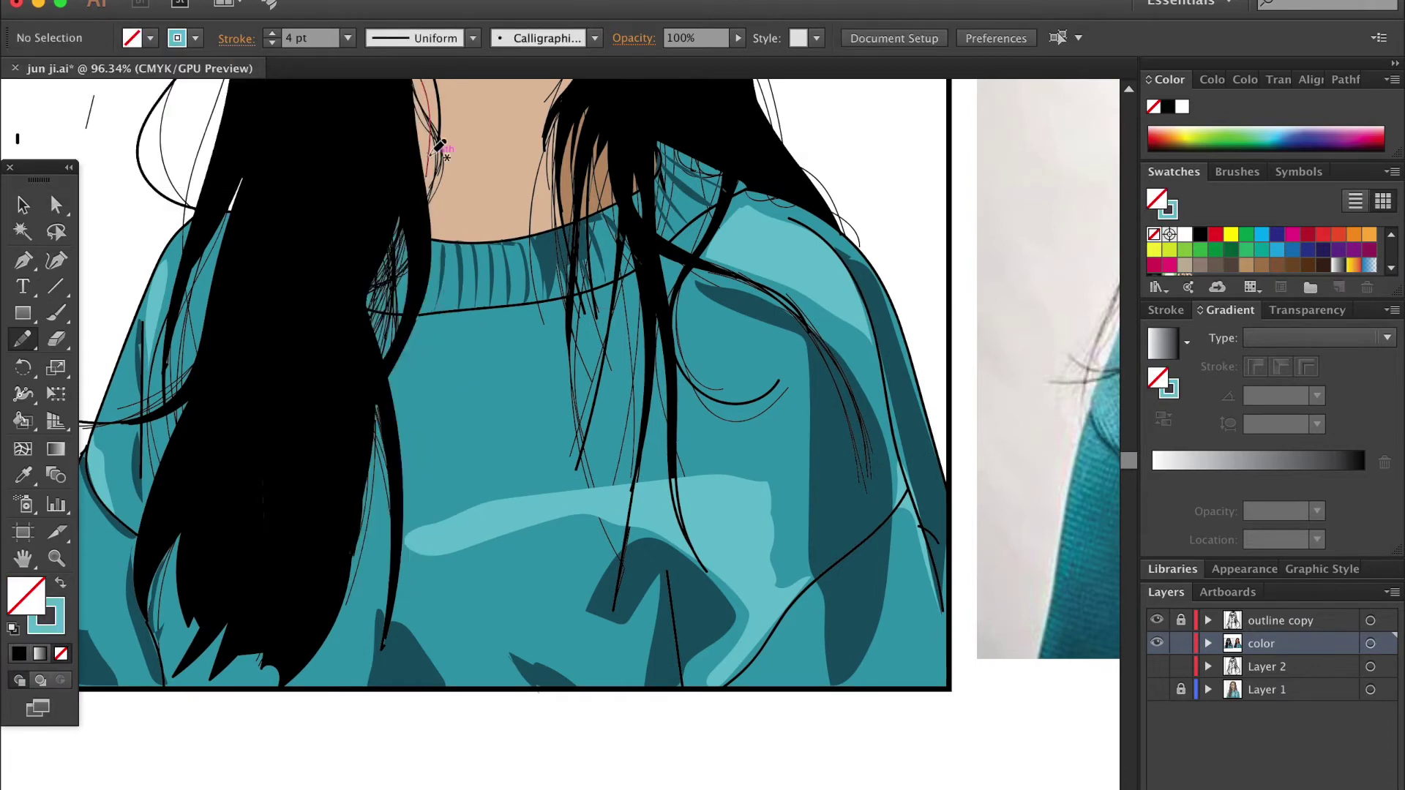
drag(473, 245, 490, 251)
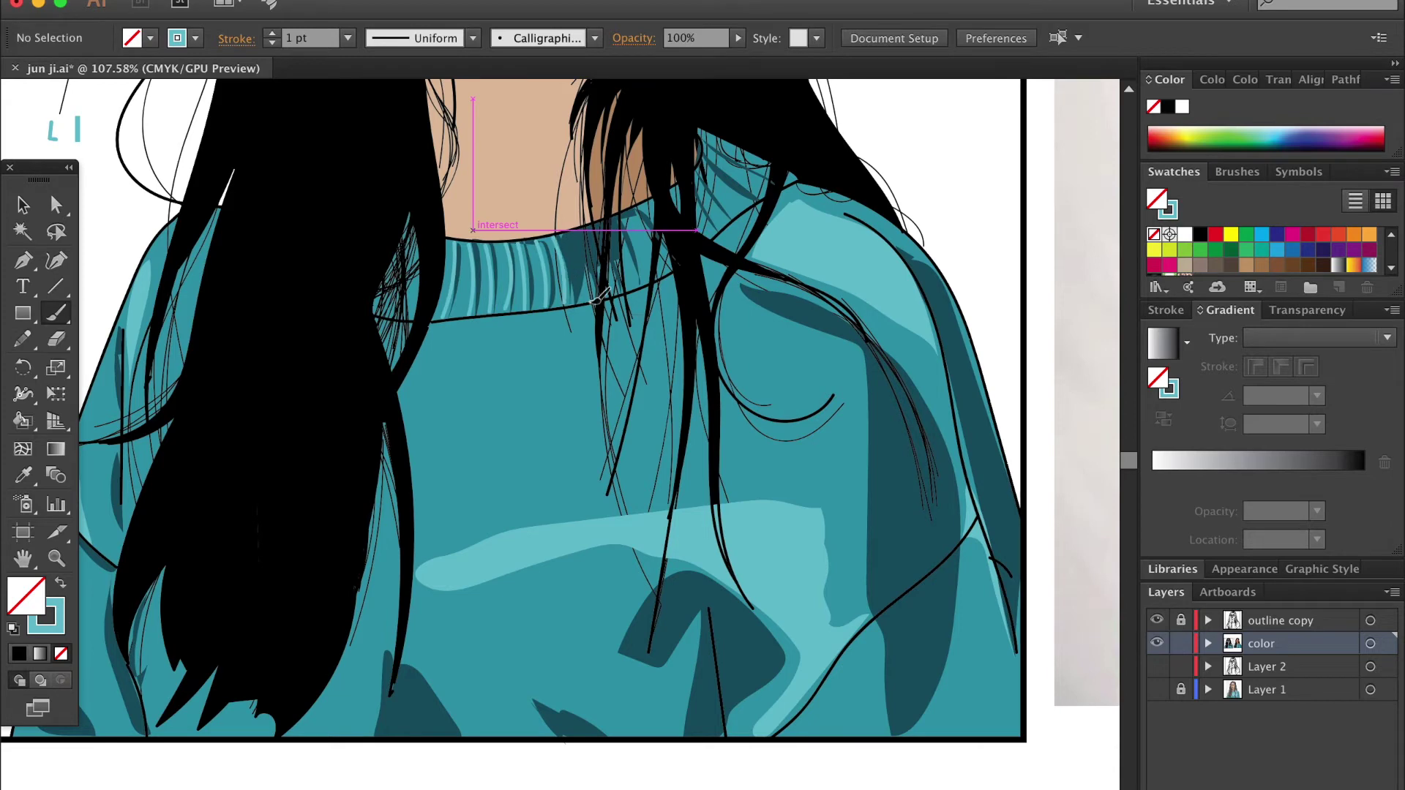
click(1163, 342)
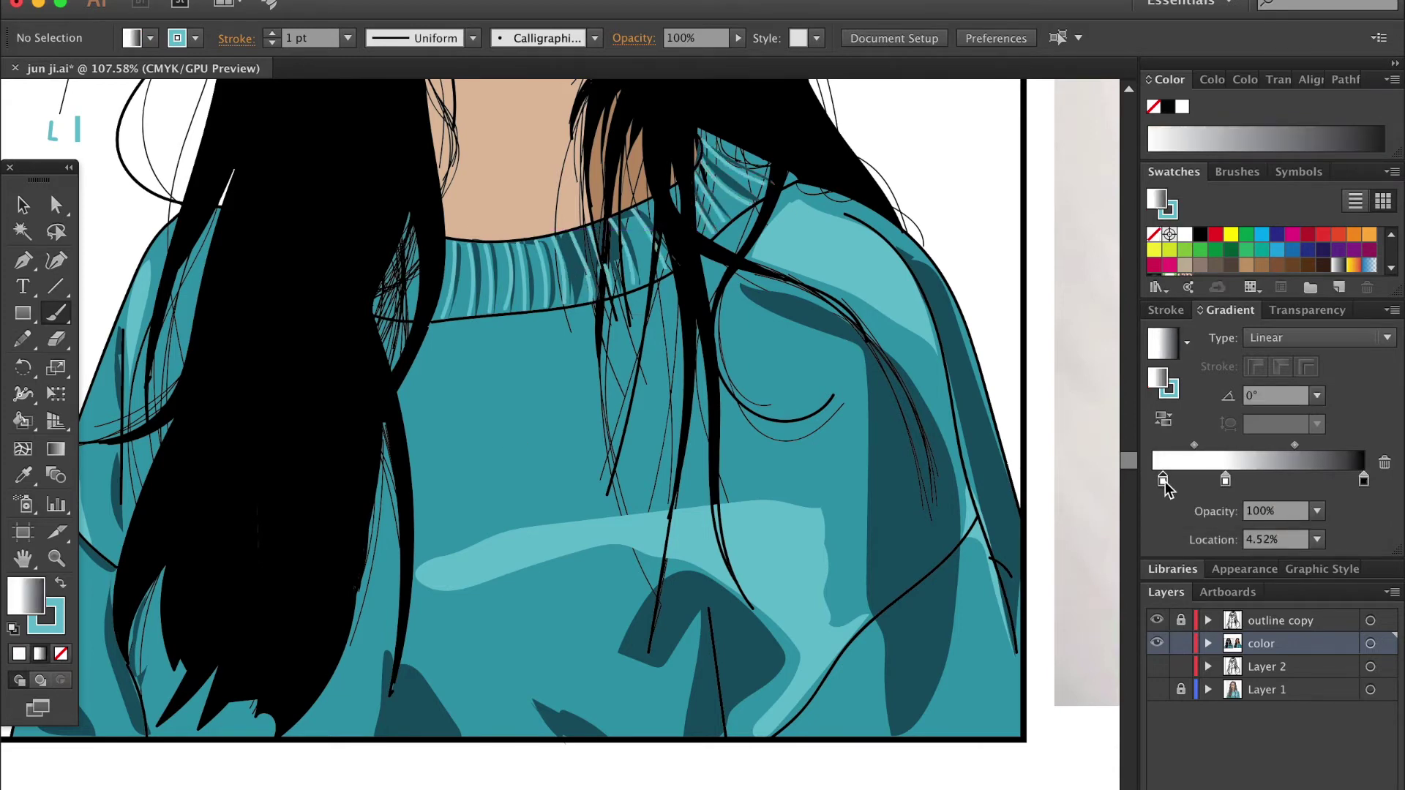
Step: Set teal gradient stops, delete the extra stop, and apply the gradient to the stroke with no fill
double_click(1194, 445)
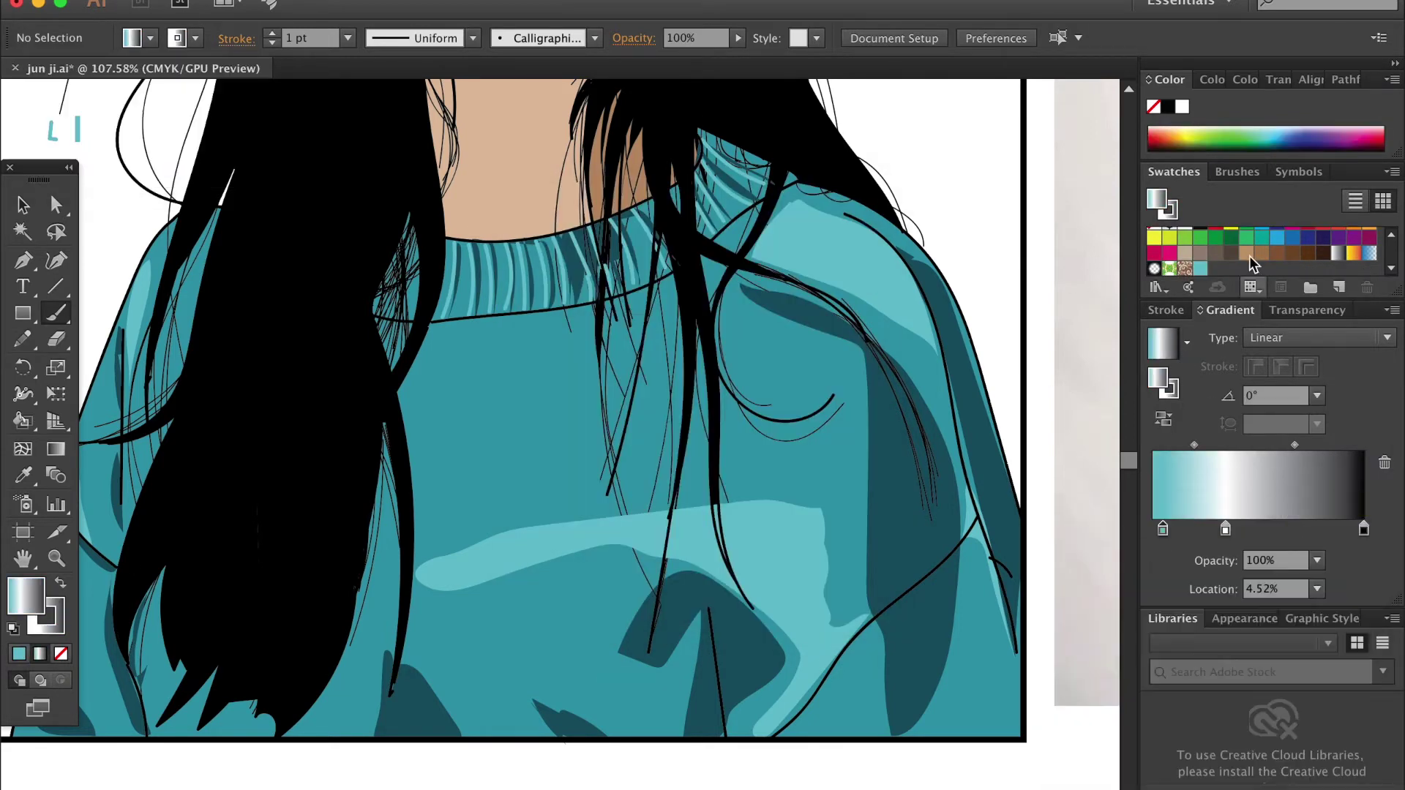
click(1385, 694)
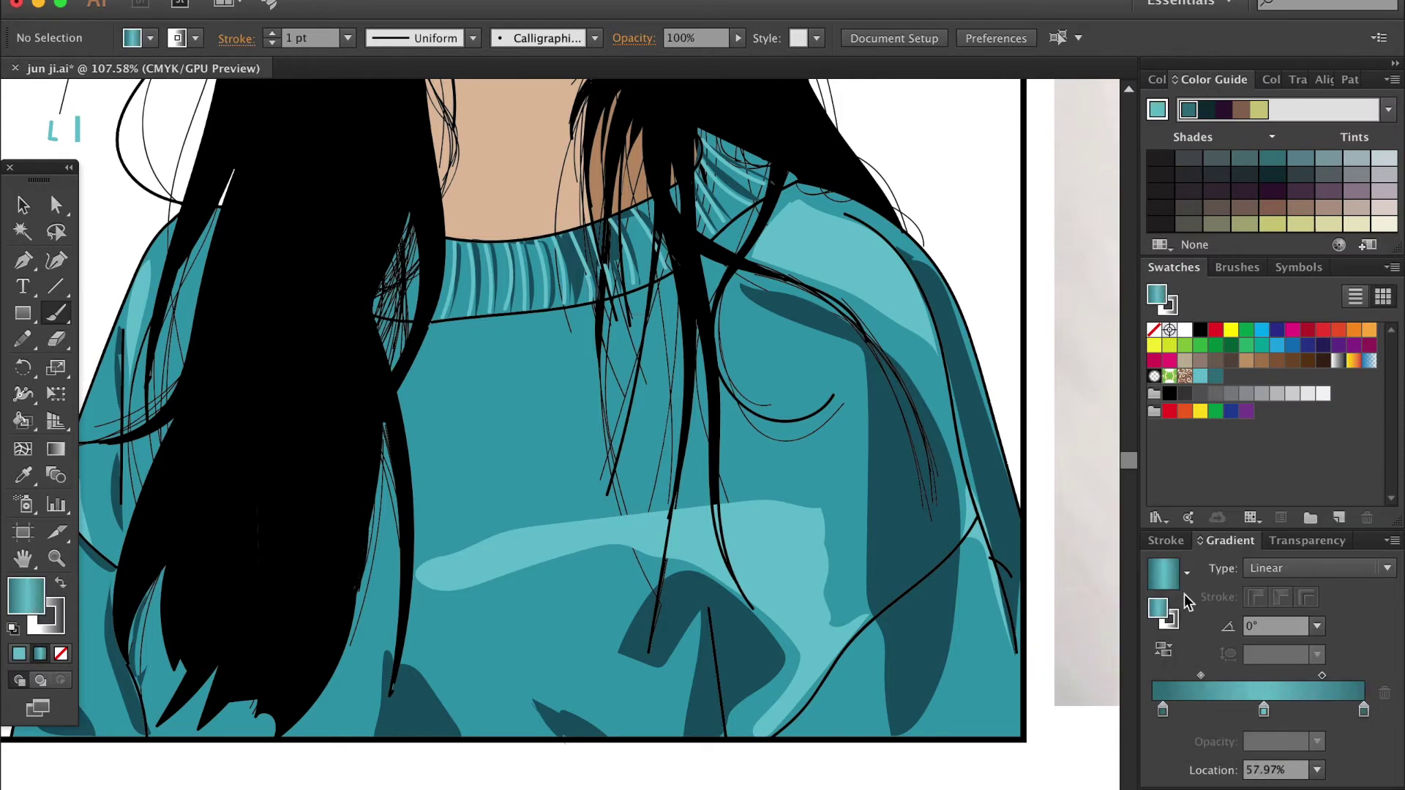
key(slash)
key(period)
key(shift+x)
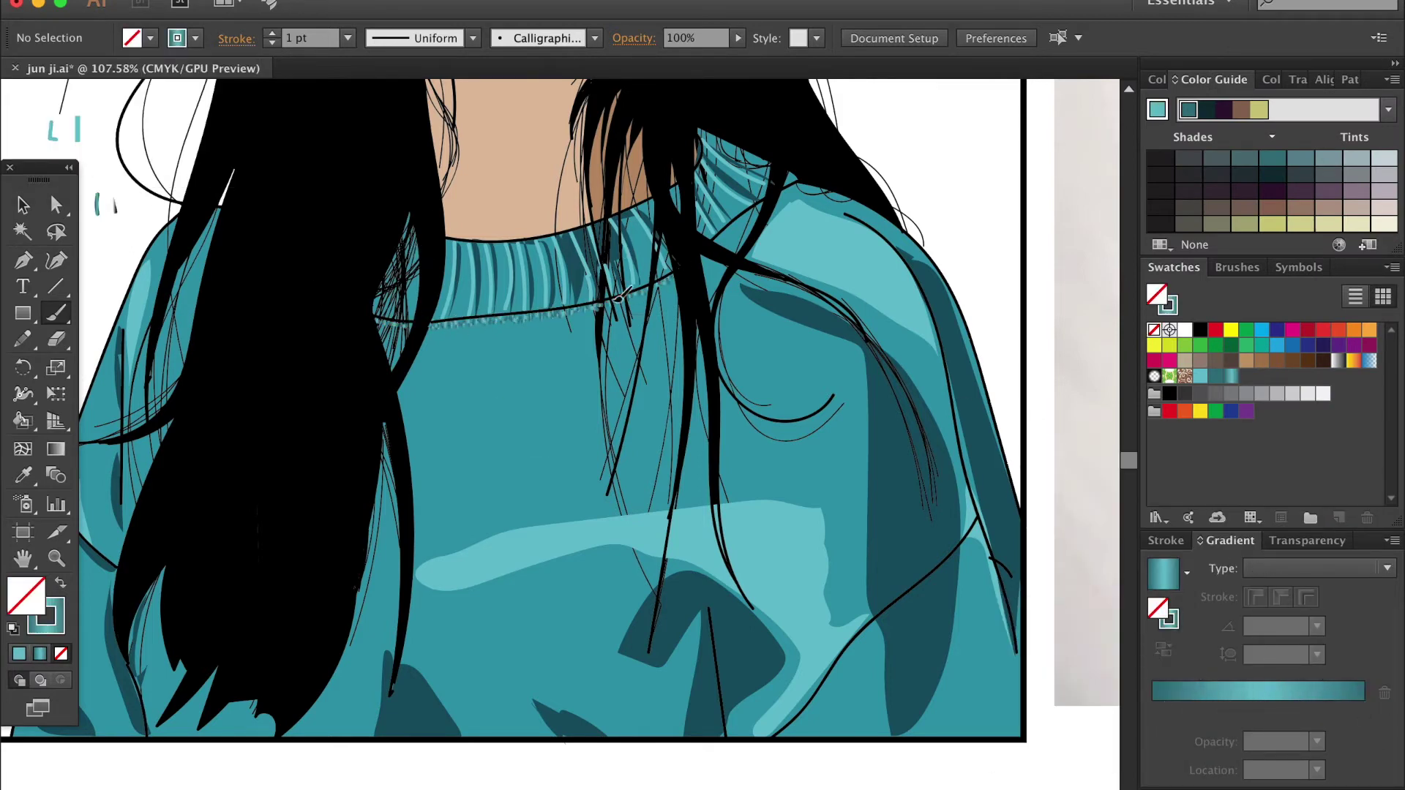
scroll(649, 300, down, 5)
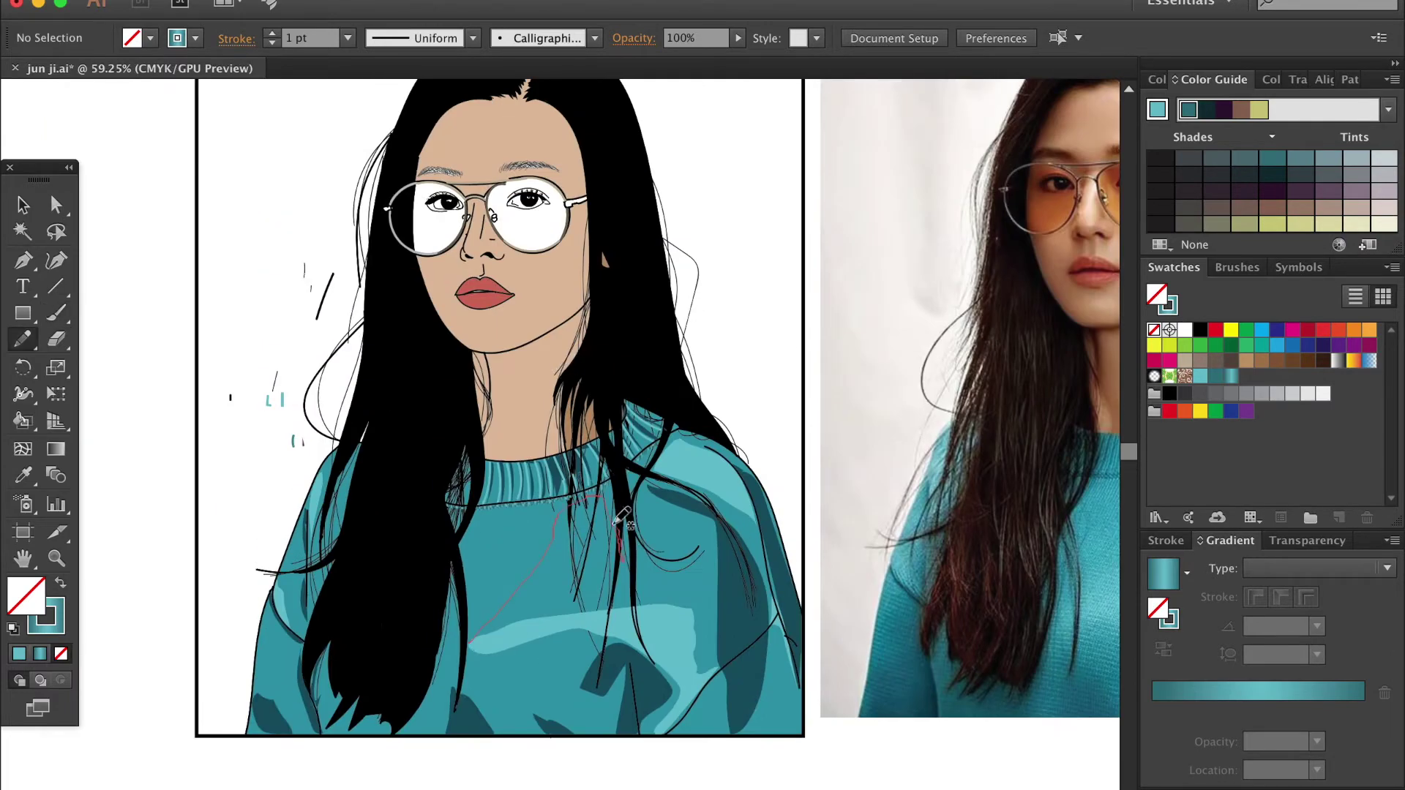
Step: Sample a colour from the artwork and draw small teal patches on the sweater hem and chest
drag(621, 517, 597, 496)
key(i)
click(172, 422)
drag(358, 695, 358, 701)
drag(341, 510, 402, 514)
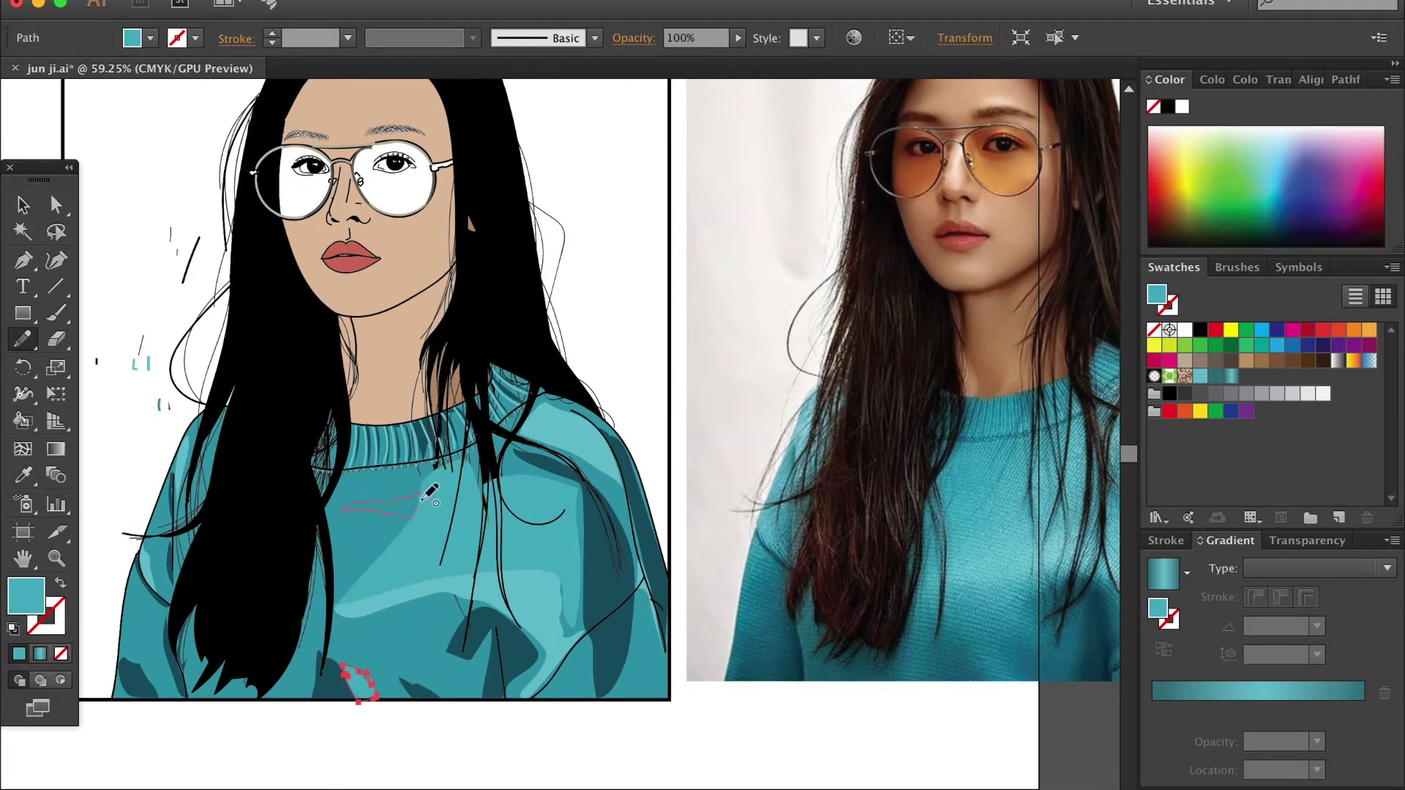
Step: Draw four black hair strands over the neck and onto the sweater, then deselect
drag(567, 428, 543, 481)
drag(418, 540, 426, 393)
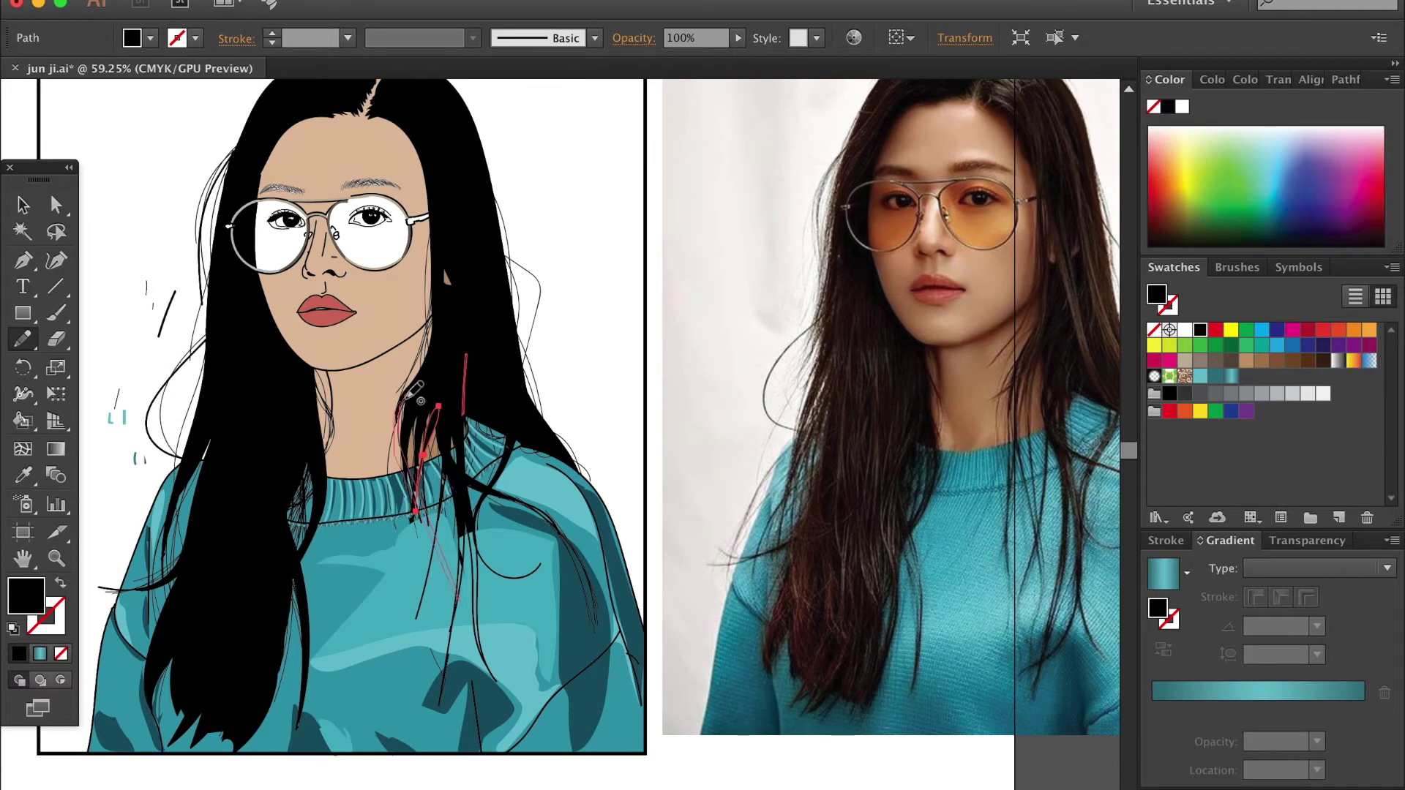
drag(427, 617, 395, 401)
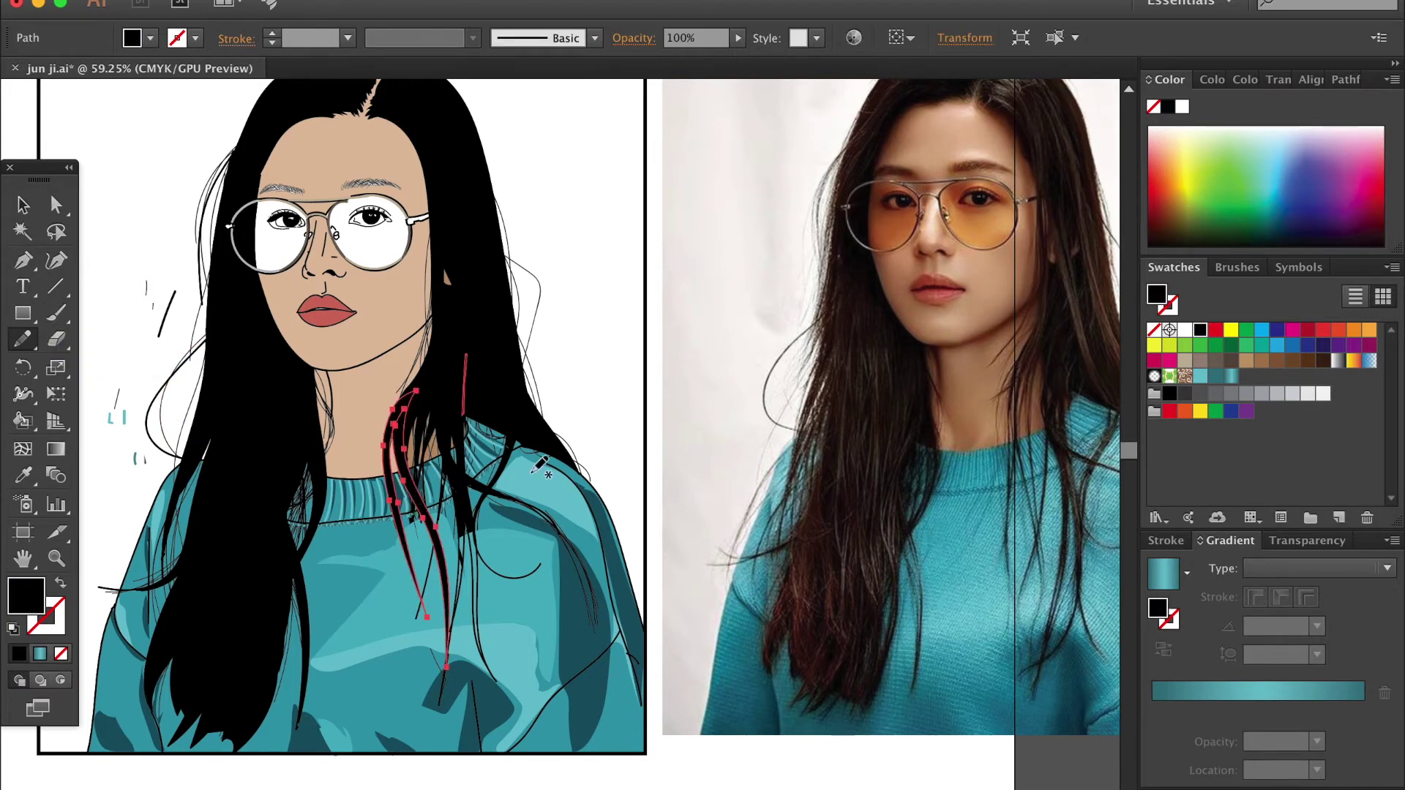
drag(498, 677, 461, 464)
key(ctrl+shift+a)
key(b)
click(348, 38)
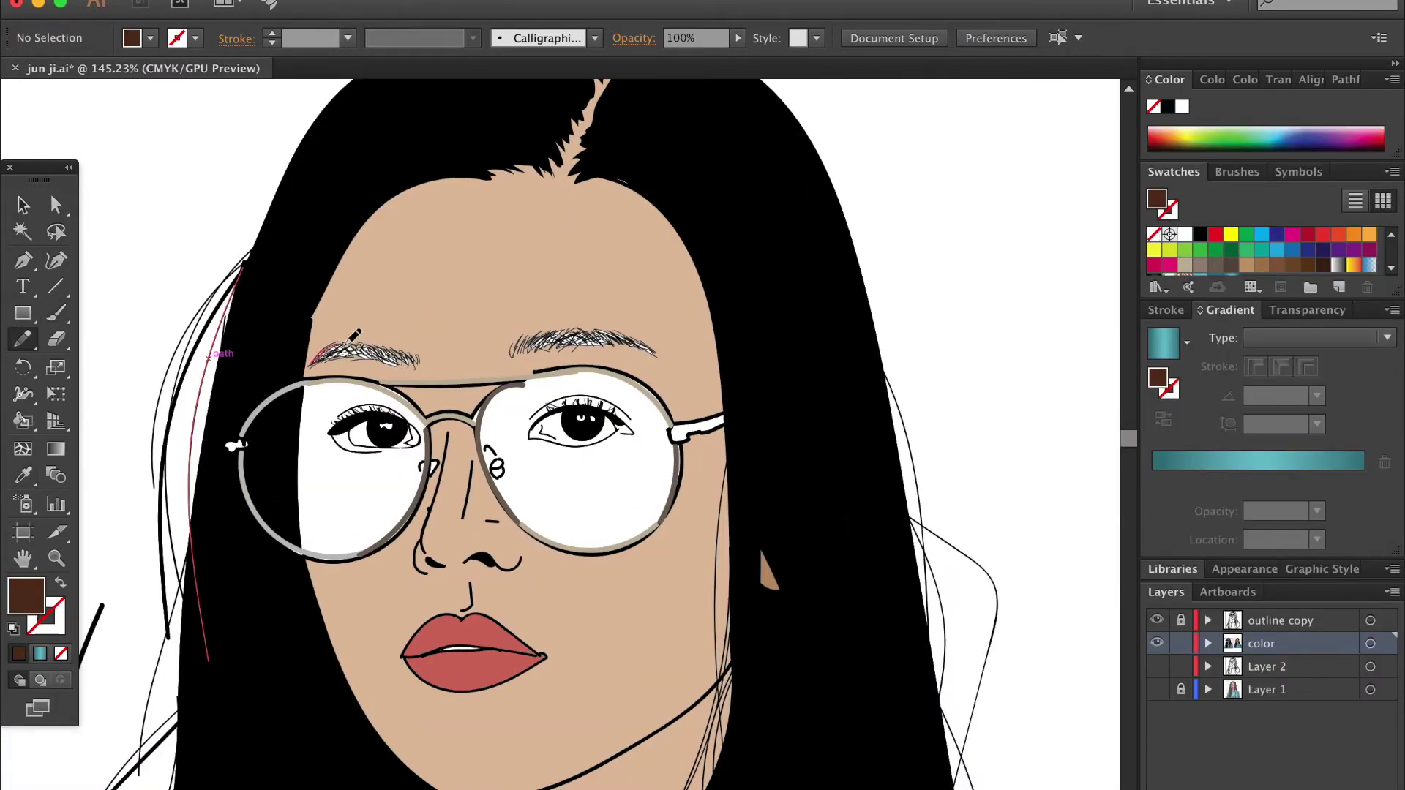
Step: Draw brown fill shapes for the left and right eyebrows
drag(419, 359, 311, 359)
scroll(367, 400, up, 3)
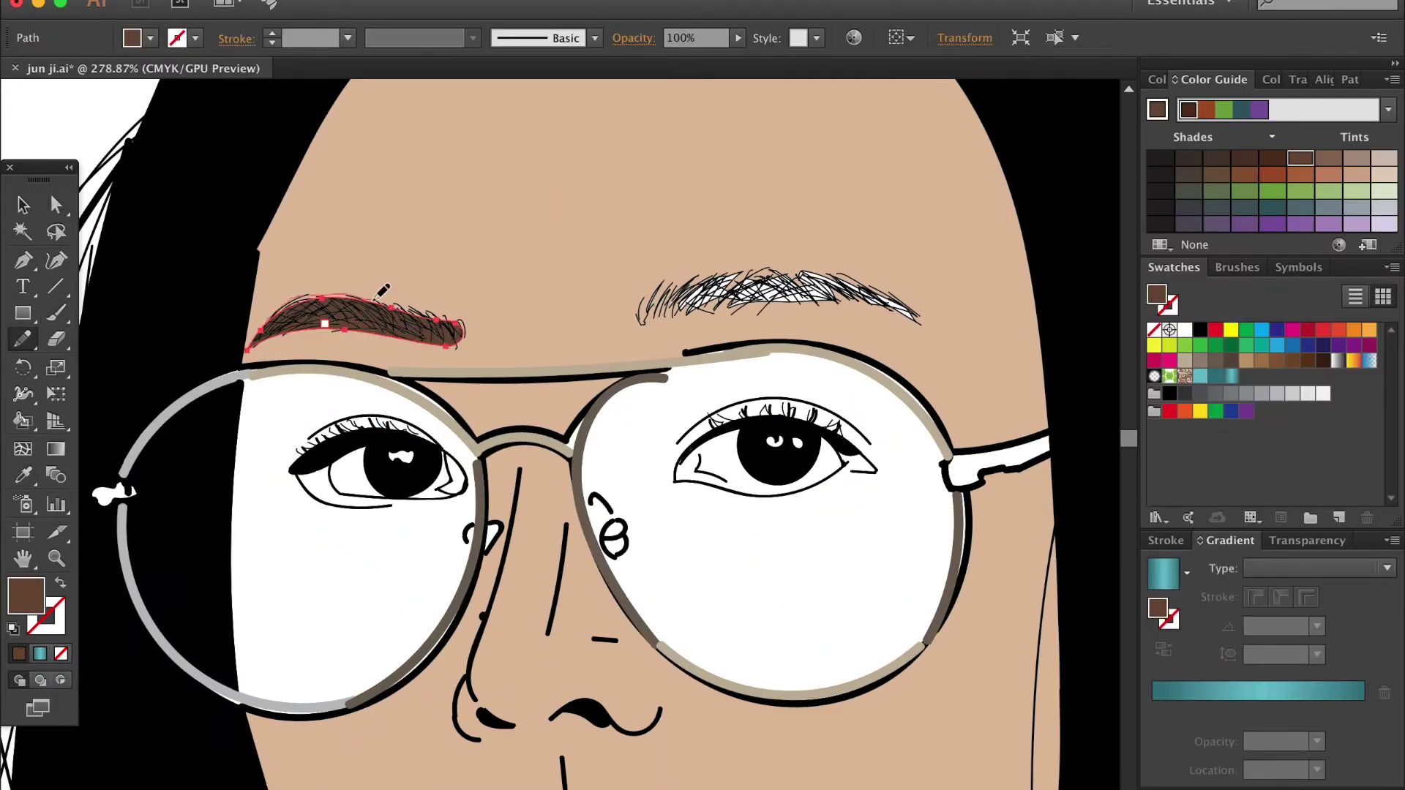
drag(908, 309, 706, 321)
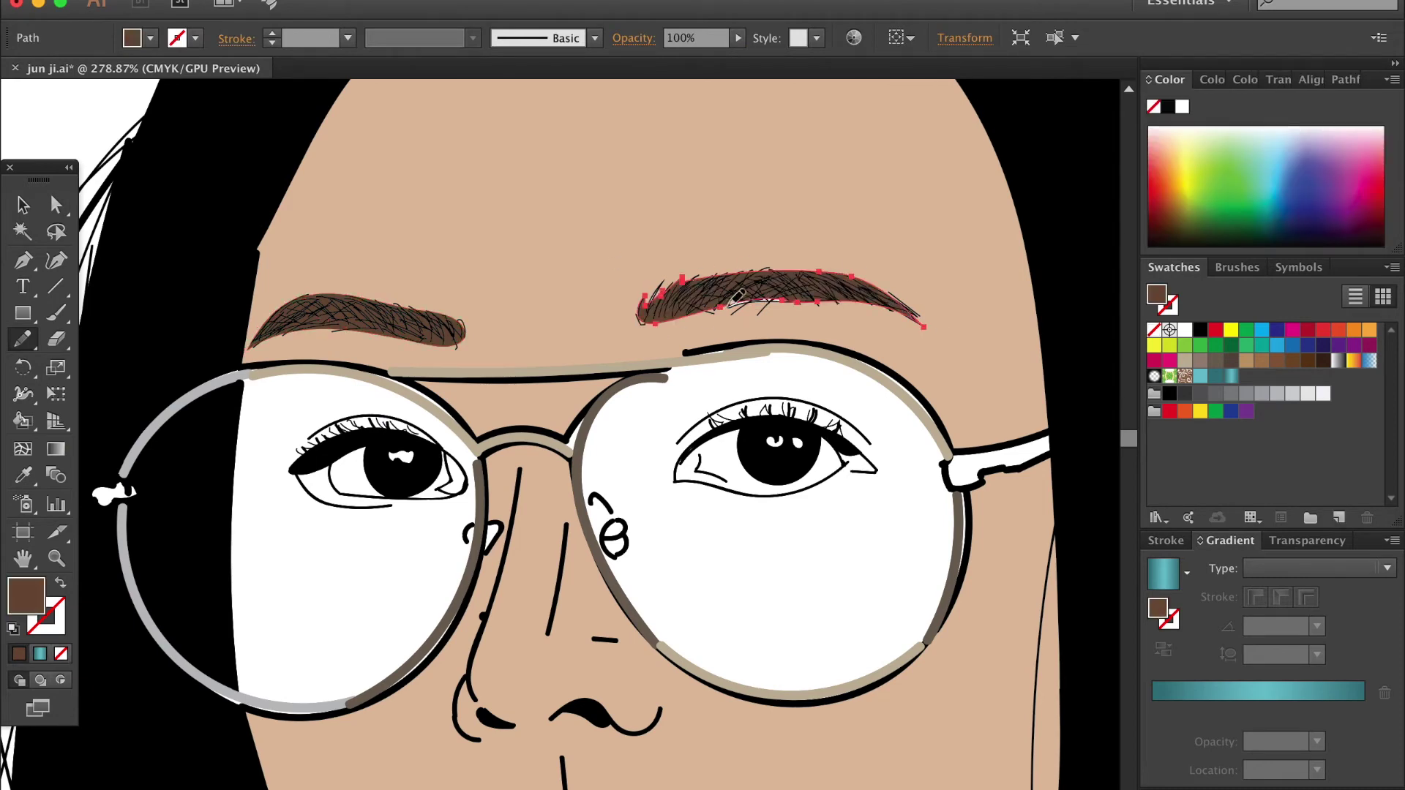
key(super+shift+a)
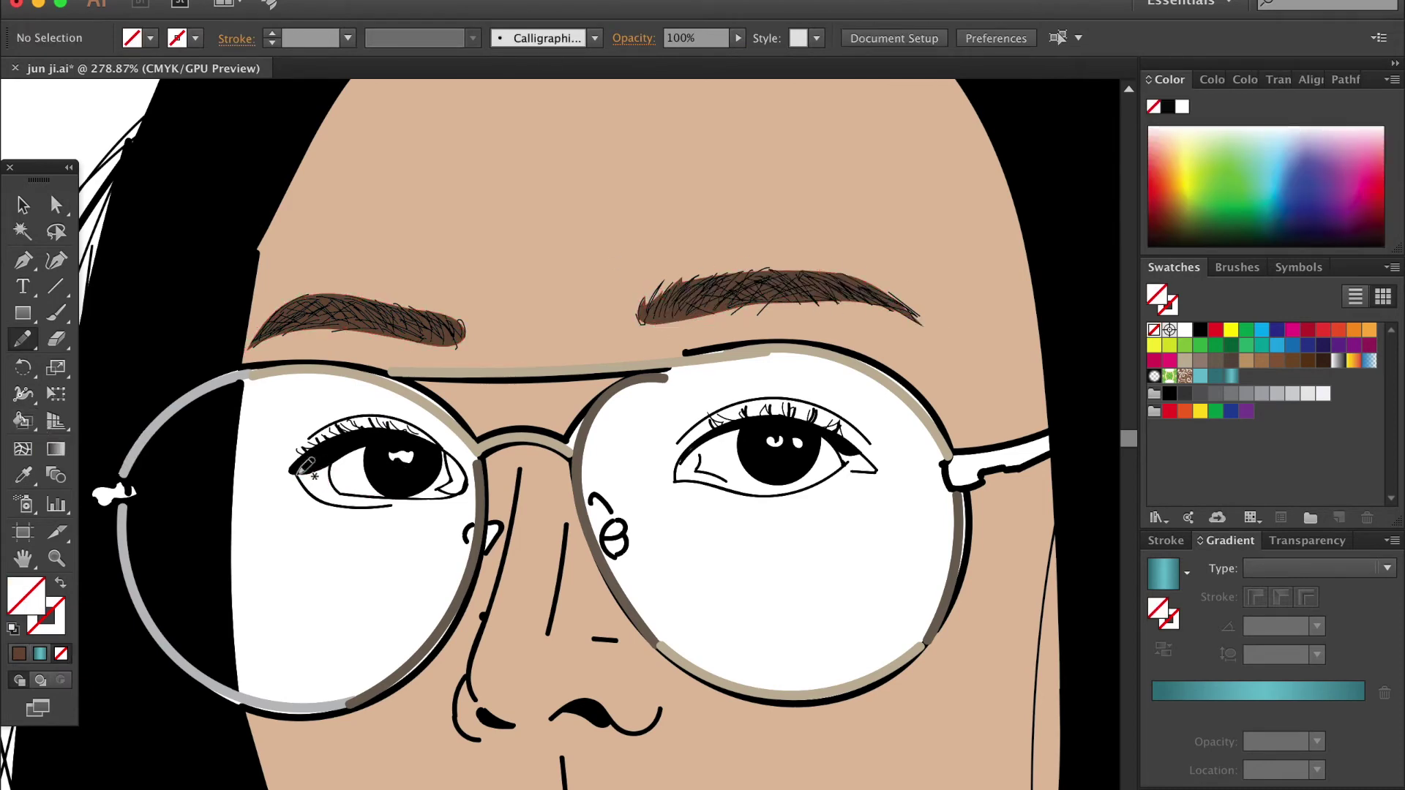
Step: Shade the left eye's outer and inner corners dark red-brown
drag(350, 483, 344, 488)
scroll(344, 488, down, 3)
key(v)
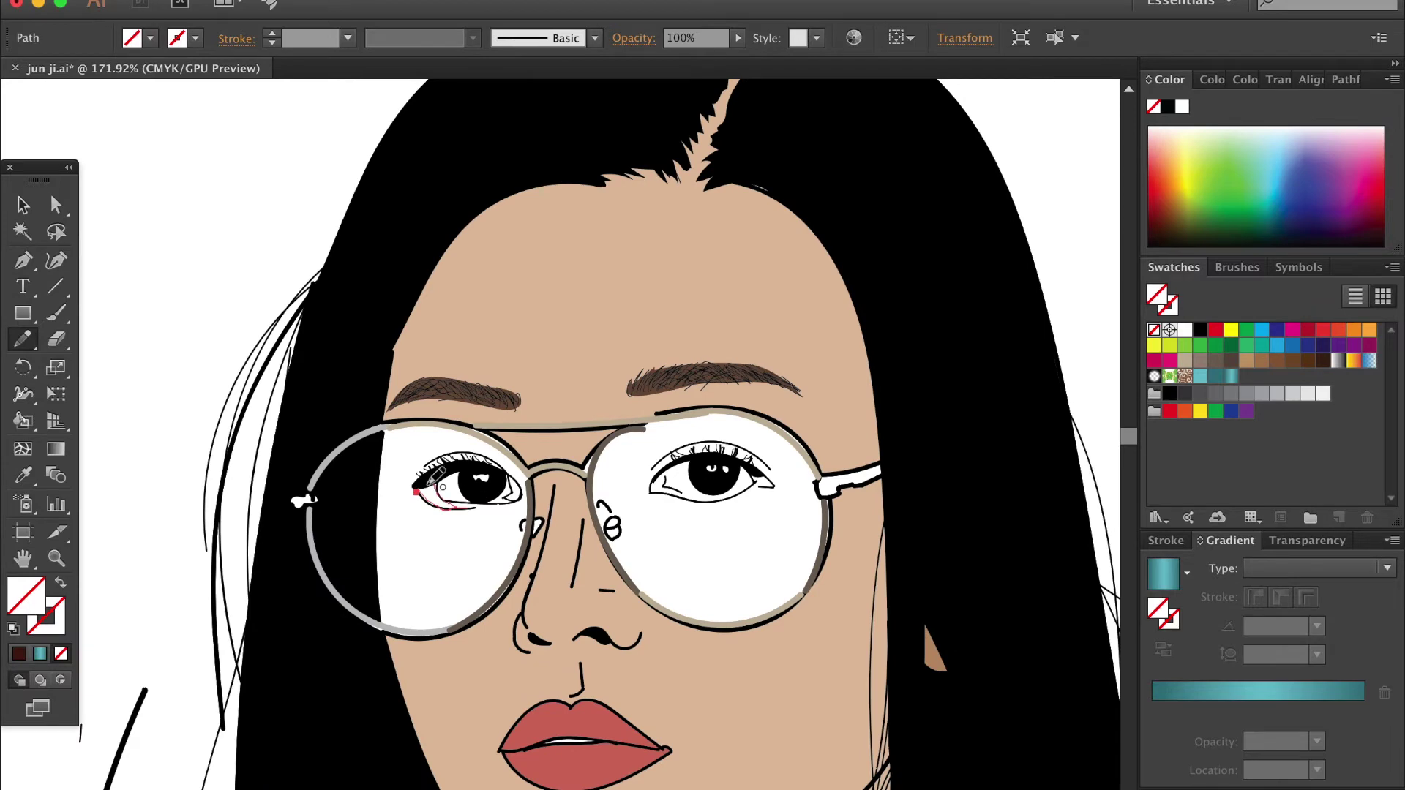
scroll(472, 497, up, 3)
key(n)
key(shift+x)
drag(517, 469, 524, 503)
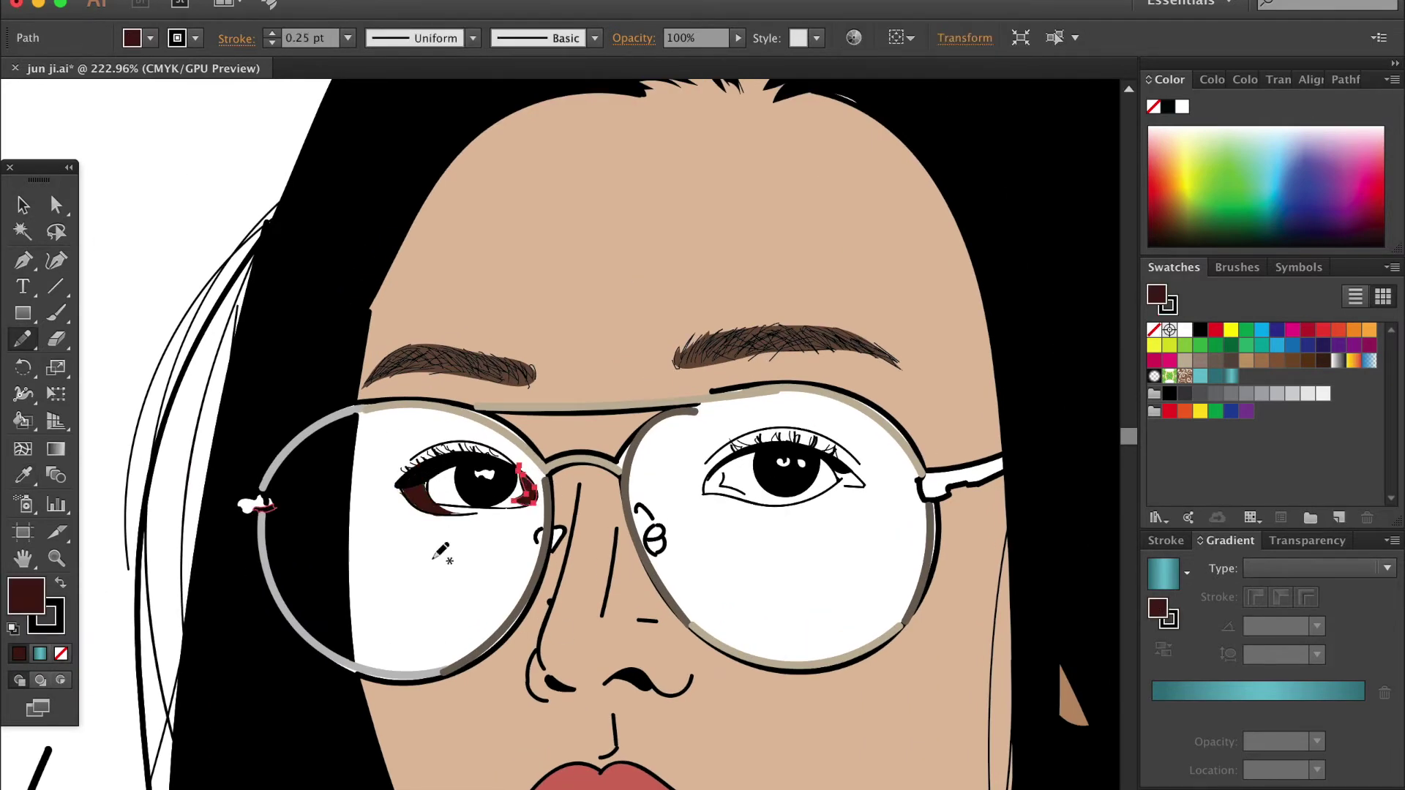
Step: Shade the right eye's outer and inner corners dark red-brown
scroll(678, 504, right, 2)
drag(688, 499, 677, 512)
scroll(681, 505, right, 2)
key(super+shift+a)
drag(779, 498, 747, 505)
key(shift+x)
key(v)
key(super+shift+a)
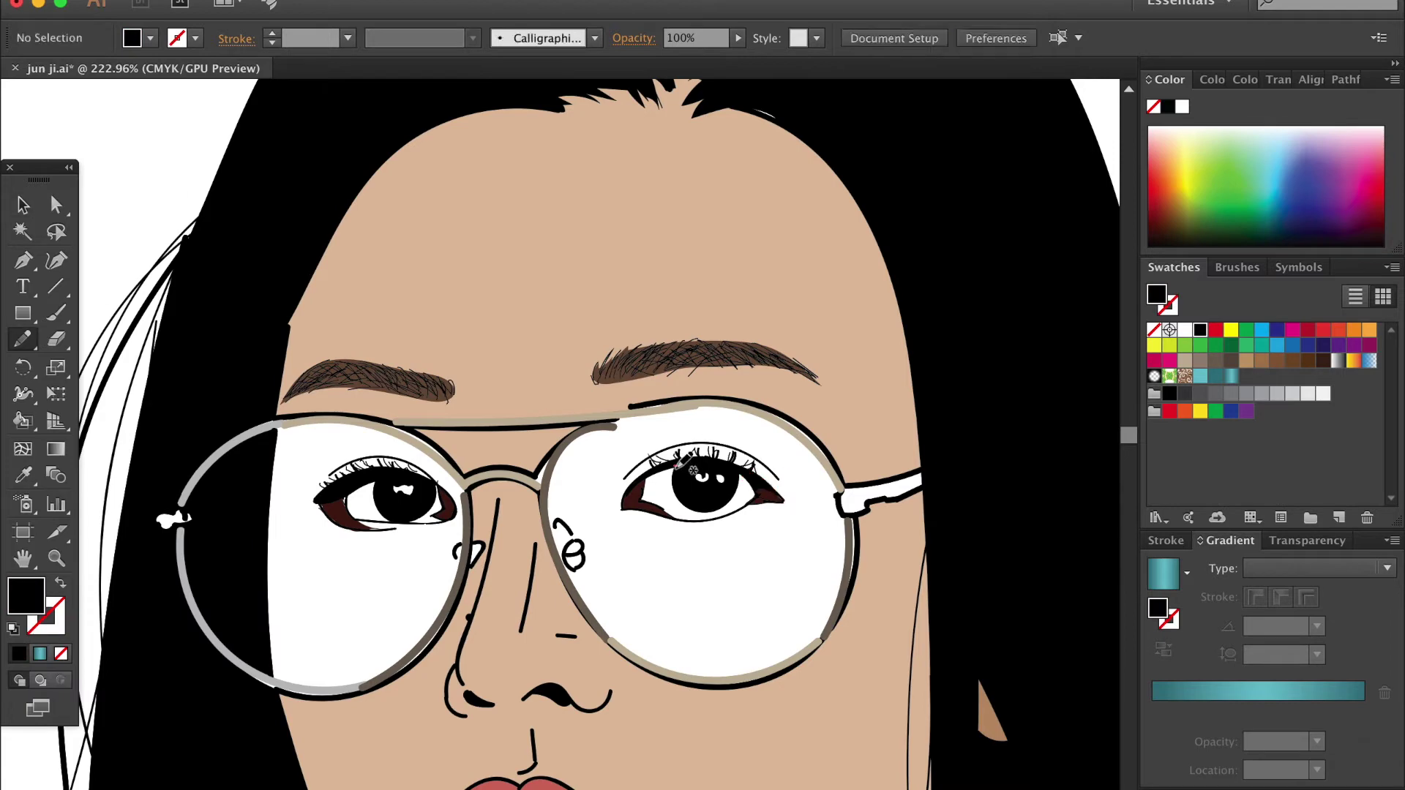
drag(673, 463, 640, 494)
Step: Add a white highlight in the right pupil
scroll(658, 512, right, 3)
scroll(658, 512, down, 1)
key(shift+x)
key(v)
key(super+shift+a)
key(n)
drag(608, 439, 622, 450)
Step: Merge shapes with the Shape Builder and select the left eyebrow
key(super+shift+a)
key(shift+m)
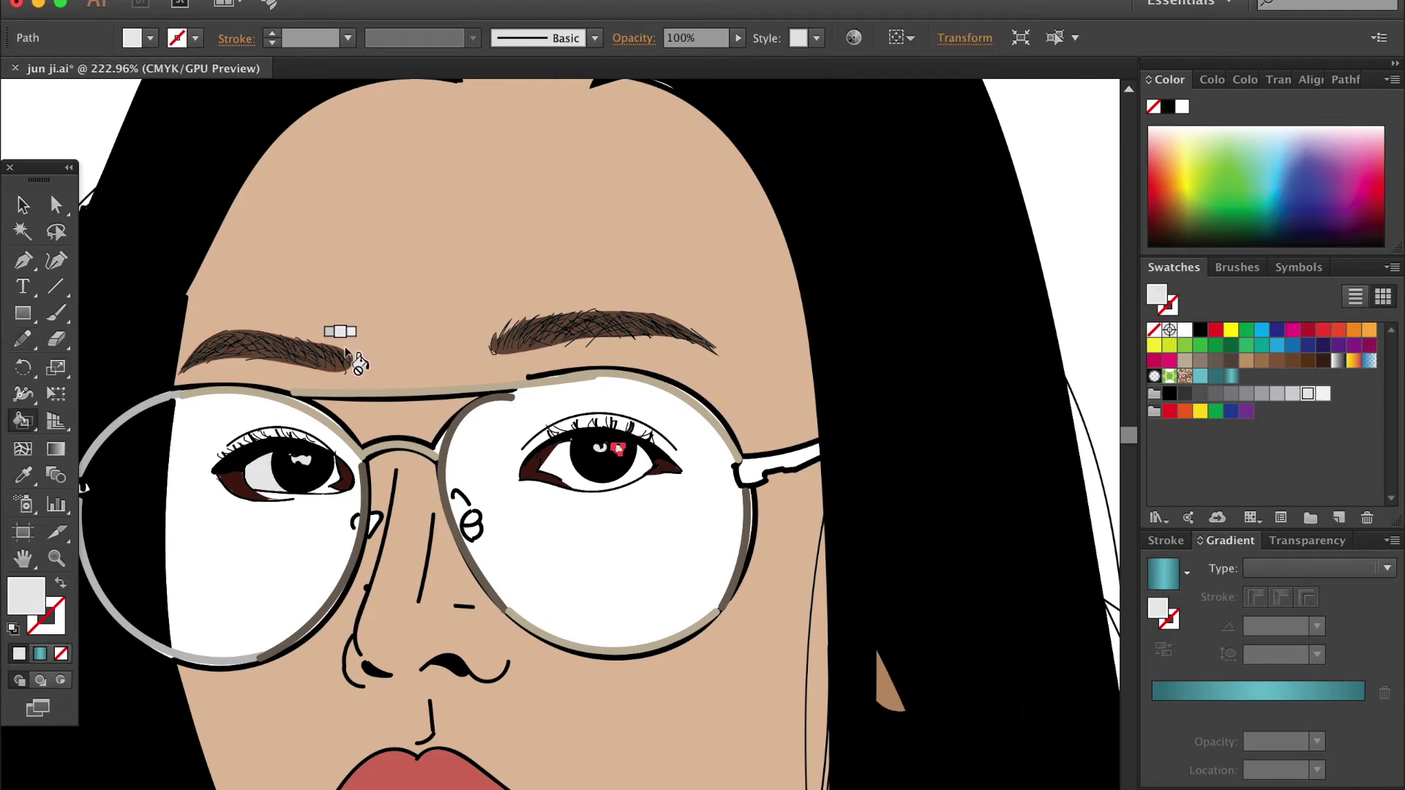
scroll(337, 496, down, 3)
key(v)
click(1292, 361)
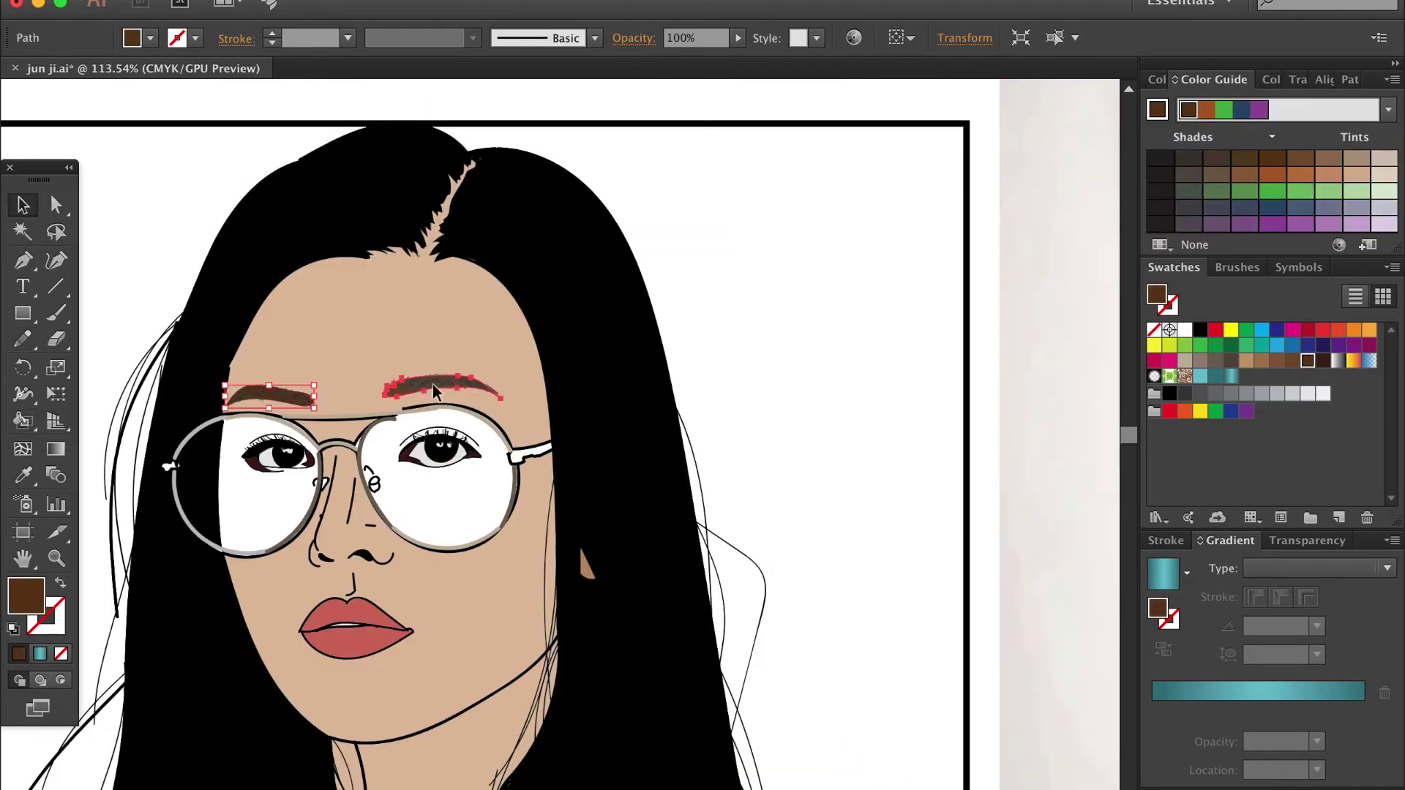
Step: Extend the left eyebrow tip and add a small brown shape on the nose bridge
click(433, 384)
click(270, 395)
scroll(193, 450, up, 5)
key(n)
drag(551, 291, 531, 316)
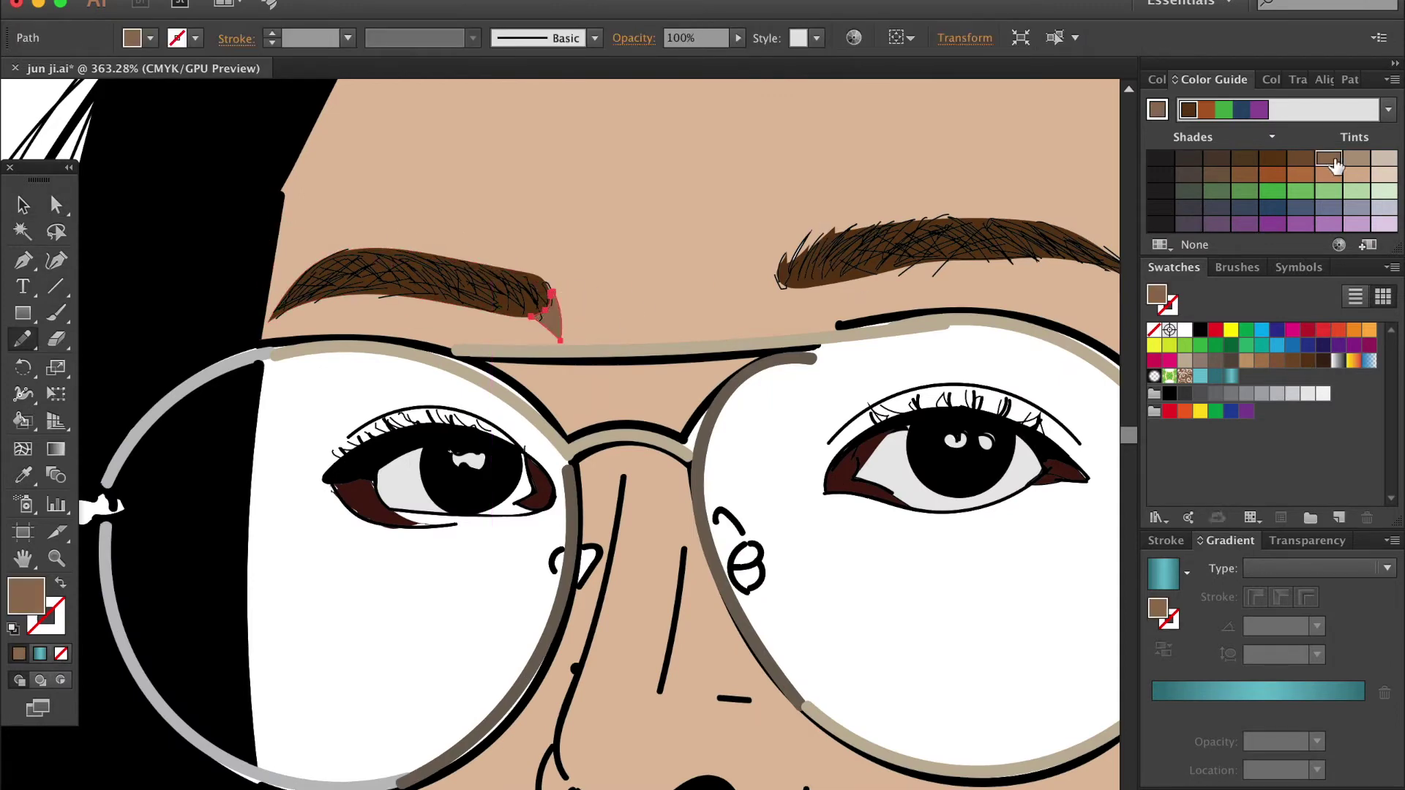
drag(589, 420, 599, 406)
Step: Sample a darker brown and draw shadows beside the left brow and along the left cheek
key(i)
click(637, 409)
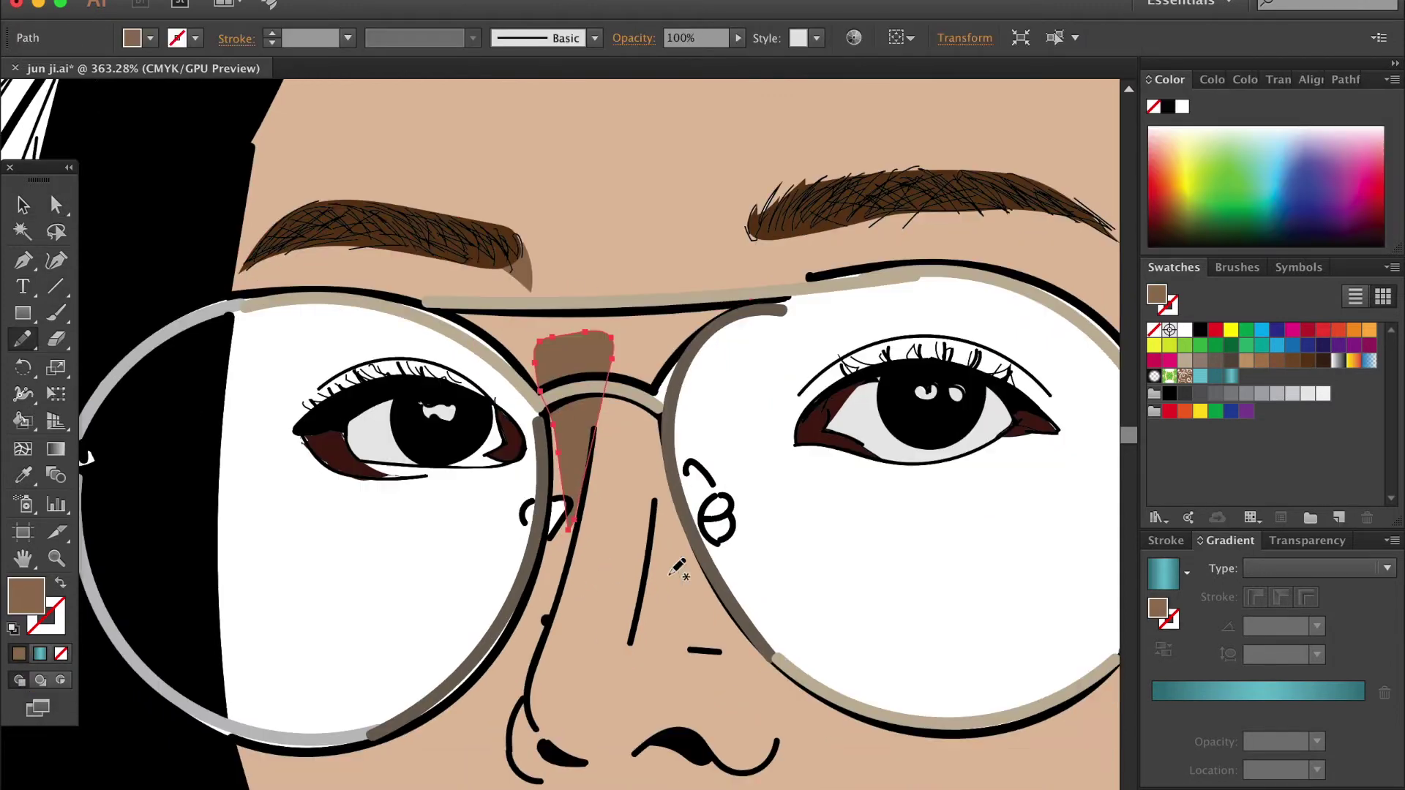
scroll(512, 439, down, 4)
scroll(512, 439, down, 4)
click(1211, 79)
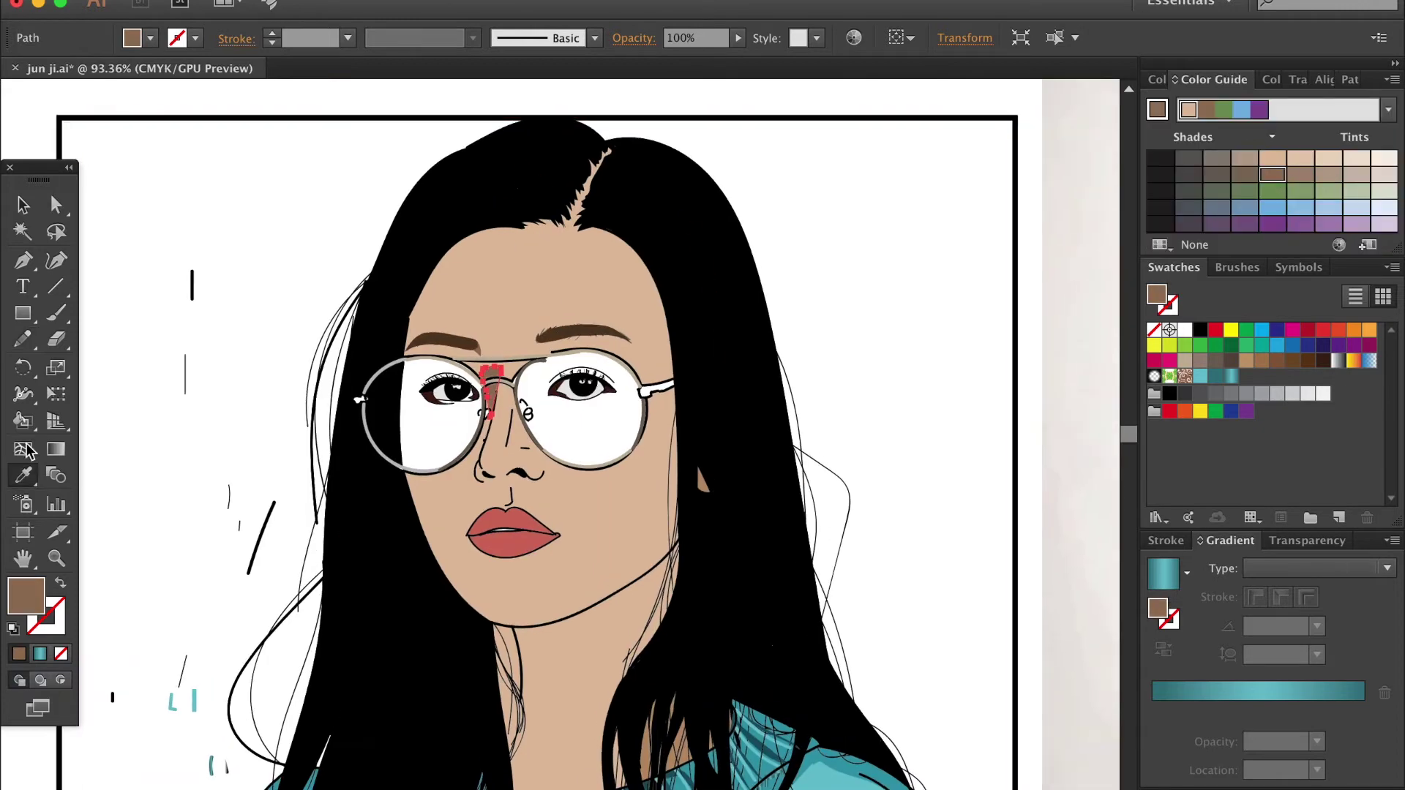
drag(612, 428, 429, 395)
drag(317, 341, 319, 338)
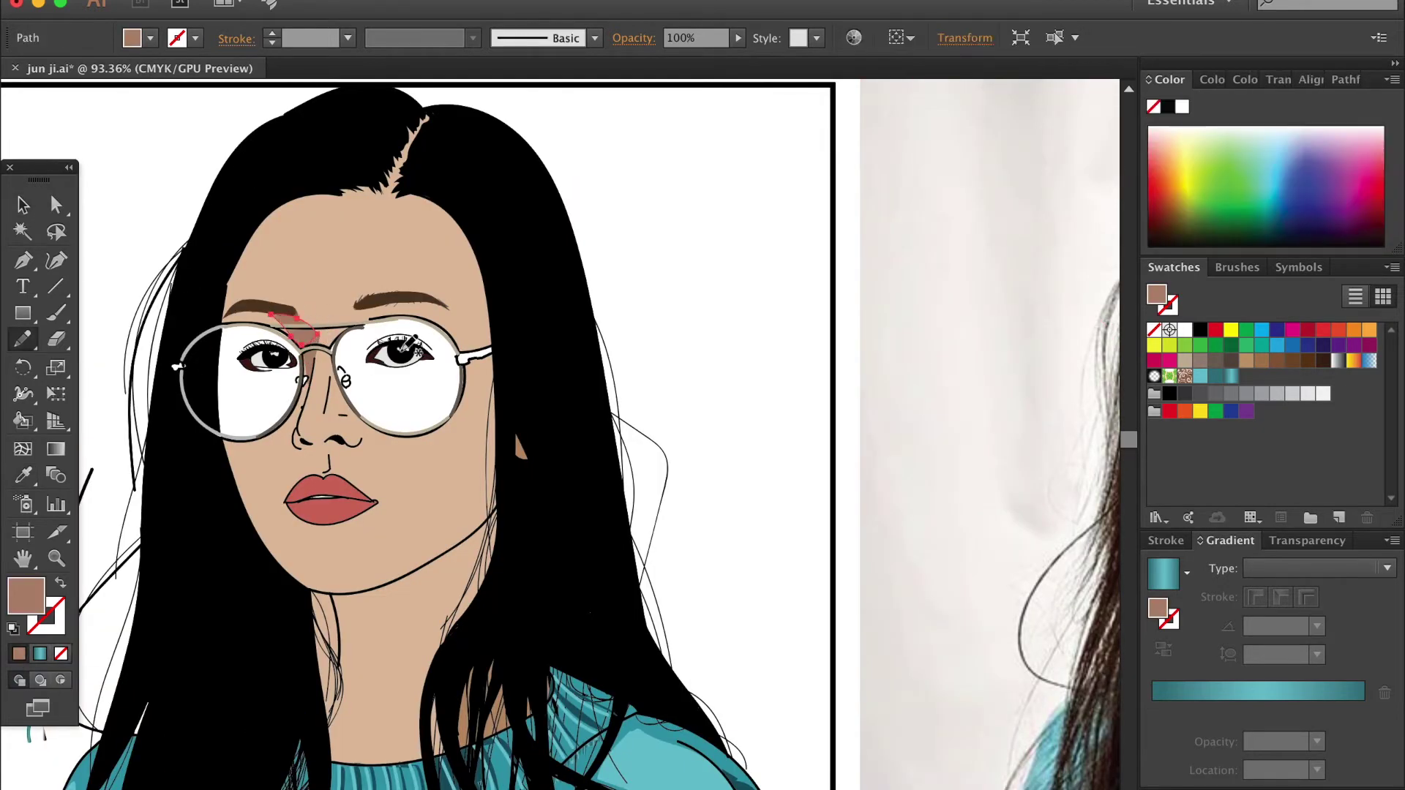
key(ctrl+shift+a)
drag(266, 441, 255, 511)
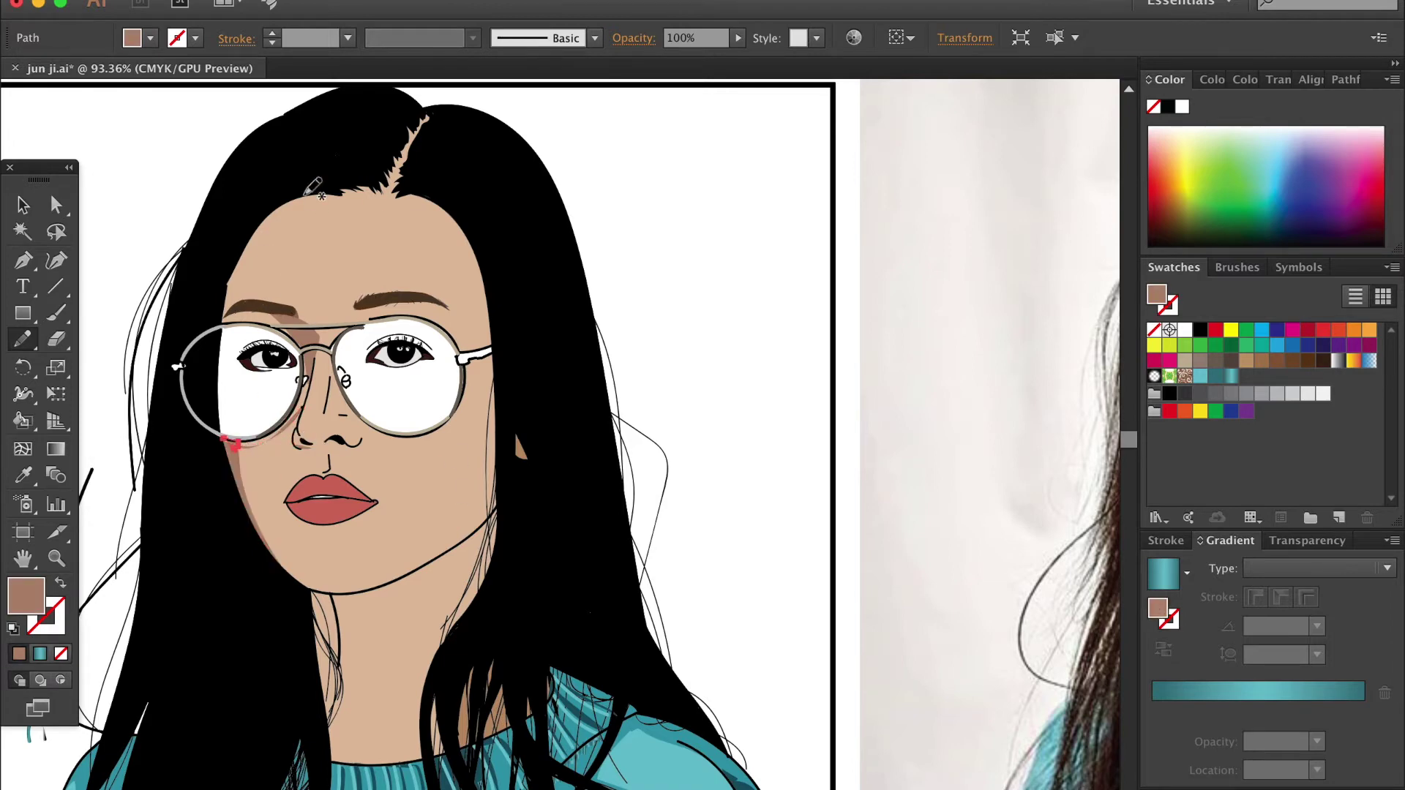
Step: Trace brown shadow shapes along the hairline on both sides of the face
drag(342, 188, 377, 186)
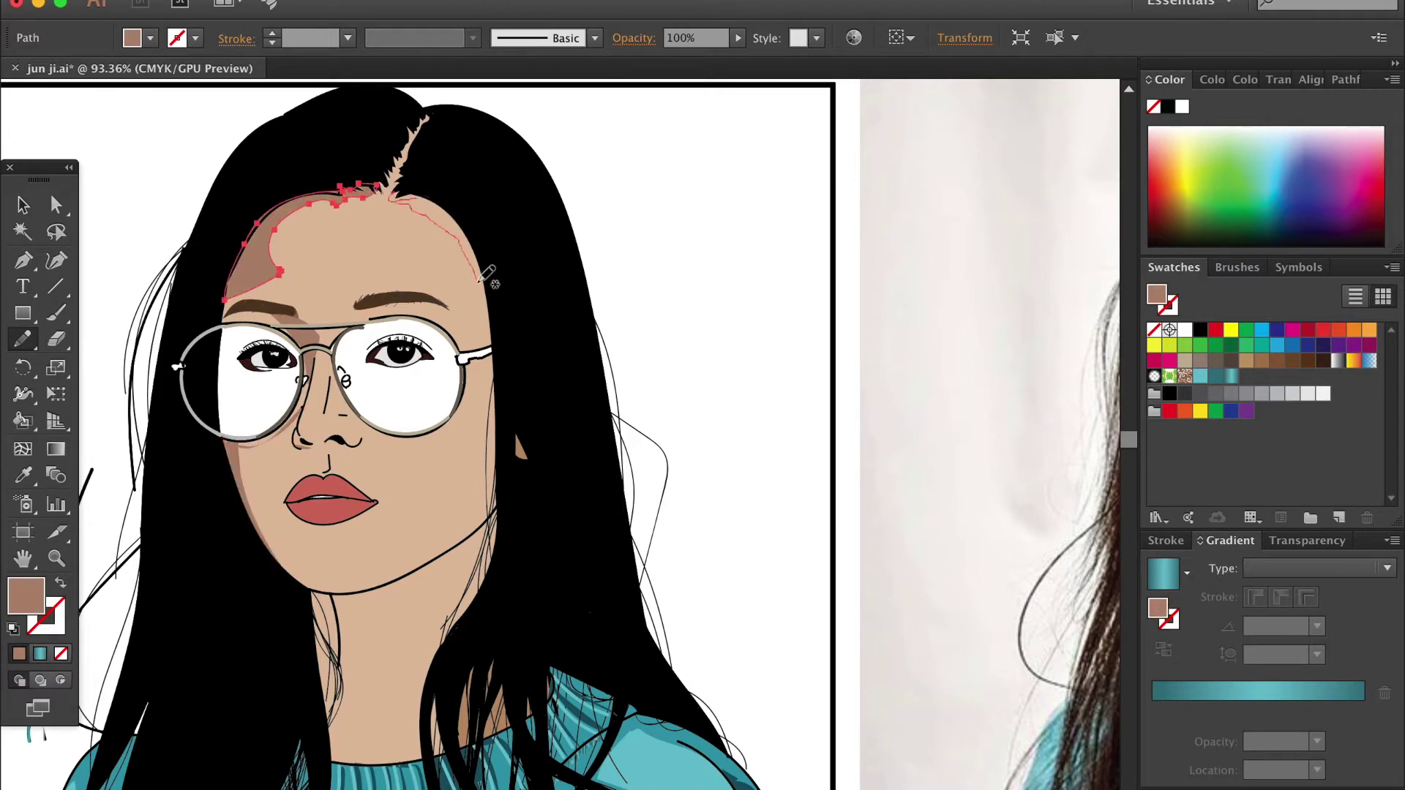
drag(474, 252, 479, 256)
mouse_move(395, 194)
mouse_down()
mouse_move(495, 260)
mouse_move(489, 349)
mouse_up()
ctrl+click(789, 452)
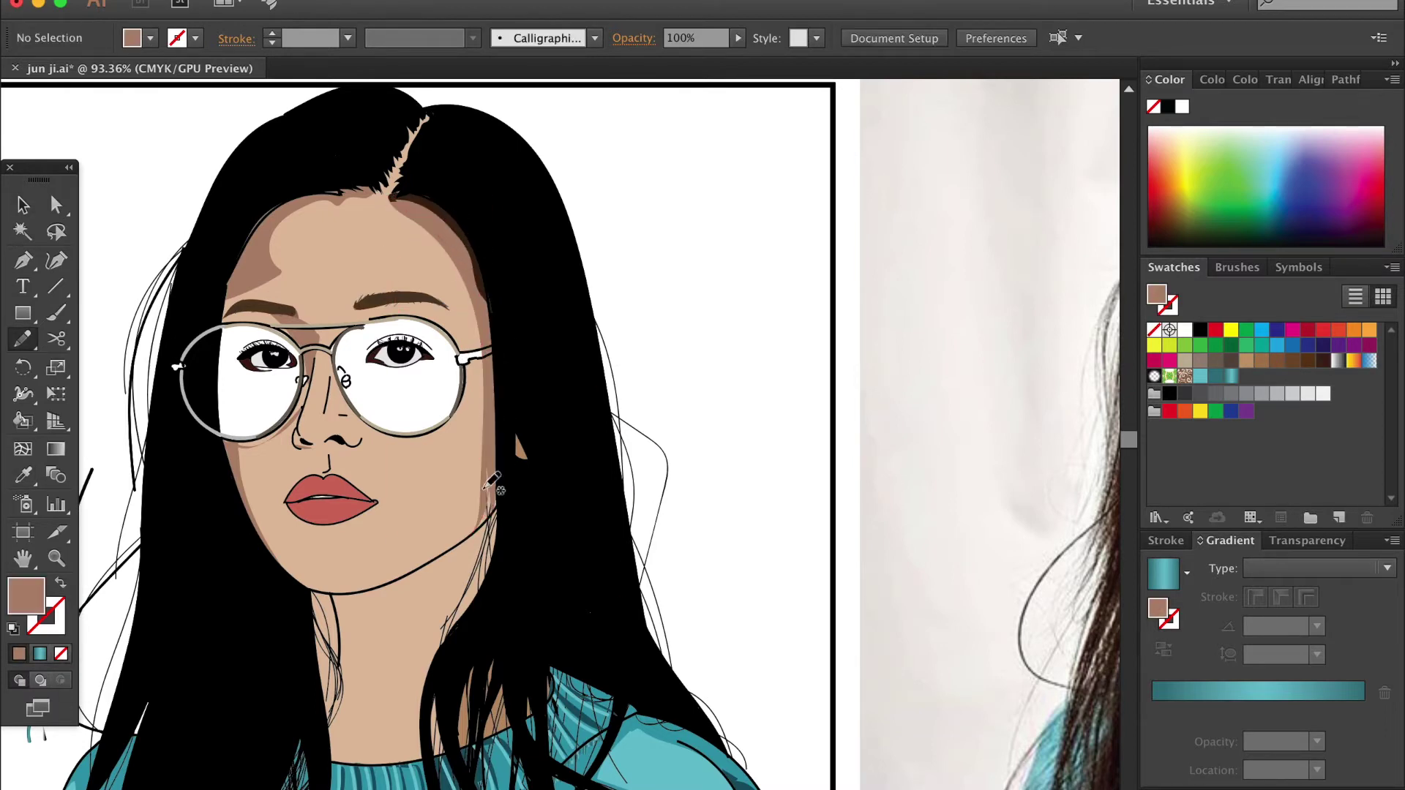
key(v)
click(721, 251)
drag(491, 333, 475, 533)
Step: Add shadows beside the nose and under the lower lip, and sample the jaw shadow colour
drag(328, 454, 329, 457)
key(v)
drag(339, 524, 340, 526)
ctrl+click(263, 527)
key(i)
click(299, 571)
Step: Draw tan shadow shapes along the left side of the neck and the chin
drag(313, 594, 337, 670)
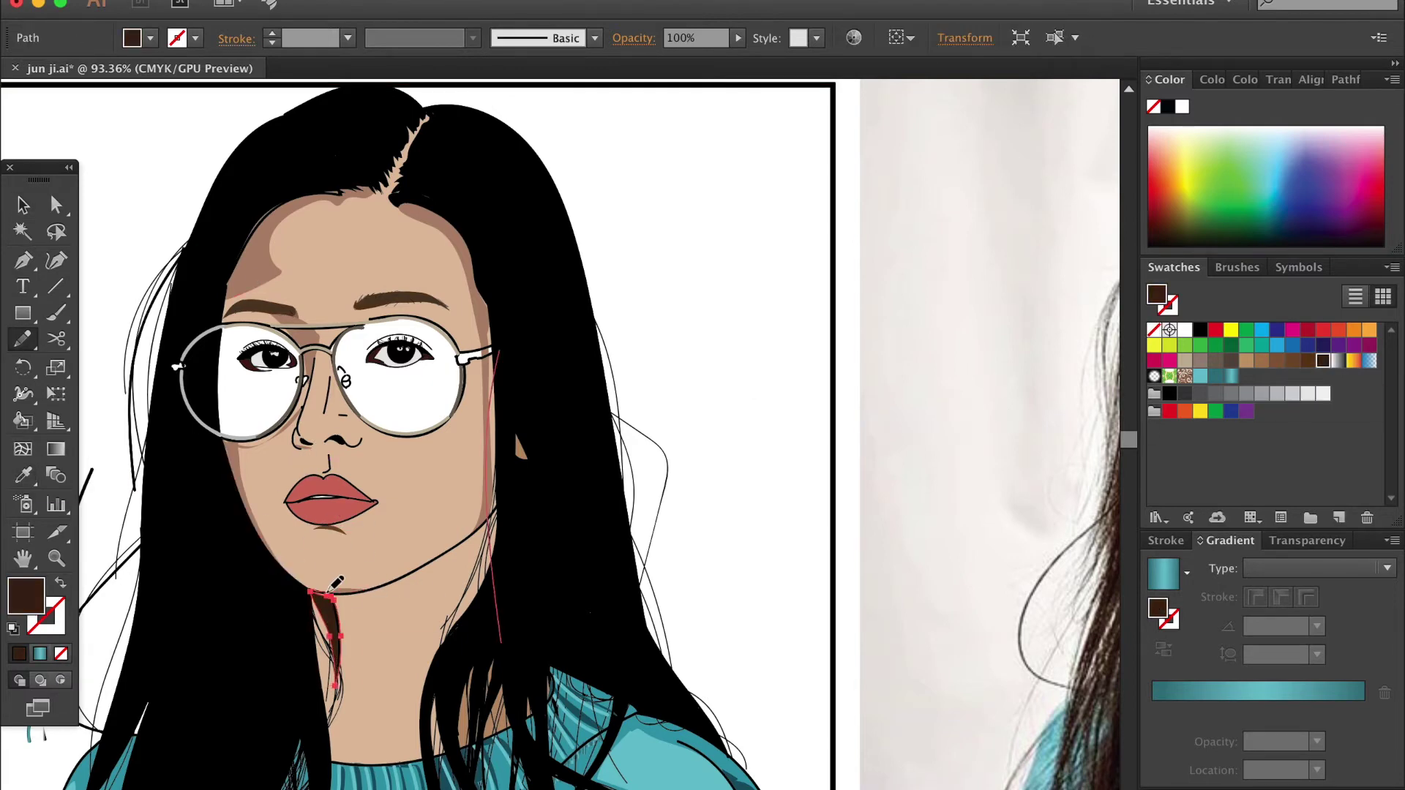
drag(320, 595, 362, 594)
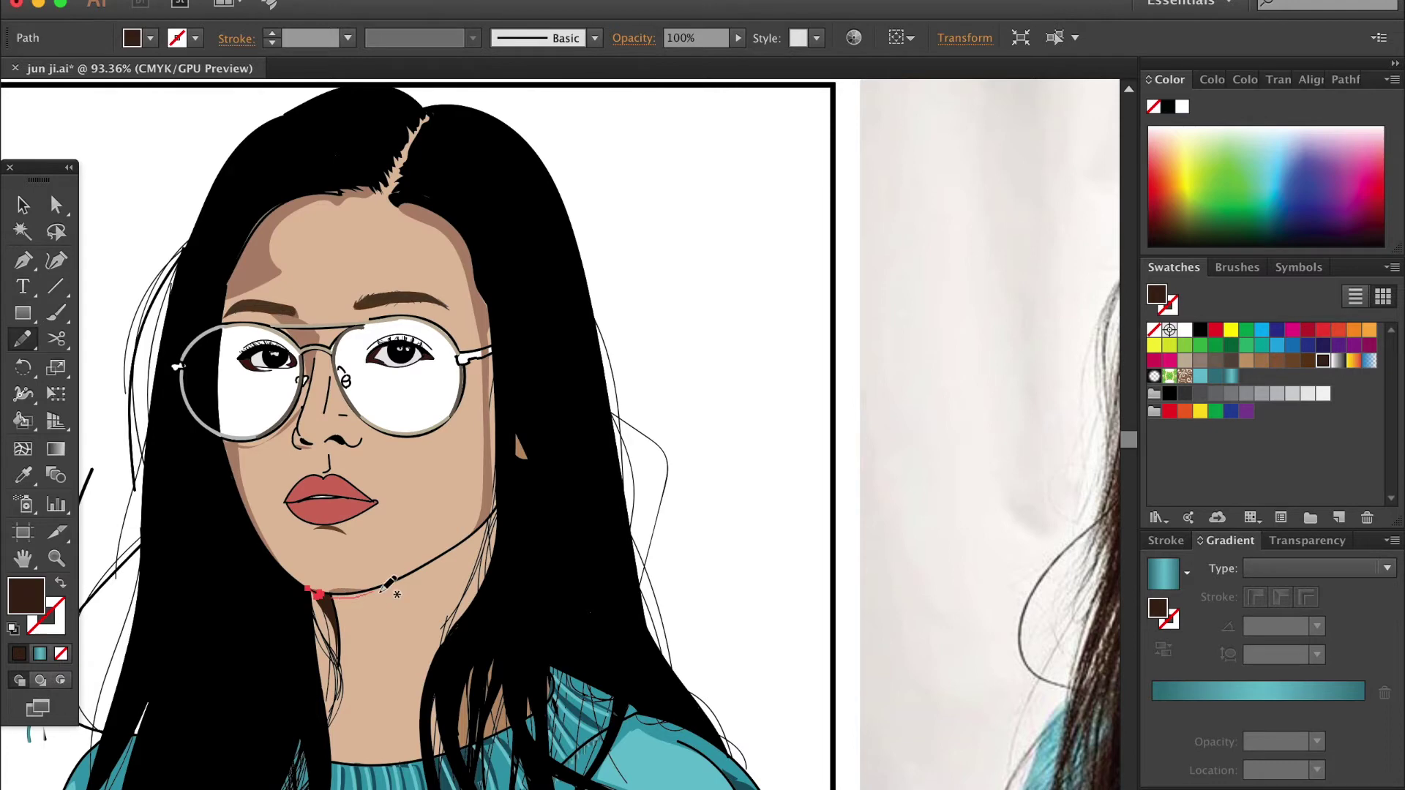
scroll(361, 638, down, 2)
key(ctrl+shift+a)
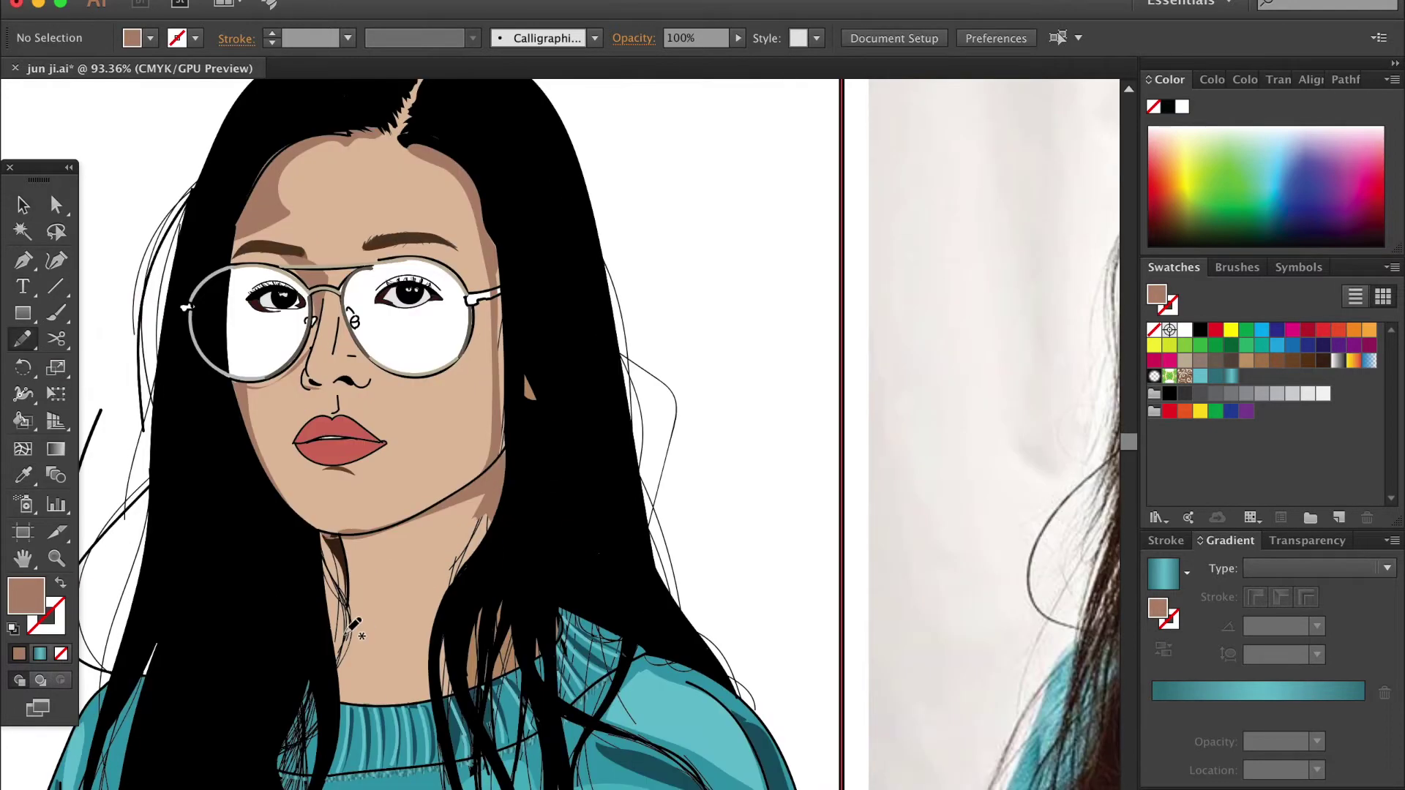
key(slash)
key(comma)
key(ctrl+shift+a)
key(slash)
drag(412, 650, 416, 693)
key(comma)
key(ctrl+shift+a)
Step: Draw pale highlight shapes on the chin and along the nose bridge
drag(329, 496, 359, 480)
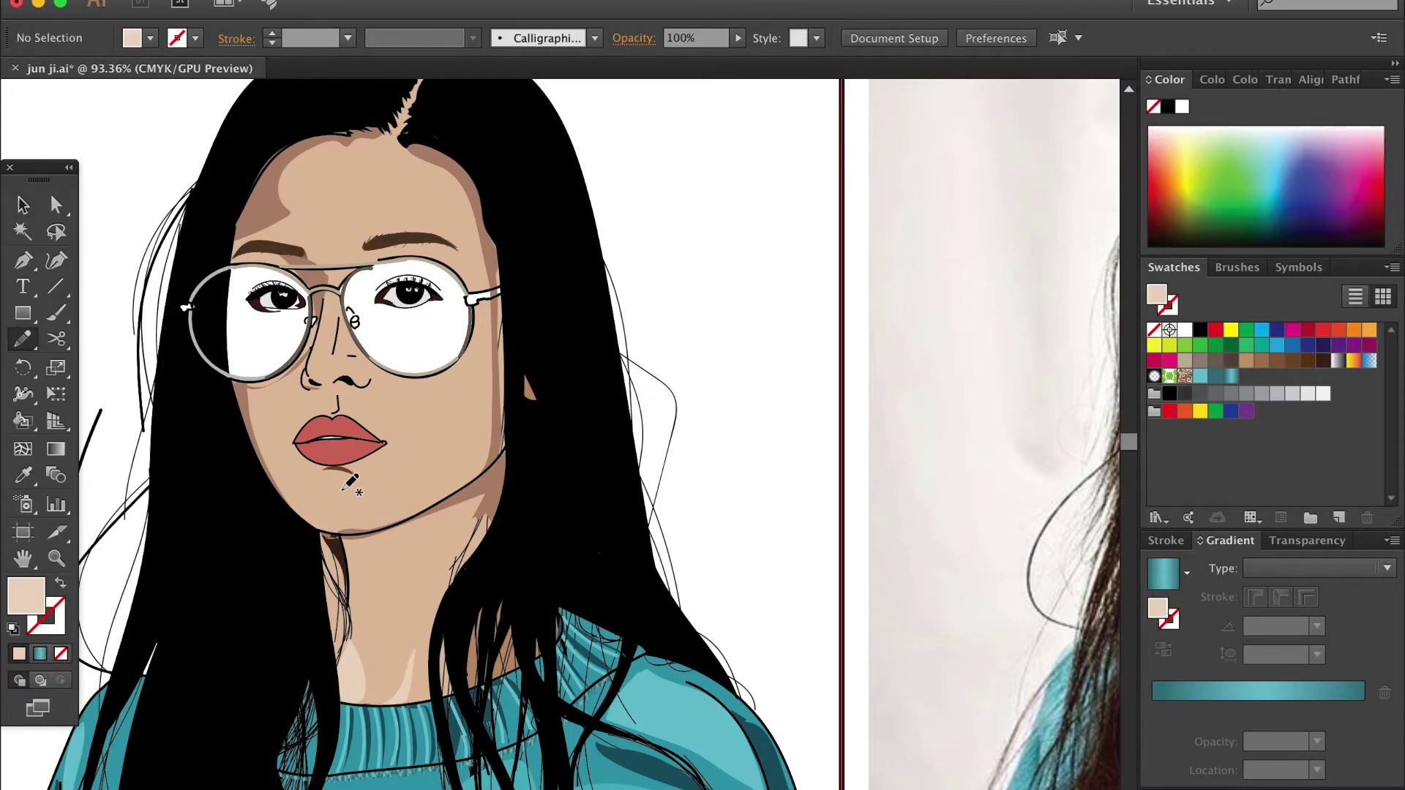
drag(341, 504, 356, 500)
key(ctrl+z)
key(ctrl+shift+a)
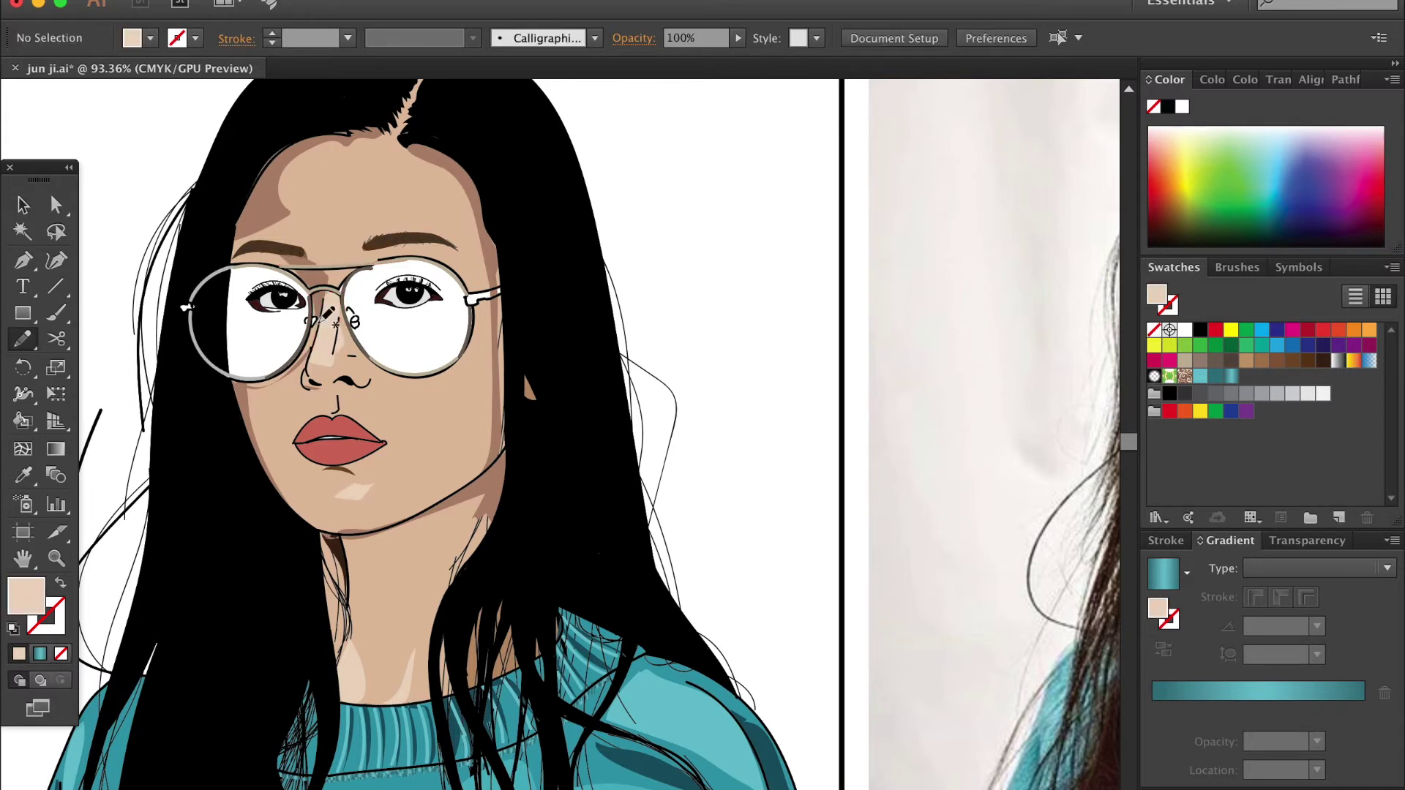
drag(322, 344, 359, 265)
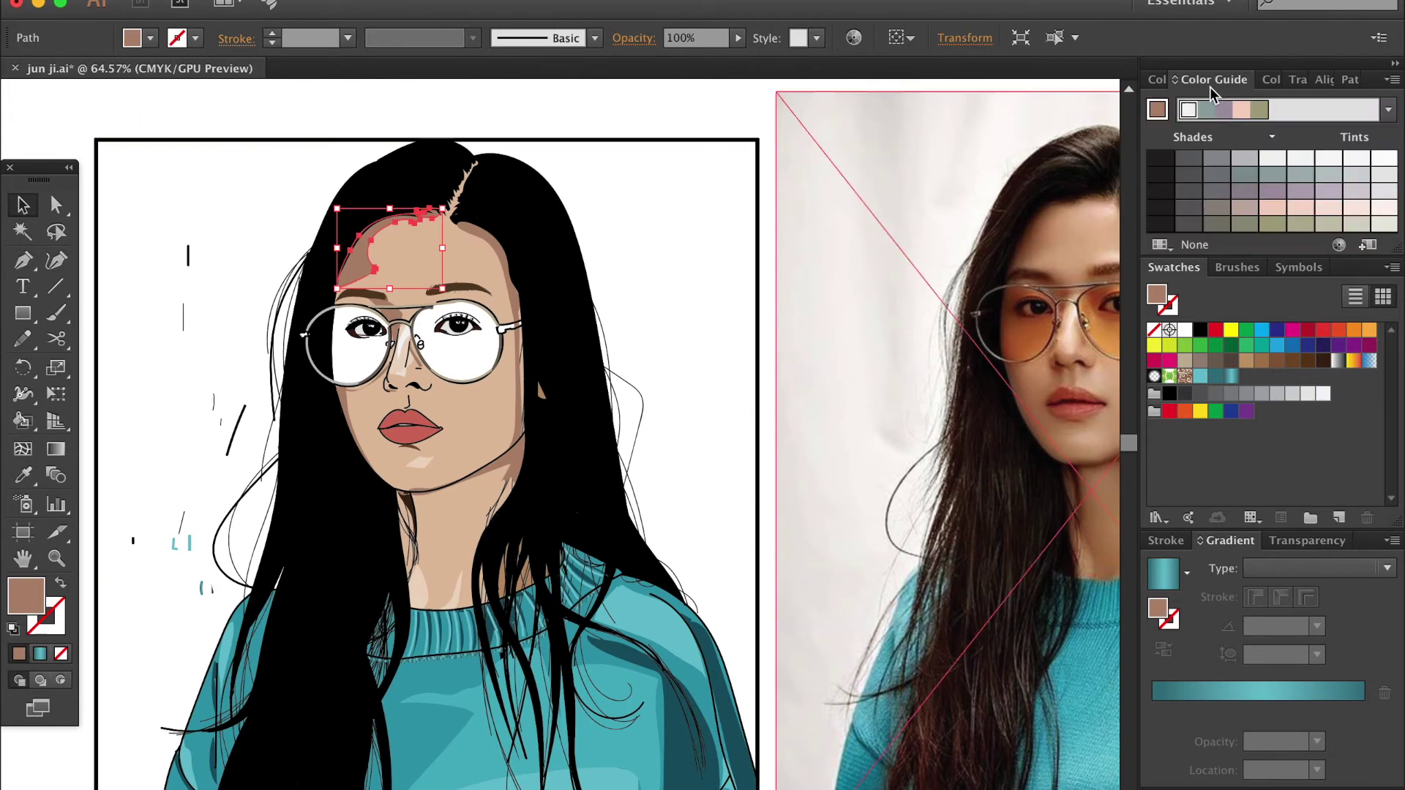
Step: Recolour the face shapes to a lighter peach tone
click(1299, 168)
click(1157, 79)
click(410, 253)
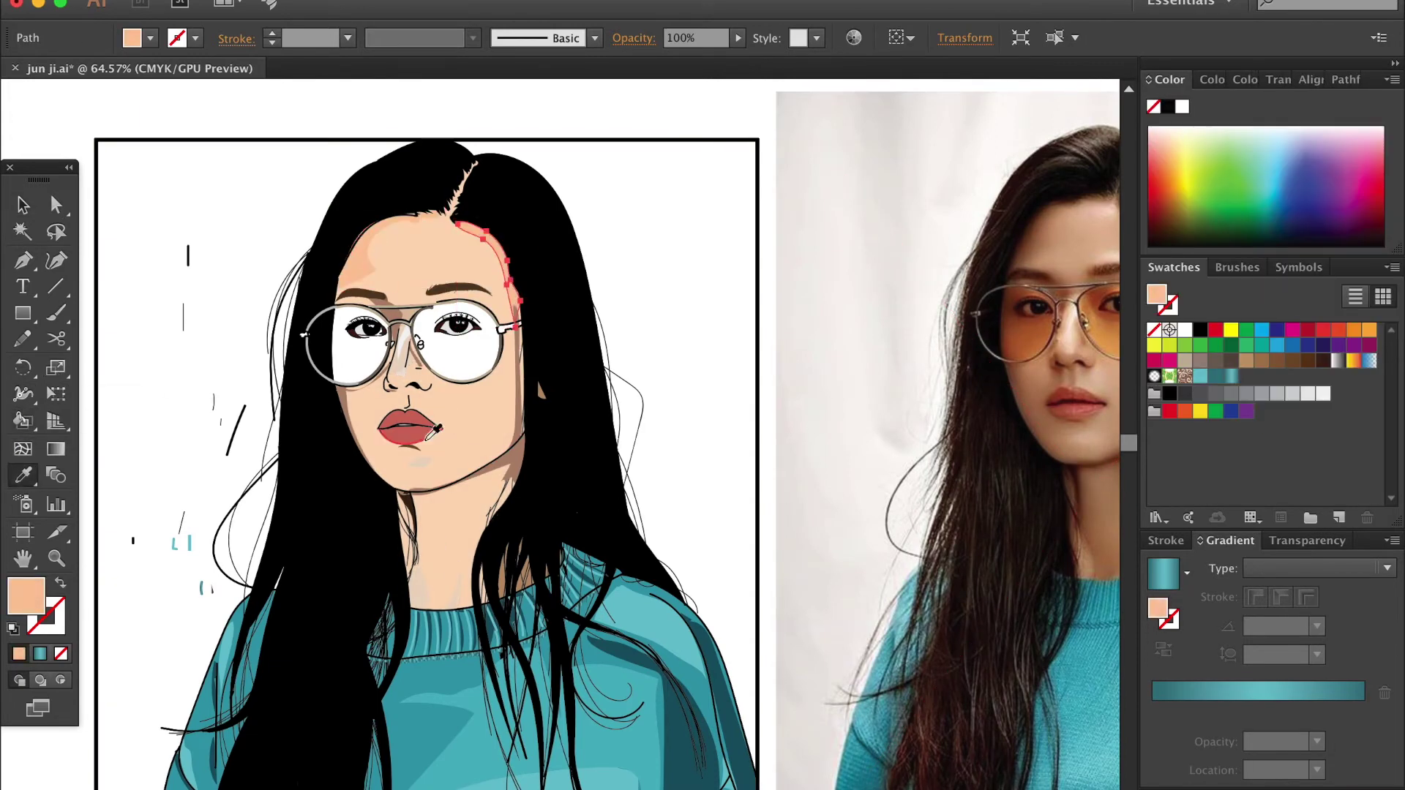
ctrl+click(516, 381)
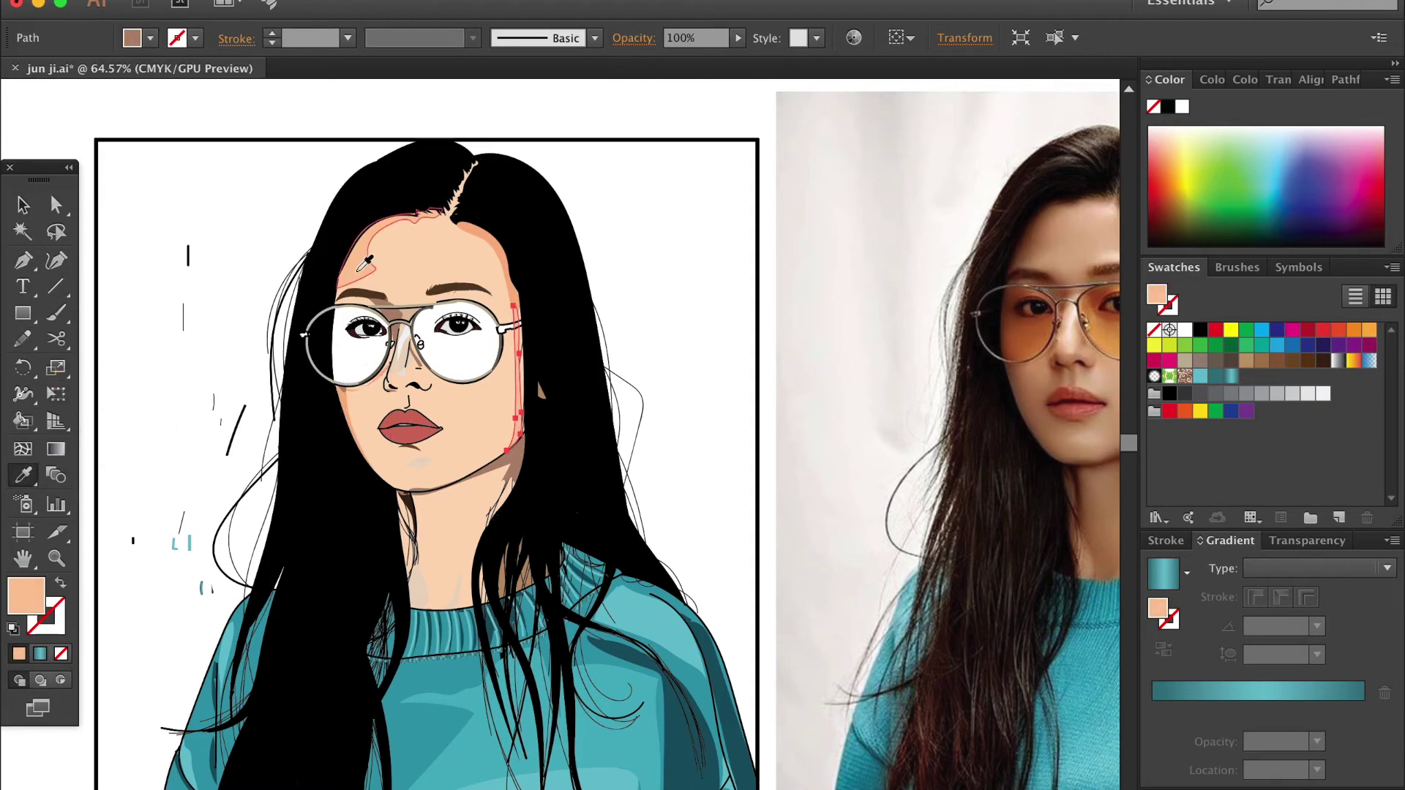
scroll(366, 263, up, 5)
Step: Give the nose highlight shape a new colour through the Color Picker
ctrl+click(414, 217)
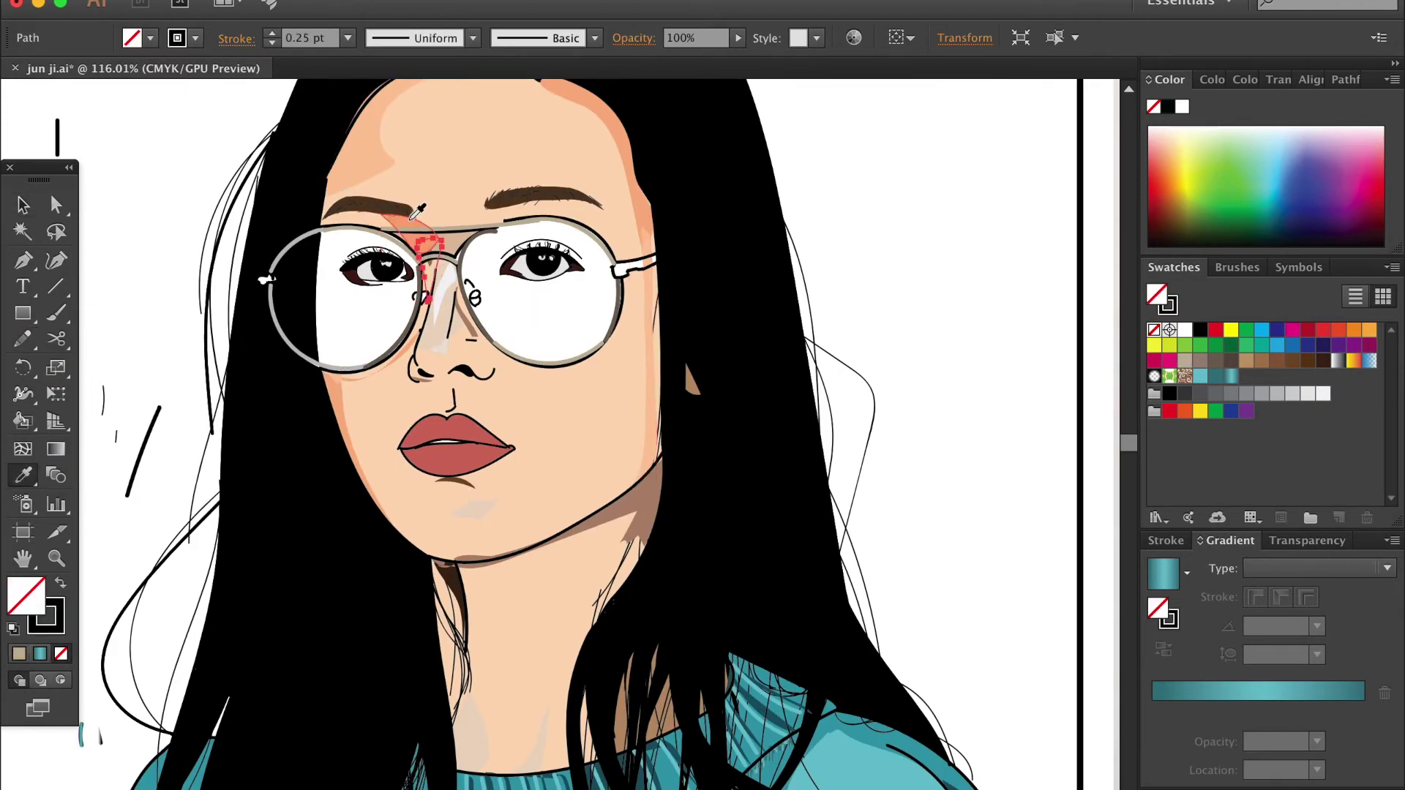
scroll(417, 212, up, 4)
ctrl+click(209, 518)
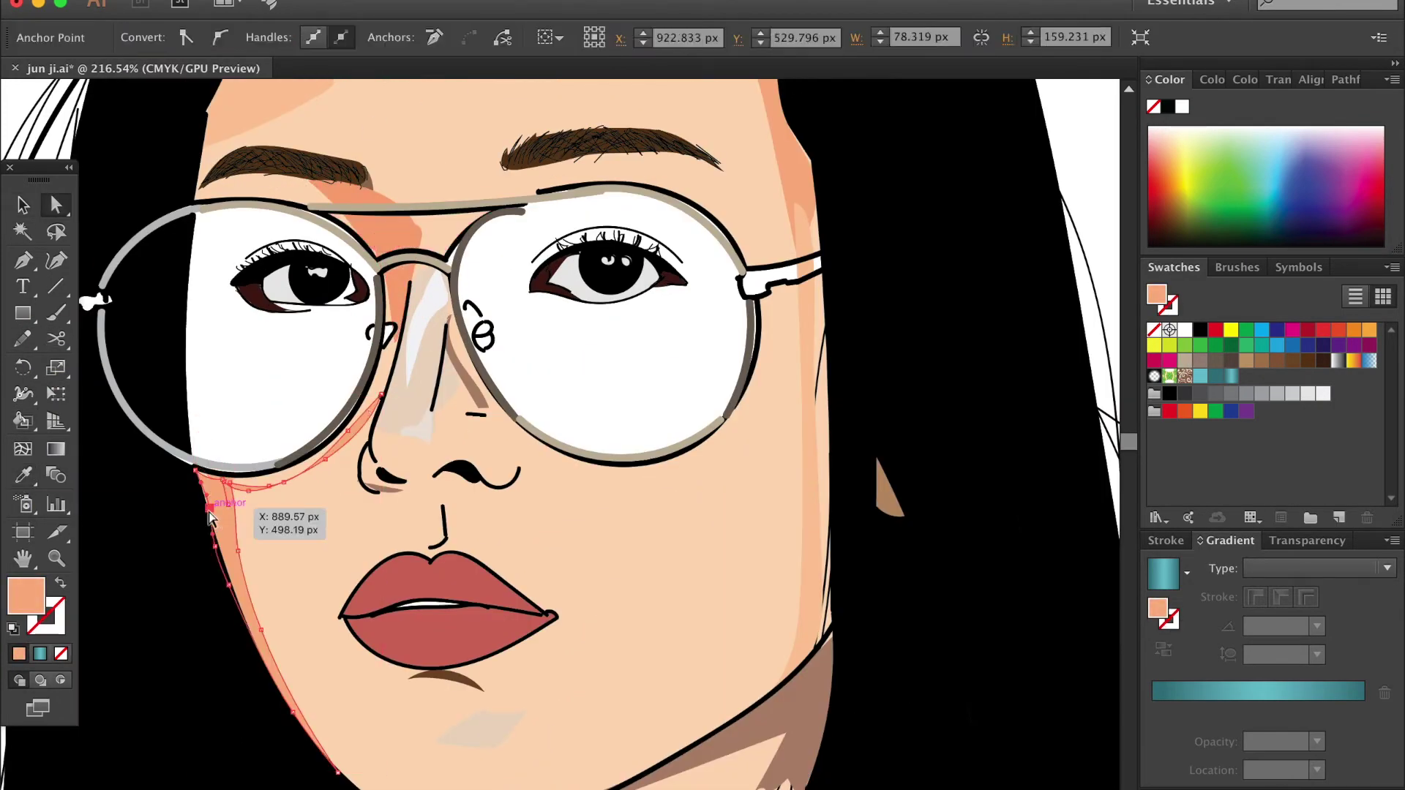
ctrl+click(432, 344)
click(1304, 110)
double_click(1157, 110)
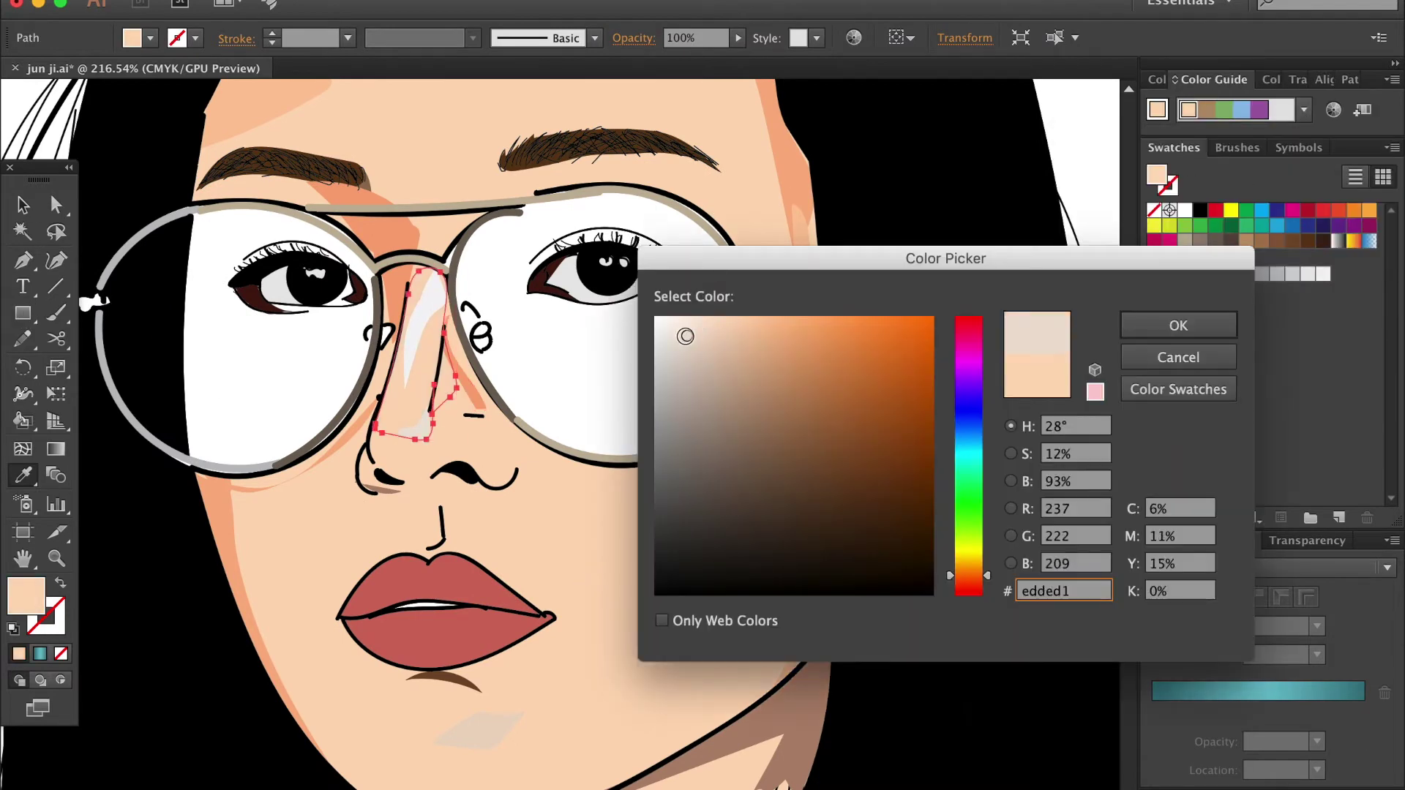
click(1178, 325)
Step: Draw orange shading along the left glasses rim beside the nose
scroll(512, 439, down, 3)
click(543, 644)
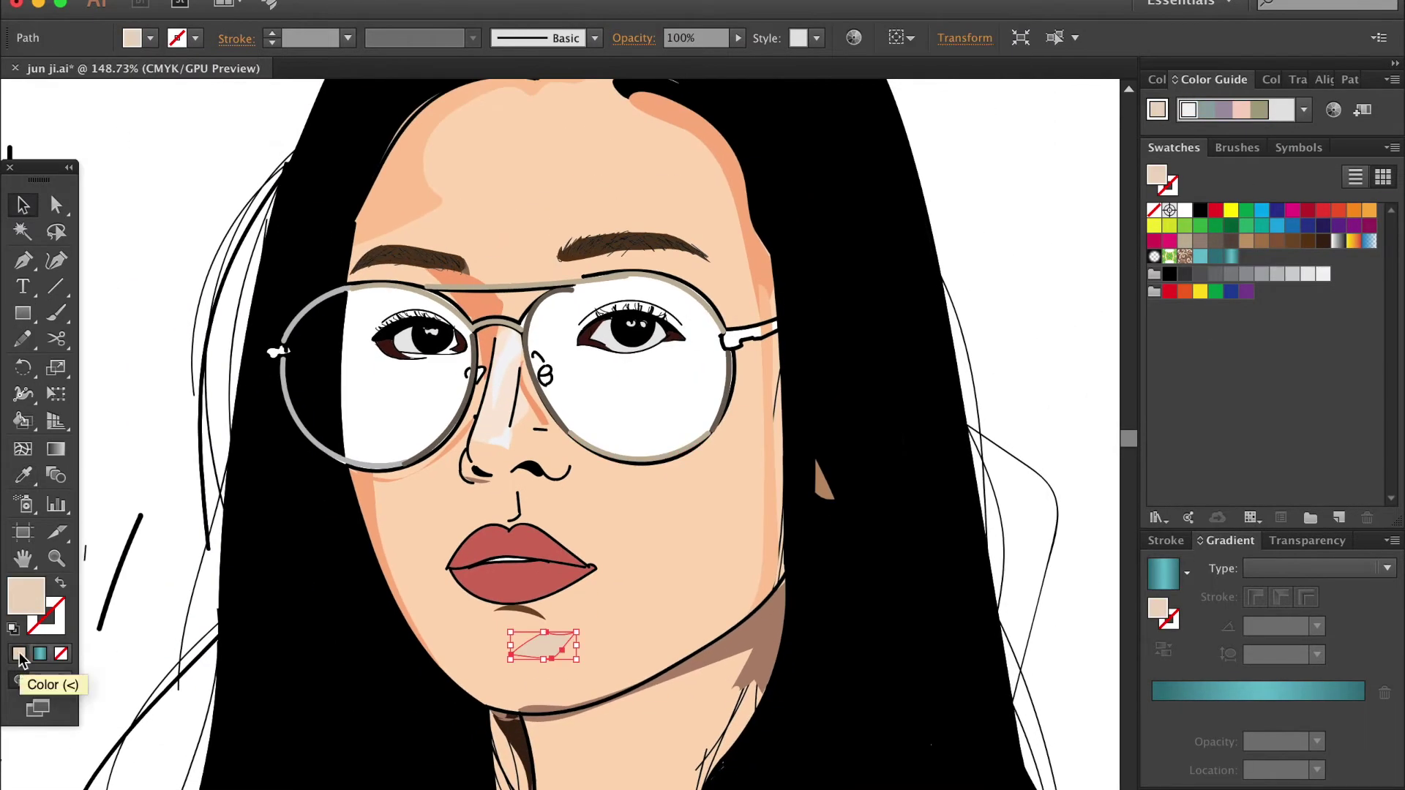
key(n)
drag(278, 359, 472, 468)
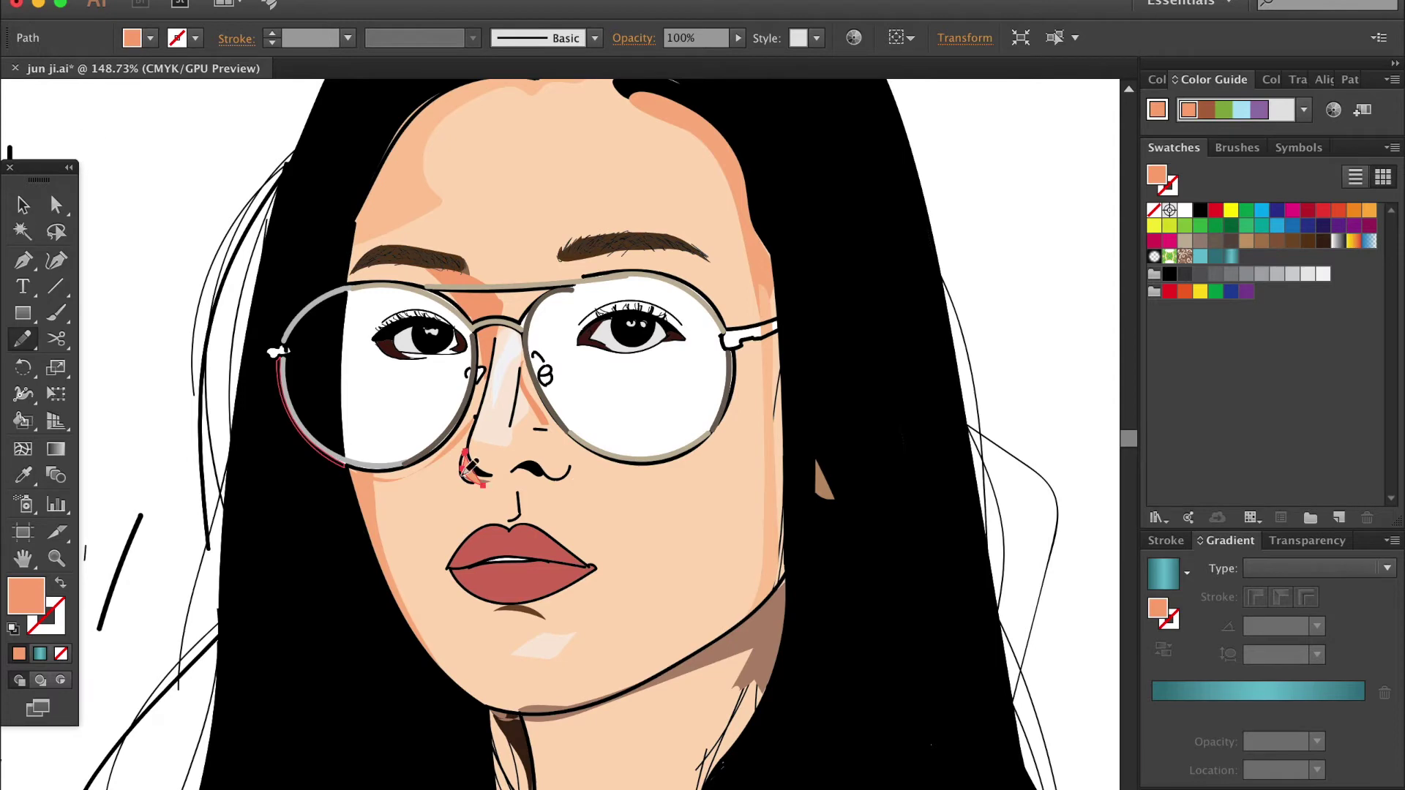
scroll(472, 468, down, 4)
key(v)
click(860, 313)
Step: Cover the light hair parting with black Pencil shapes
scroll(860, 312, up, 2)
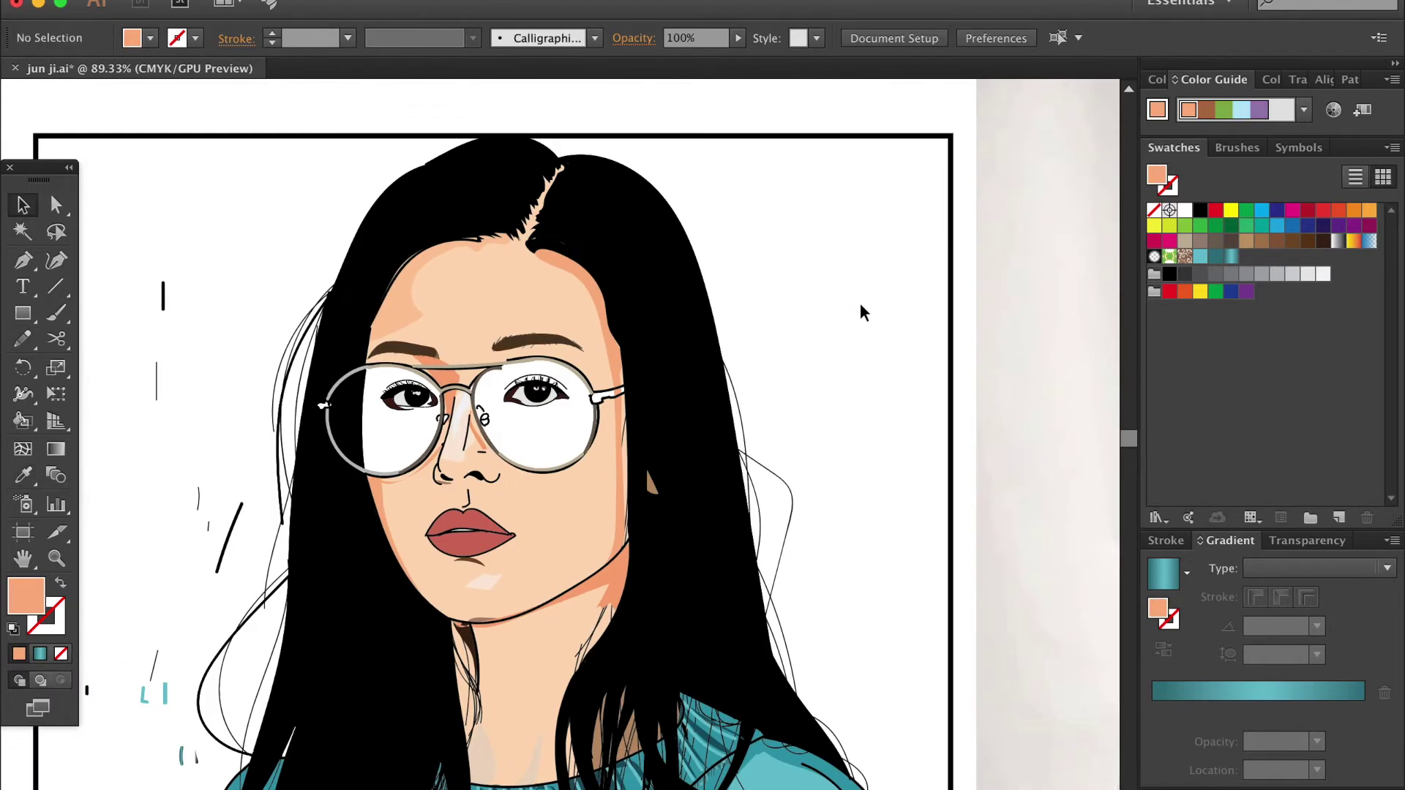
key(n)
drag(563, 158, 541, 235)
drag(560, 164, 538, 242)
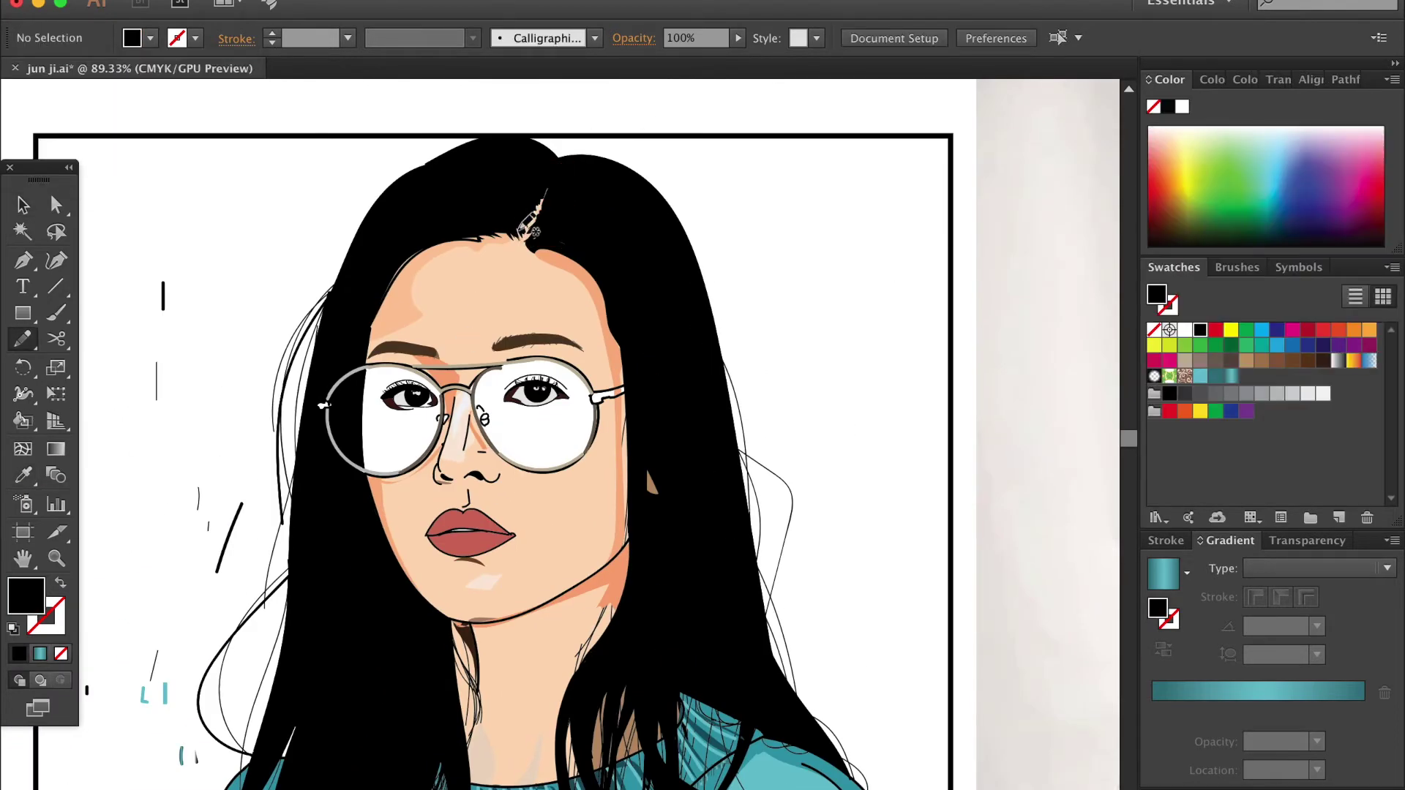
scroll(492, 250, up, 3)
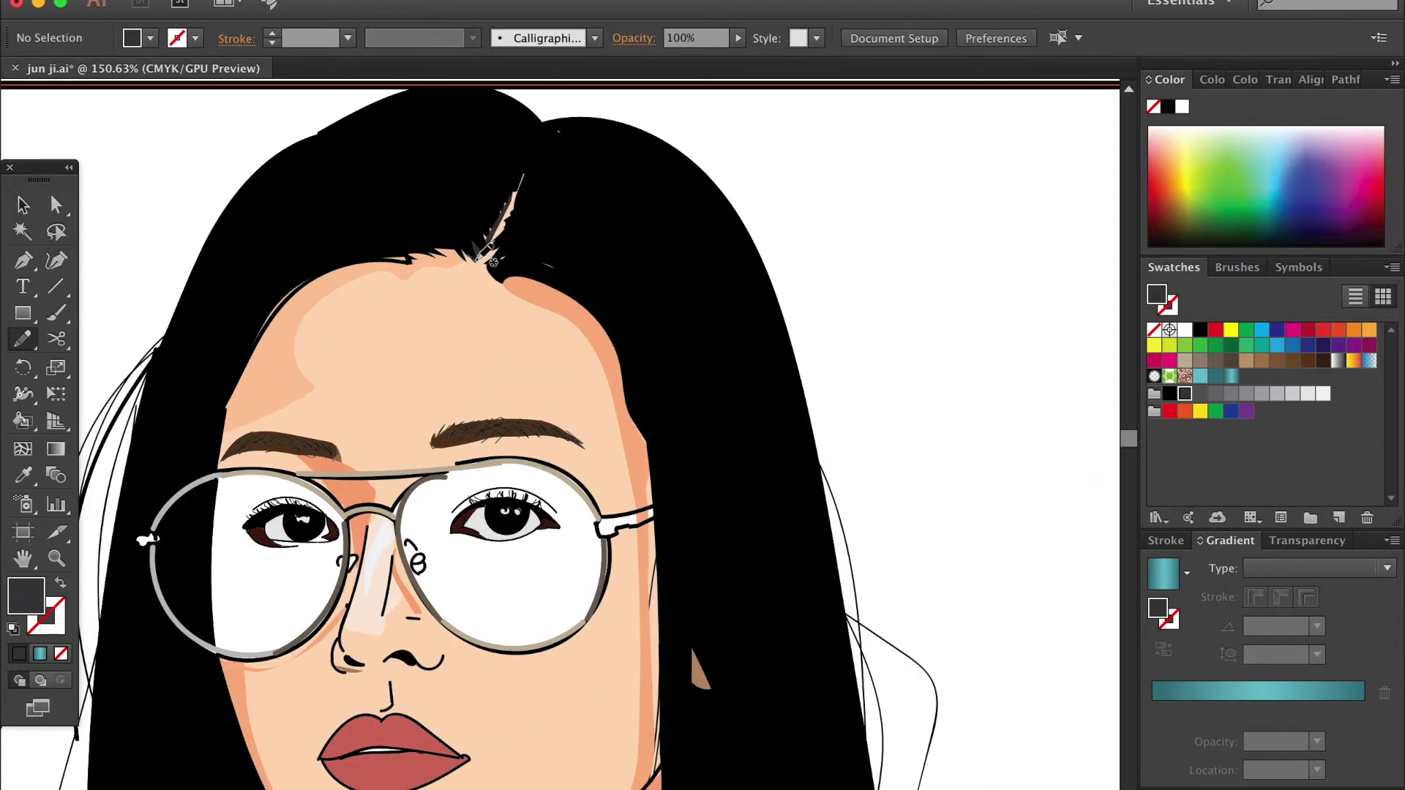
Step: Swap to a black stroke with the Paintbrush to add fine hair strands
key(shift+x)
key(b)
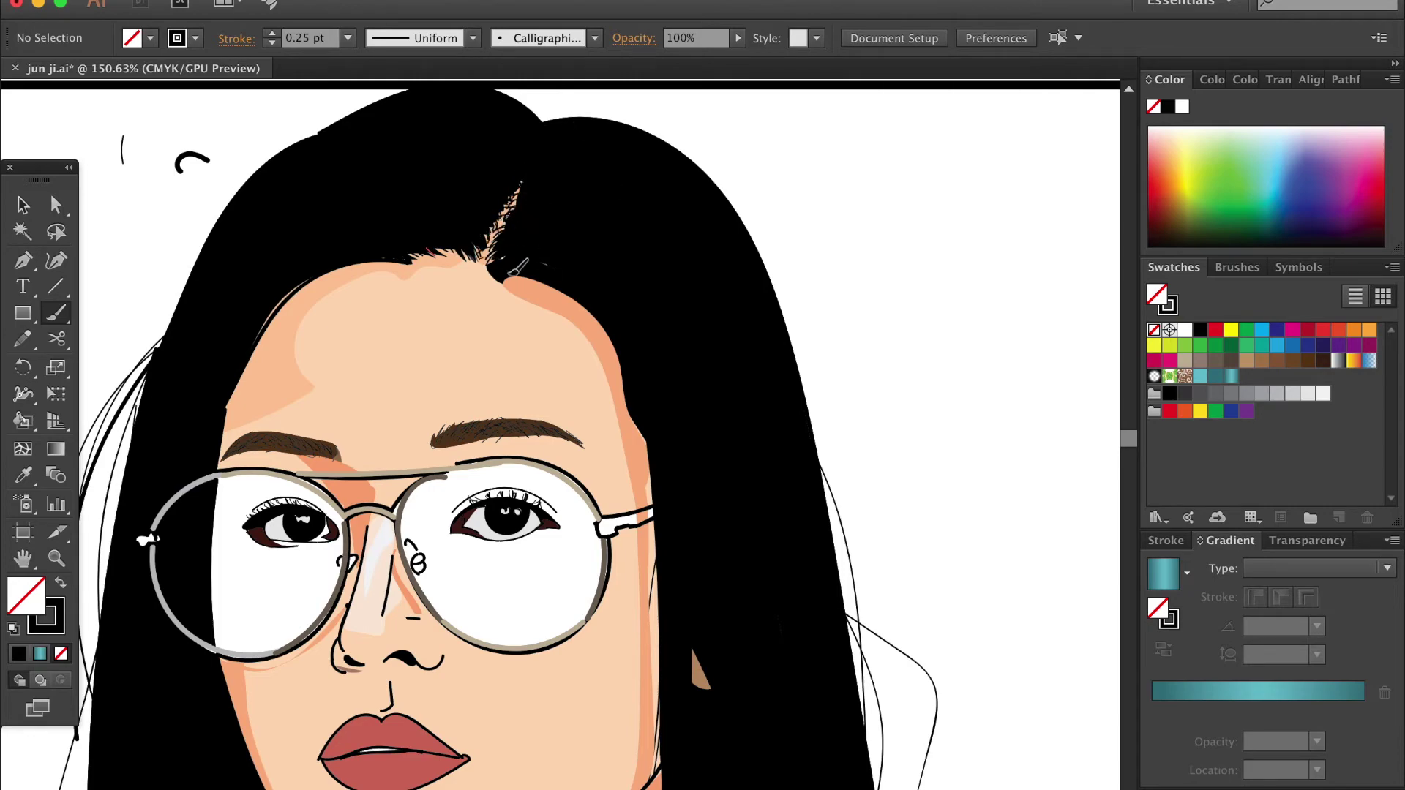
scroll(209, 225, down, 2)
scroll(367, 145, down, 5)
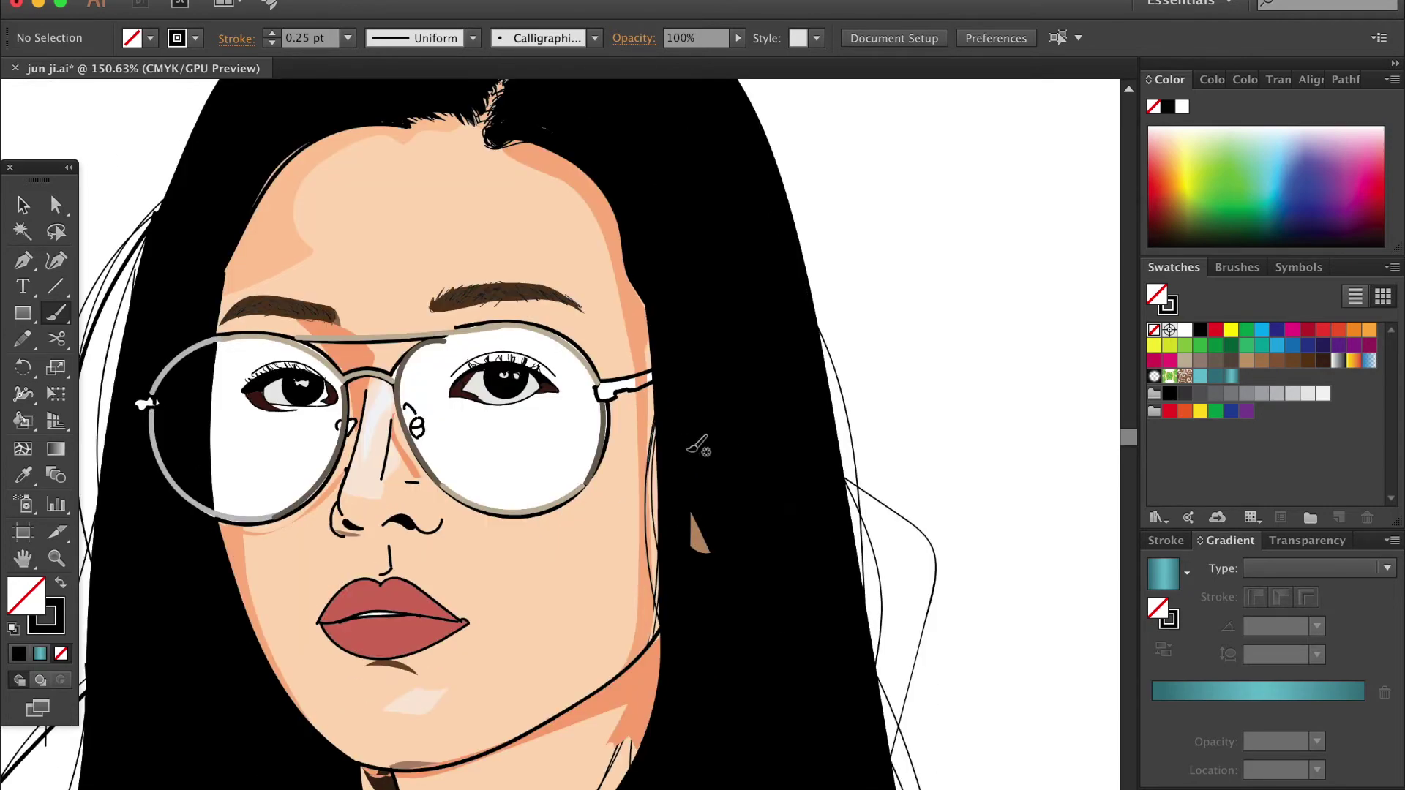
scroll(724, 430, down, 2)
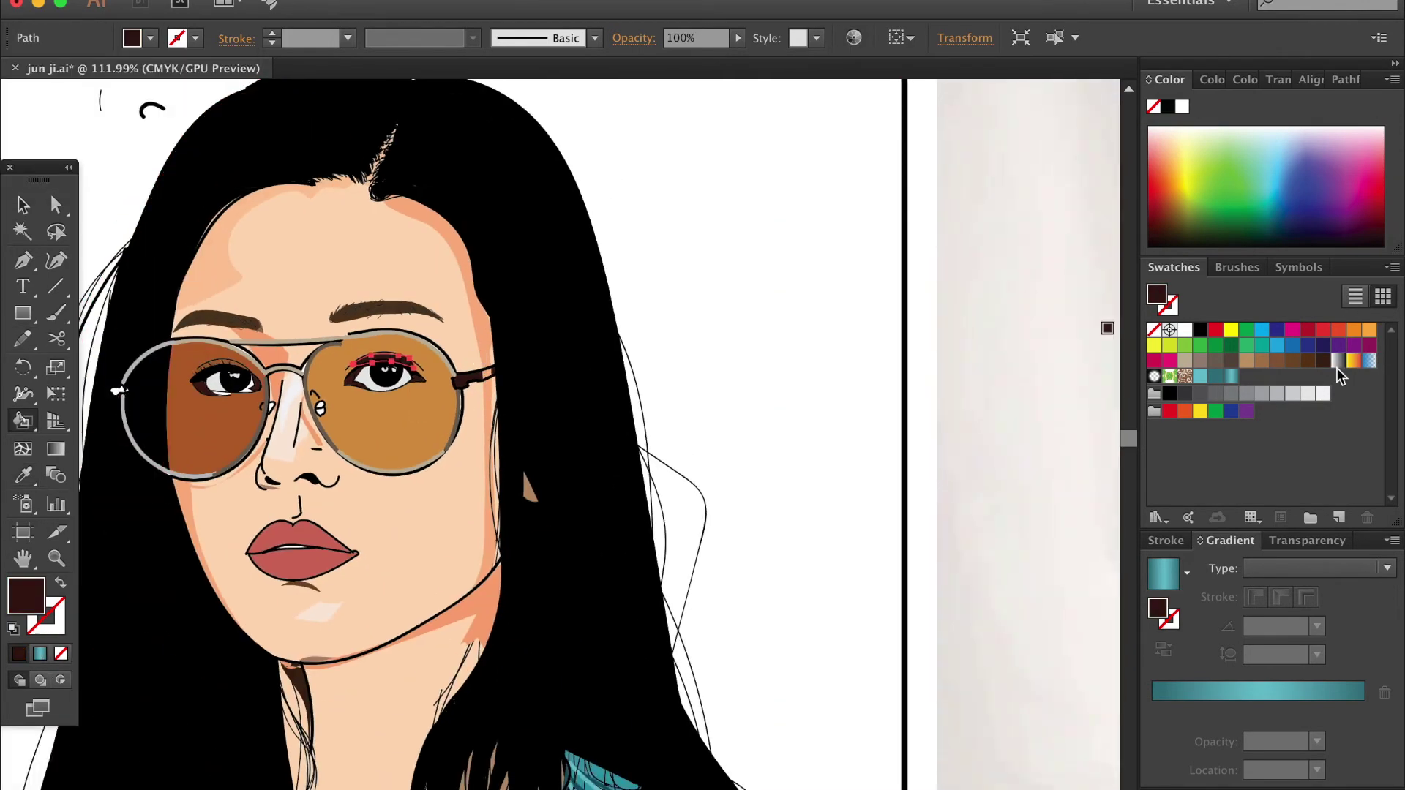
Step: Give the eye shading shape a darker brown and nudge it slightly left
click(1338, 361)
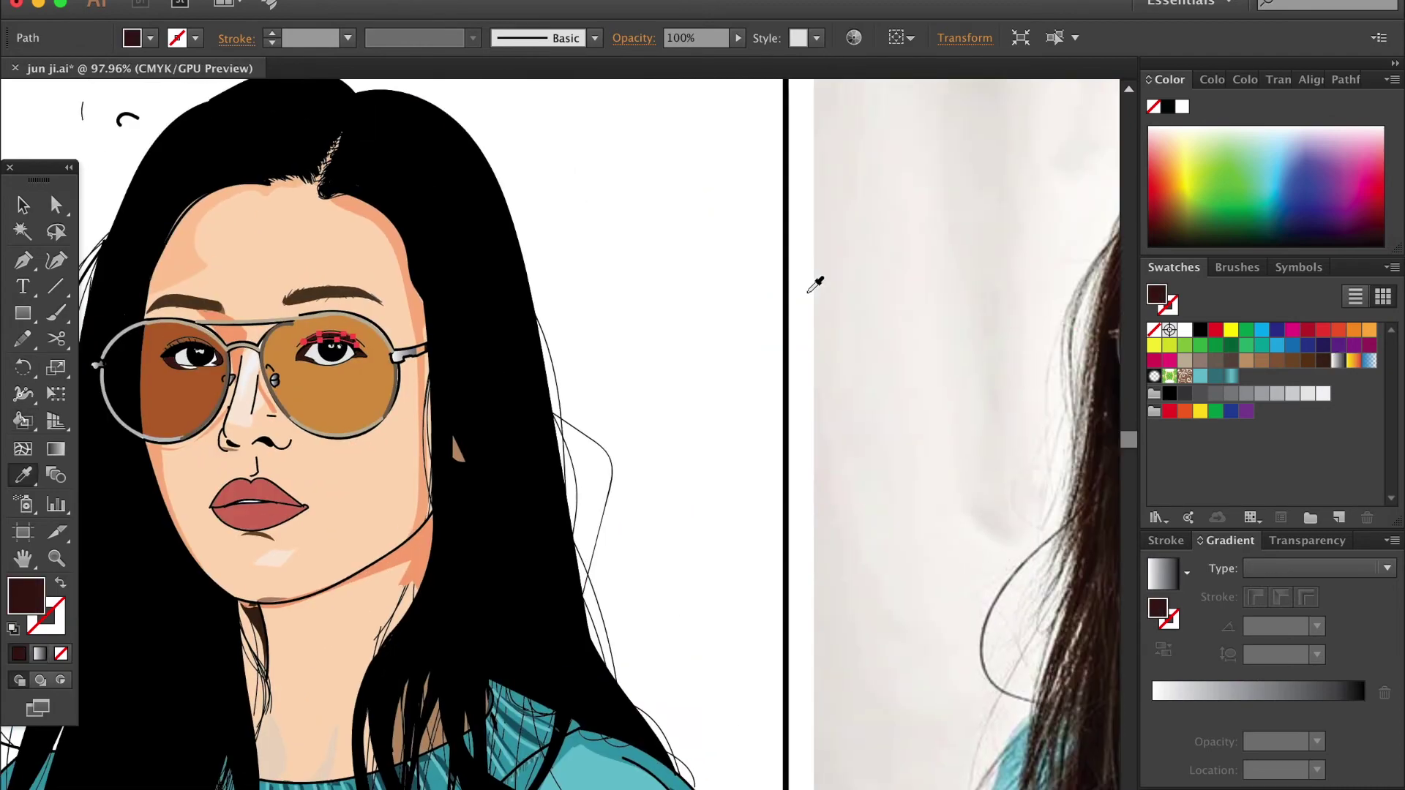
scroll(219, 377, up, 5)
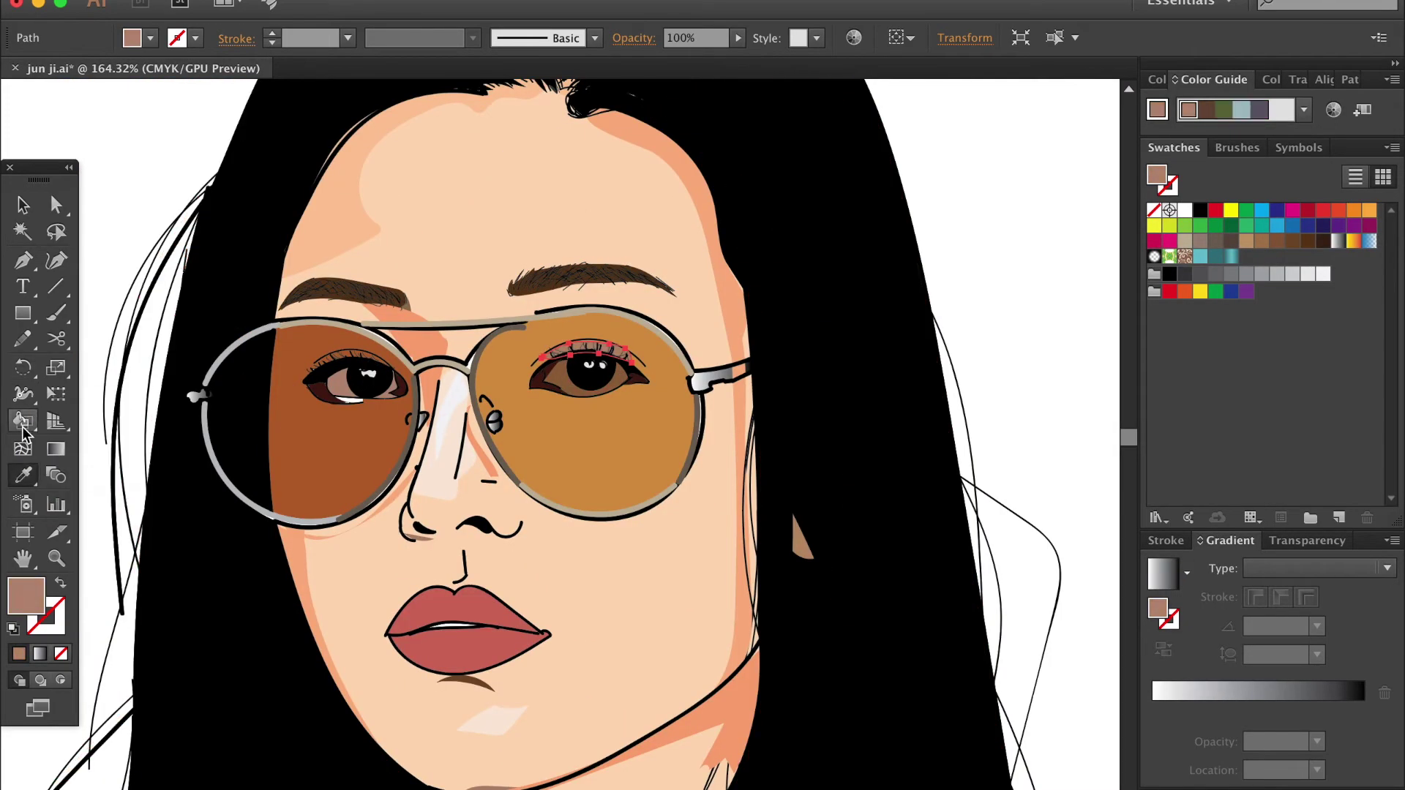
key(n)
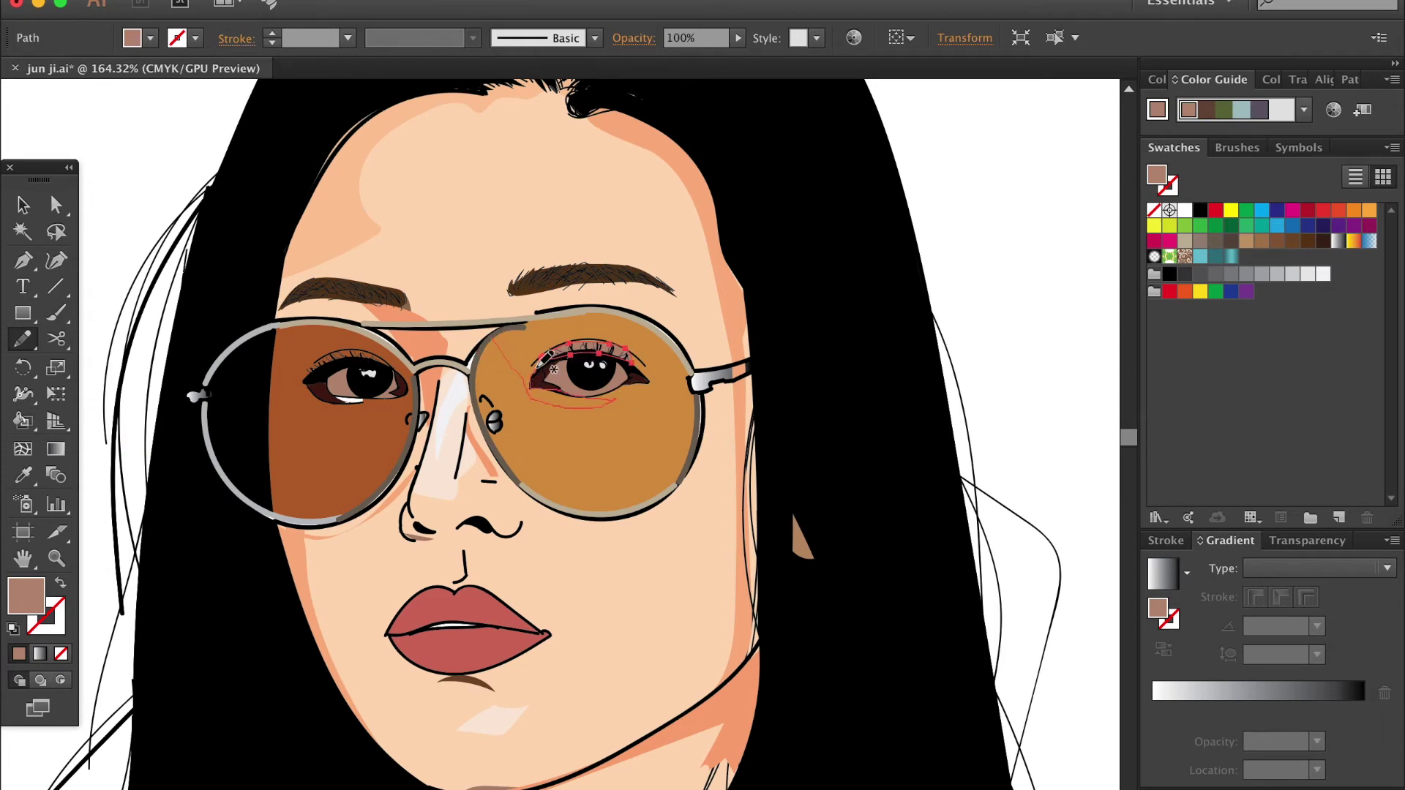
key(i)
click(739, 392)
key(v)
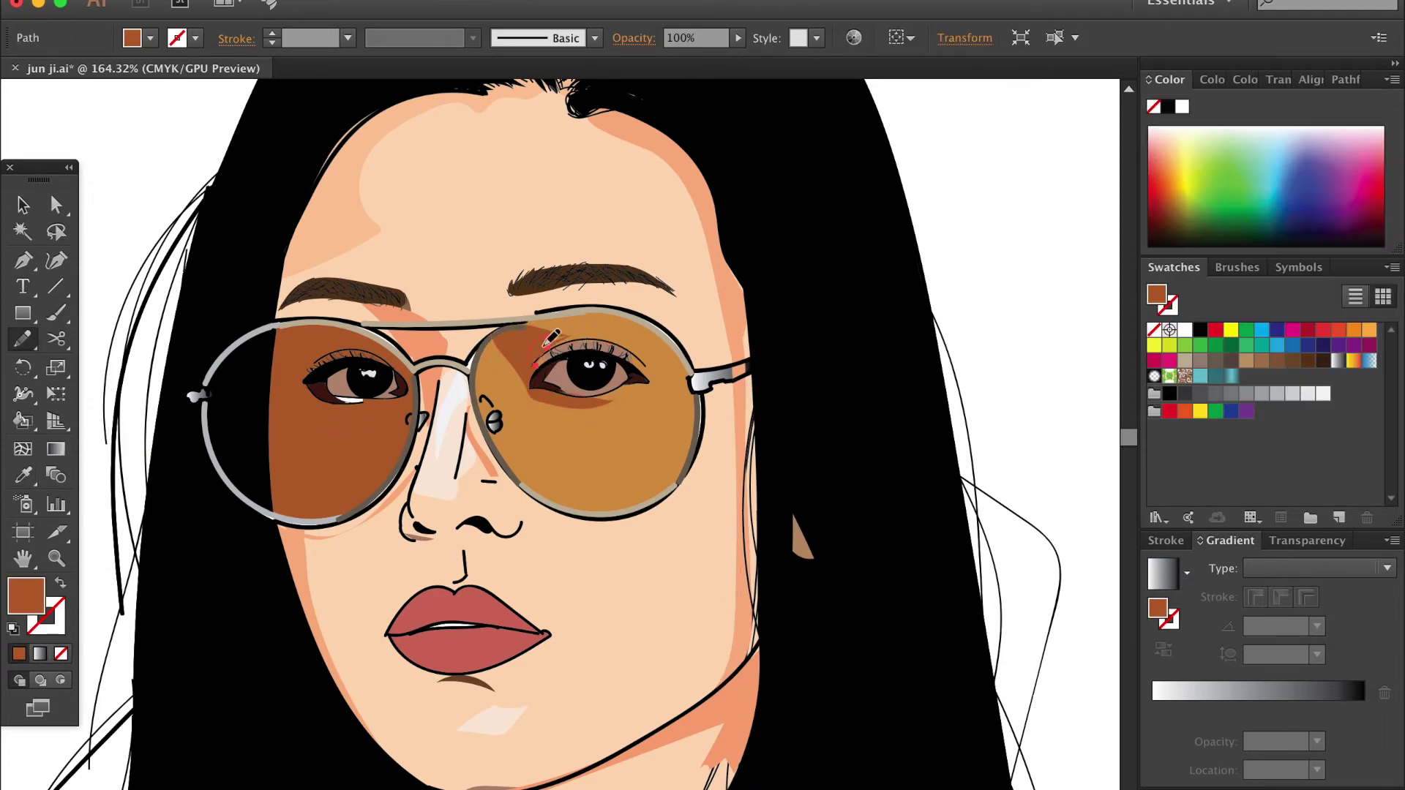
drag(658, 384, 647, 382)
key(ctrl+shift+a)
Step: Draw shading shapes along the right lens edge, upper eyelid and upper lens rim
key(n)
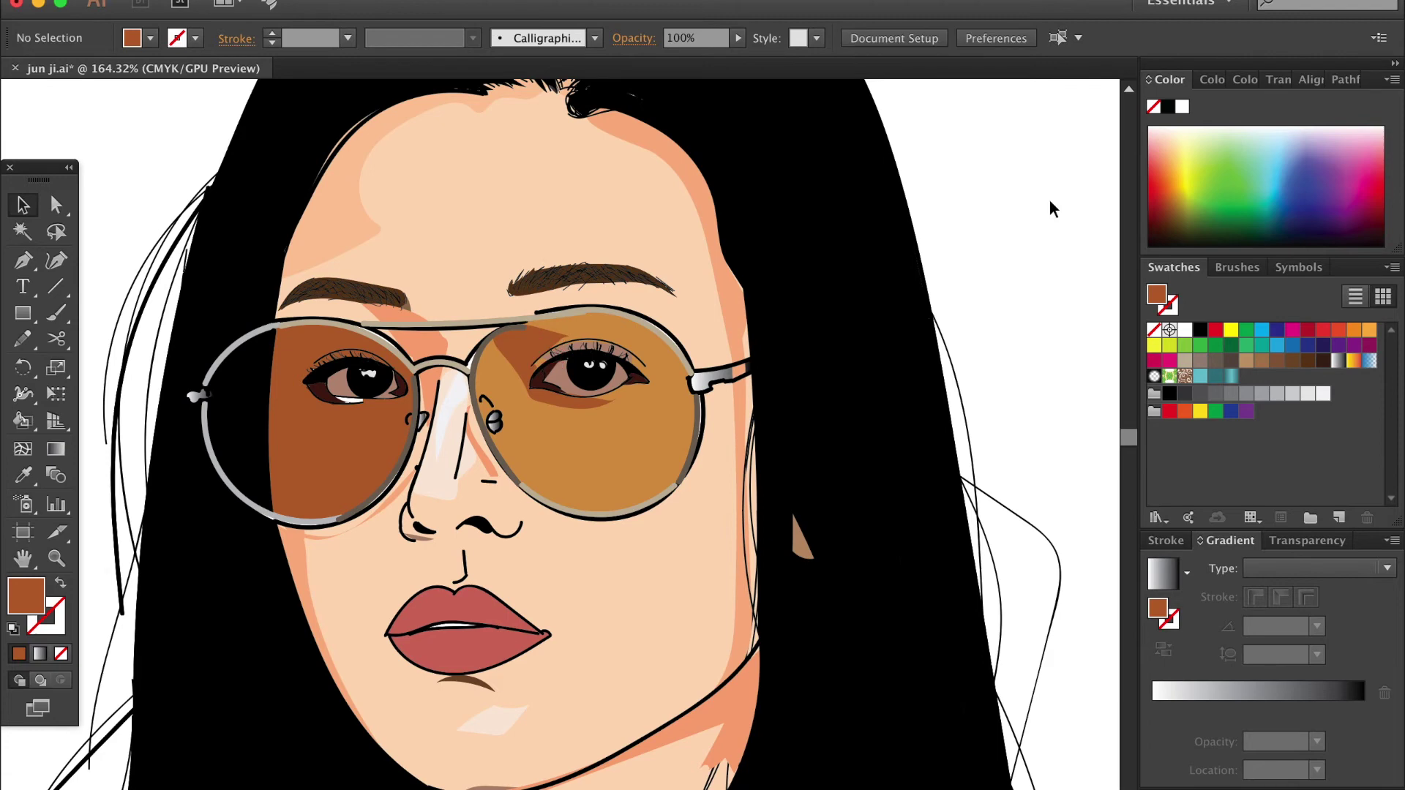
drag(552, 332, 504, 341)
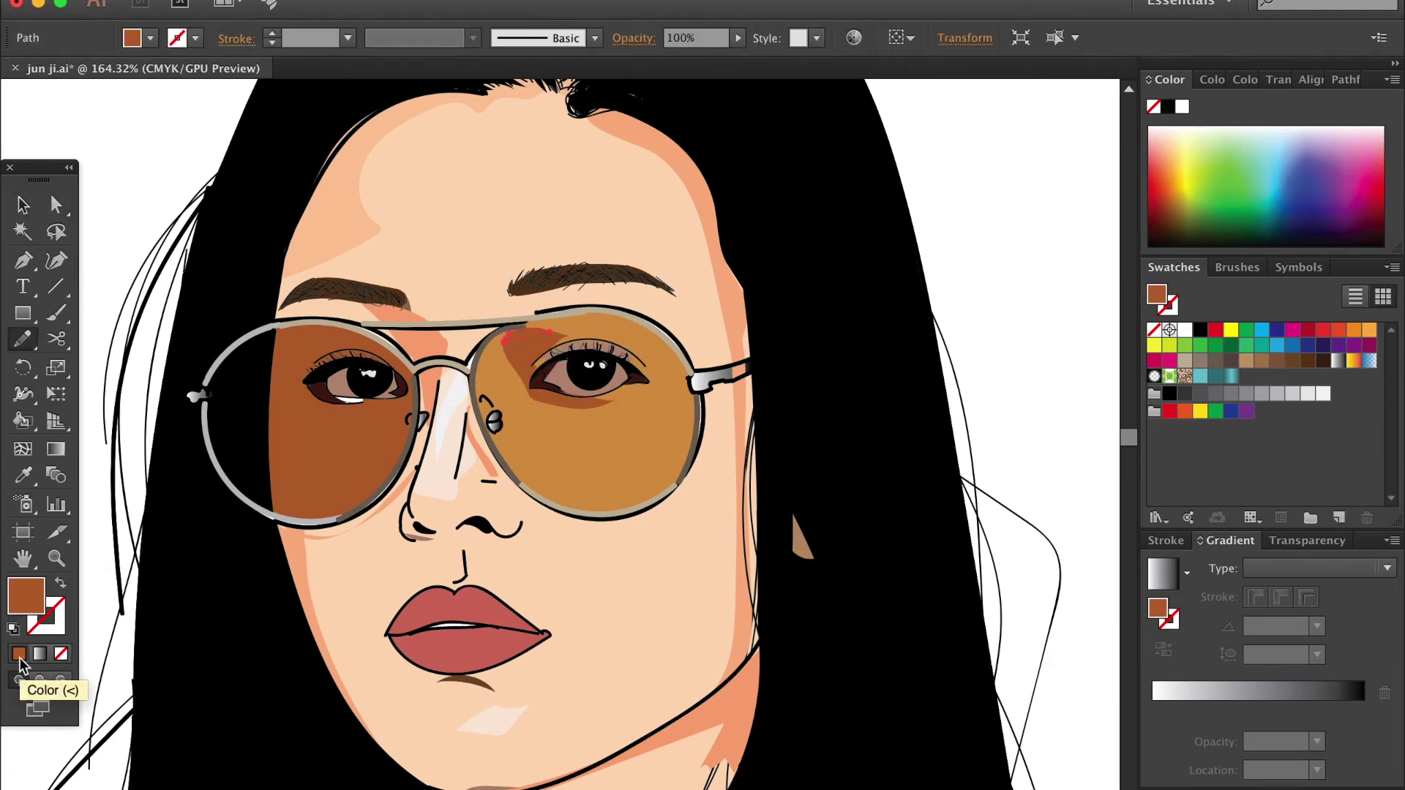
key(ctrl+shift+a)
drag(543, 360, 586, 338)
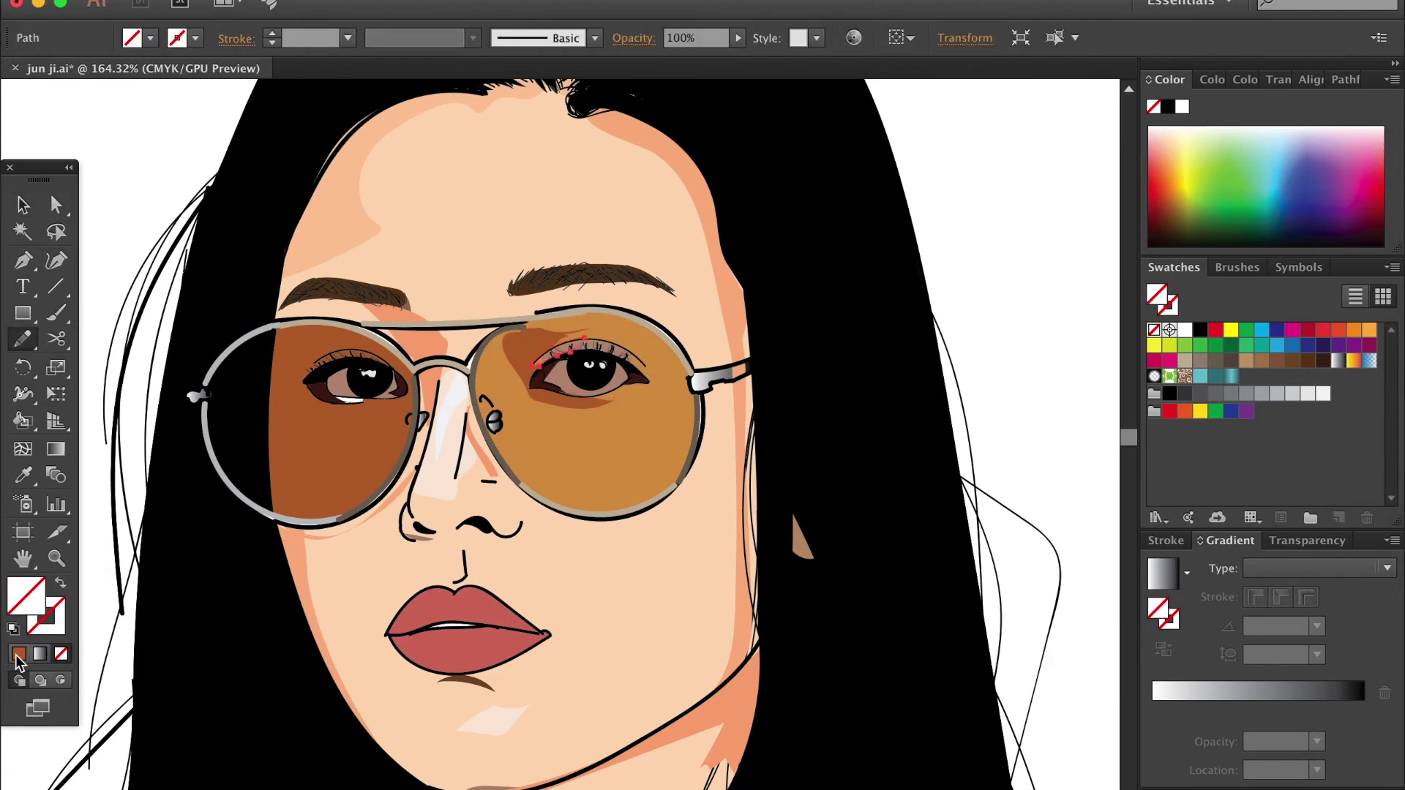
key(v)
key(ctrl+shift+a)
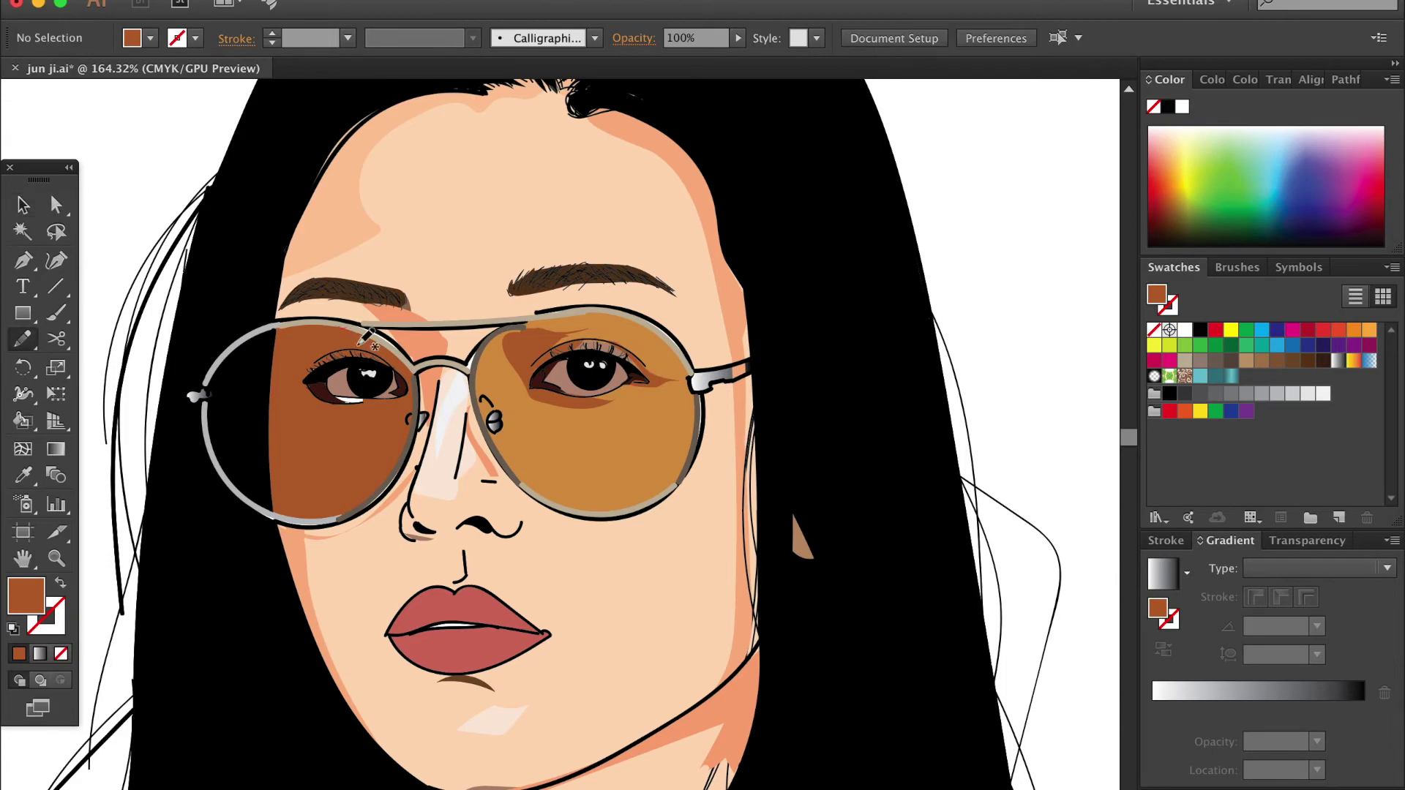
drag(356, 337, 413, 375)
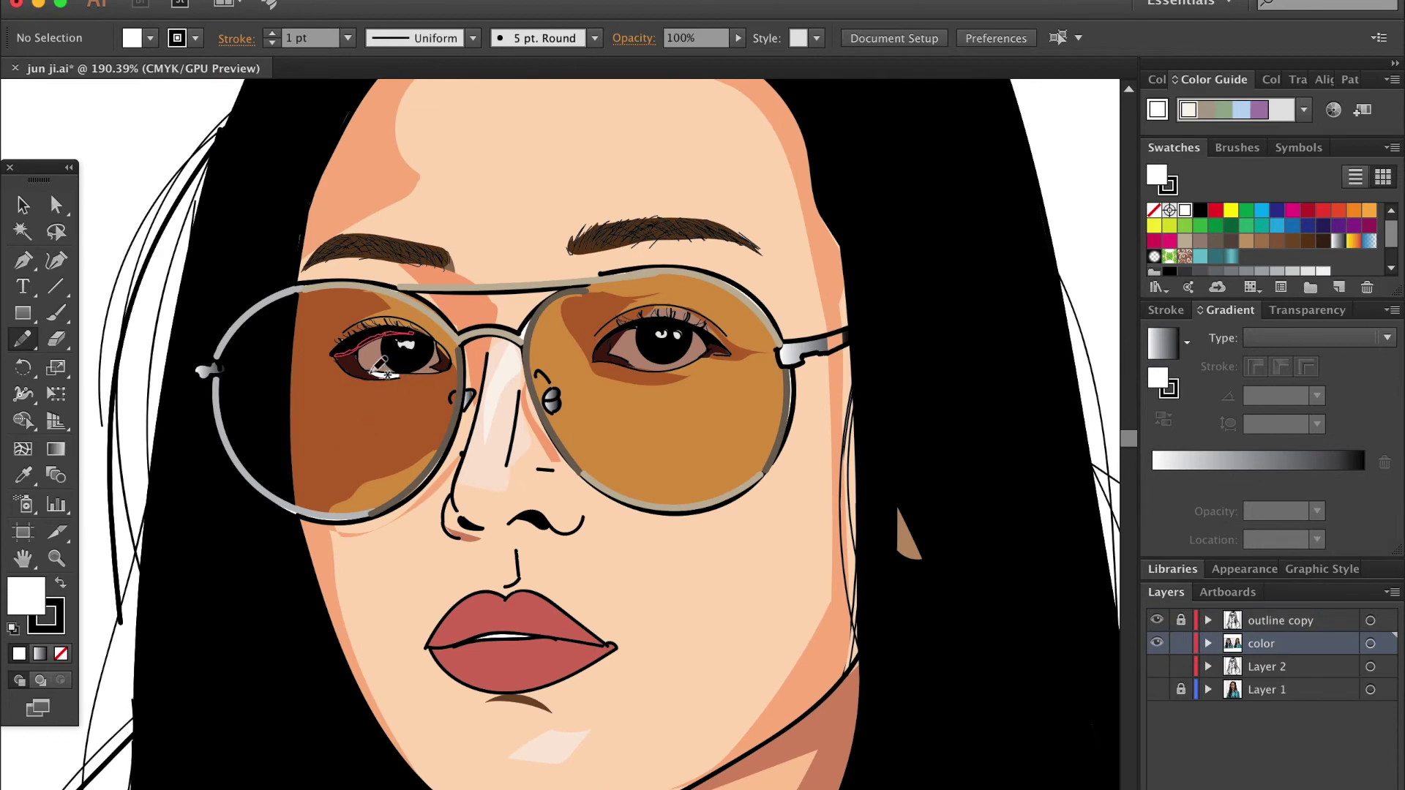
Step: Draw a lower eyelid shading shape filled with sampled mauve-brown
key(i)
click(596, 300)
key(n)
drag(357, 358, 395, 375)
key(i)
click(369, 360)
key(v)
click(115, 208)
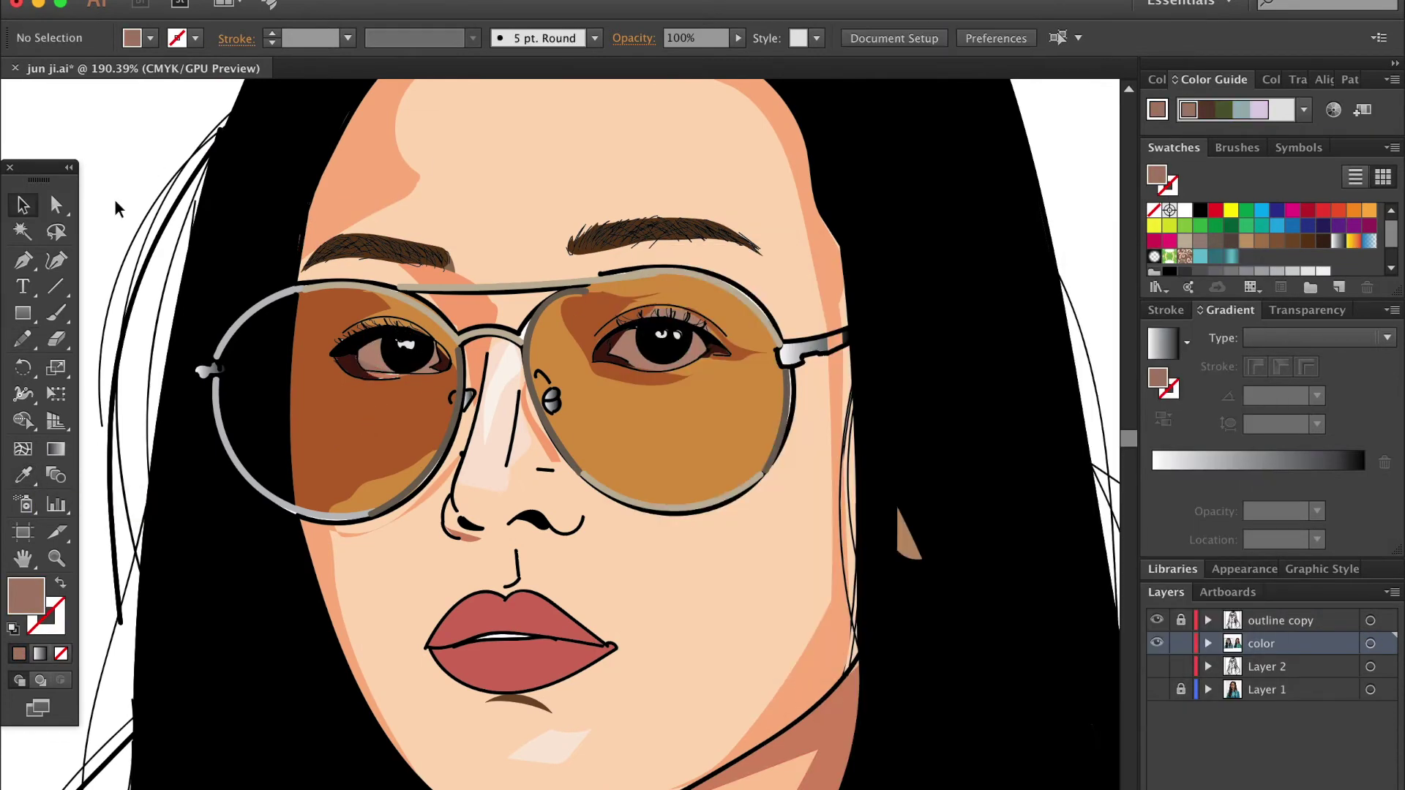
Step: Draw a shape over the right eyelid and fill it peach via the Color Picker
key(i)
drag(649, 358, 653, 363)
scroll(659, 352, up, 5)
scroll(659, 351, up, 3)
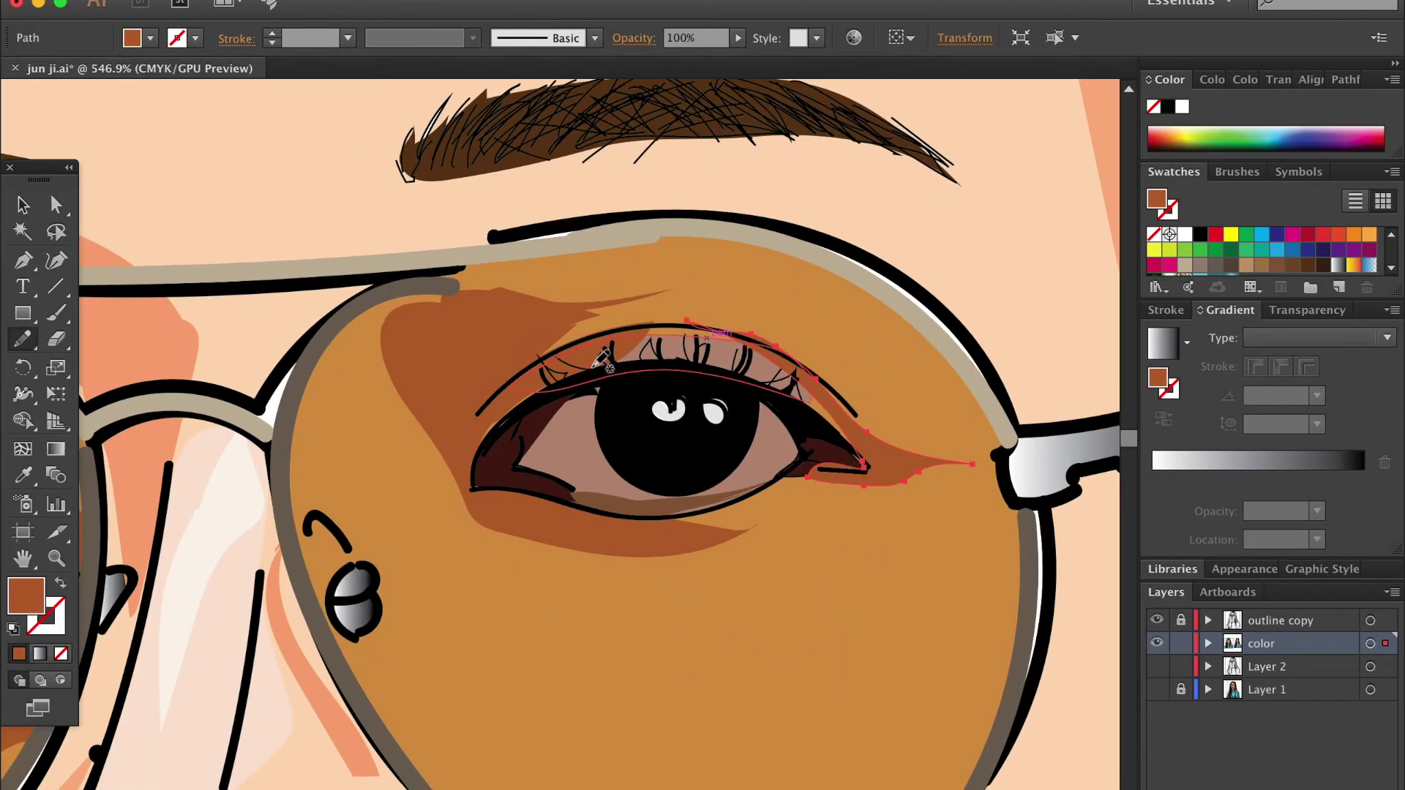
click(23, 475)
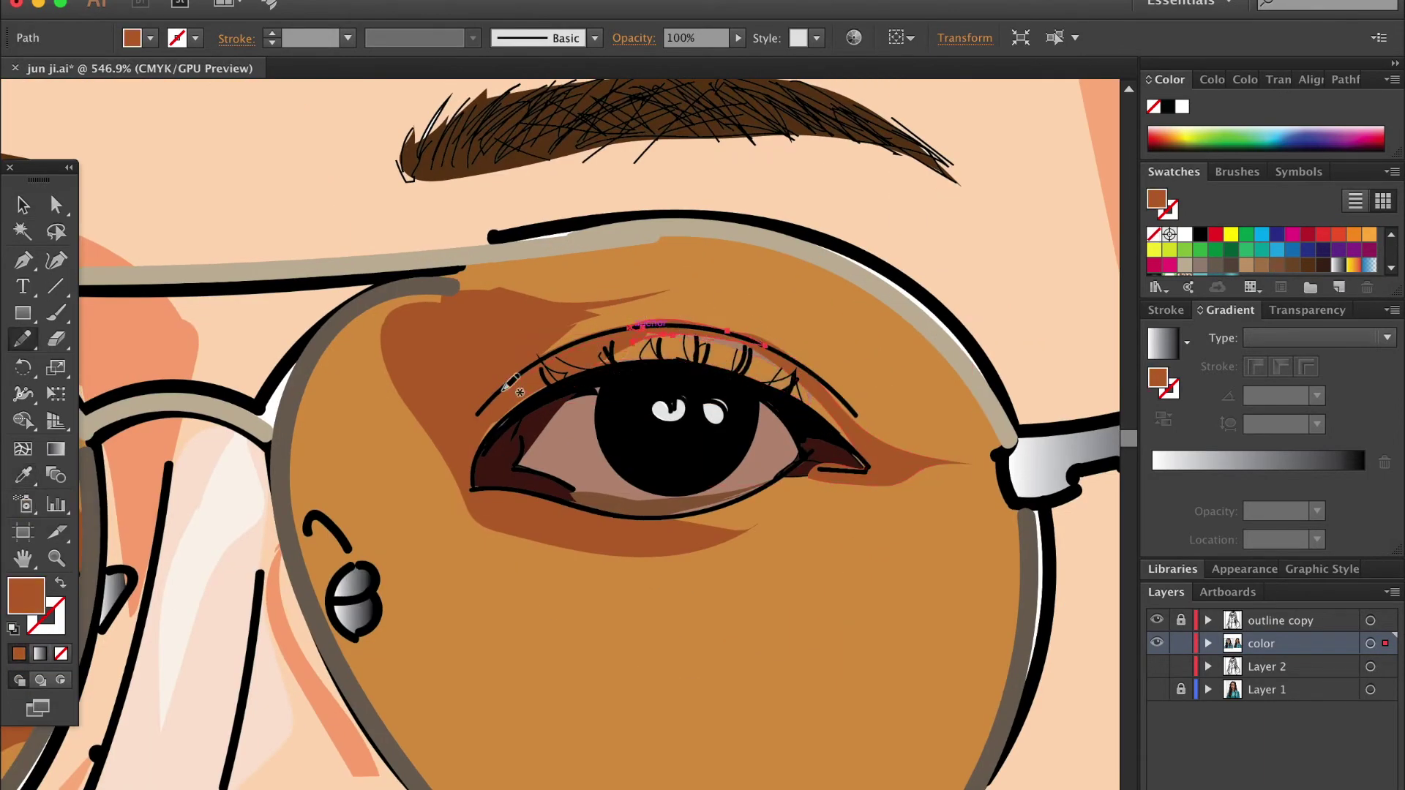
scroll(644, 336, down, 3)
scroll(761, 329, up, 5)
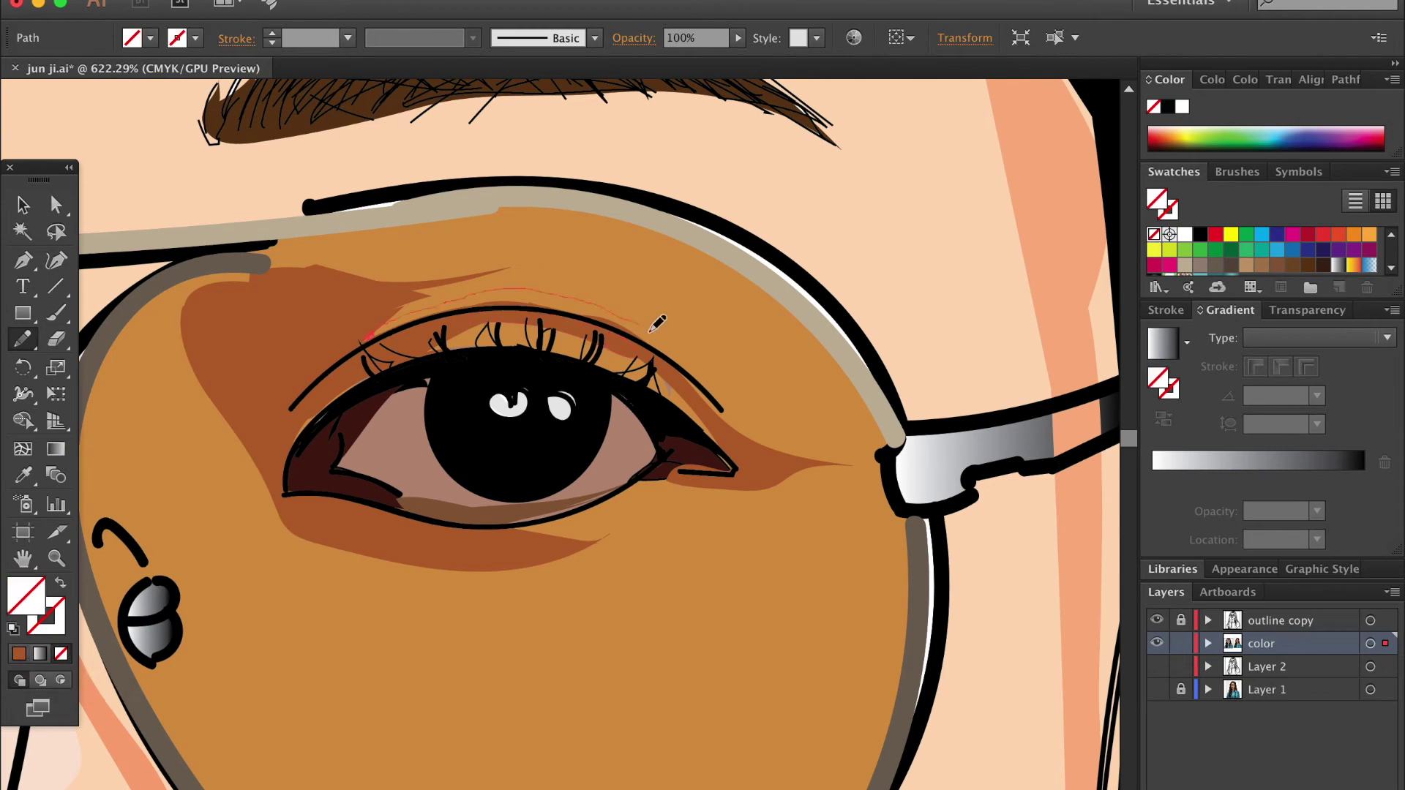
double_click(25, 597)
click(1179, 322)
Step: Set a darker brown fill and draw dark shading along the lower left eyelid
scroll(336, 364, down, 4)
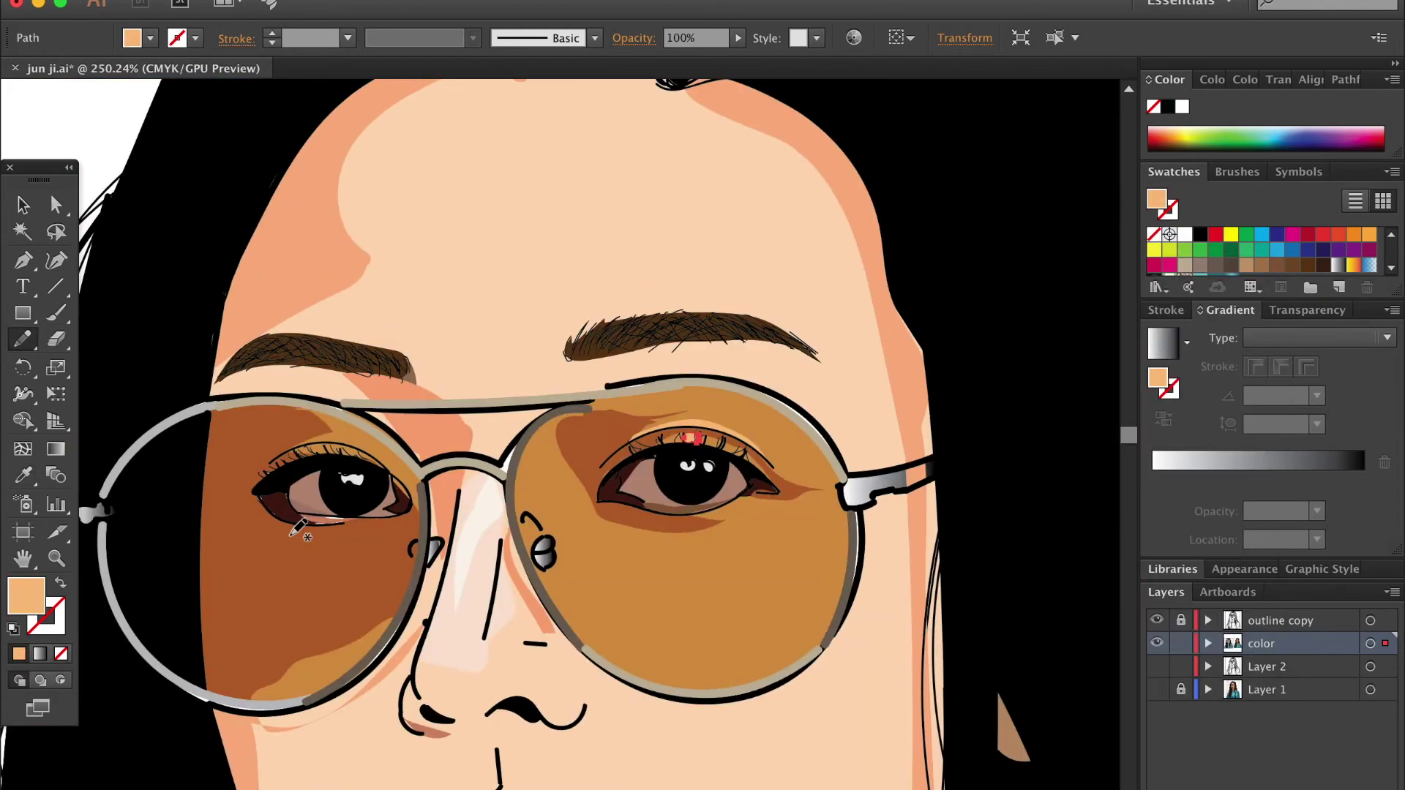
scroll(337, 364, up, 3)
ctrl+click(330, 351)
double_click(26, 596)
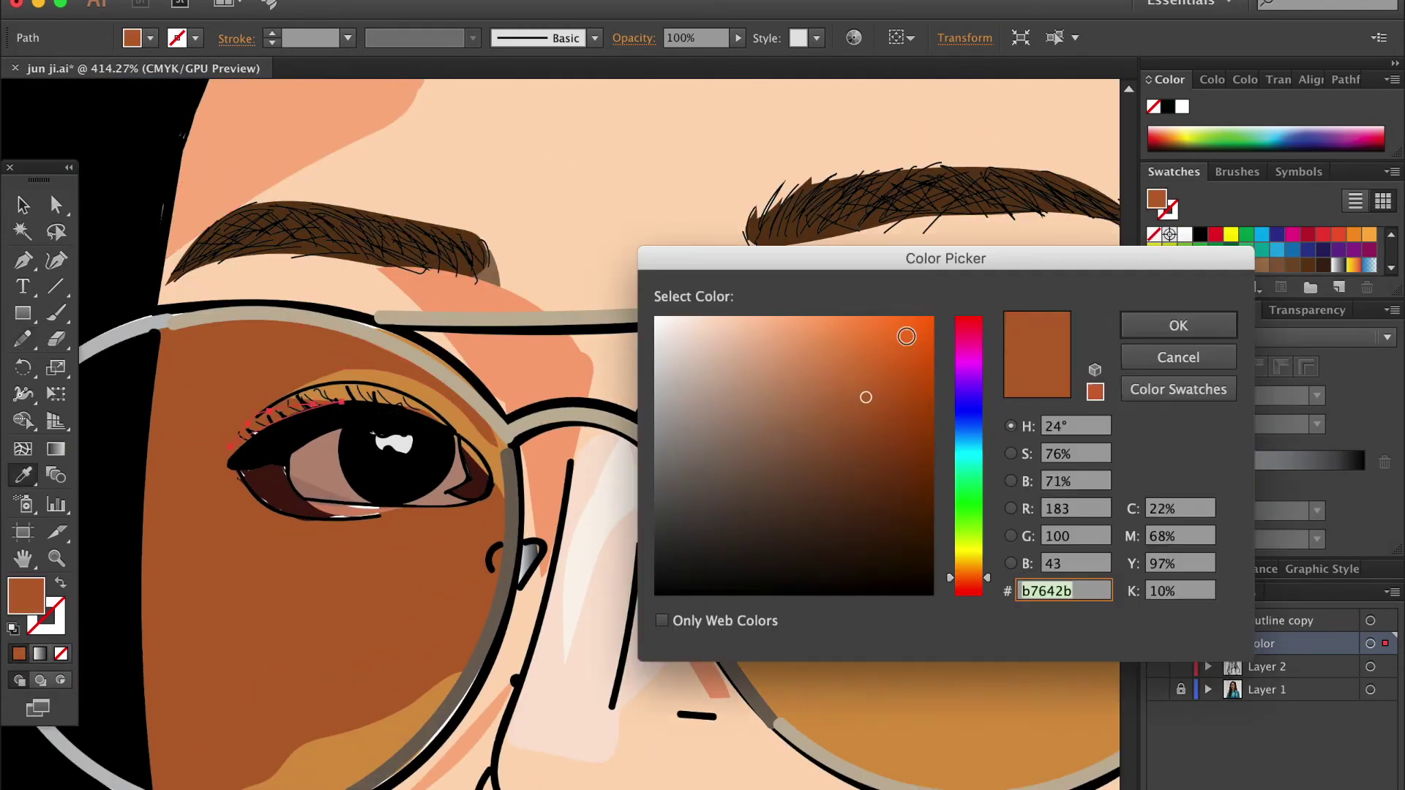
click(1176, 323)
drag(261, 478, 238, 467)
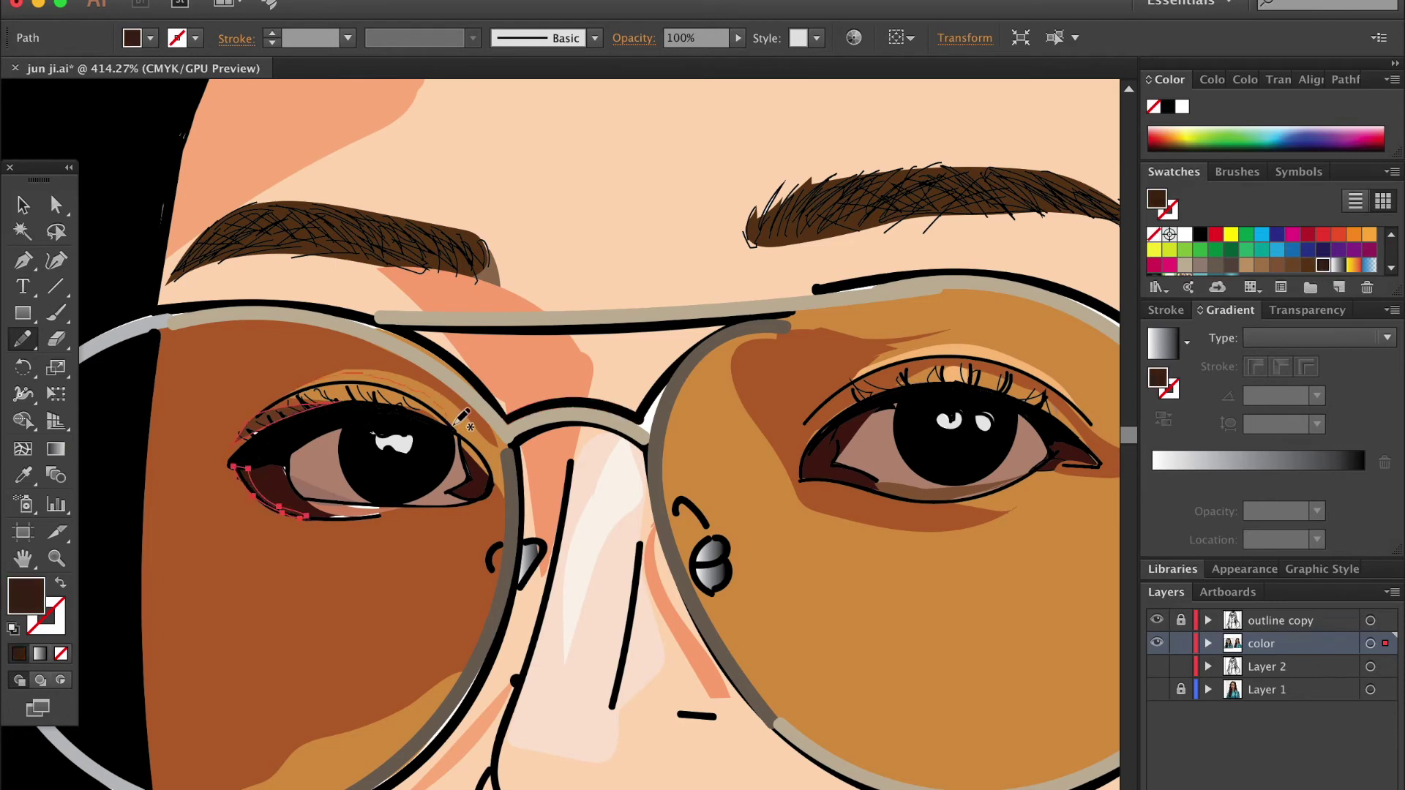
ctrl+click(249, 457)
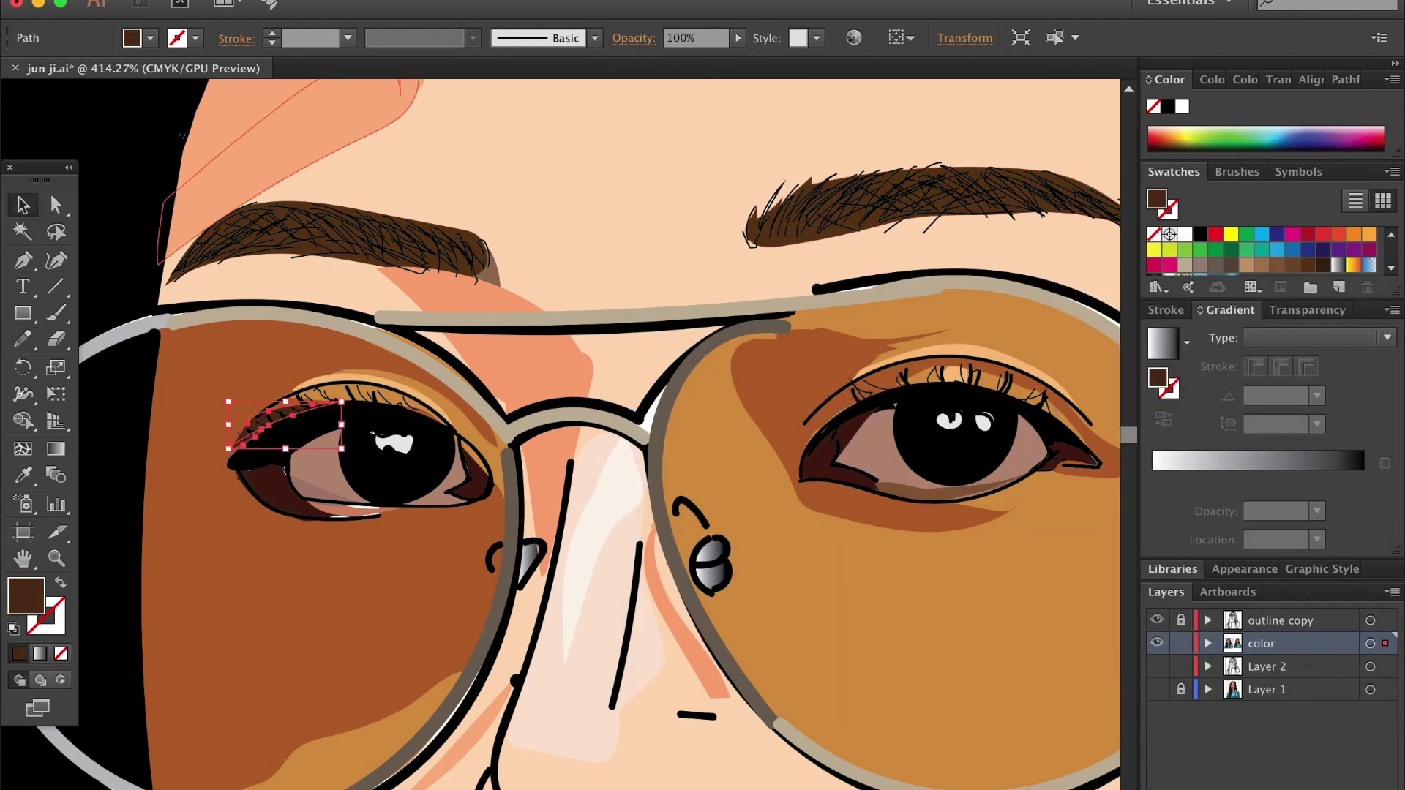
Step: Add a light tan lower eyelid shape and a brown shading shape beside the left eye
ctrl+click(614, 585)
drag(458, 505, 382, 507)
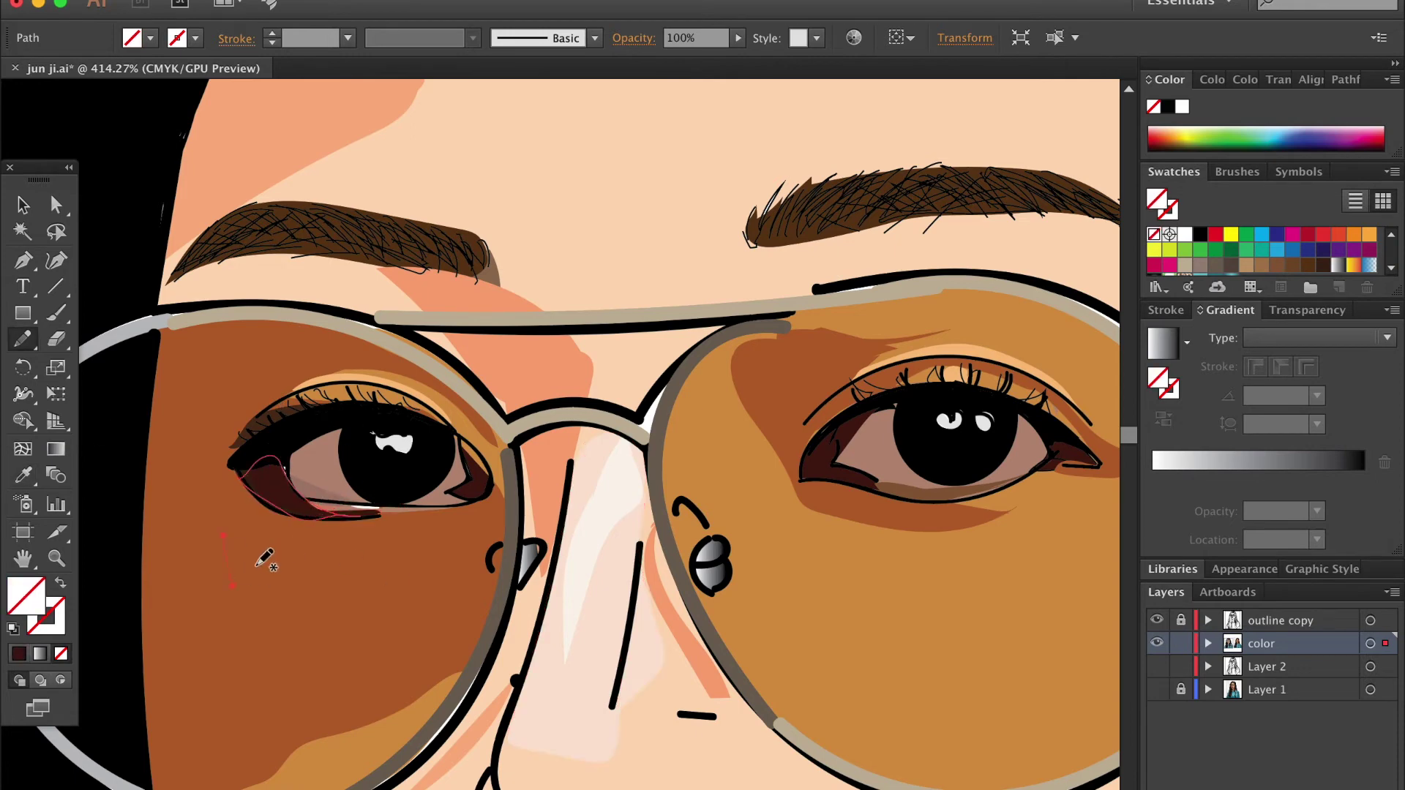
key(ctrl+shift+a)
scroll(174, 395, down, 2)
drag(244, 448, 243, 449)
key(i)
click(620, 504)
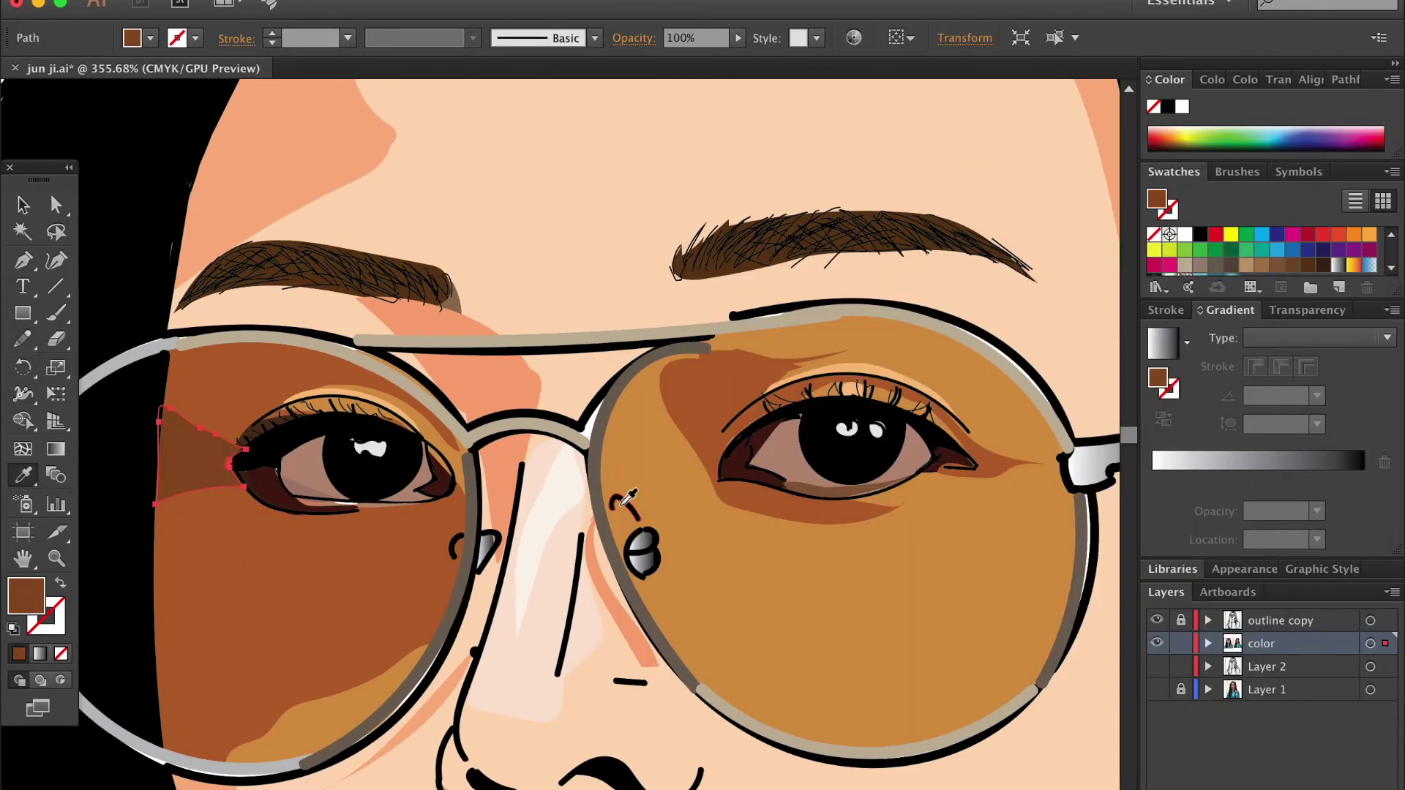
Step: Sample the brown colour from the lens artwork
scroll(235, 588, down, 3)
scroll(647, 581, down, 3)
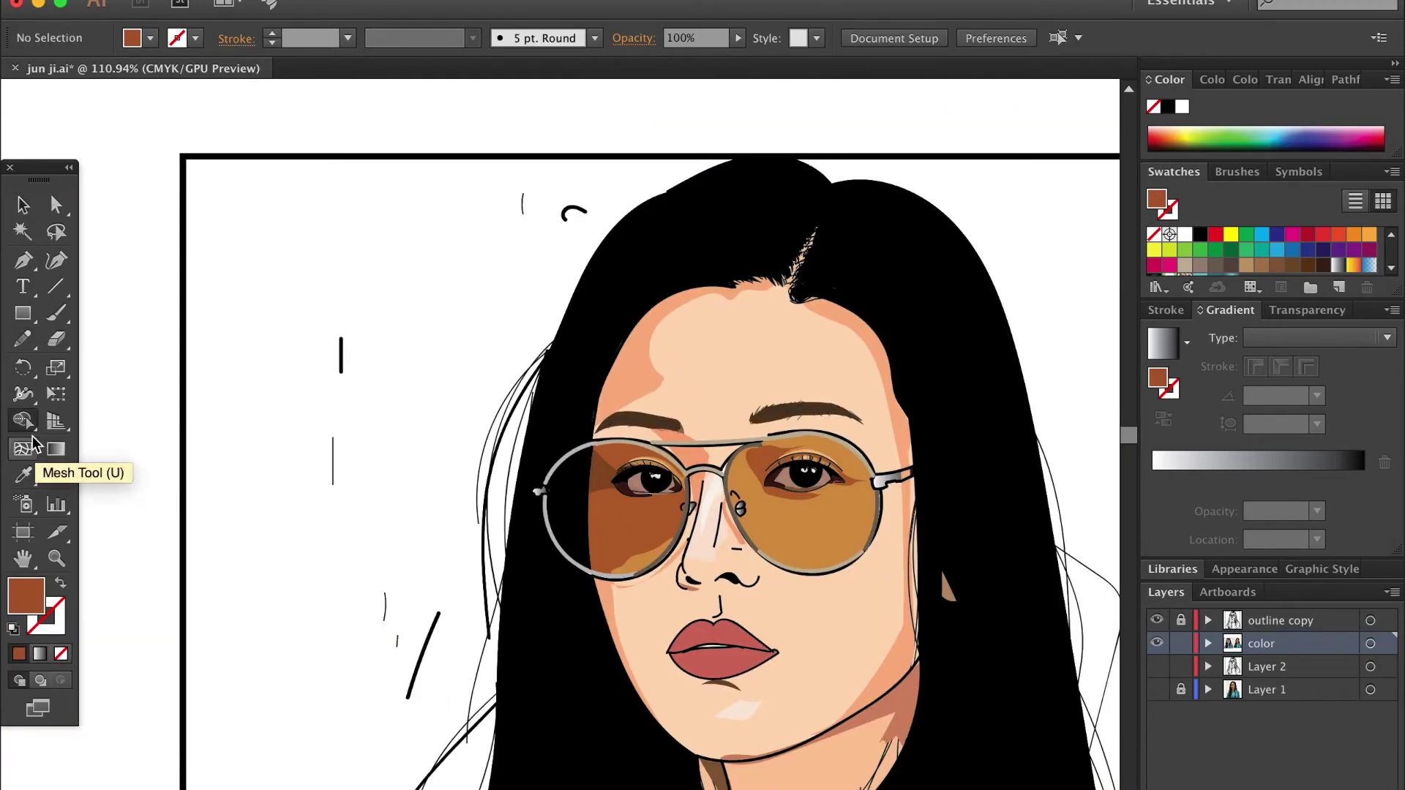
click(22, 420)
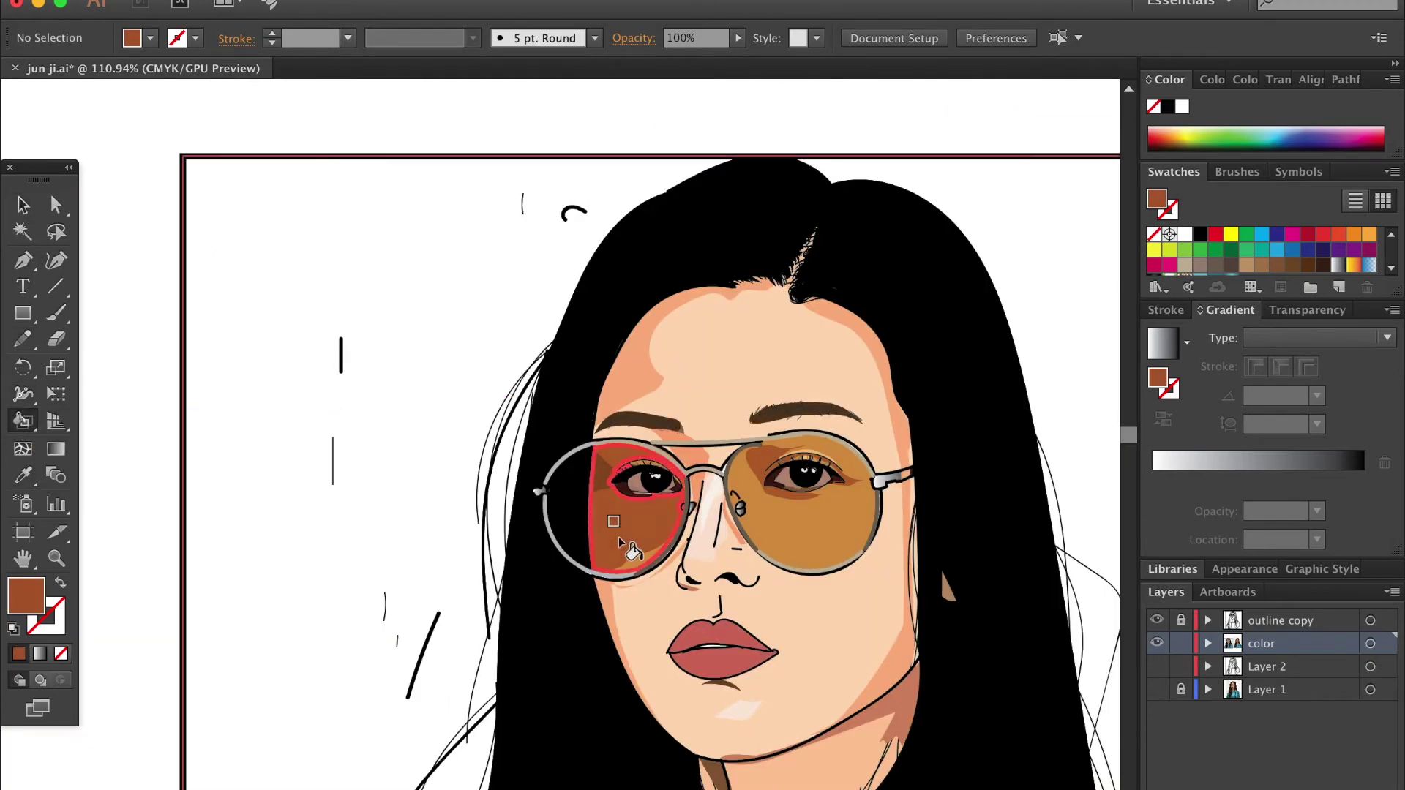
scroll(728, 567, up, 3)
scroll(728, 567, up, 2)
click(593, 538)
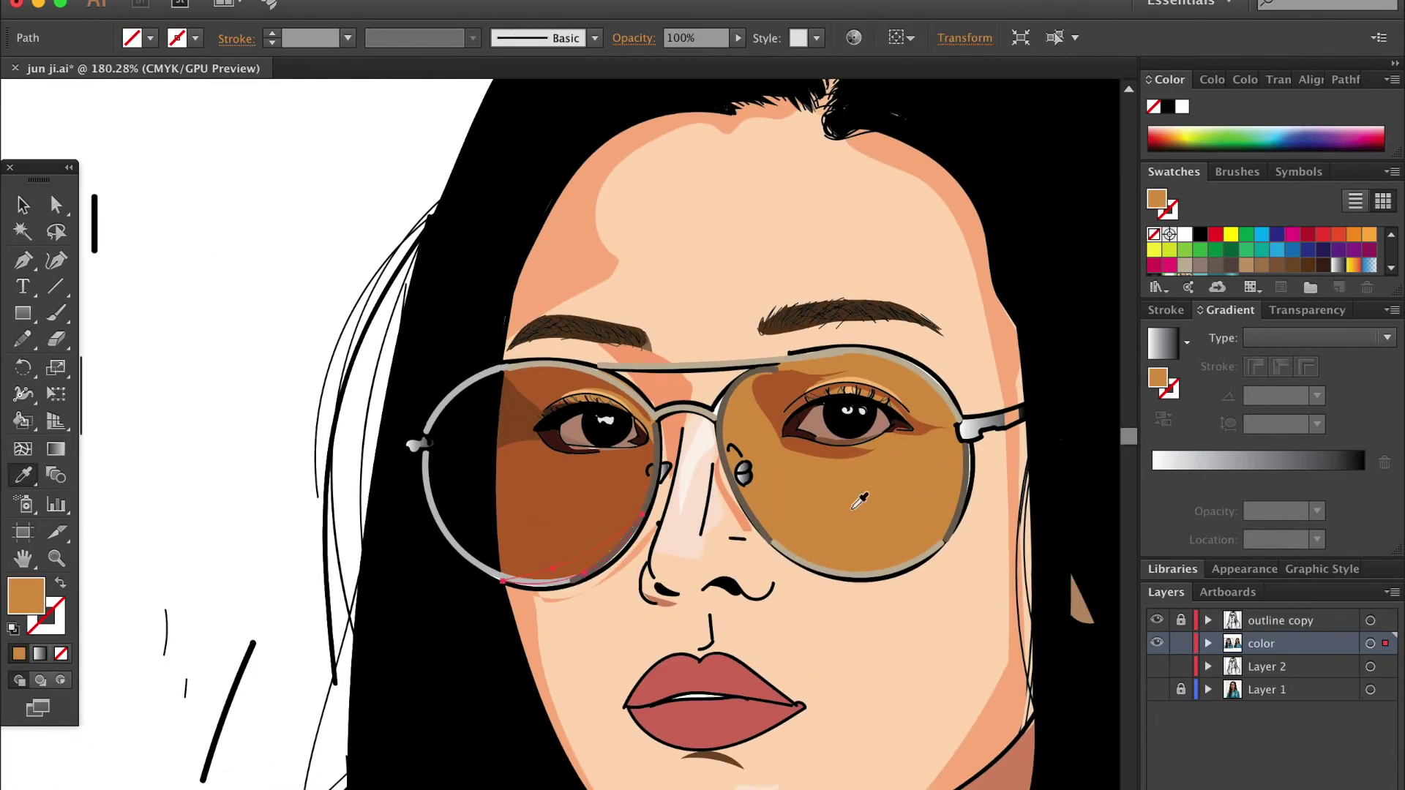
Step: Draw a light peach highlight shape above the right eyelid
key(i)
scroll(732, 410, up, 2)
click(659, 219)
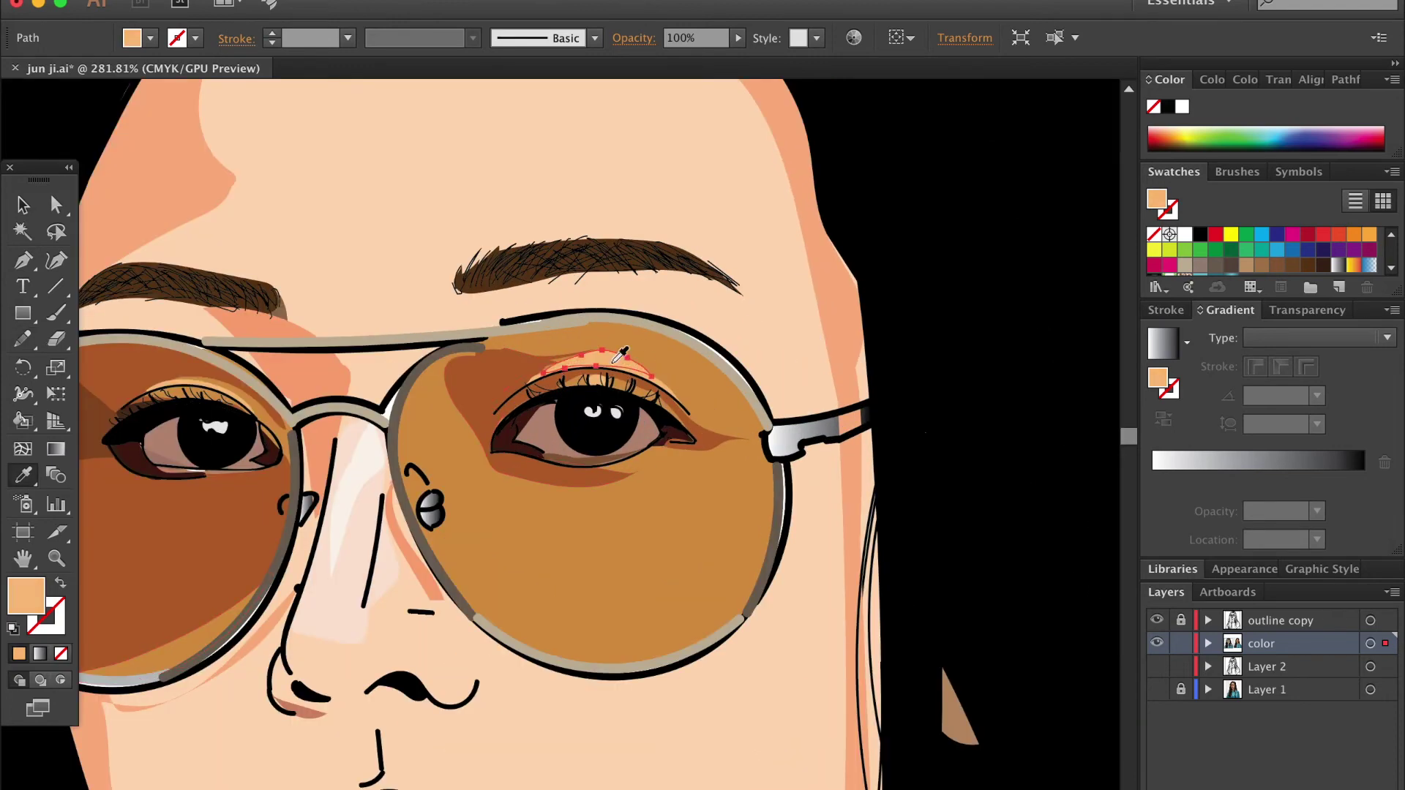
scroll(622, 314, up, 2)
key(n)
drag(468, 351, 624, 316)
double_click(25, 596)
click(1176, 324)
scroll(427, 139, up, 2)
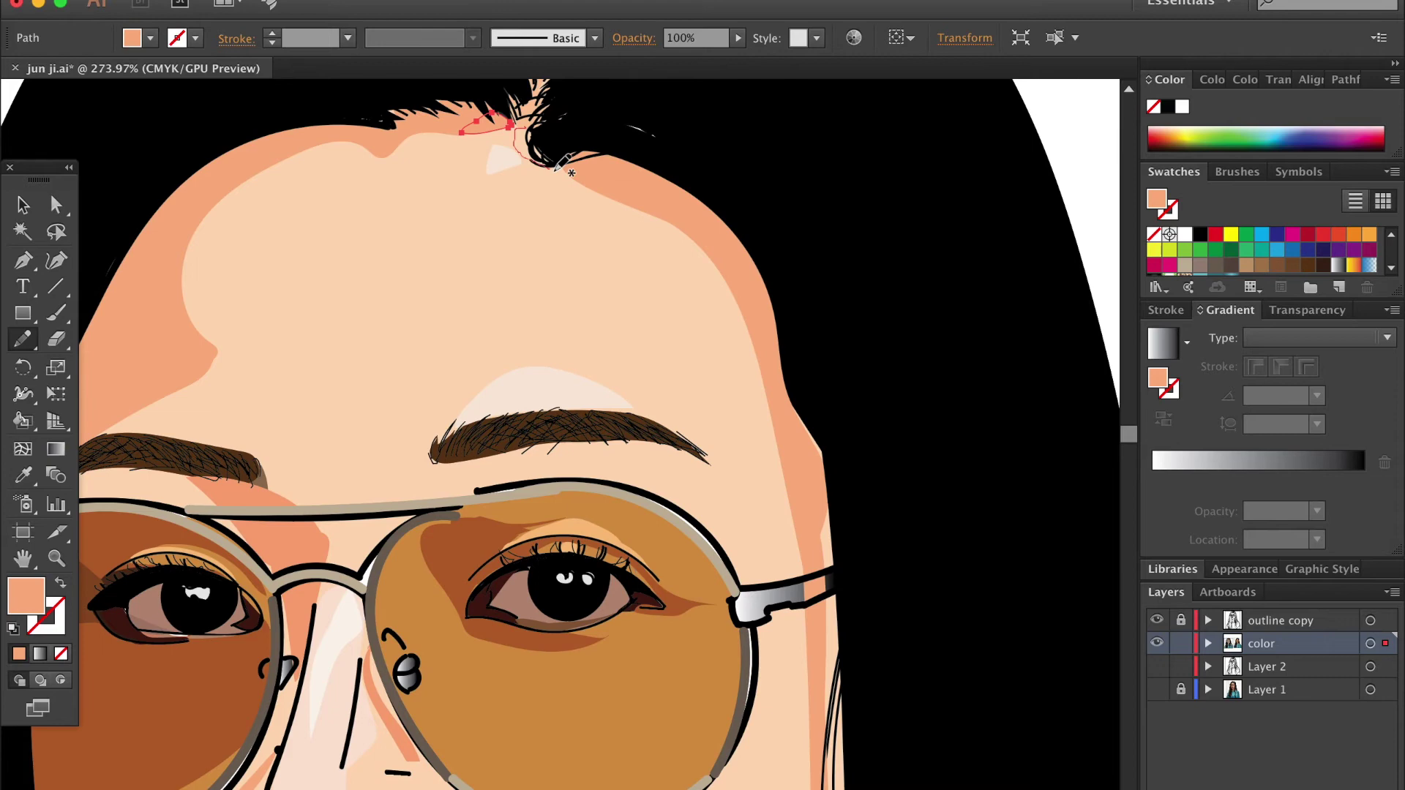
Step: Draw a light highlight shape at the forehead hairline and give it a sampled fill colour
scroll(483, 293, down, 2)
scroll(482, 293, left, 2)
key(slash)
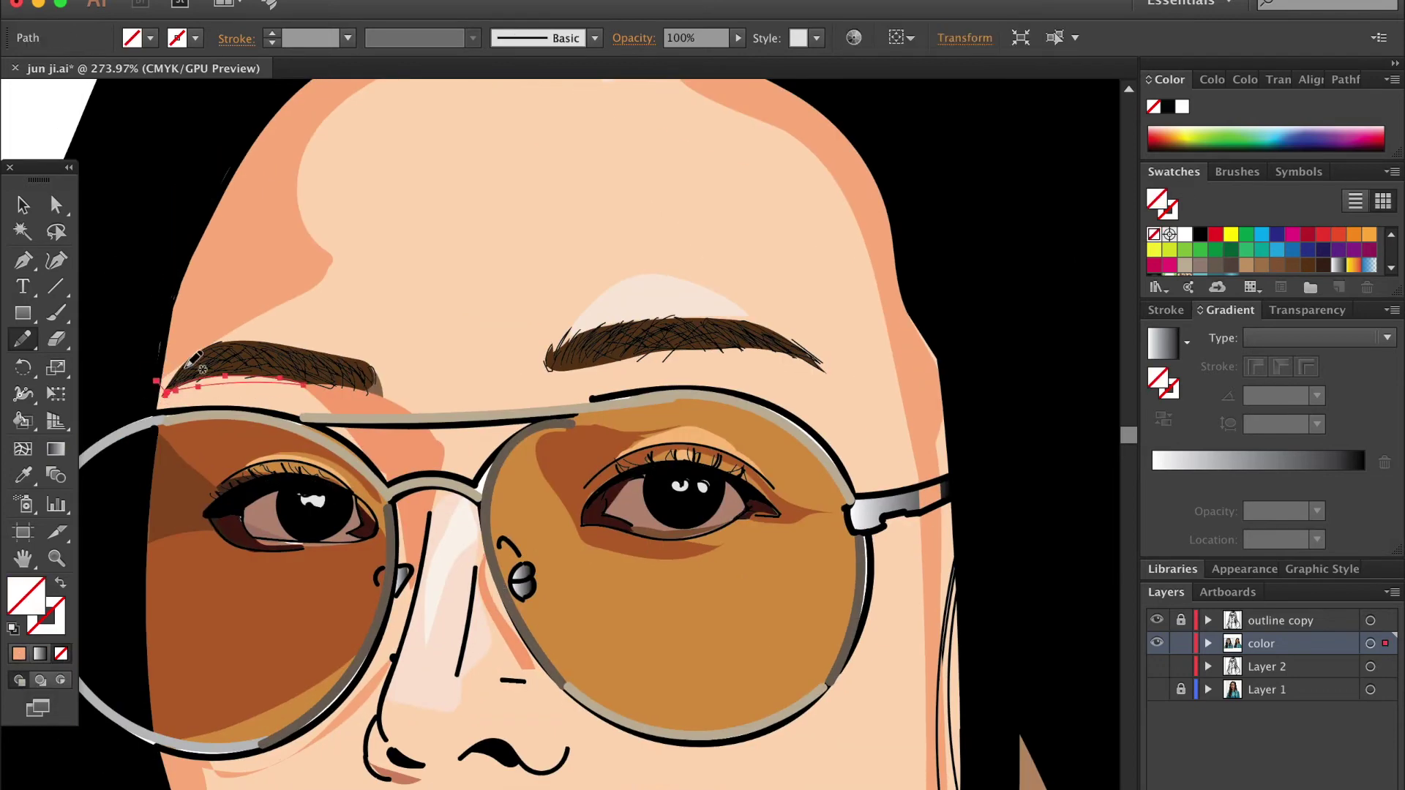
double_click(25, 596)
click(1176, 324)
drag(455, 419, 423, 438)
key(slash)
key(i)
click(371, 257)
Step: Draw brown shading under the left eyebrow with the Pencil
key(n)
drag(545, 391, 739, 354)
scroll(339, 439, down, 3)
scroll(339, 439, left, 1)
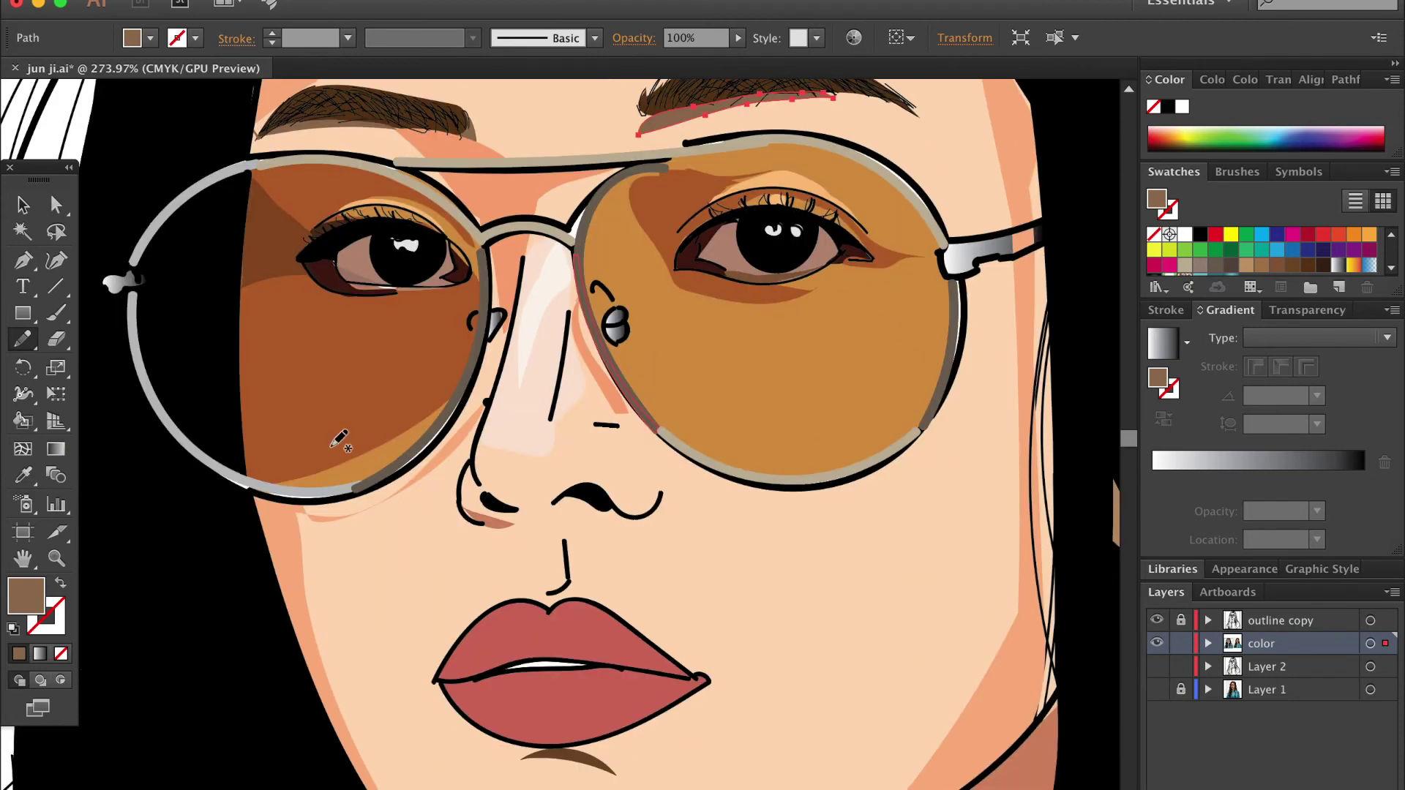
Step: Add salmon shading beside the nostril, redoing an overly long stroke
key(i)
click(455, 514)
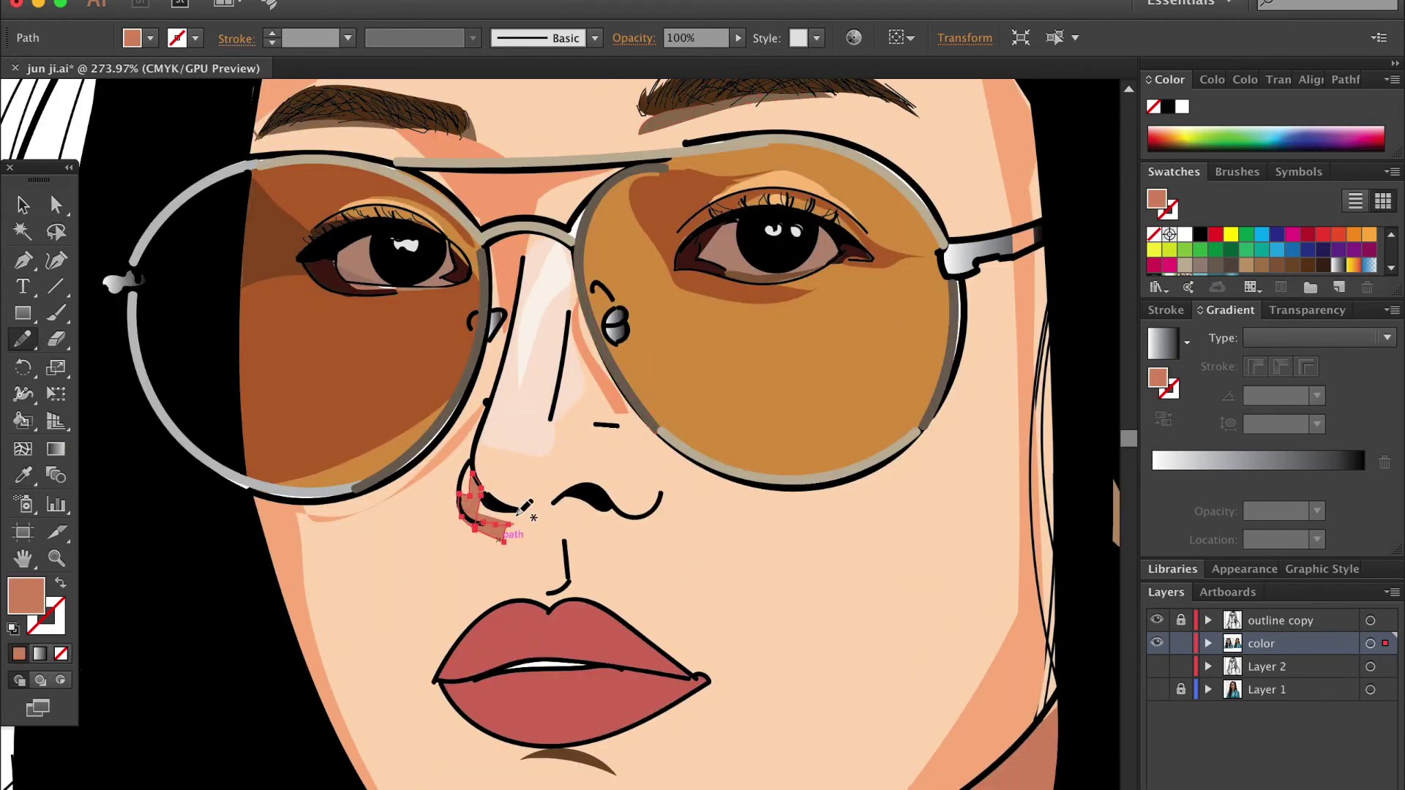
key(ctrl+z)
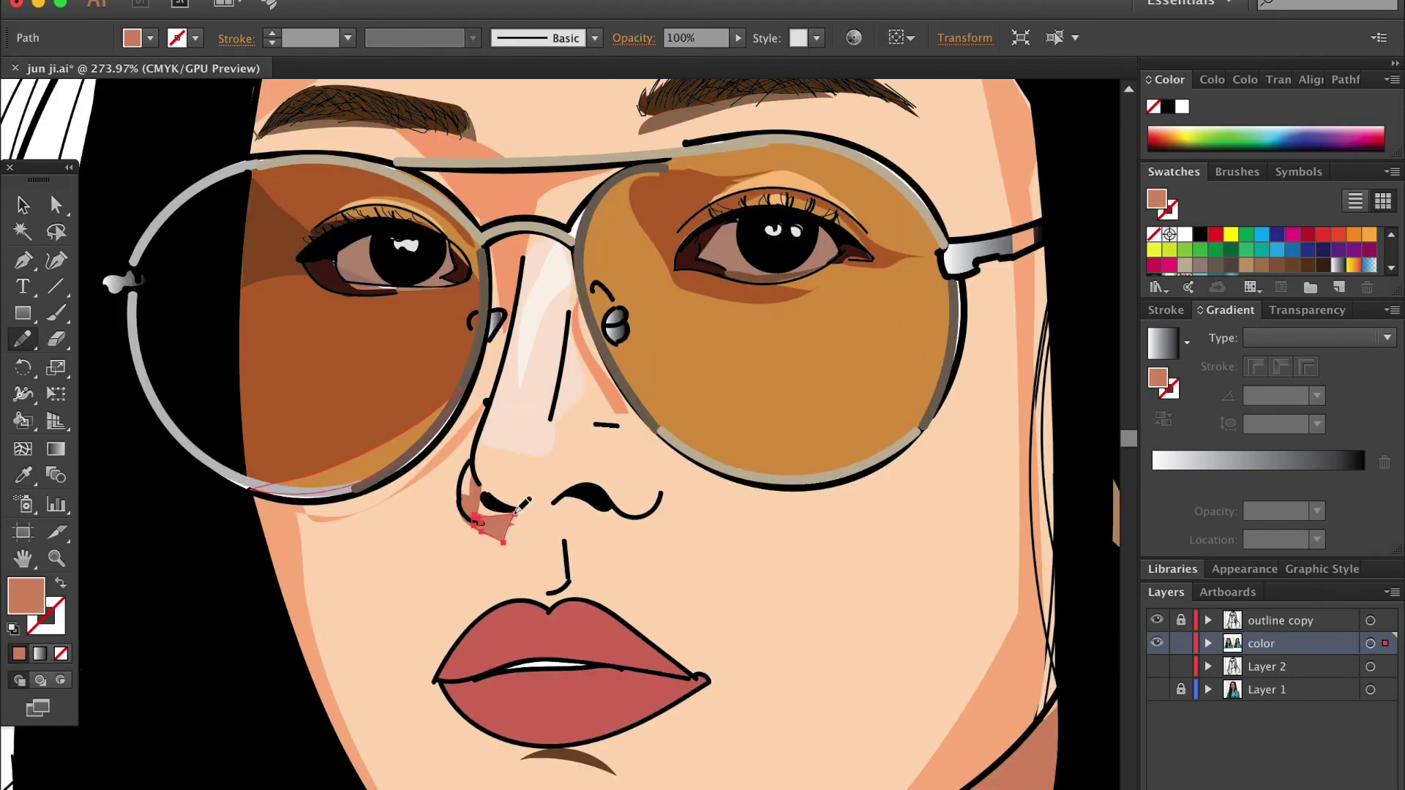
key(ctrl+z)
click(19, 654)
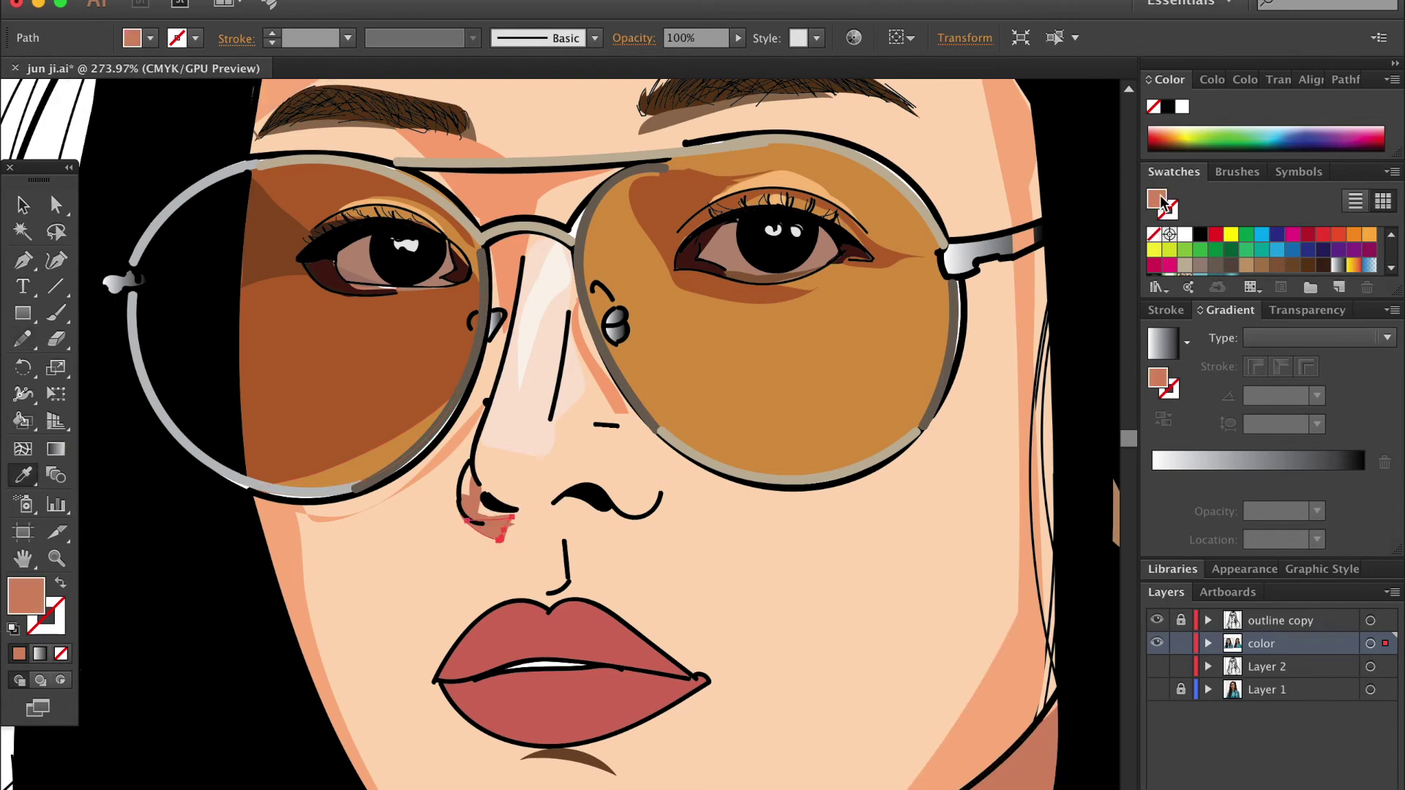
click(19, 653)
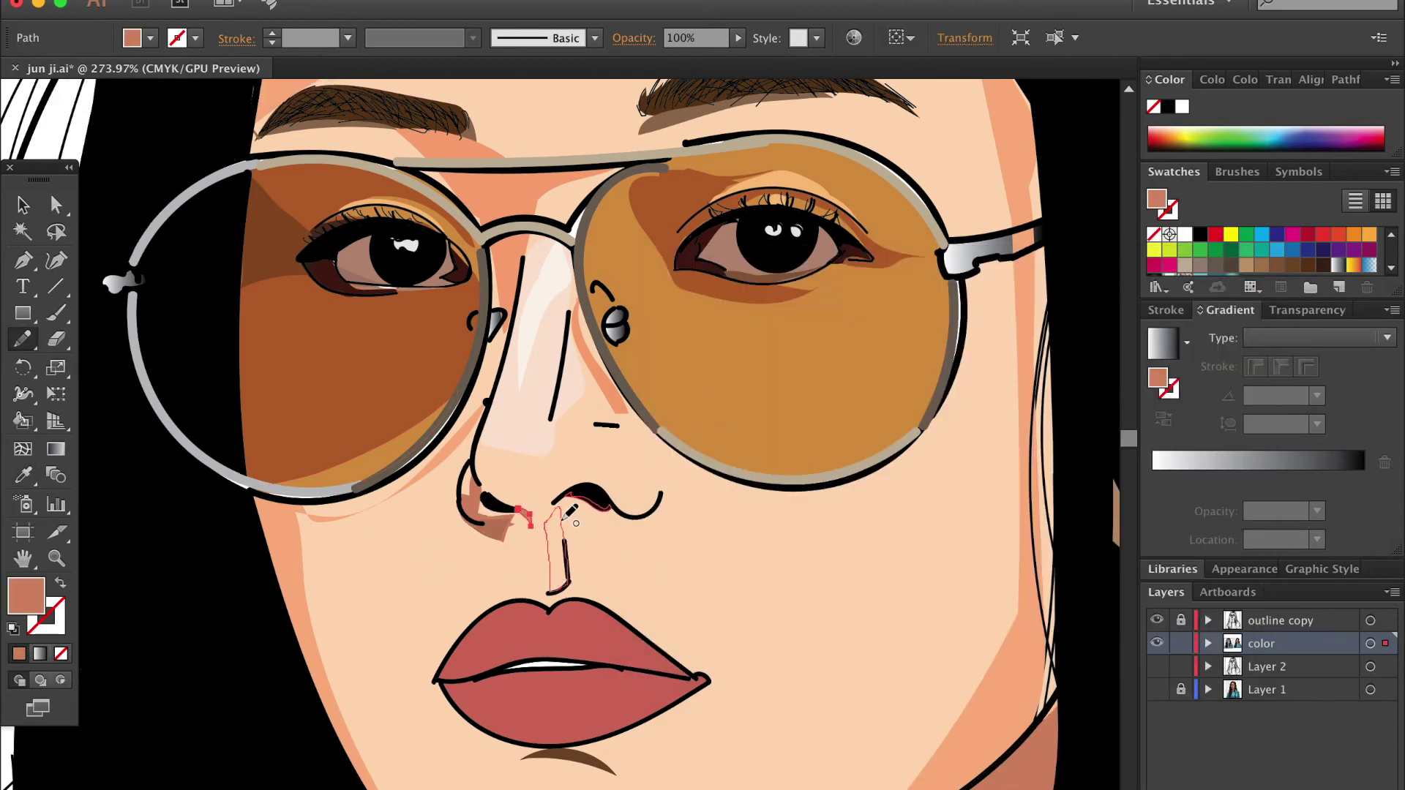
scroll(537, 650, down, 2)
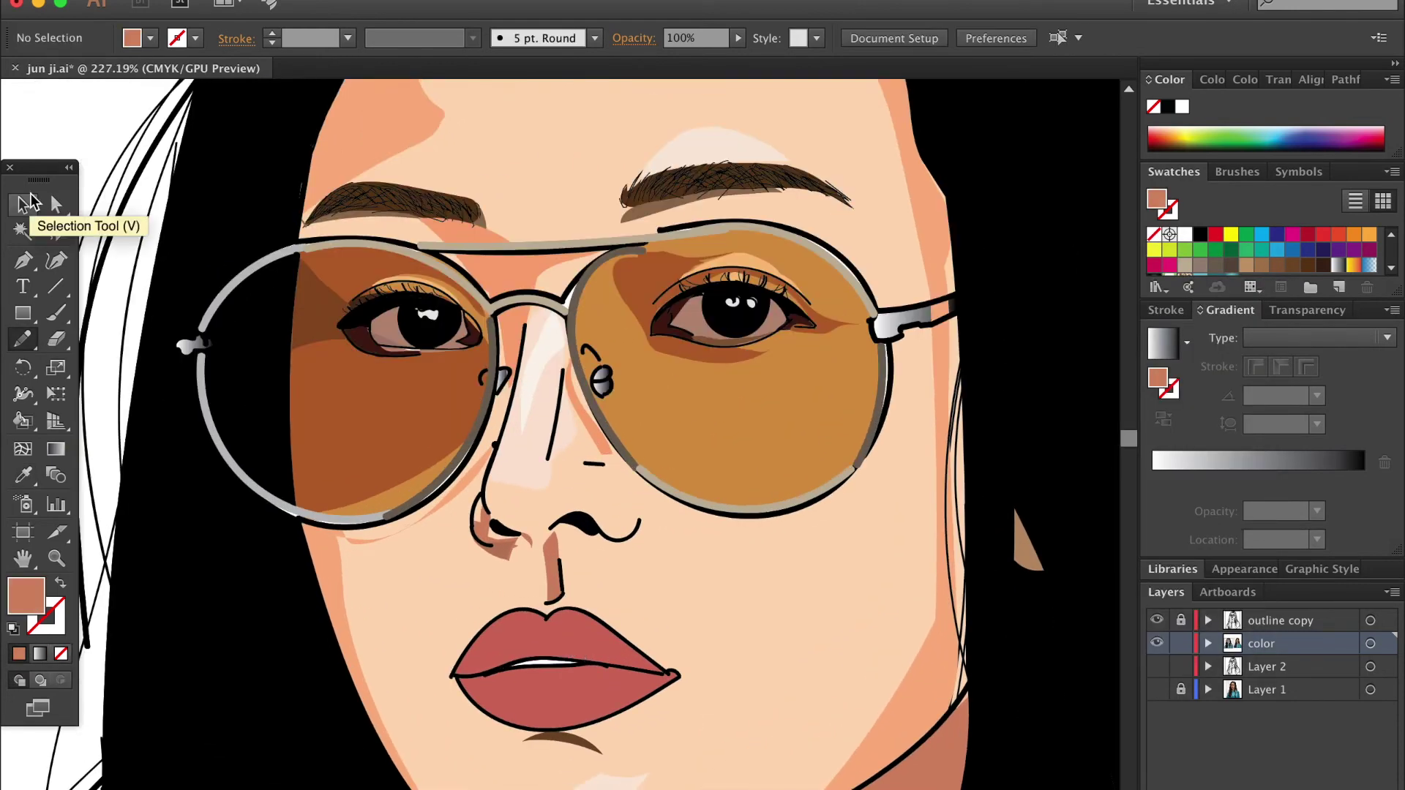
Step: Add pale peach shading along the upper lip and orange-peach shading along the nose
key(ctrl+shift+a)
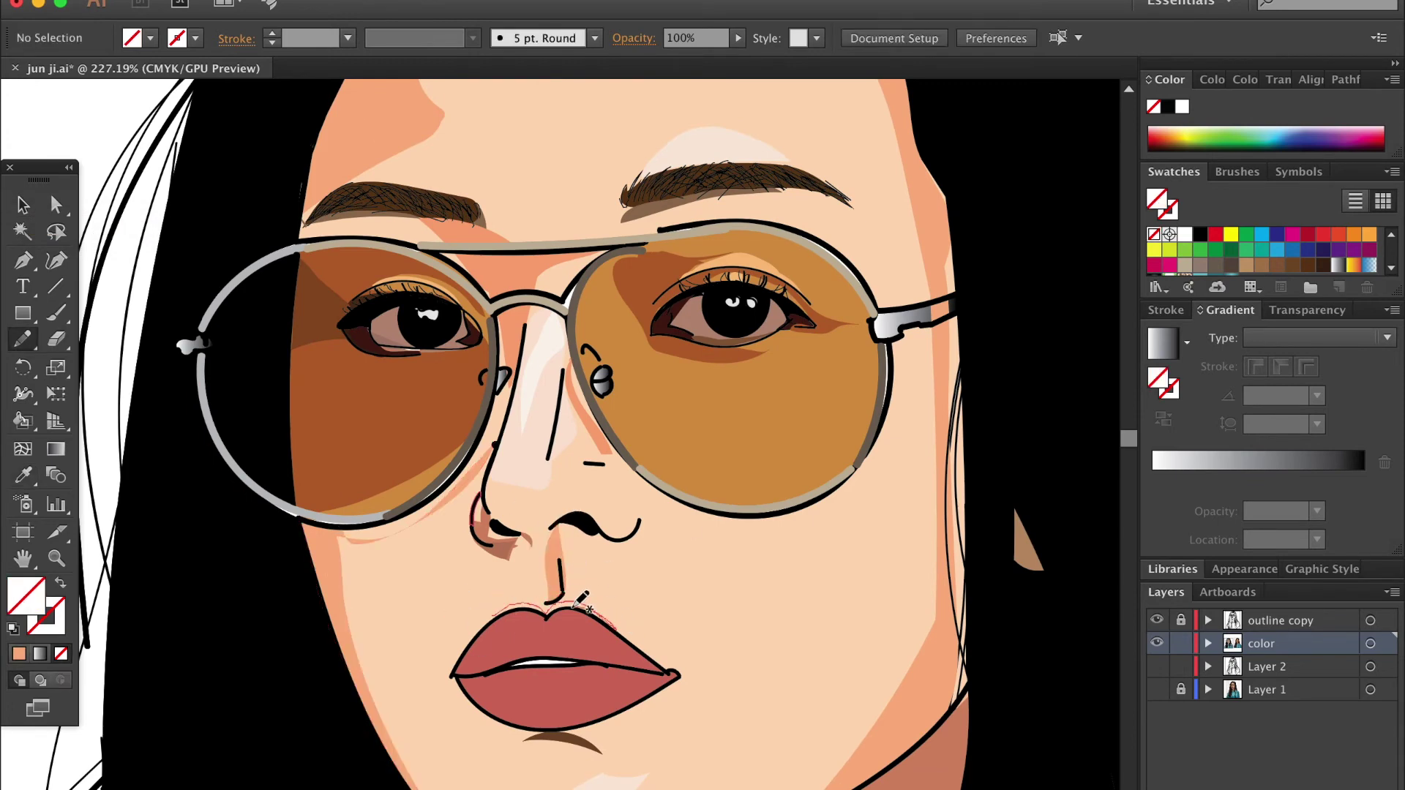
drag(581, 600, 617, 629)
key(i)
click(693, 623)
key(ctrl+shift+a)
drag(595, 462, 571, 358)
key(i)
click(588, 411)
Step: Draw a small shape on the left nostril and sample lip red as the fill
key(n)
drag(495, 504, 486, 516)
key(i)
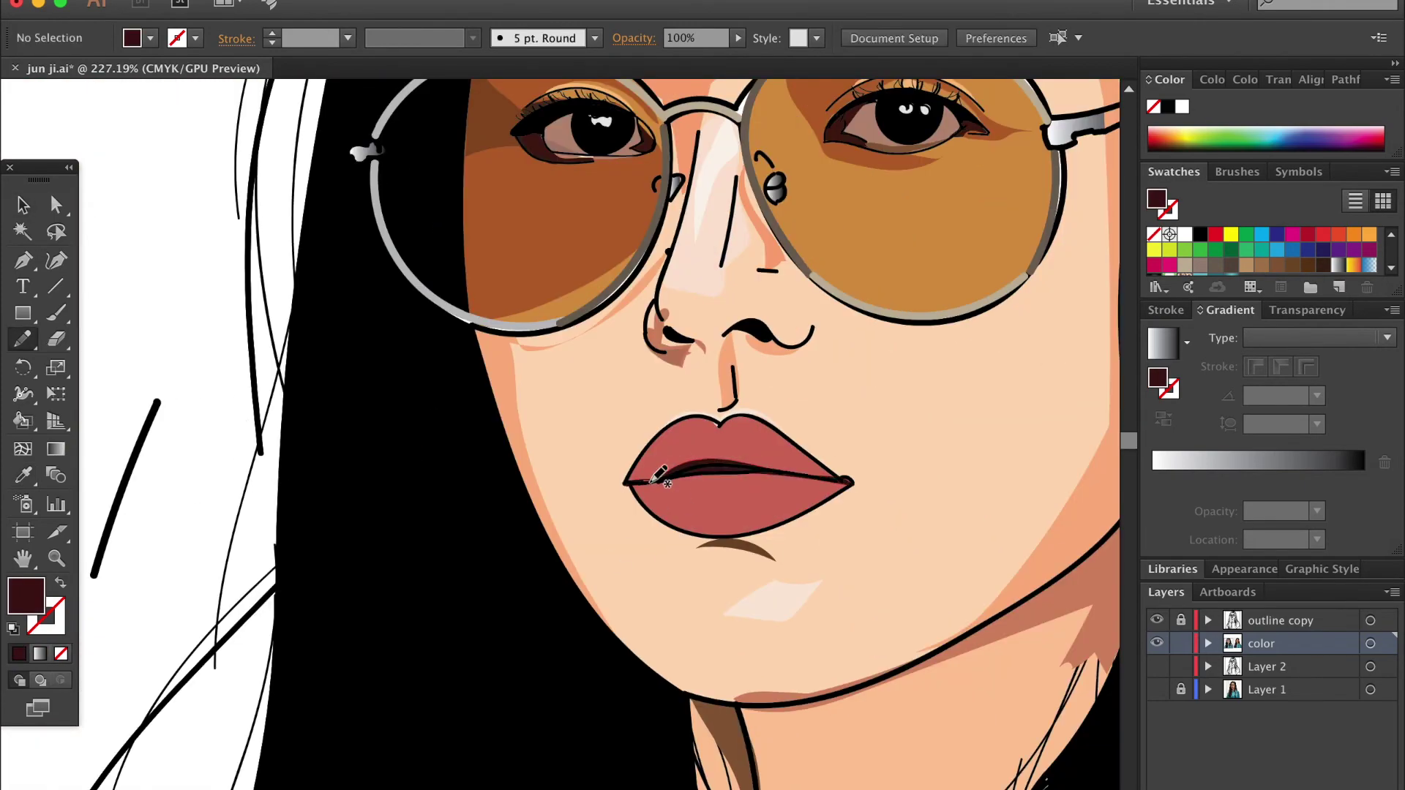
key(v)
click(659, 479)
click(176, 406)
Step: Draw dark maroon crease strokes along the upper lip line and above the lip centre
drag(671, 474, 728, 459)
scroll(729, 460, up, 3)
key(i)
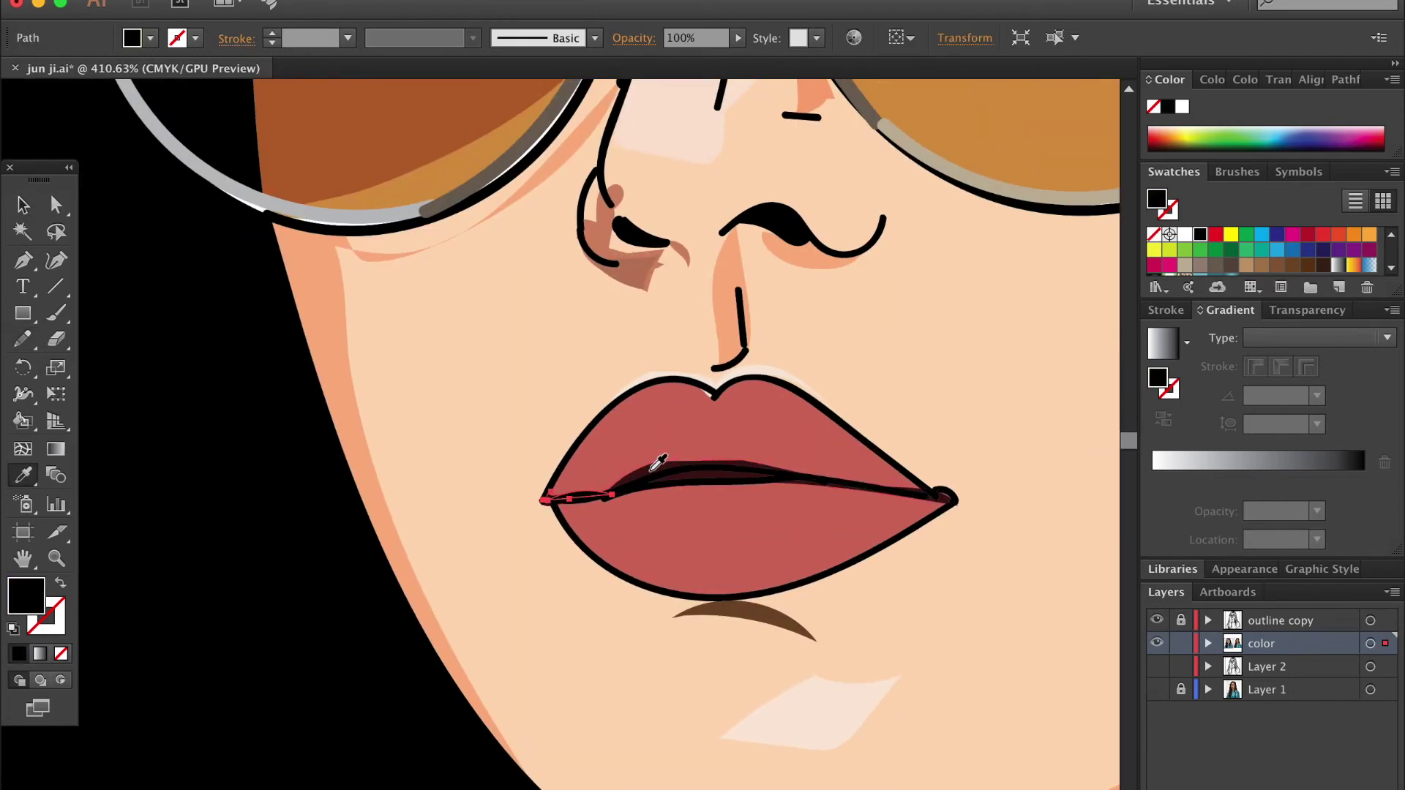
scroll(656, 462, up, 2)
click(653, 466)
key(slash)
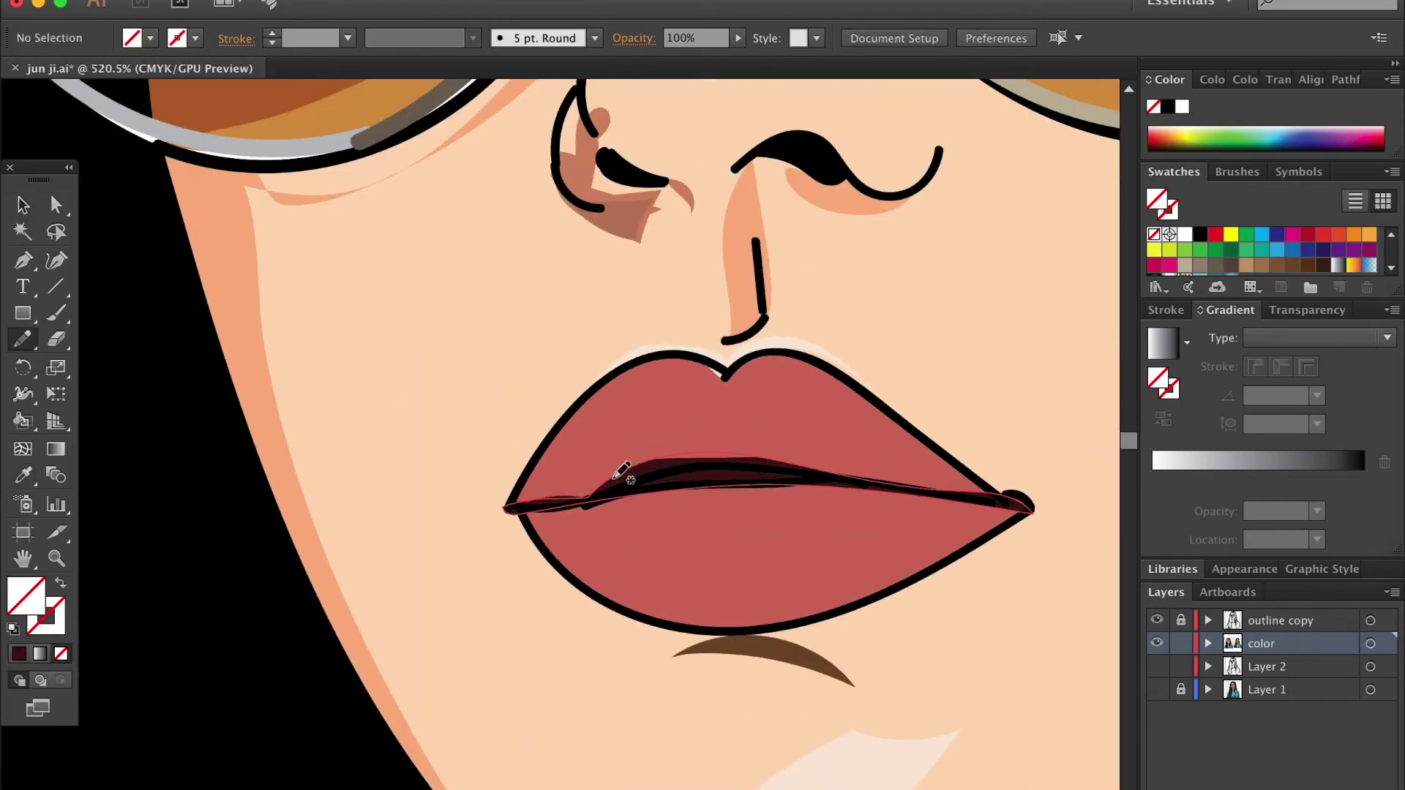
drag(740, 462, 764, 411)
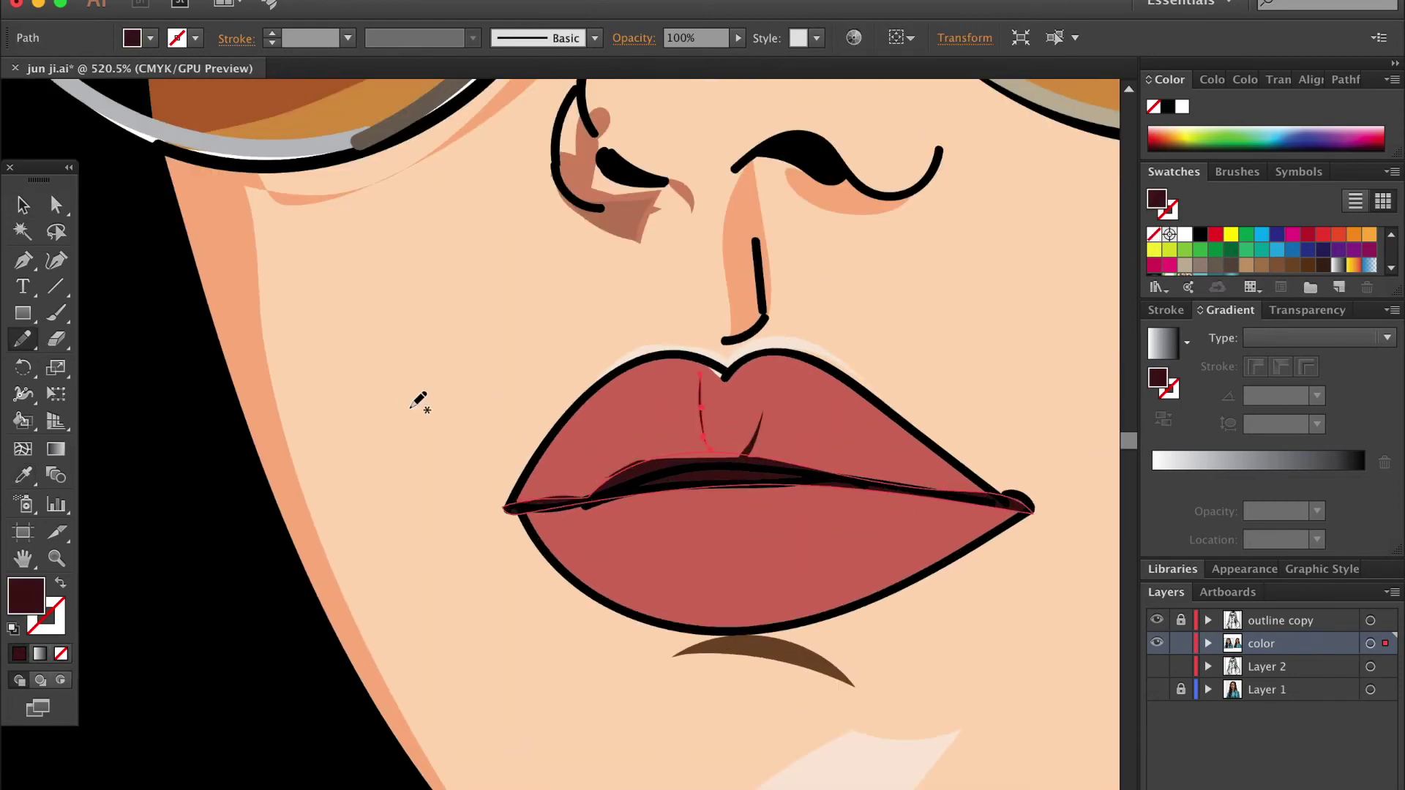
Step: Paint several pale pink gloss highlights across the lower lip
double_click(26, 595)
click(1175, 323)
drag(764, 507, 761, 580)
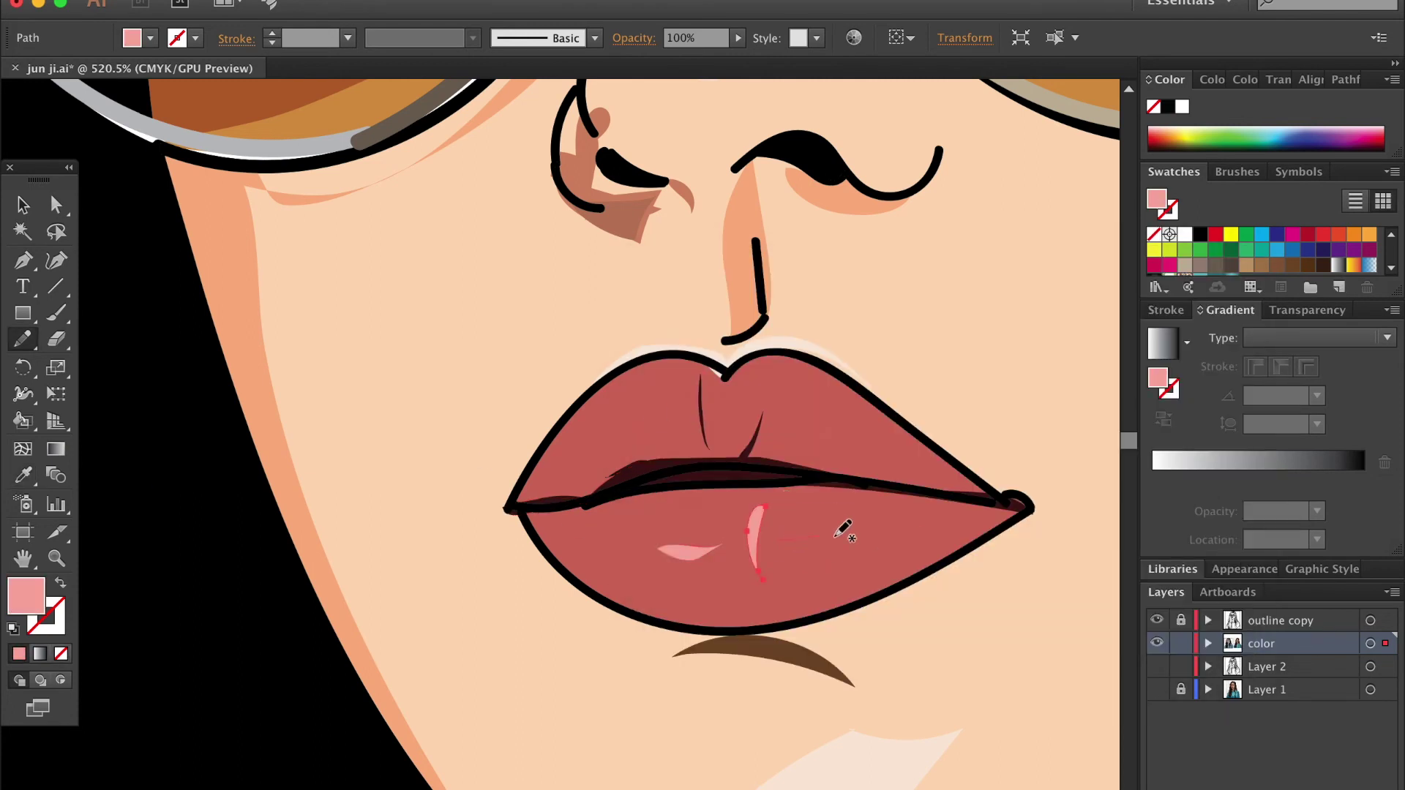
drag(713, 515, 666, 524)
key(slash)
drag(842, 510, 770, 515)
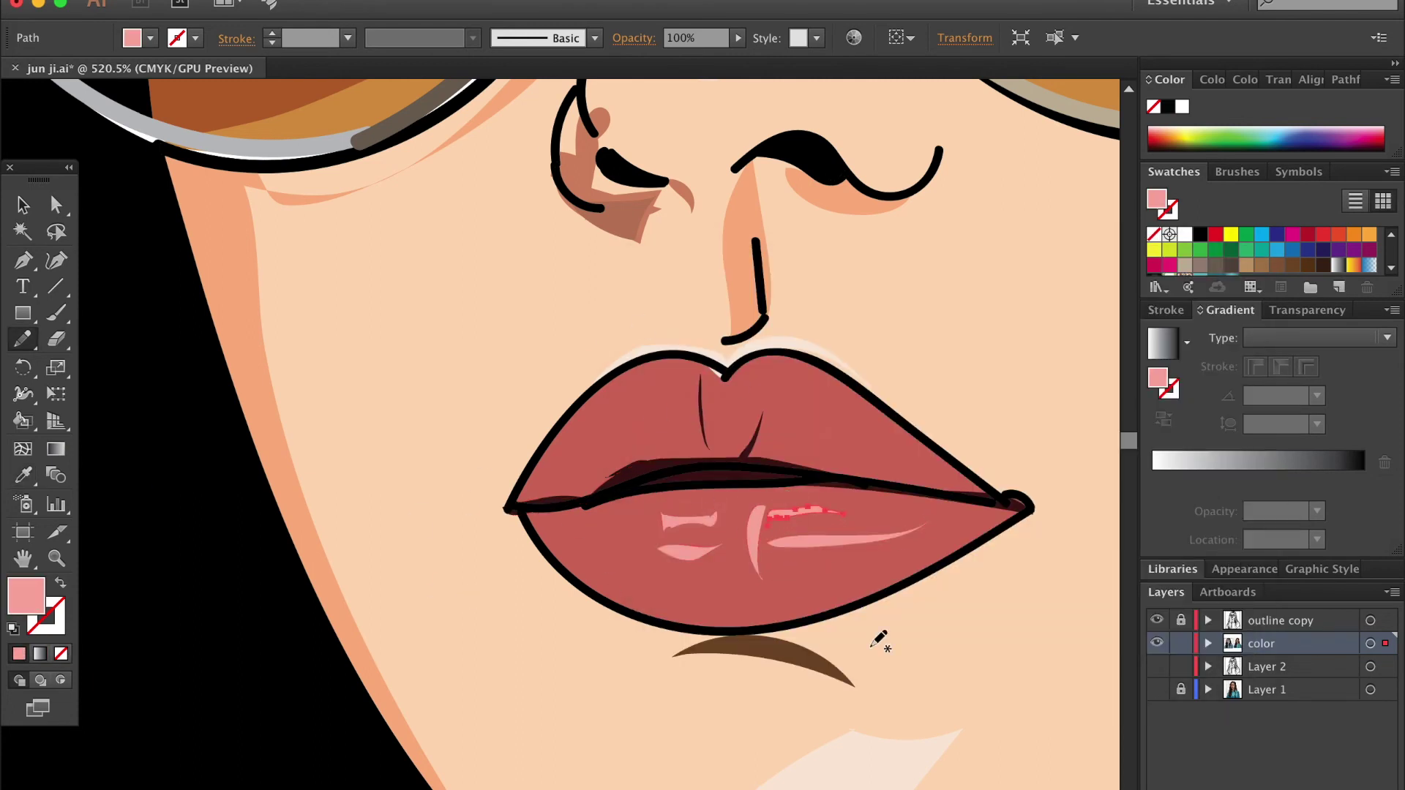
key(slash)
drag(534, 517, 654, 501)
Step: Fill a lip path with maroon and shade the upper lip's lower edge
key(i)
click(888, 372)
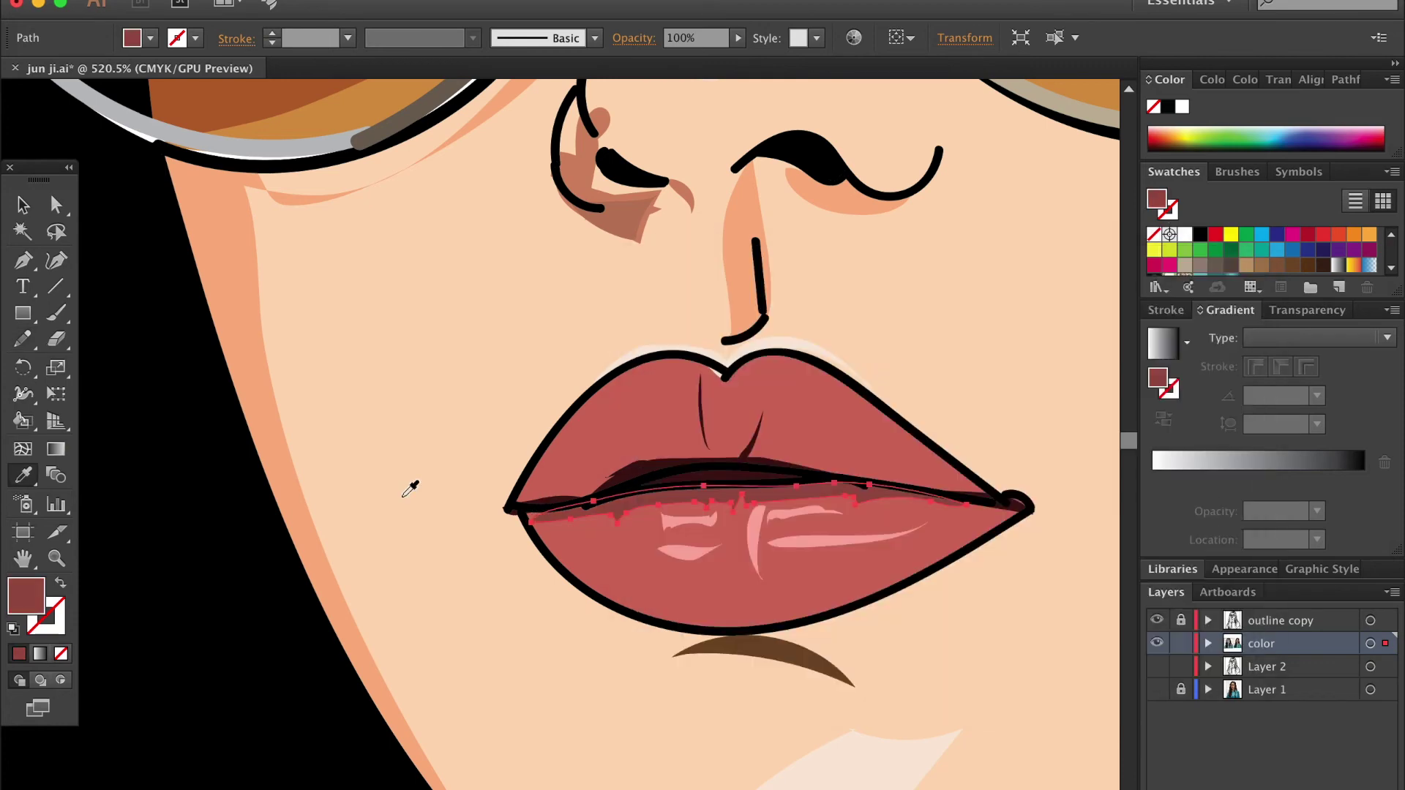
key(slash)
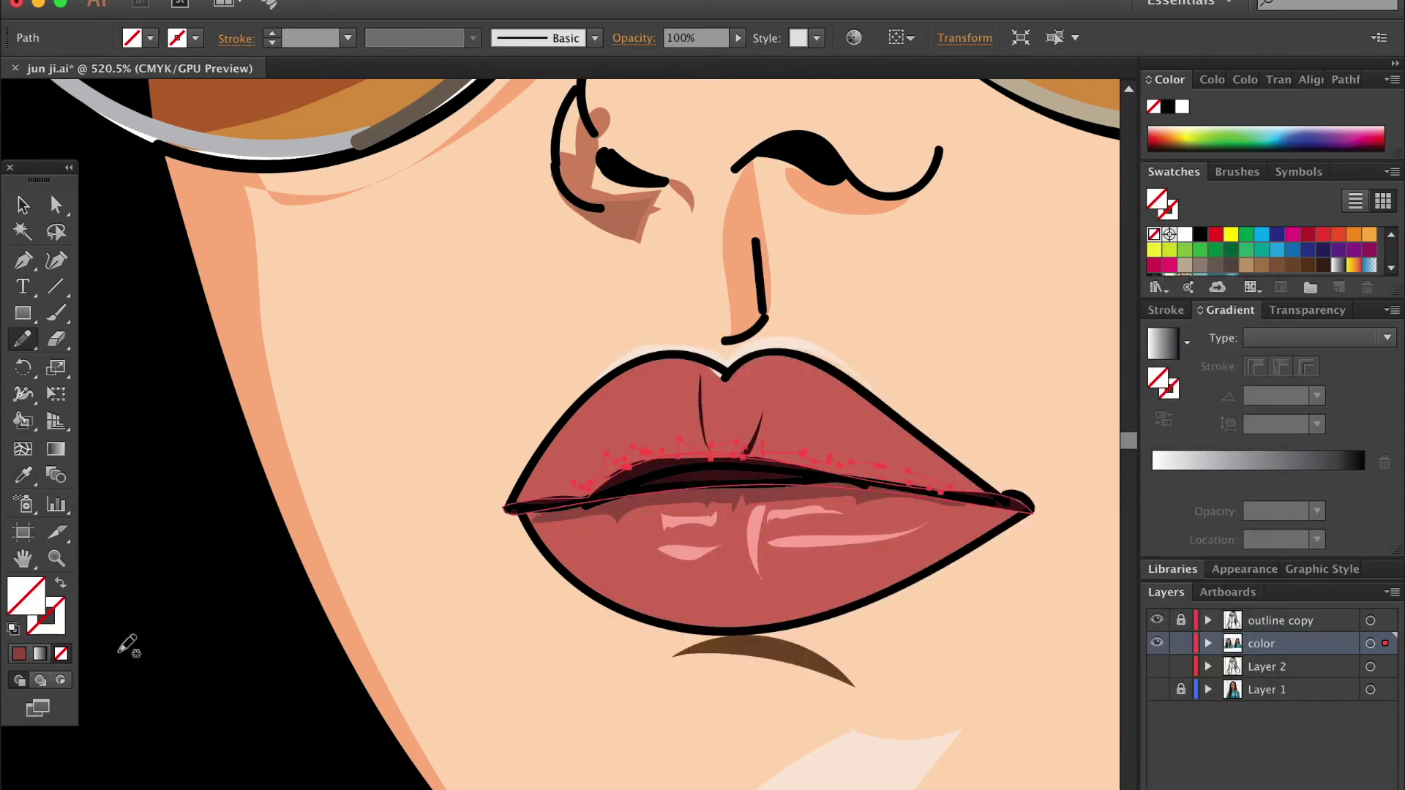
drag(402, 479, 412, 525)
drag(806, 605, 801, 608)
Step: Draw a small skin-toned shadow at the nostril, then set the fill from the lip red
key(slash)
drag(939, 147, 898, 222)
key(i)
click(804, 266)
scroll(643, 400, down, 3)
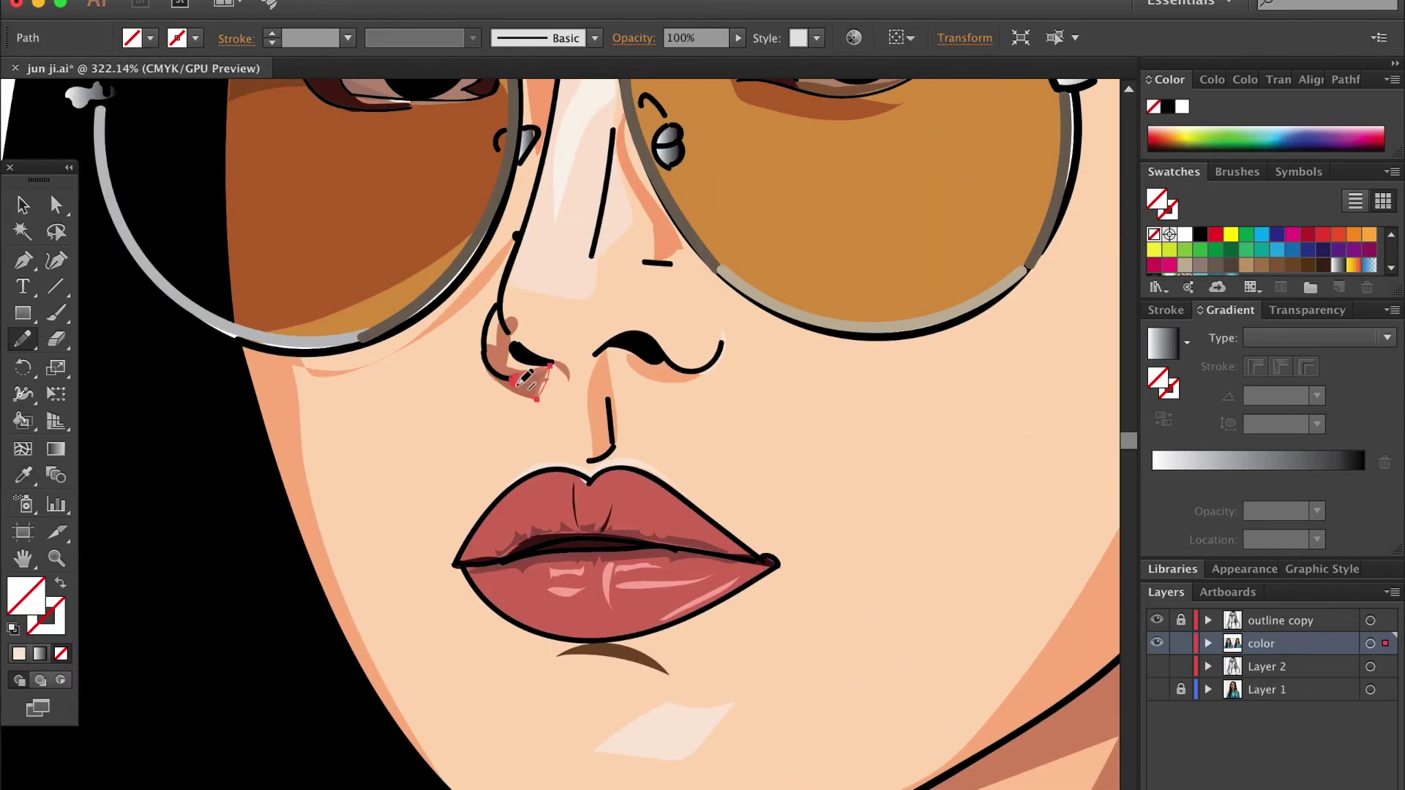
key(i)
click(525, 378)
scroll(525, 378, down, 3)
scroll(644, 439, up, 2)
double_click(26, 597)
click(1179, 322)
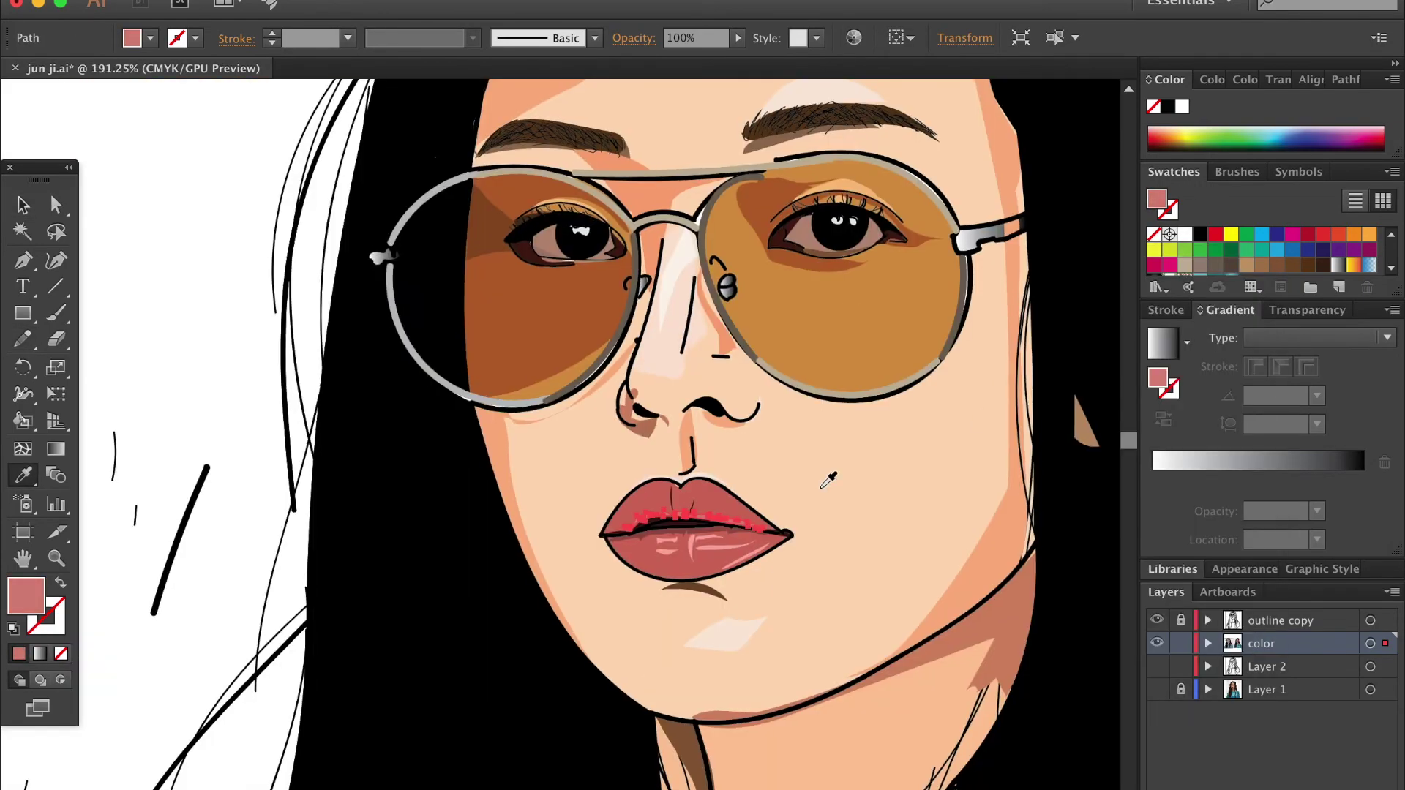
Step: Recolour the neck shading with peach sampled from the lips
scroll(822, 488, up, 3)
click(602, 551)
scroll(662, 545, down, 5)
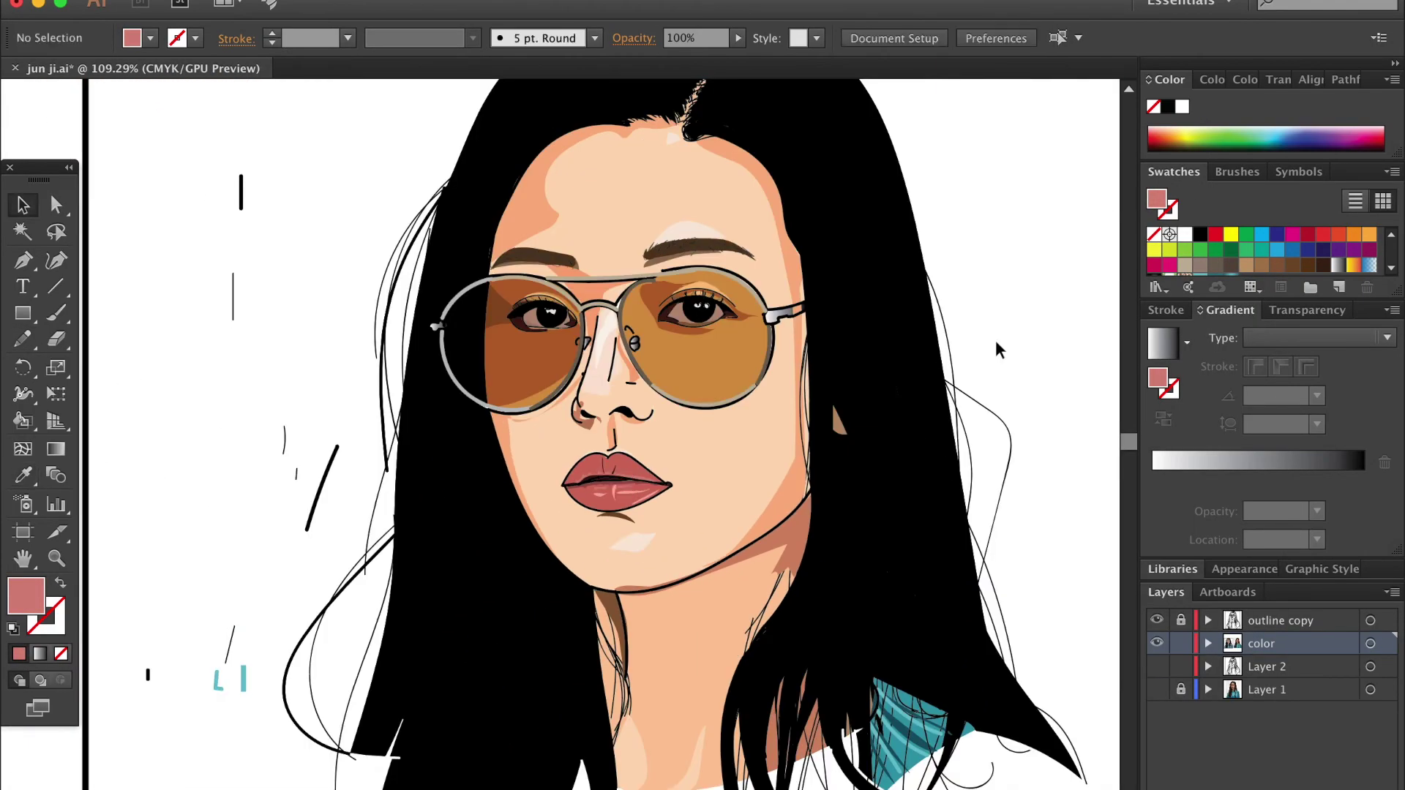
double_click(26, 597)
click(1164, 327)
ctrl+click(732, 562)
scroll(724, 512, up, 3)
scroll(703, 293, down, 2)
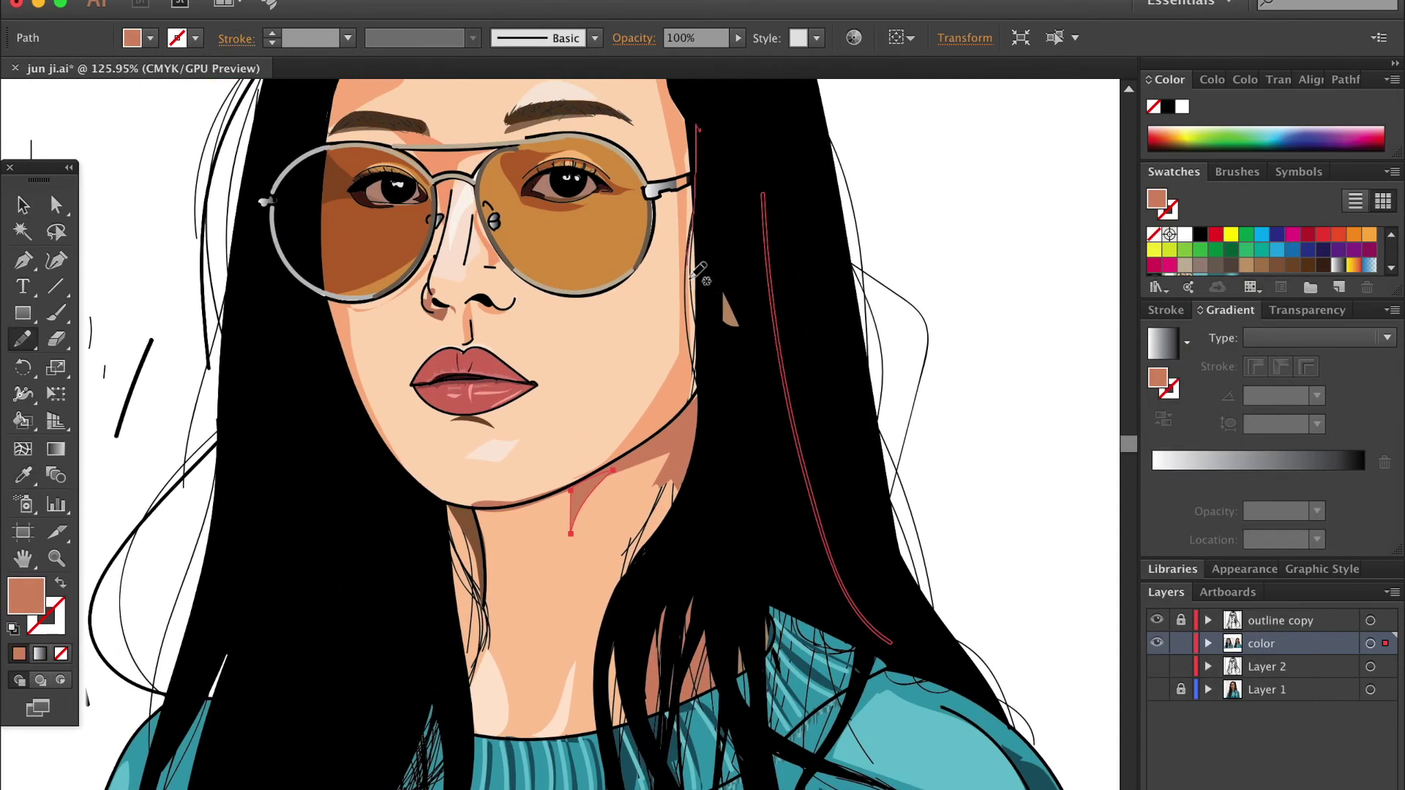
ctrl+click(695, 331)
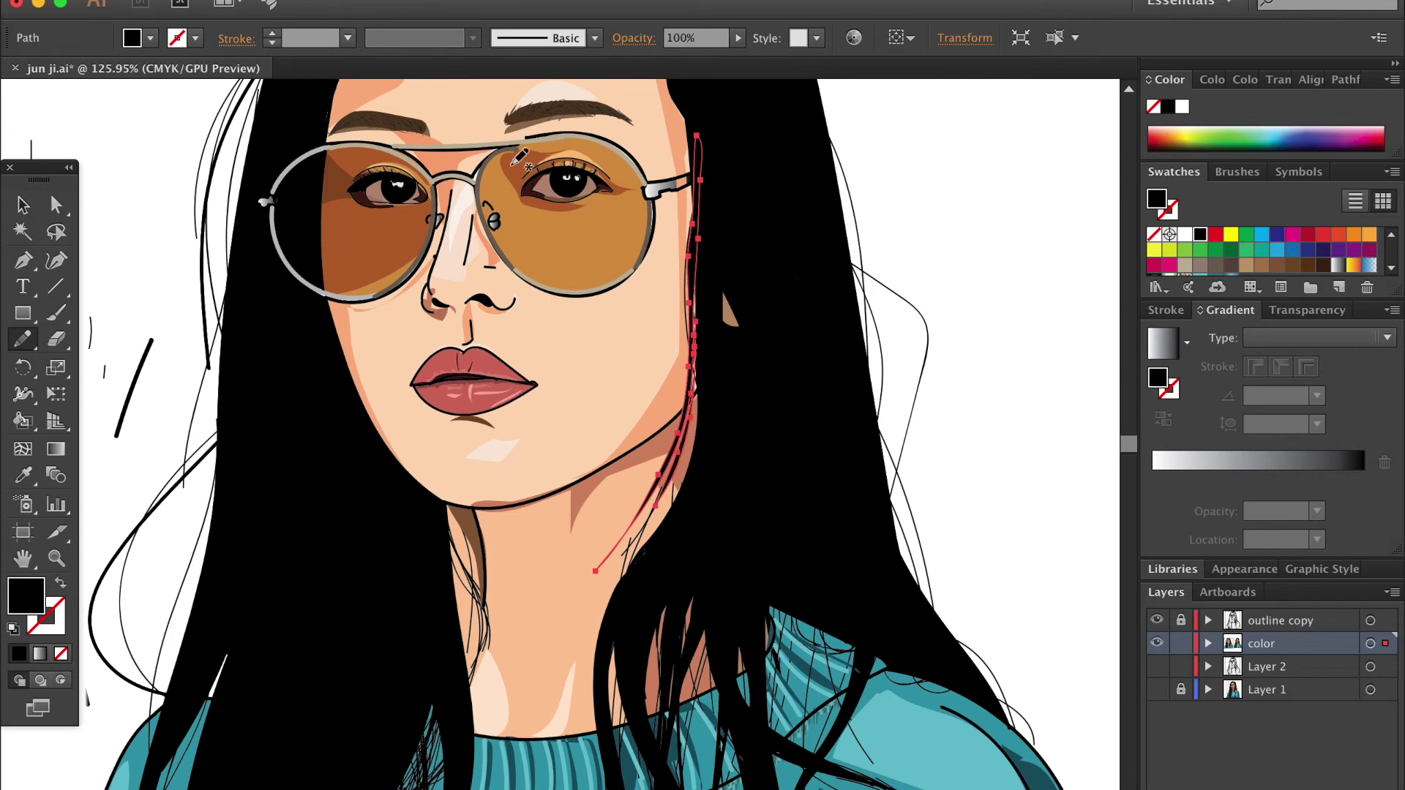
Step: Fill the shine shape on top of the hair with grey
key(ctrl+shift+a)
key(b)
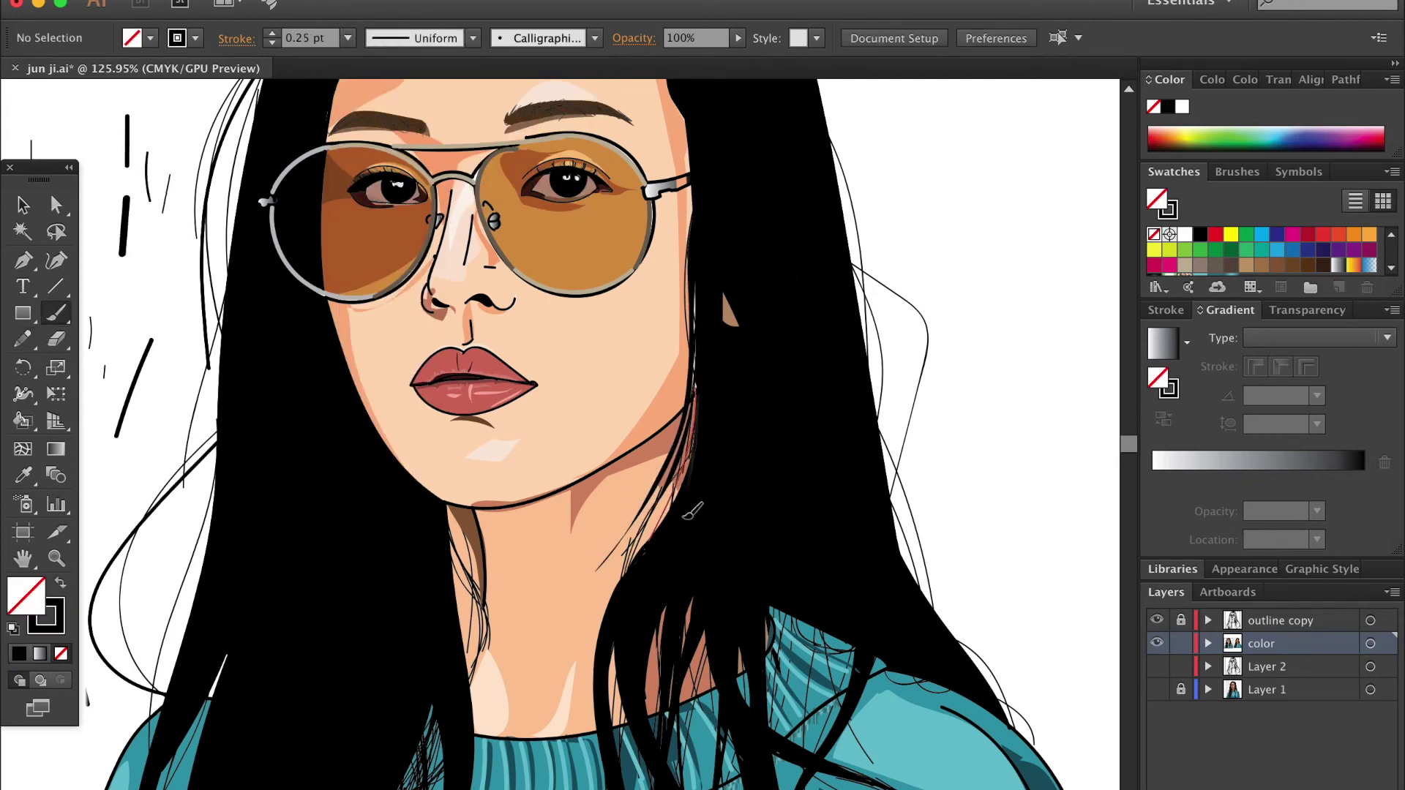
scroll(754, 542, up, 5)
key(v)
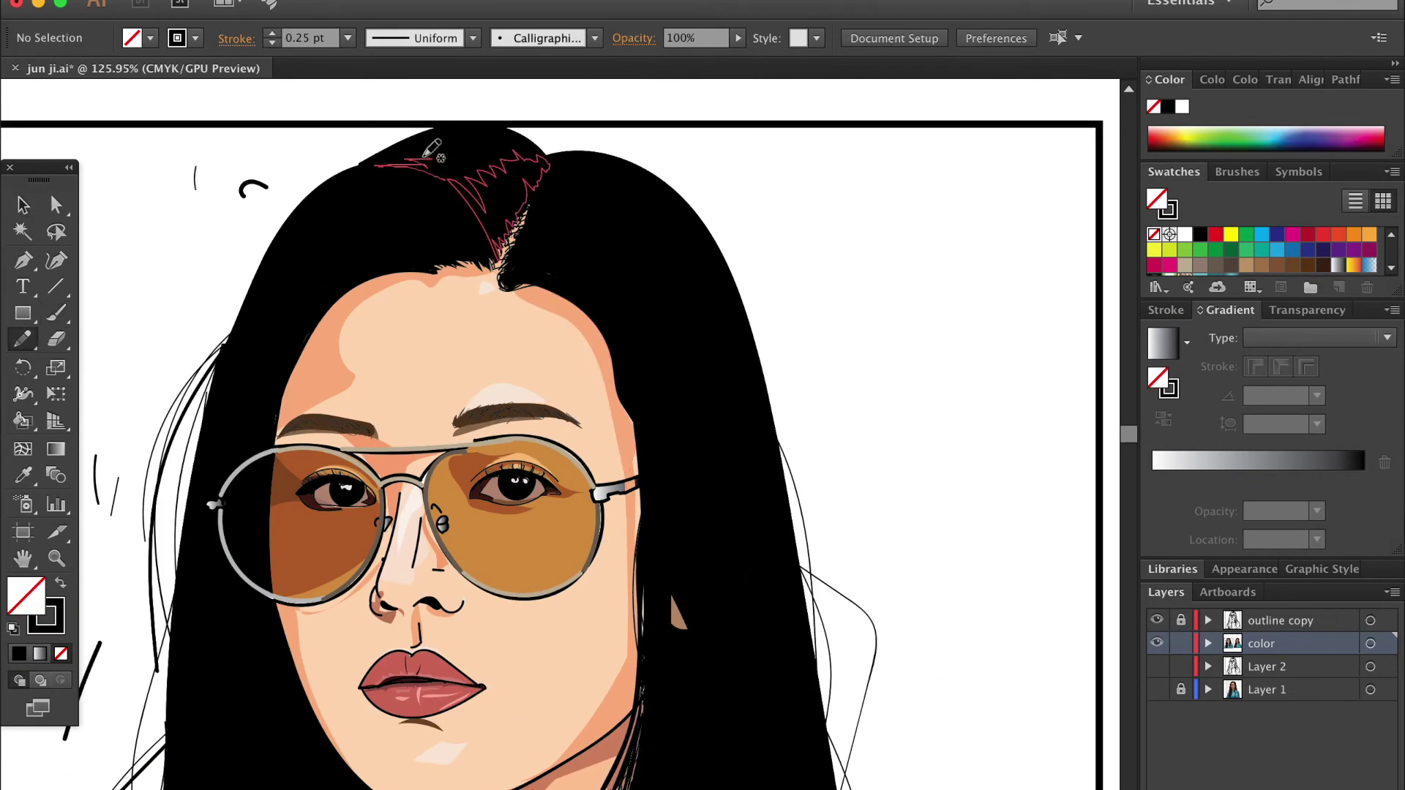
click(150, 37)
click(110, 110)
key(v)
key(ctrl+shift+a)
Step: Paint a strand along the hair top and a brown strand down the right side
key(b)
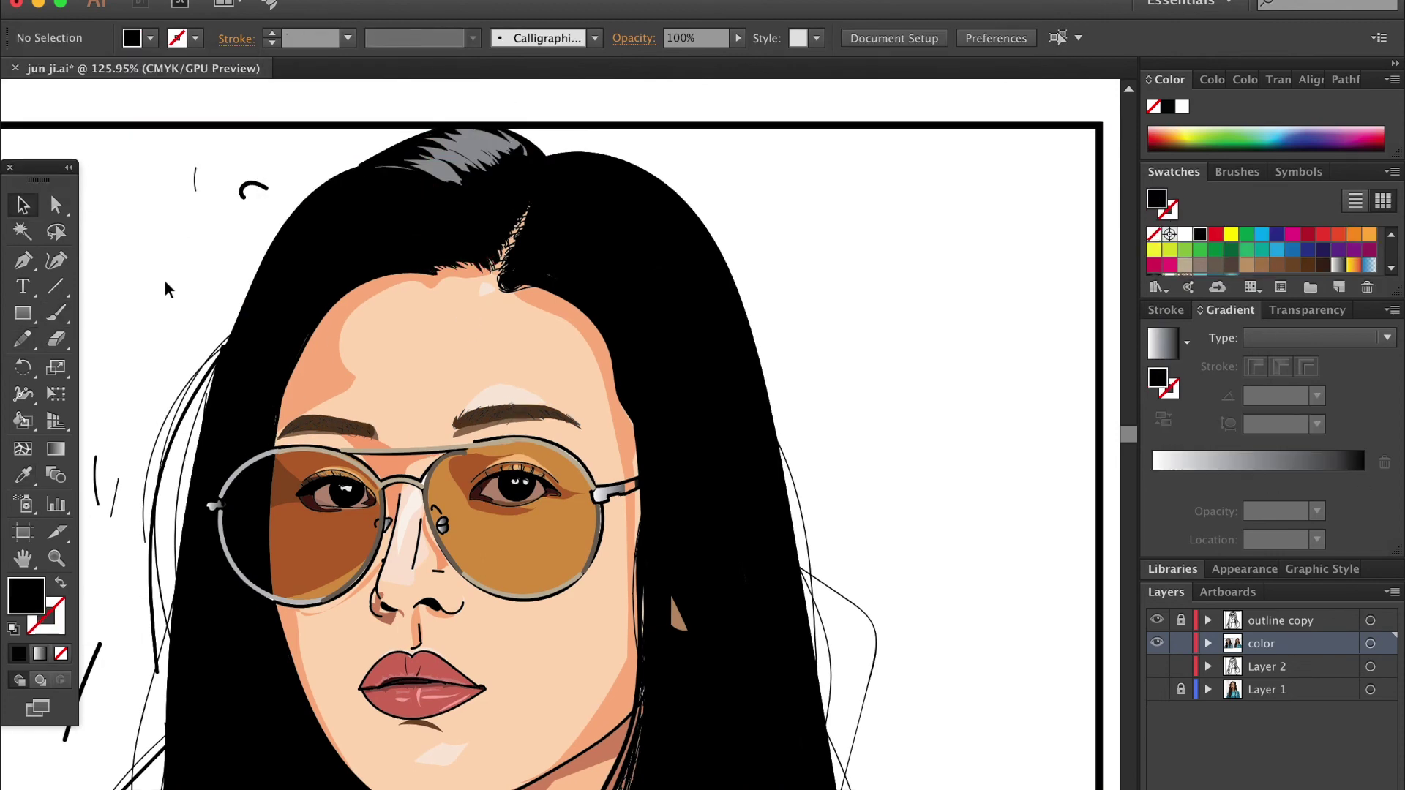
drag(437, 196, 336, 222)
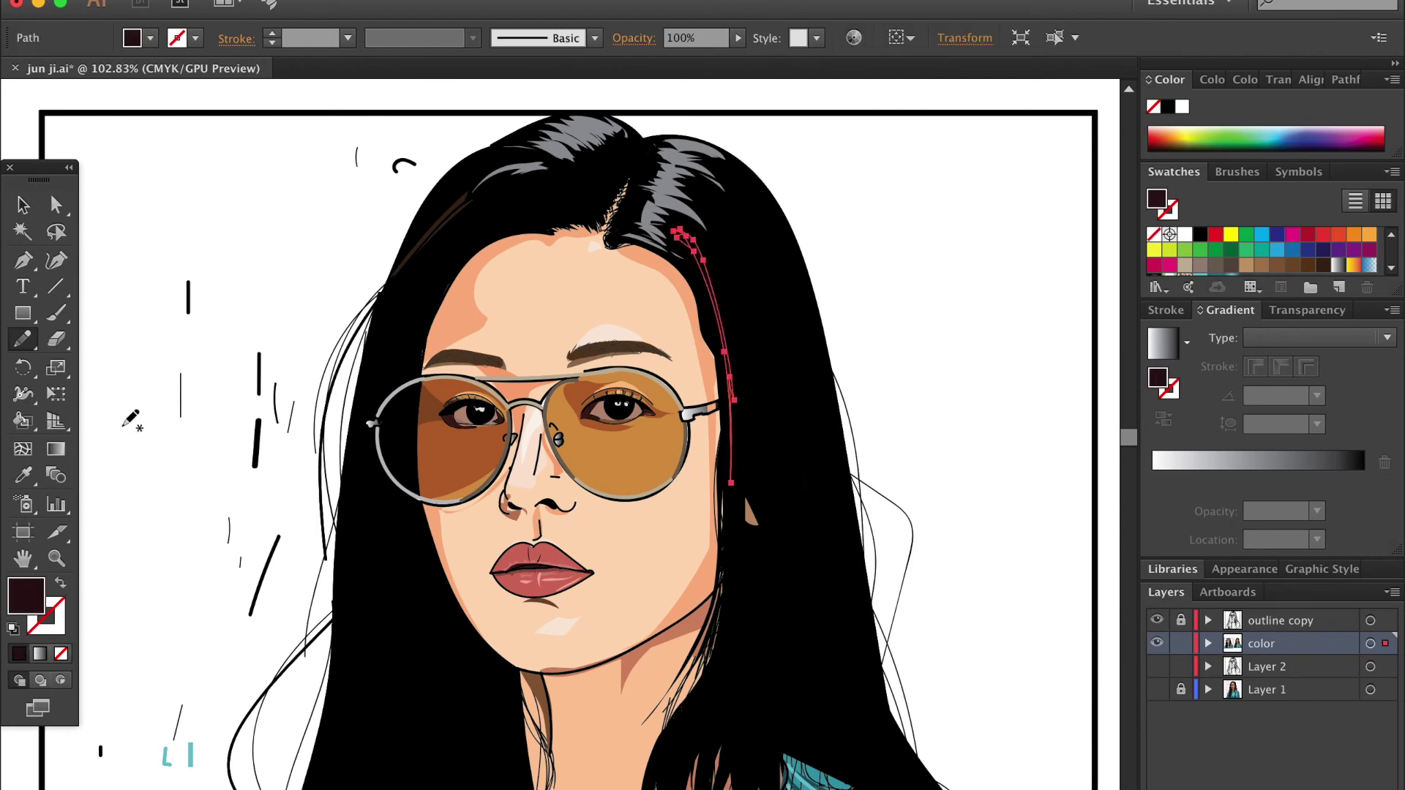
key(i)
click(1307, 265)
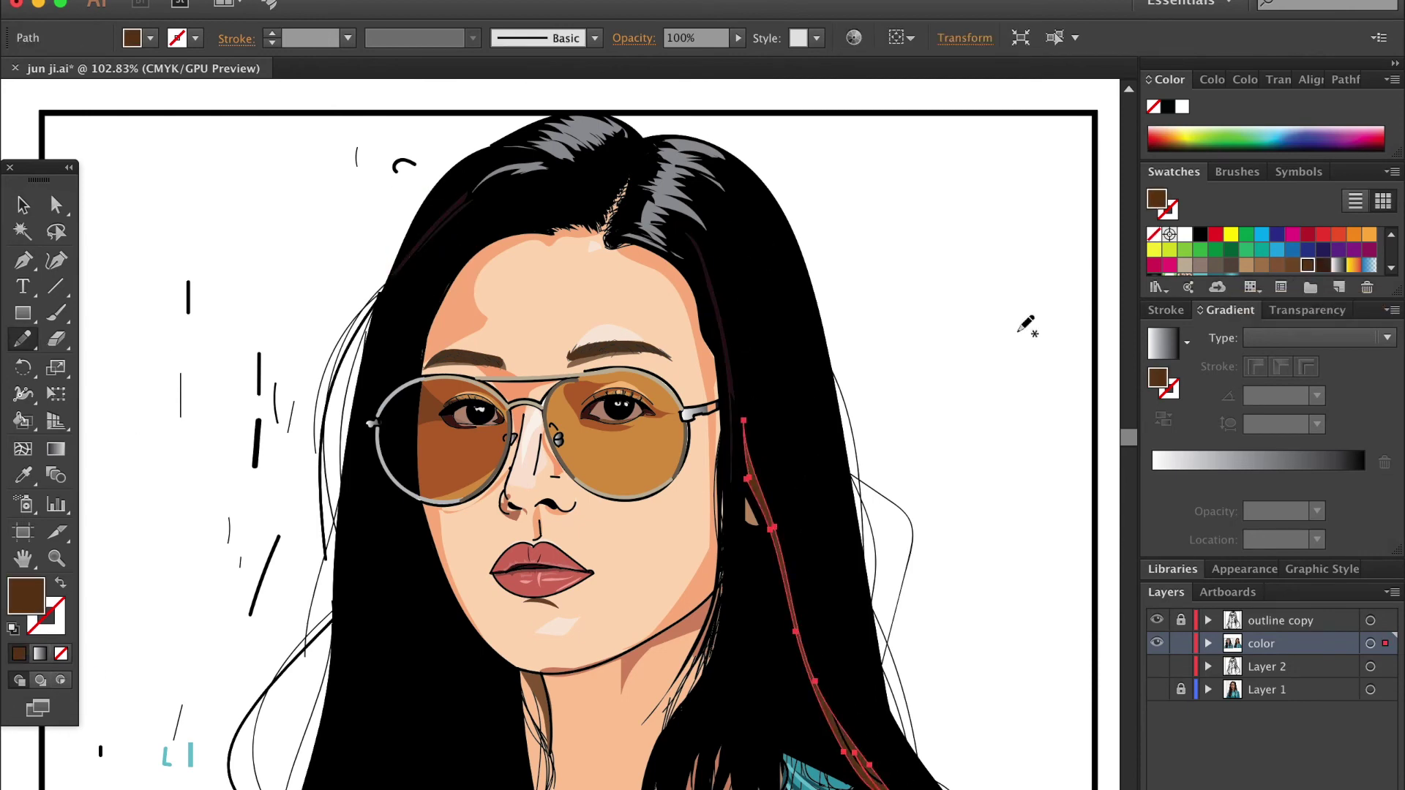
drag(723, 240, 816, 439)
drag(893, 732, 902, 741)
scroll(702, 396, right, 4)
scroll(703, 395, down, 2)
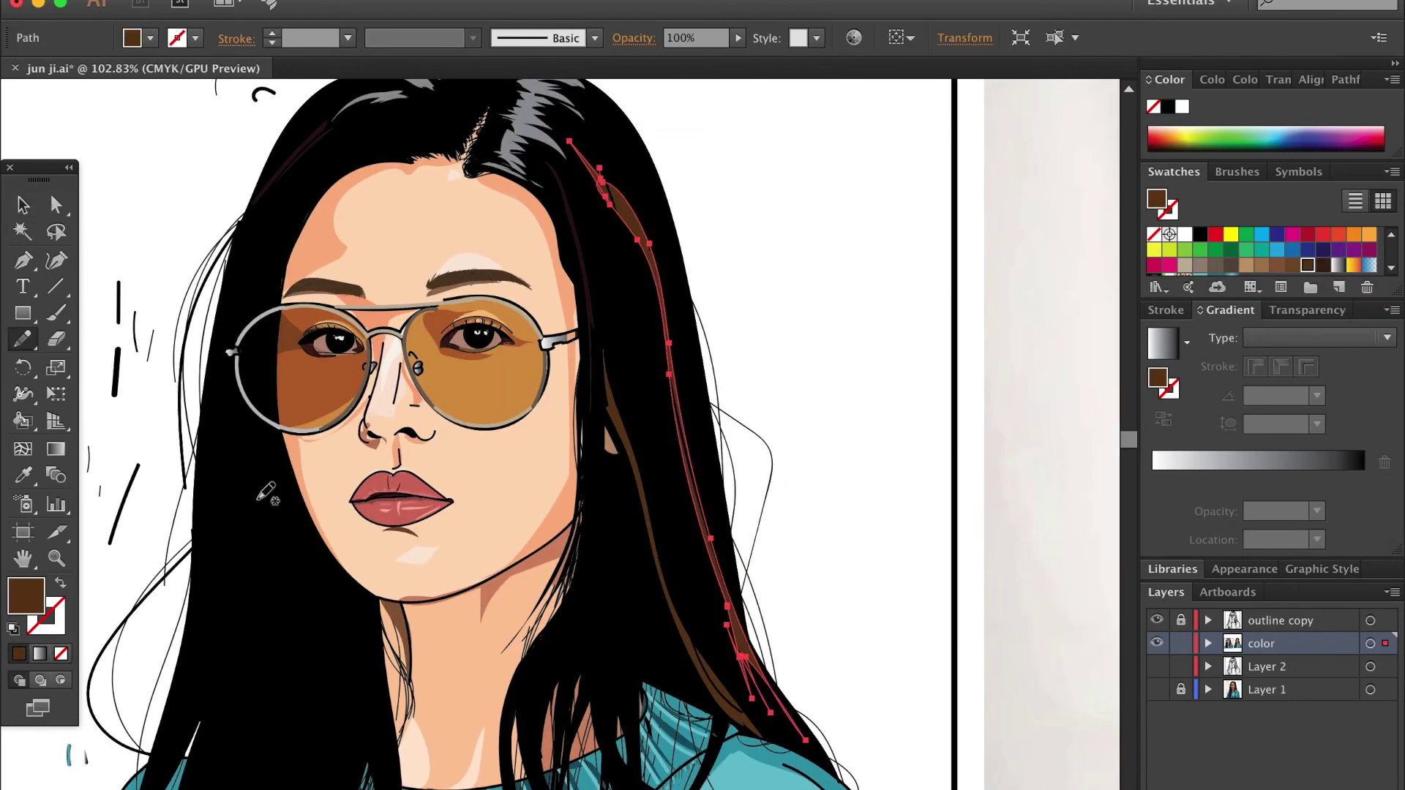
Step: Add two more brown strands along the right side of the hair
drag(586, 157, 684, 366)
scroll(761, 366, left, 2)
drag(761, 301, 811, 578)
key(v)
click(972, 340)
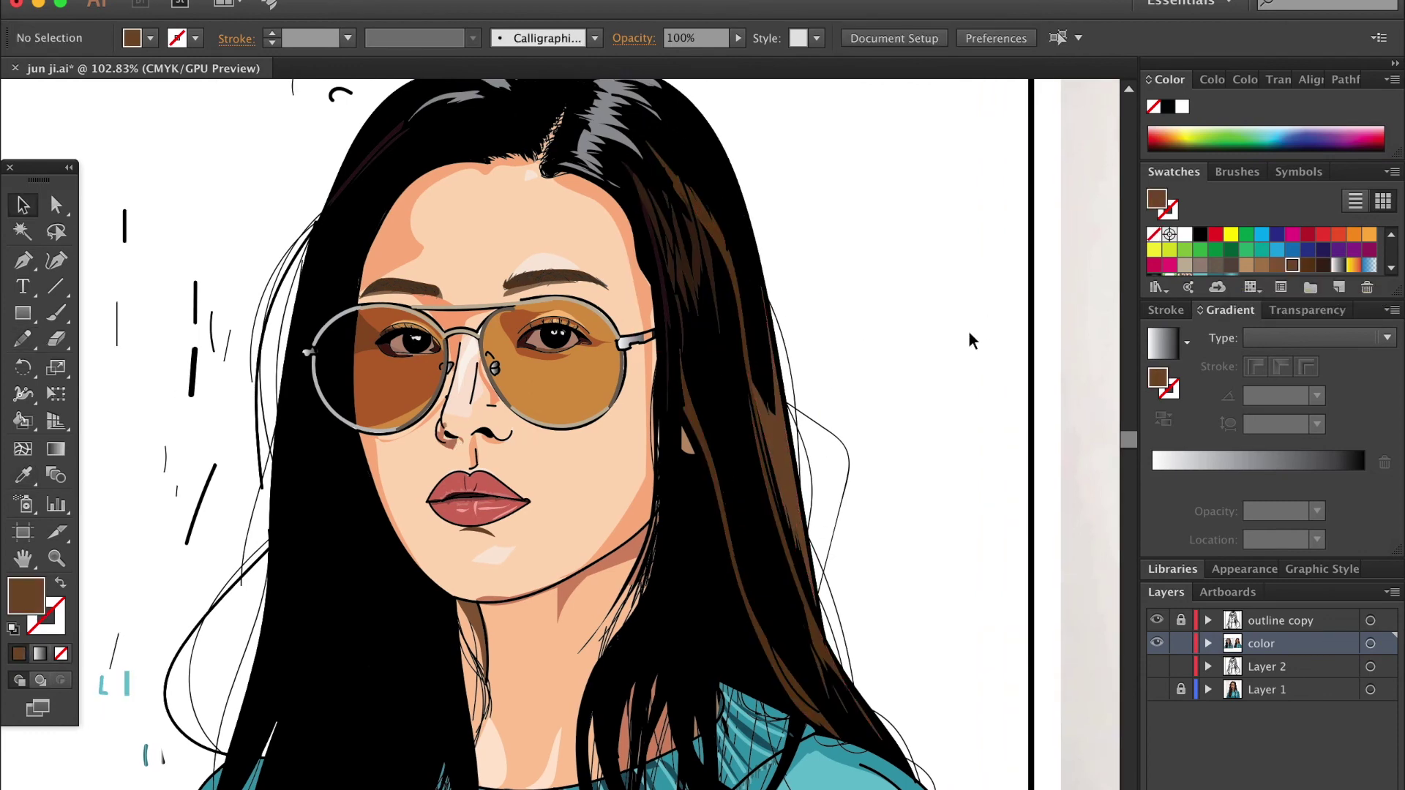
scroll(472, 562, down, 10)
scroll(472, 562, left, 3)
Step: Draw dark reddish-brown strands through the lower left hair ends
key(/)
mouse_move(340, 400)
mouse_down()
mouse_move(308, 496)
mouse_move(335, 413)
mouse_up()
scroll(335, 413, right, 3)
mouse_move(219, 410)
mouse_down()
mouse_move(207, 432)
mouse_move(266, 582)
mouse_up()
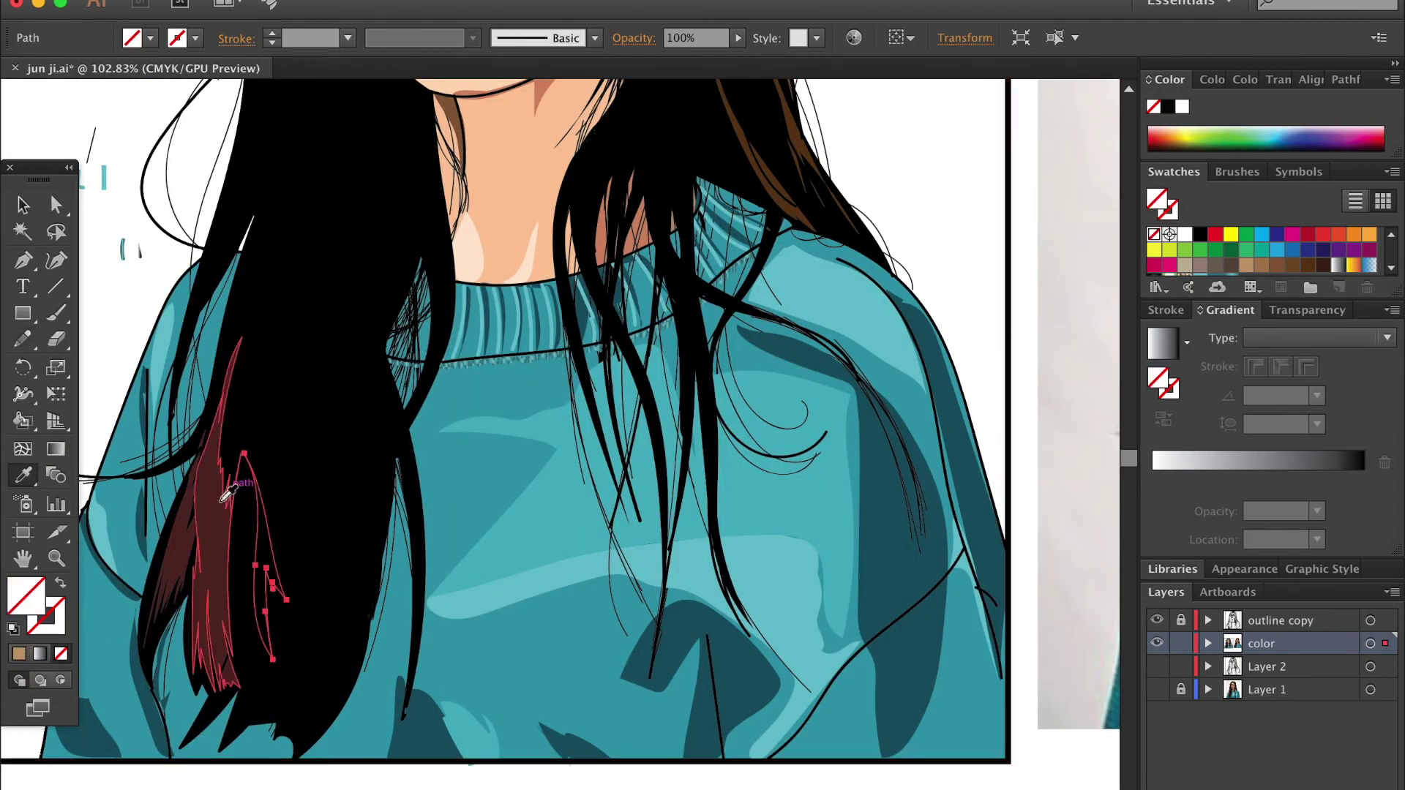
scroll(249, 607, down, 1)
drag(267, 679, 287, 560)
drag(305, 661, 289, 711)
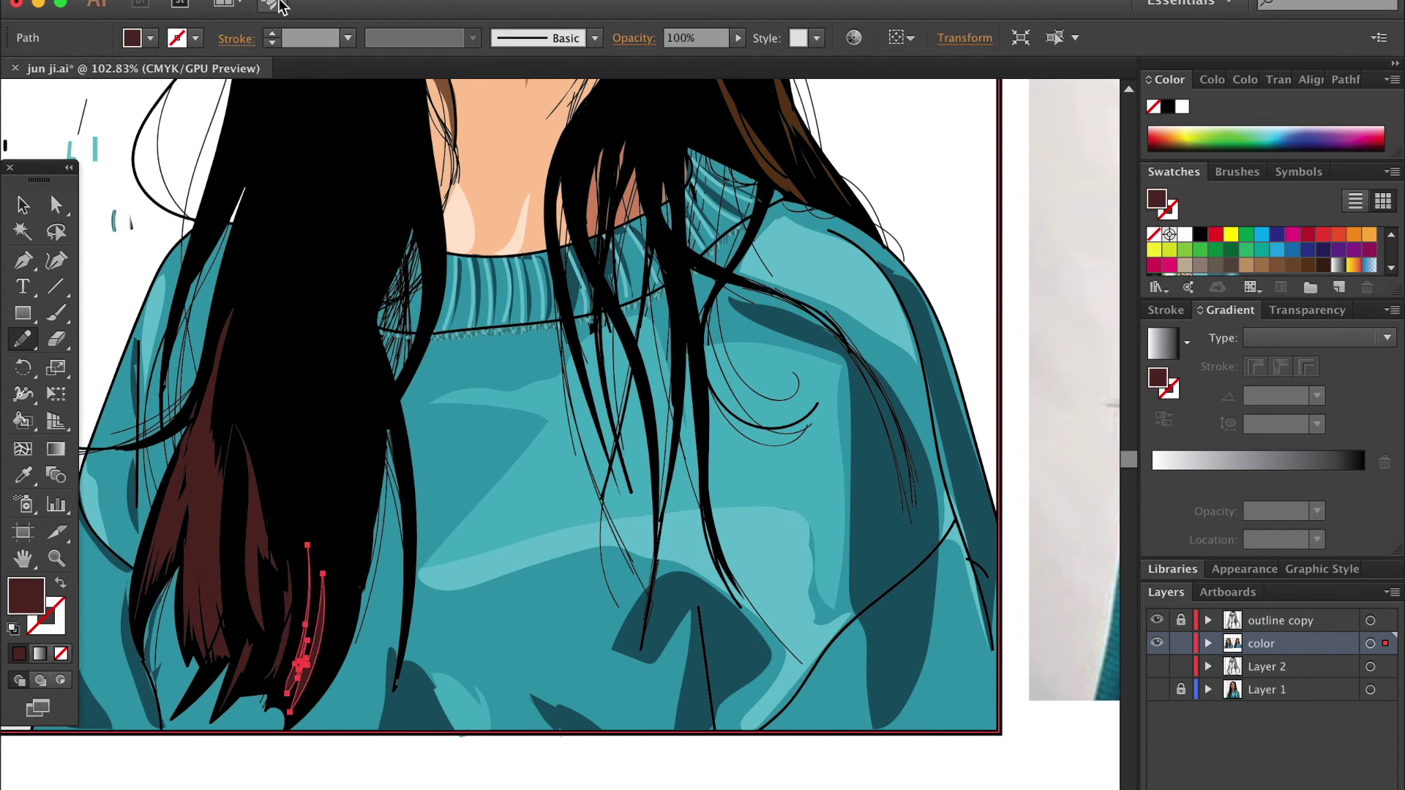
drag(375, 504, 354, 594)
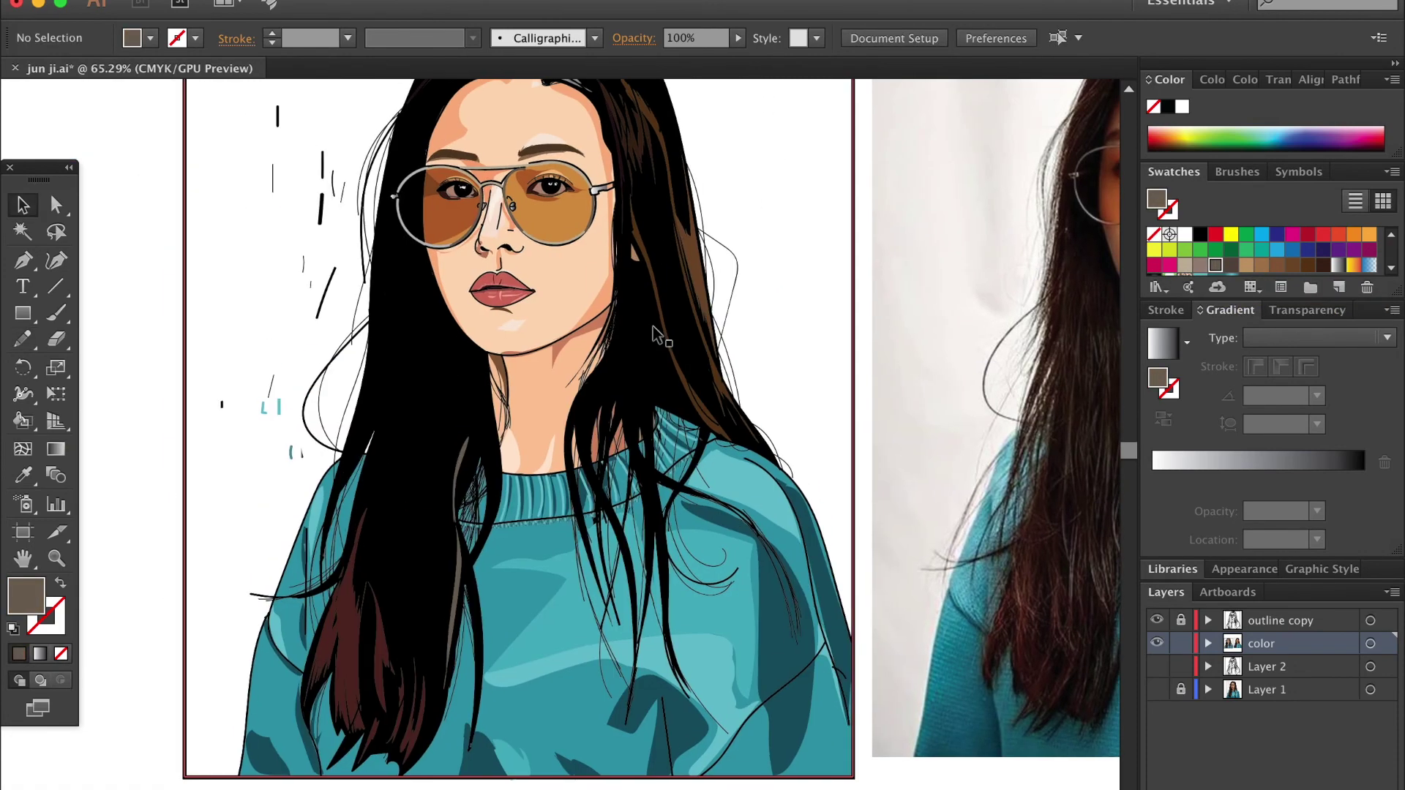
Step: Add a stop to the brown-to-copper gradient, apply it as stroke, and paint thin hair strands
double_click(1323, 481)
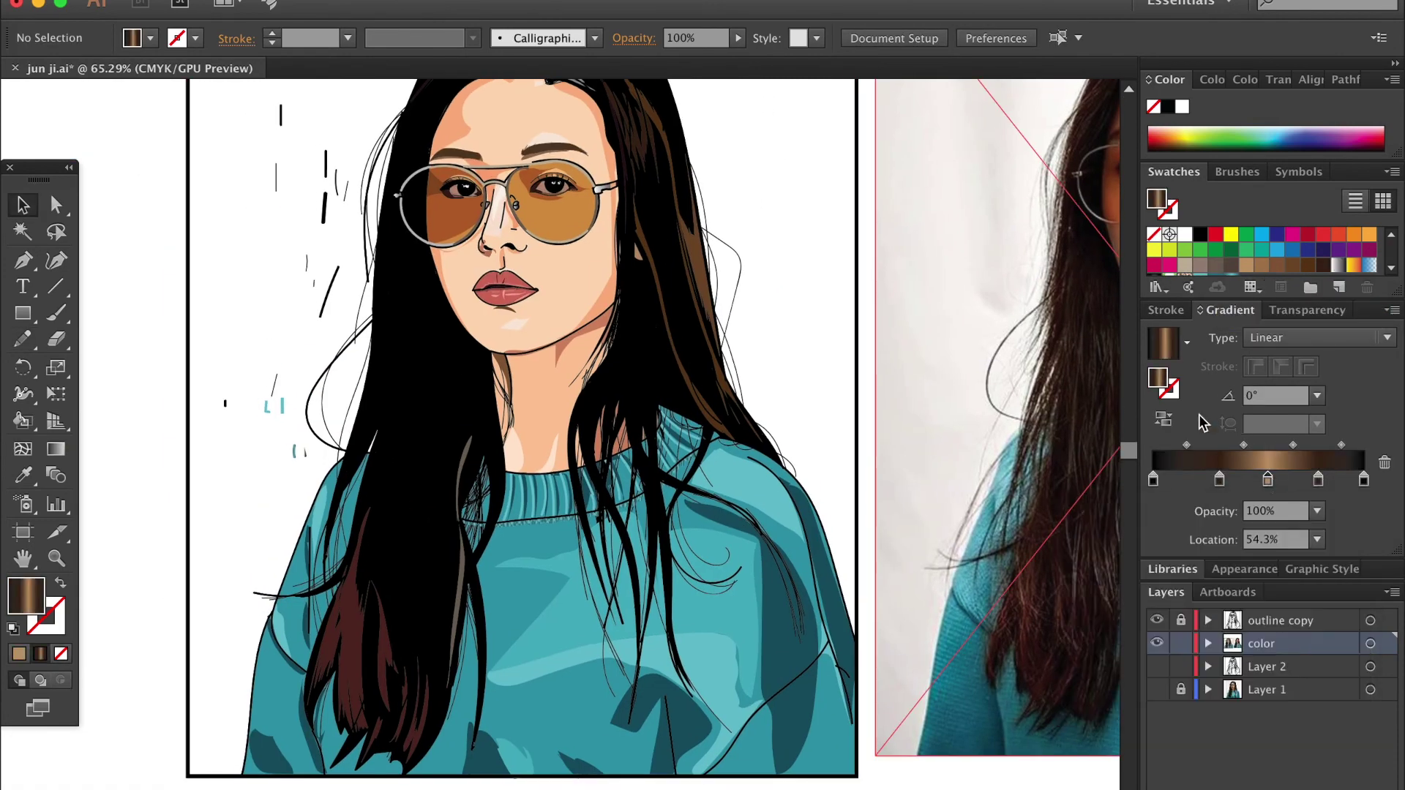
key(shift+x)
key(b)
drag(235, 235, 259, 257)
drag(410, 306, 431, 695)
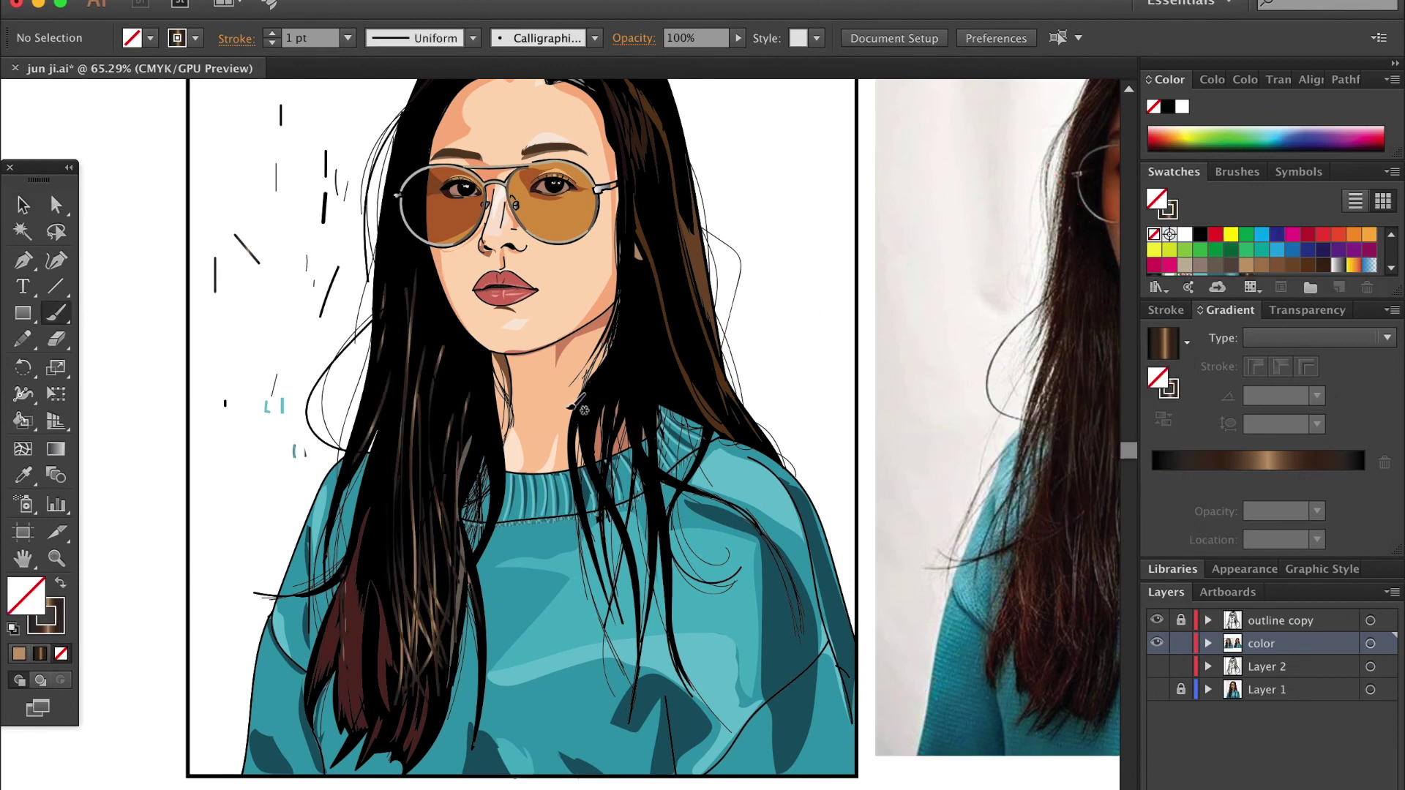
scroll(454, 505, up, 2)
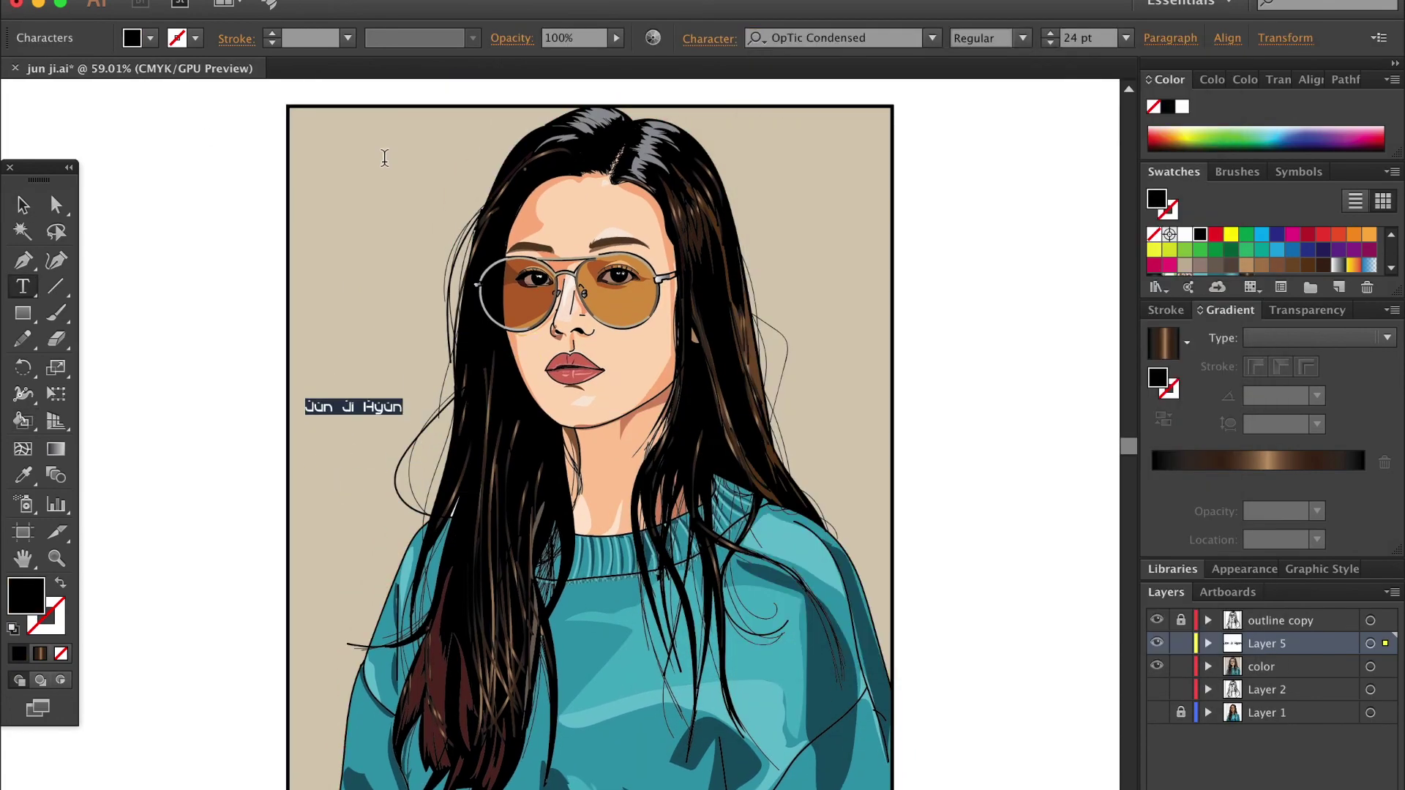
text(Jun Ji Hyun)
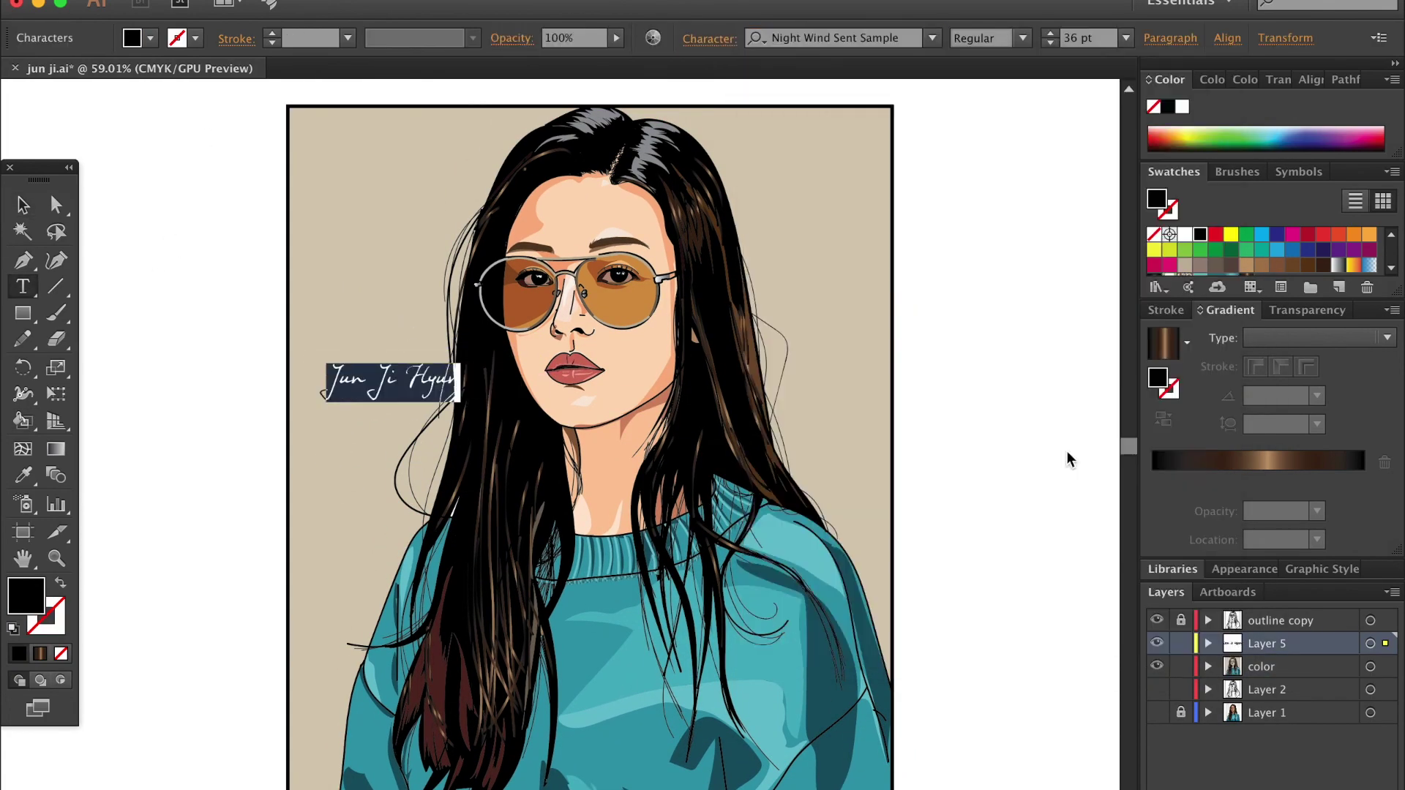
Step: Type the subject's Korean name below the script name and place the artist's signature beside the hair
click(333, 426)
text(자)
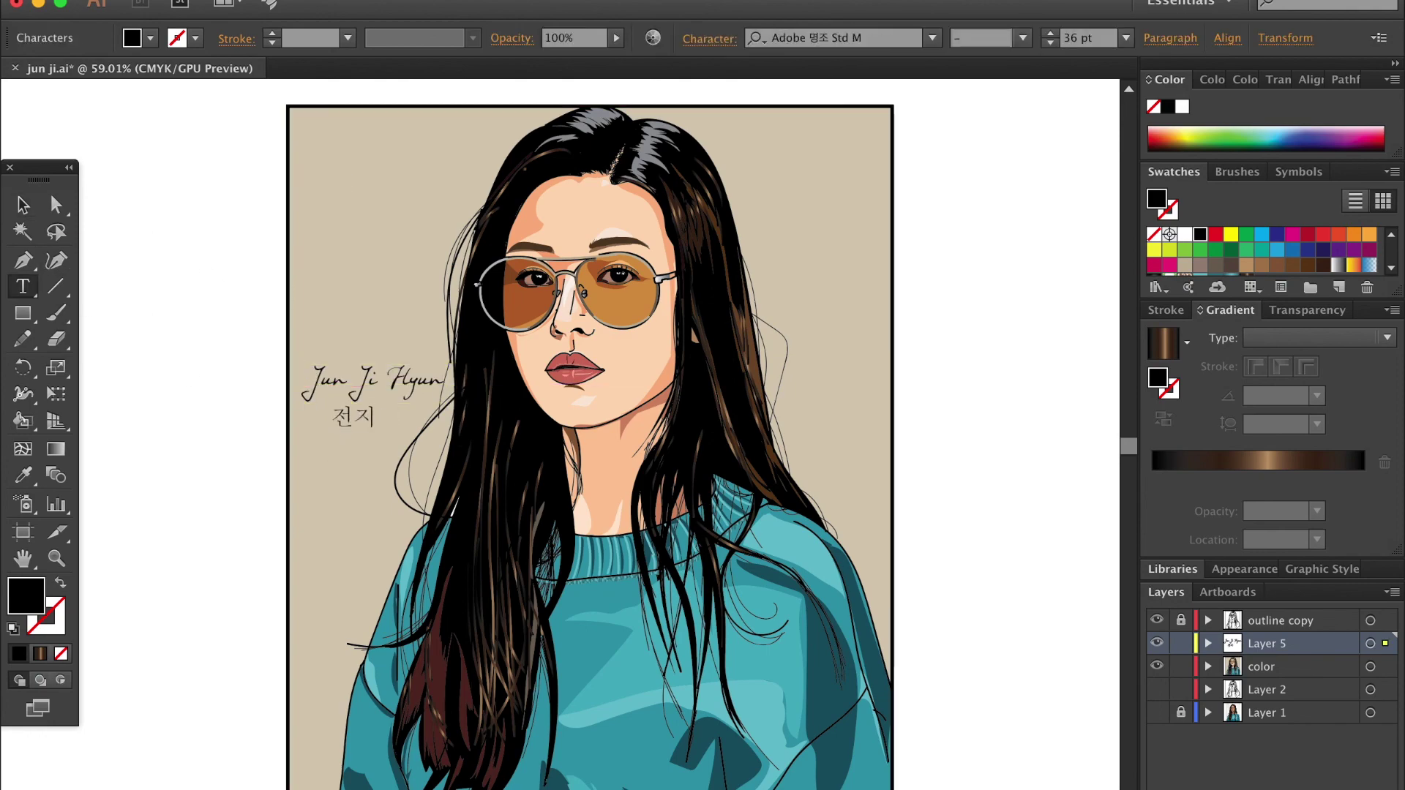
text(현)
click(325, 505)
text(emmylou)
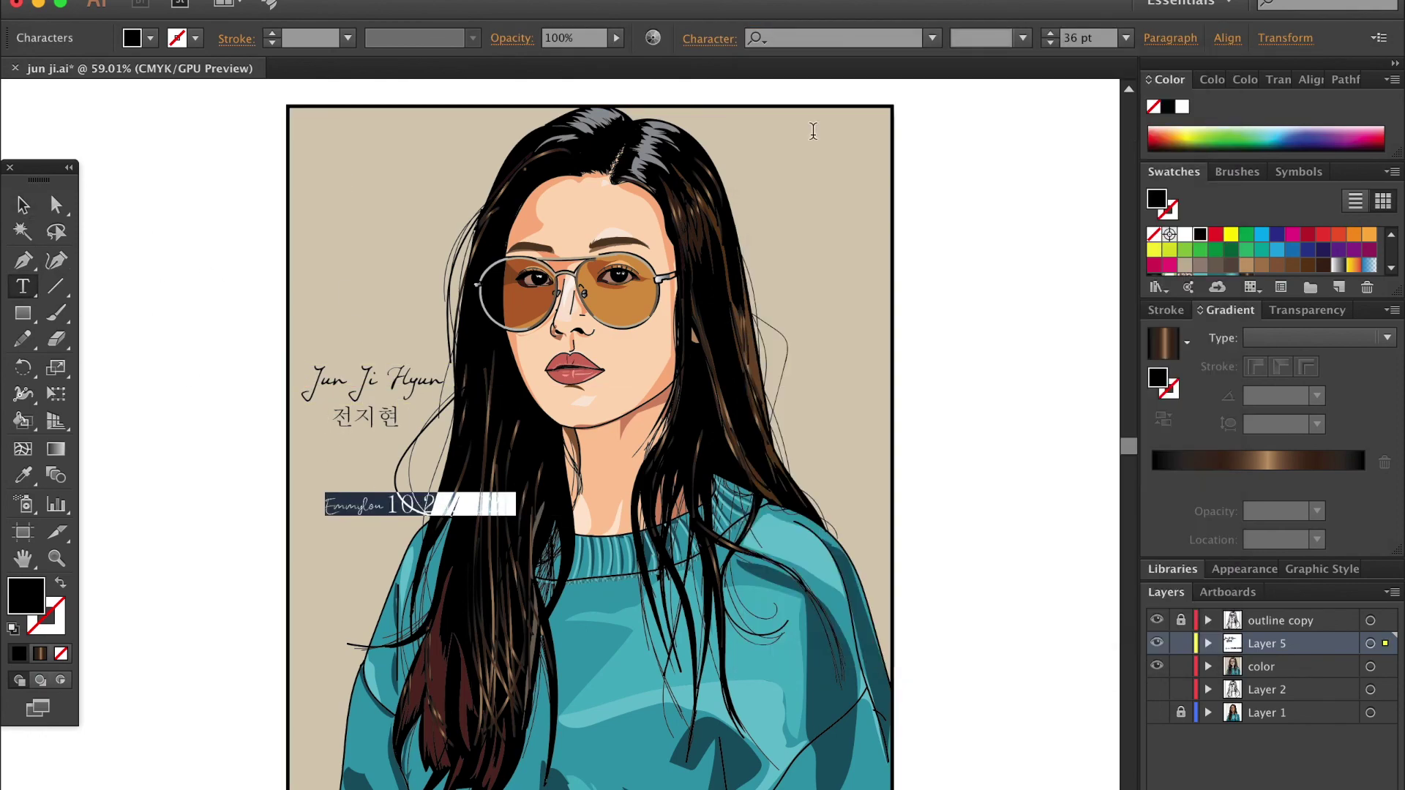
key(Escape)
mouse_move(420, 505)
mouse_down()
mouse_move(834, 450)
mouse_move(867, 530)
mouse_move(820, 494)
mouse_move(826, 505)
mouse_up()
key(Escape)
click(963, 488)
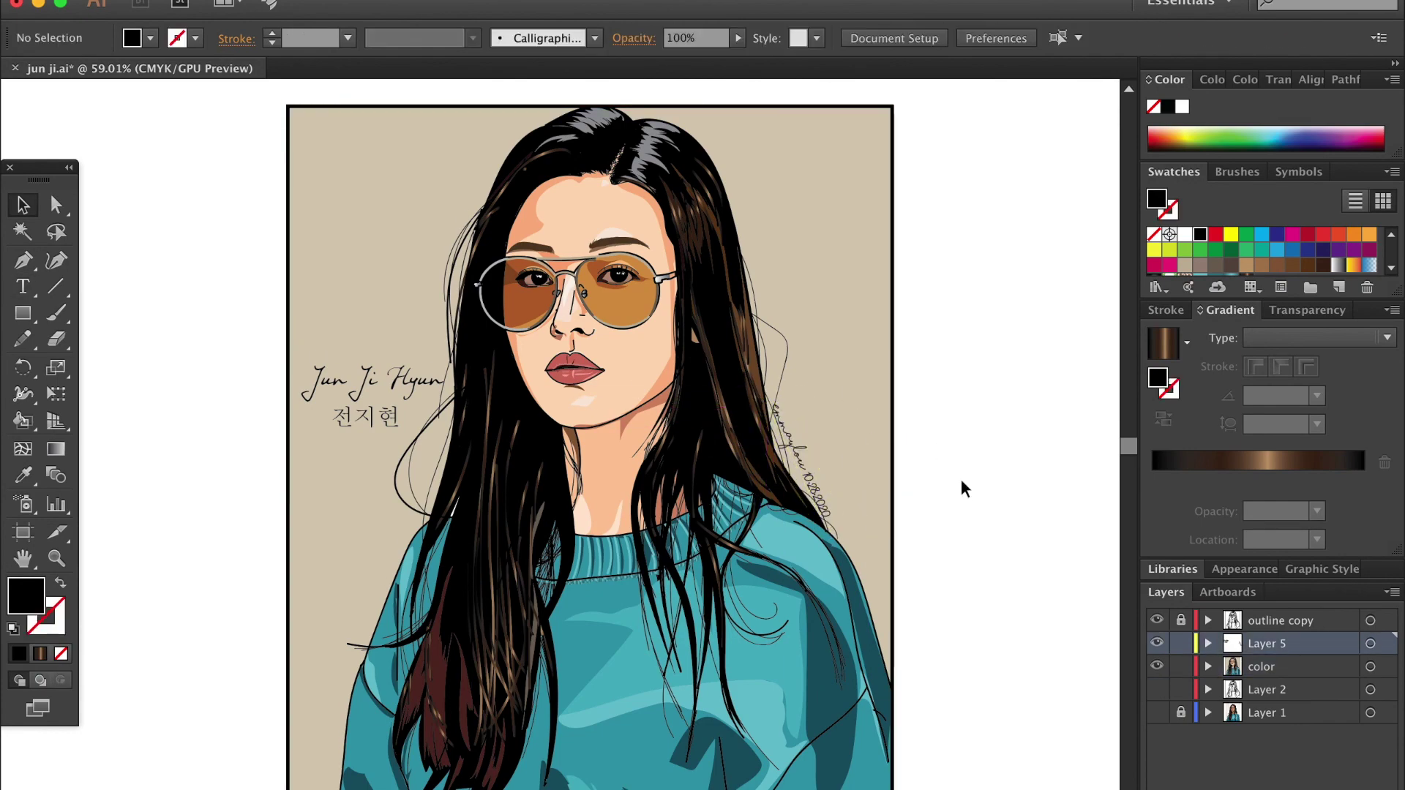